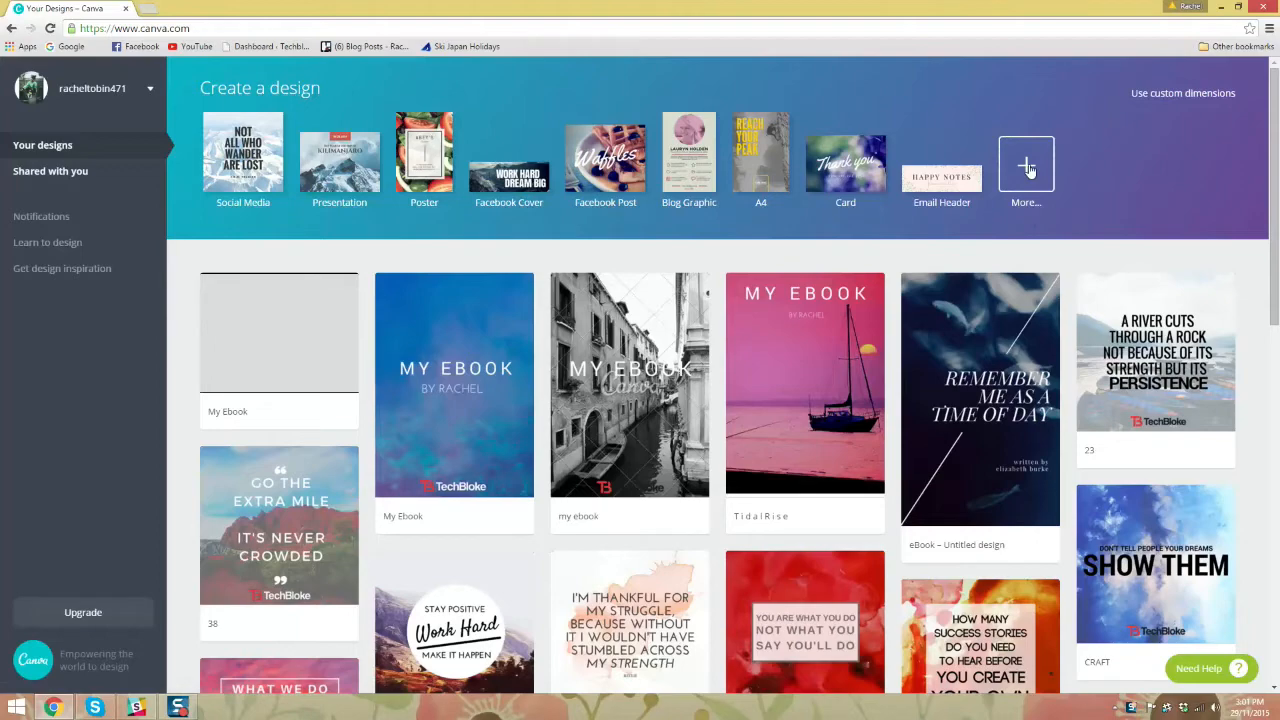
Step: Create a new blank A4 document from the full list of design types
click(1028, 170)
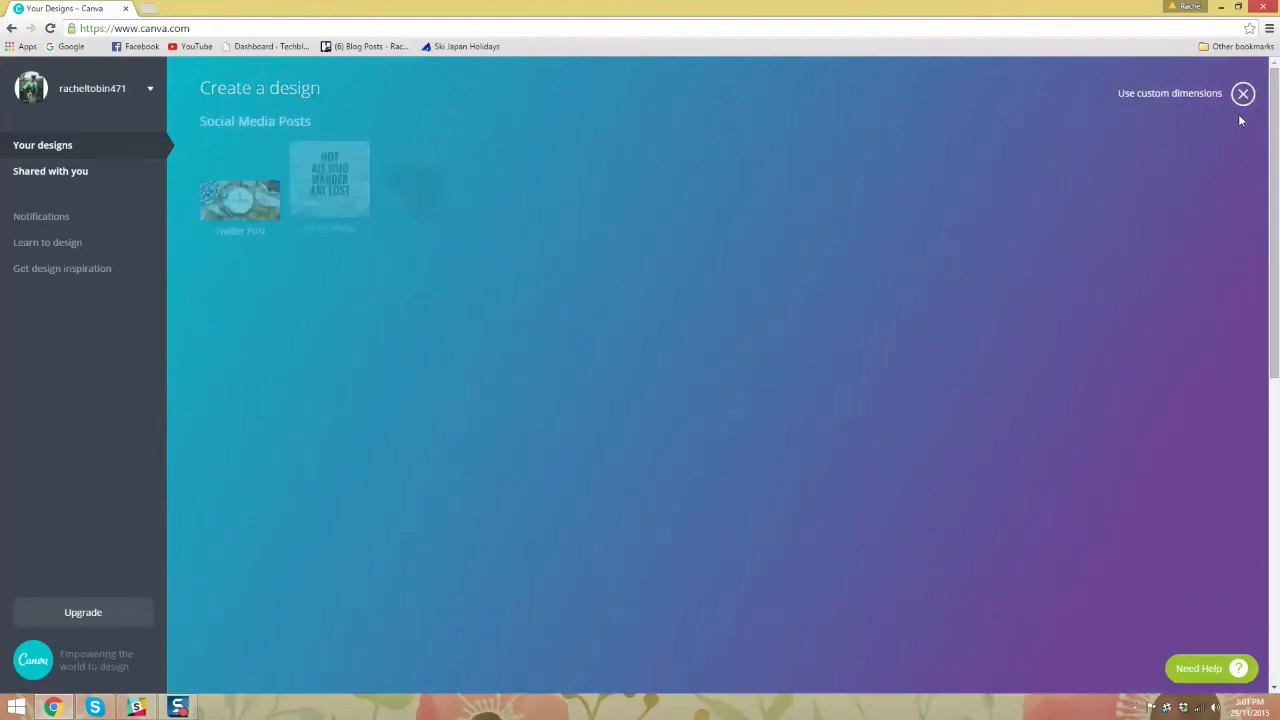
scroll(915, 268, down, 1)
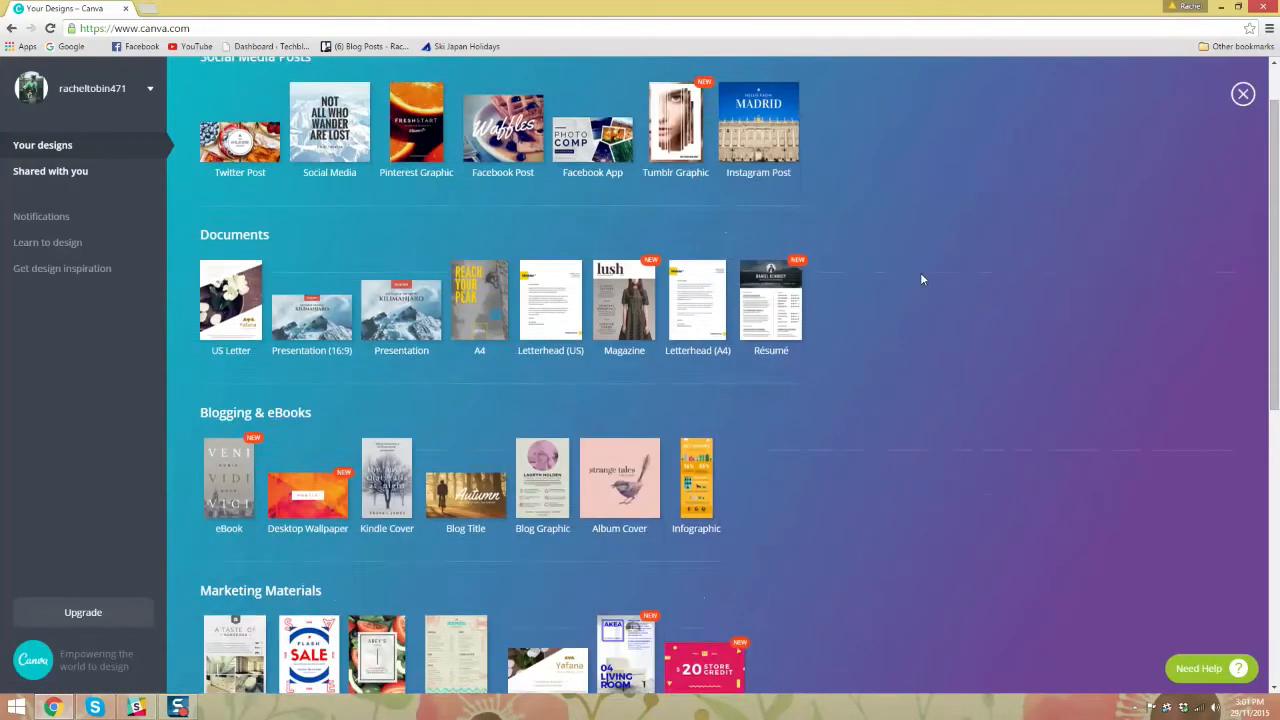
scroll(922, 279, down, 1)
scroll(906, 237, down, 2)
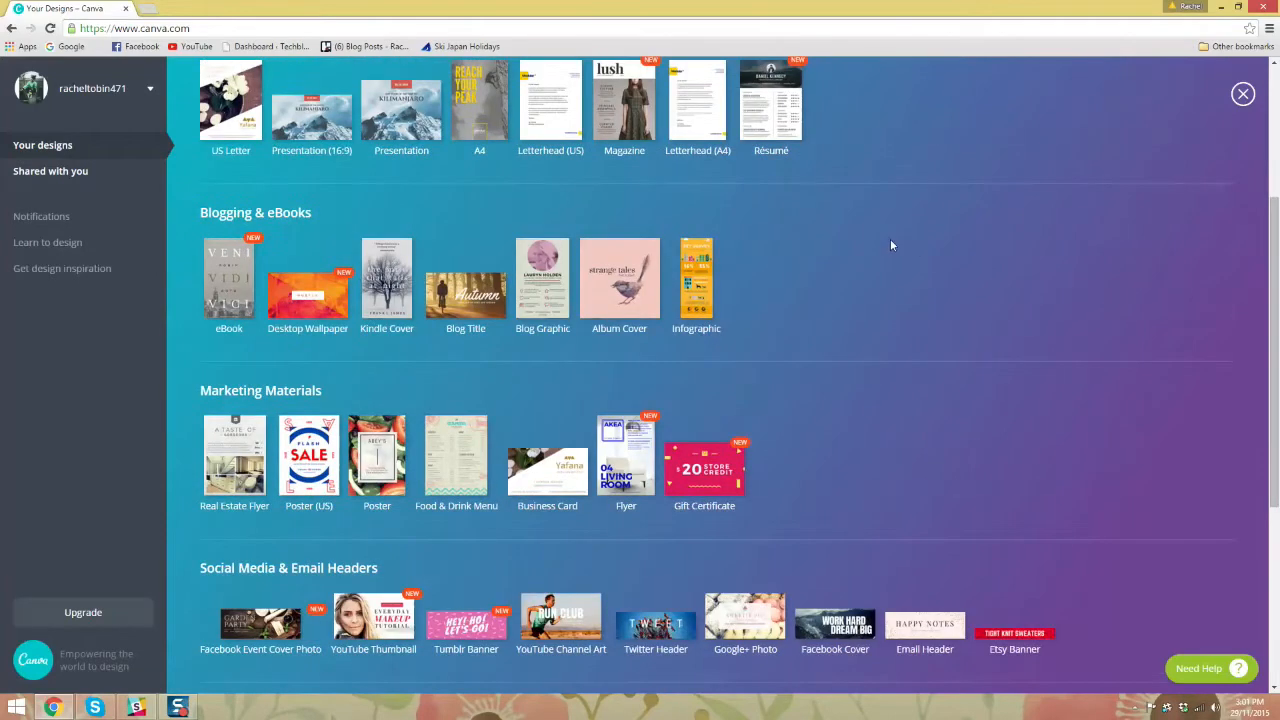
scroll(780, 277, up, 1)
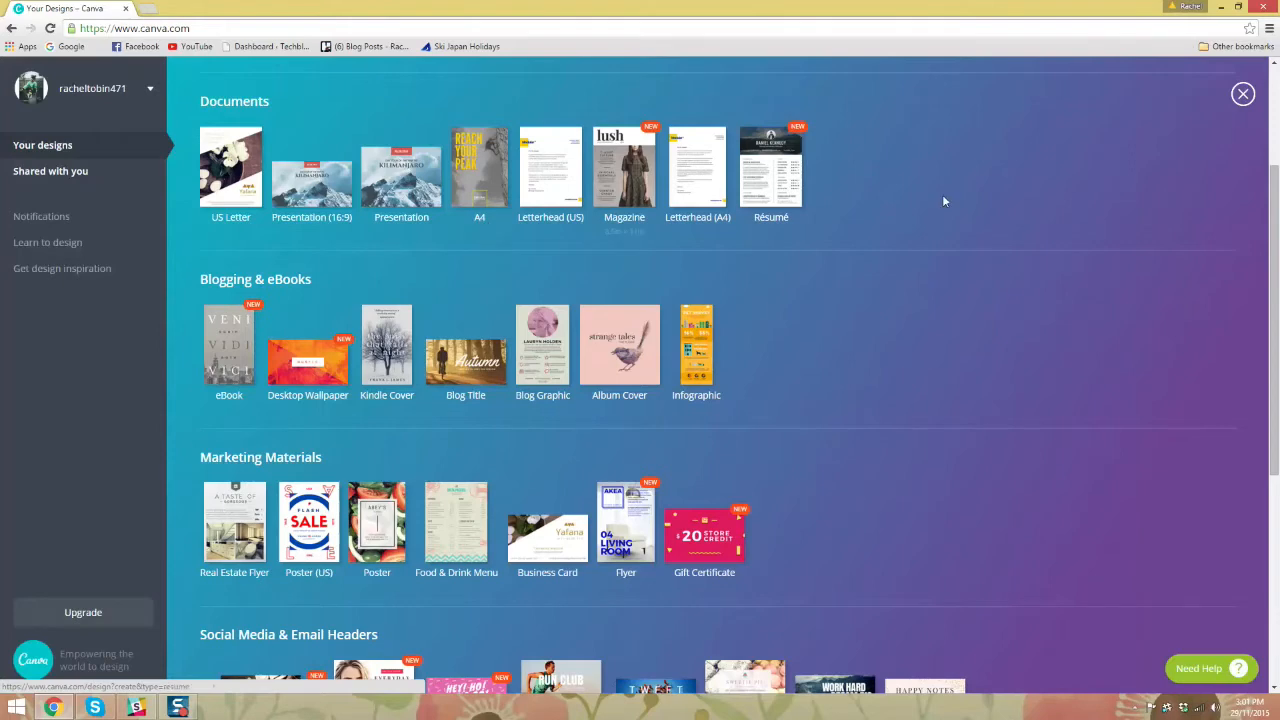
scroll(563, 246, up, 1)
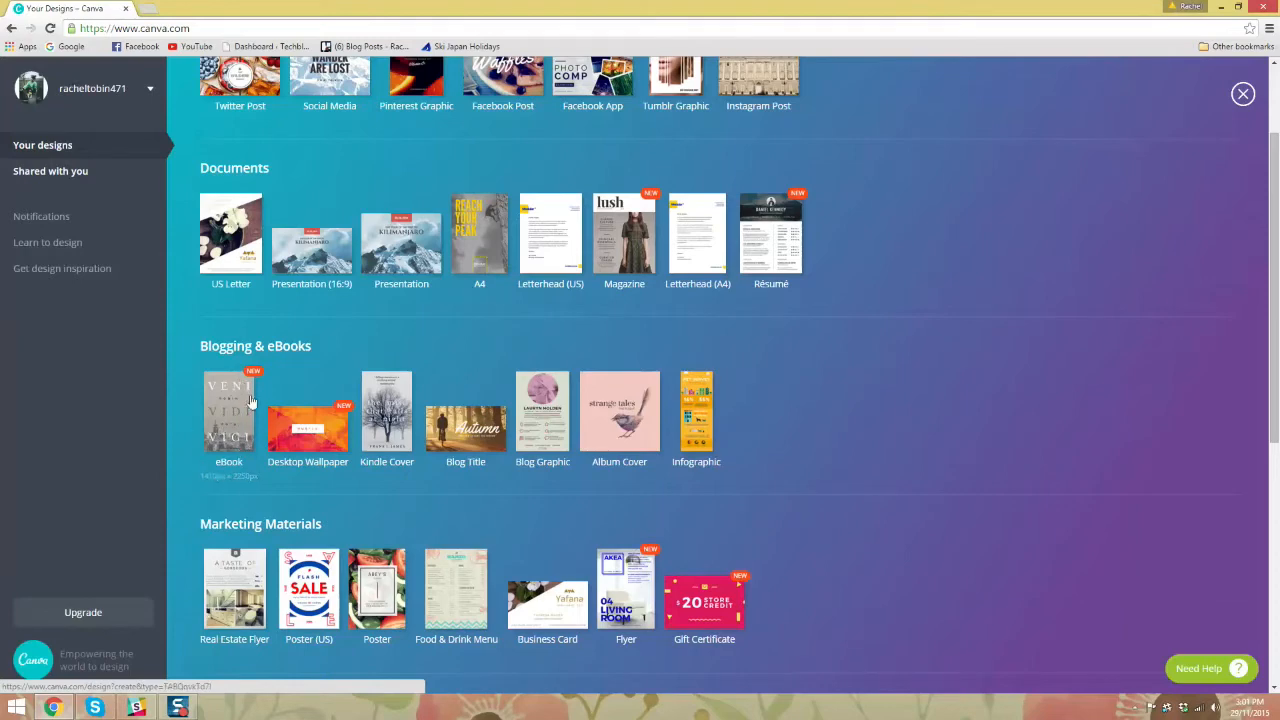
click(490, 228)
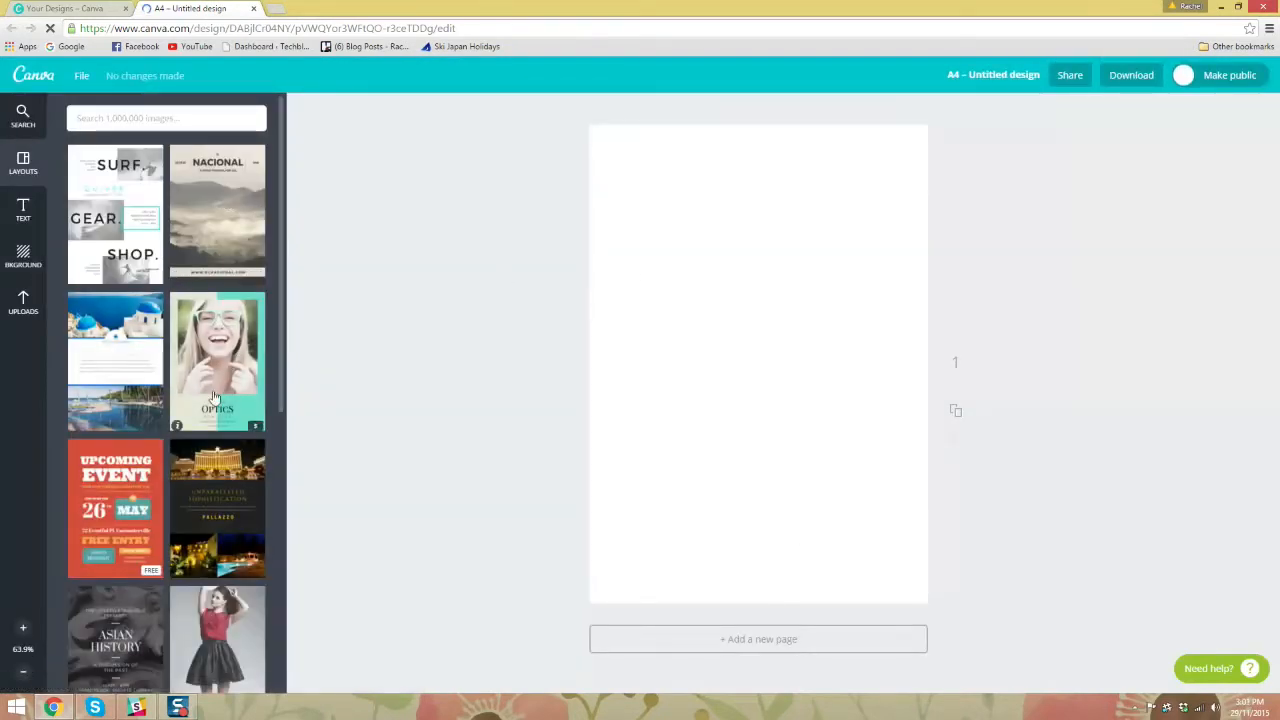
scroll(215, 400, down, 5)
scroll(225, 425, up, 3)
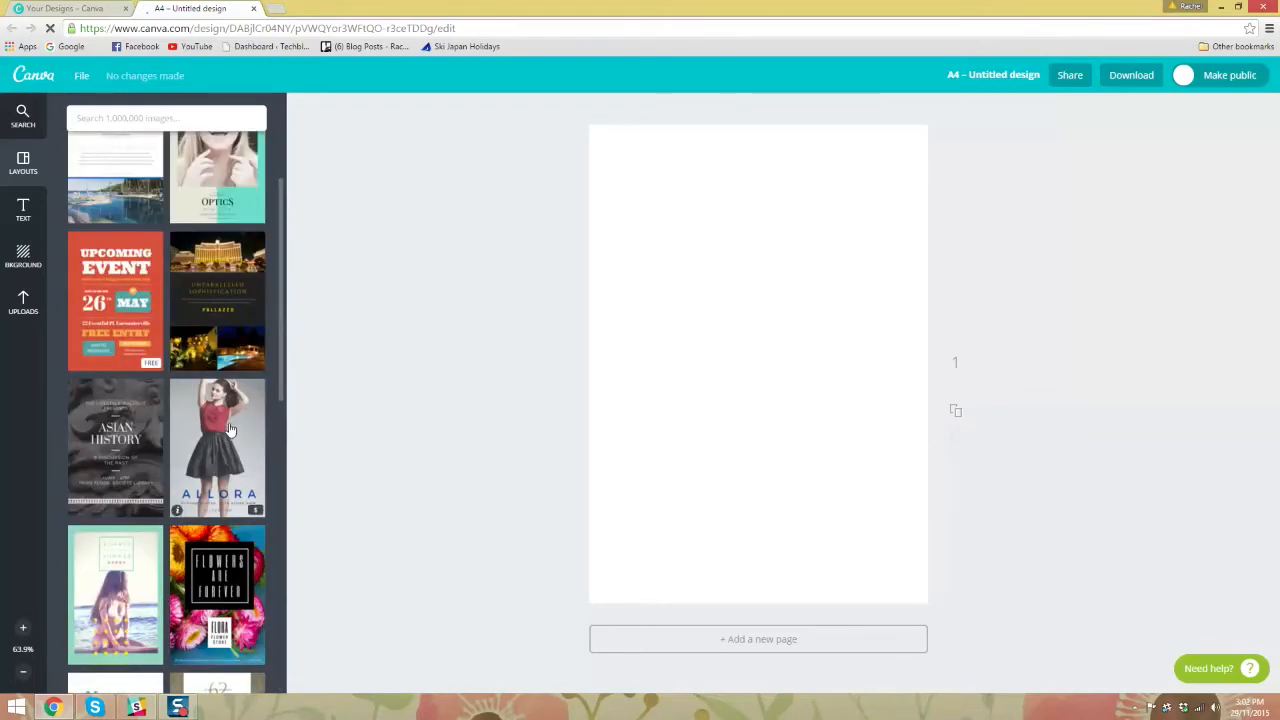
scroll(229, 430, up, 2)
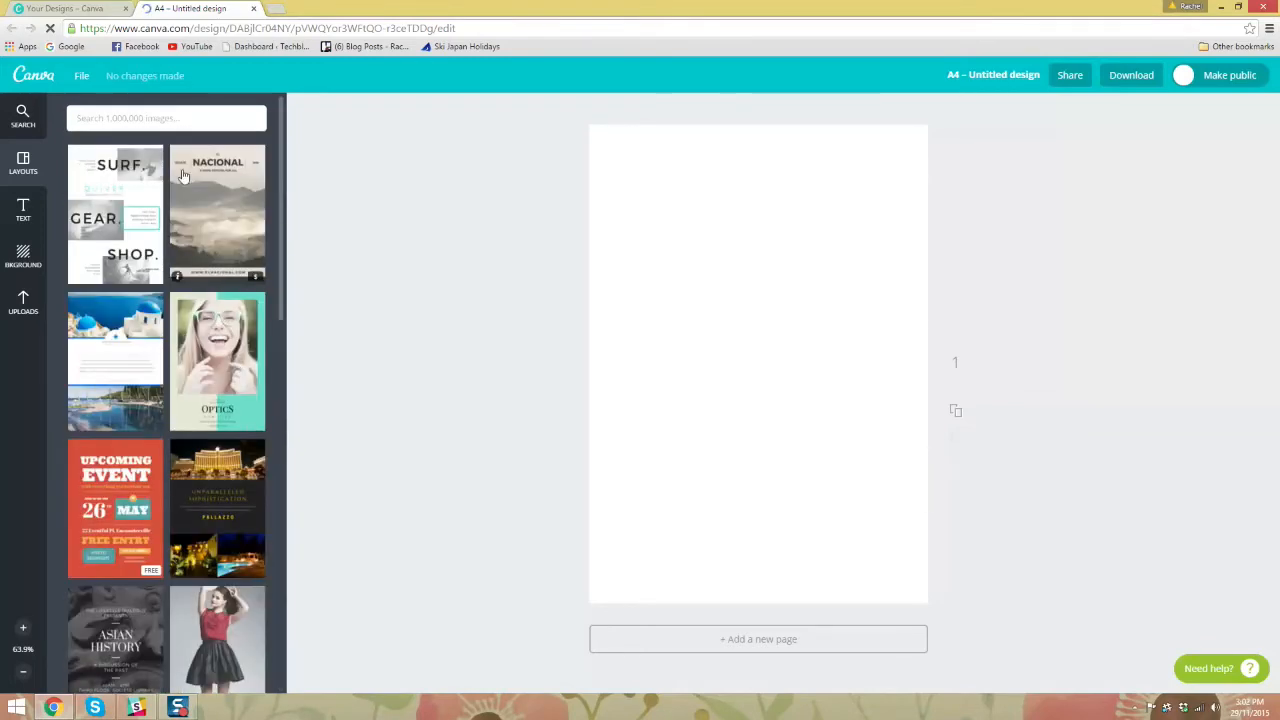
Step: Title the untitled A4 design "My Ebook"
click(974, 76)
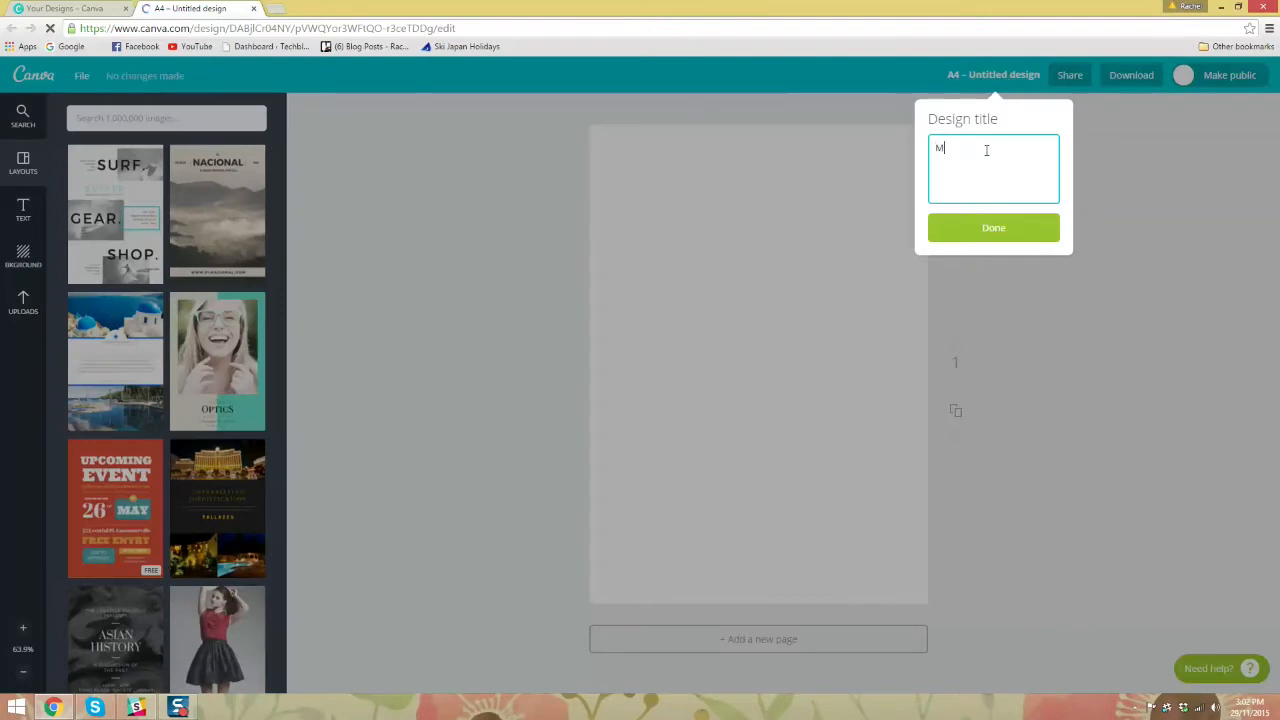
click(1028, 228)
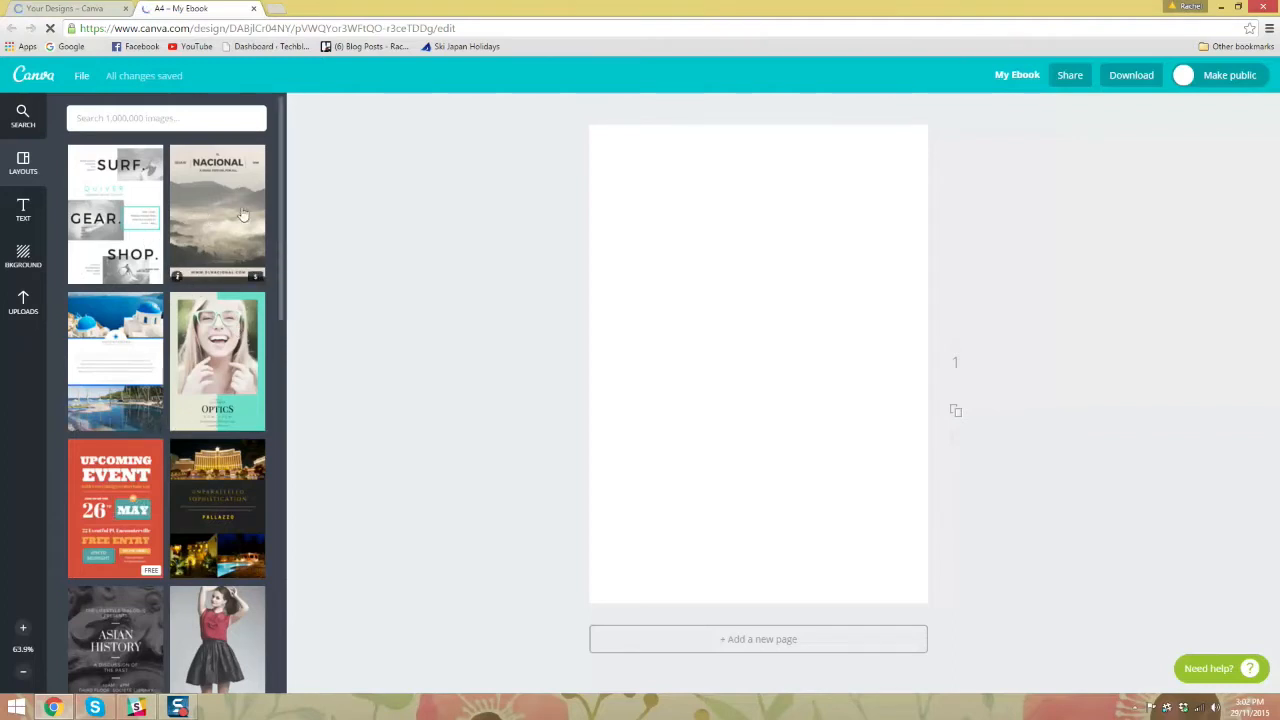
Step: Find the free Tidal Rise layout with the pink sailboat photo and apply it to the blank page
scroll(282, 176, down, 2)
drag(282, 176, 284, 205)
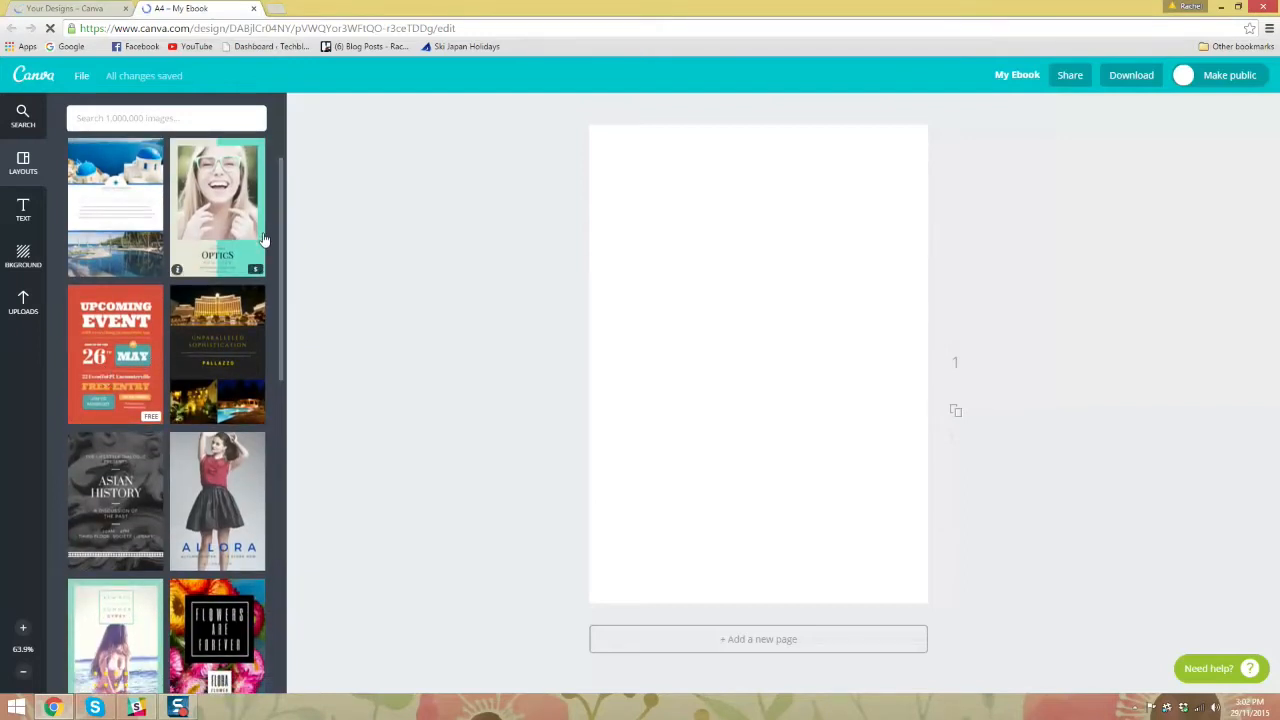
scroll(212, 380, down, 1)
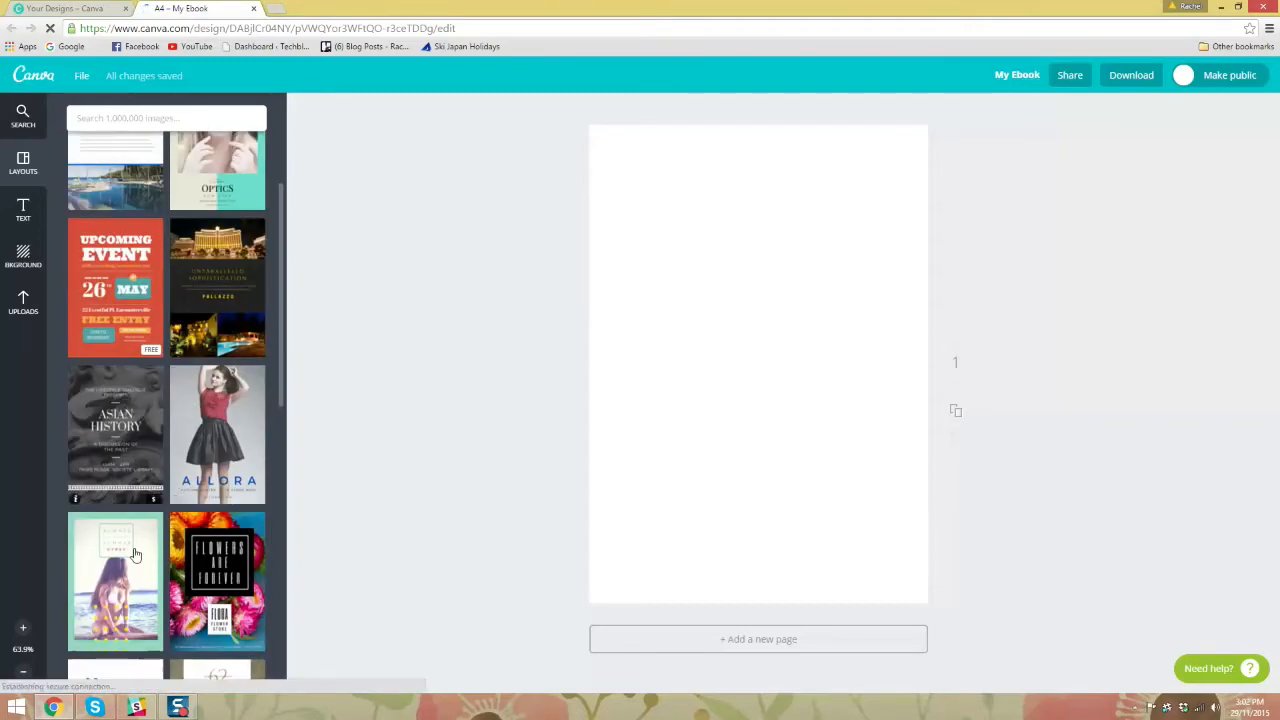
scroll(225, 545, down, 3)
scroll(238, 440, down, 2)
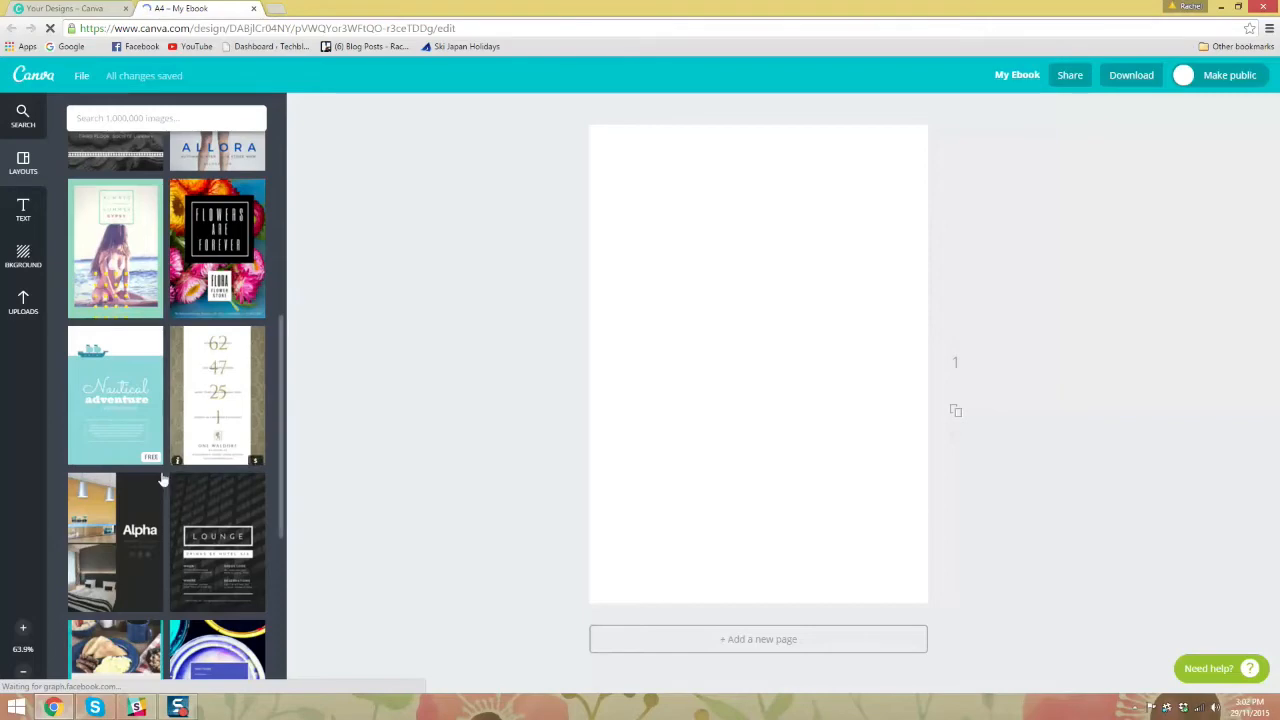
scroll(163, 470, down, 2)
scroll(170, 415, down, 1)
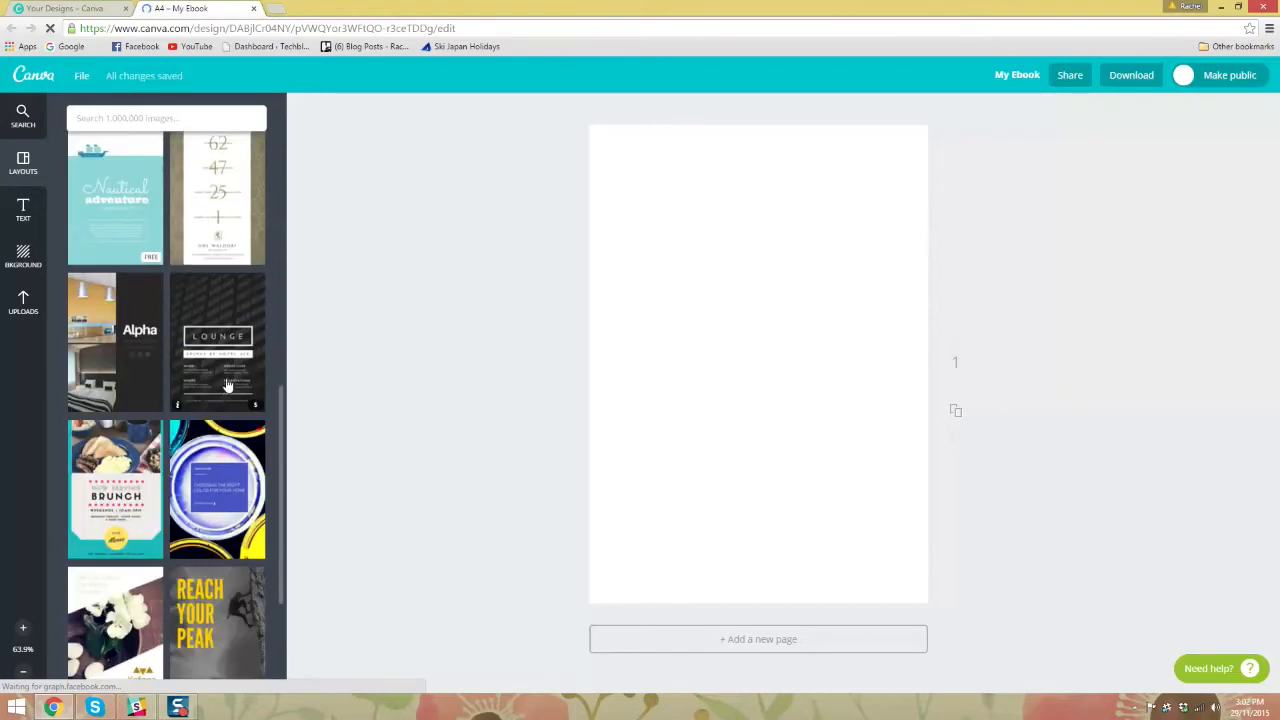
scroll(195, 282, up, 1)
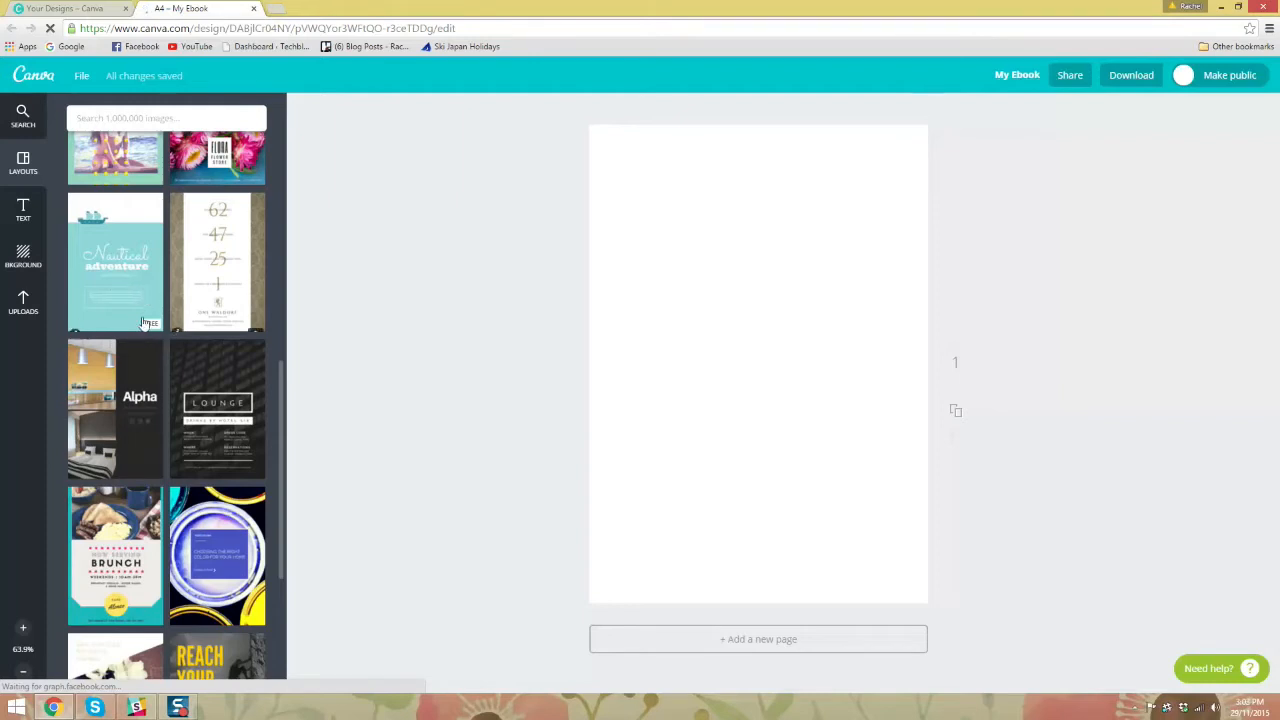
scroll(144, 282, down, 5)
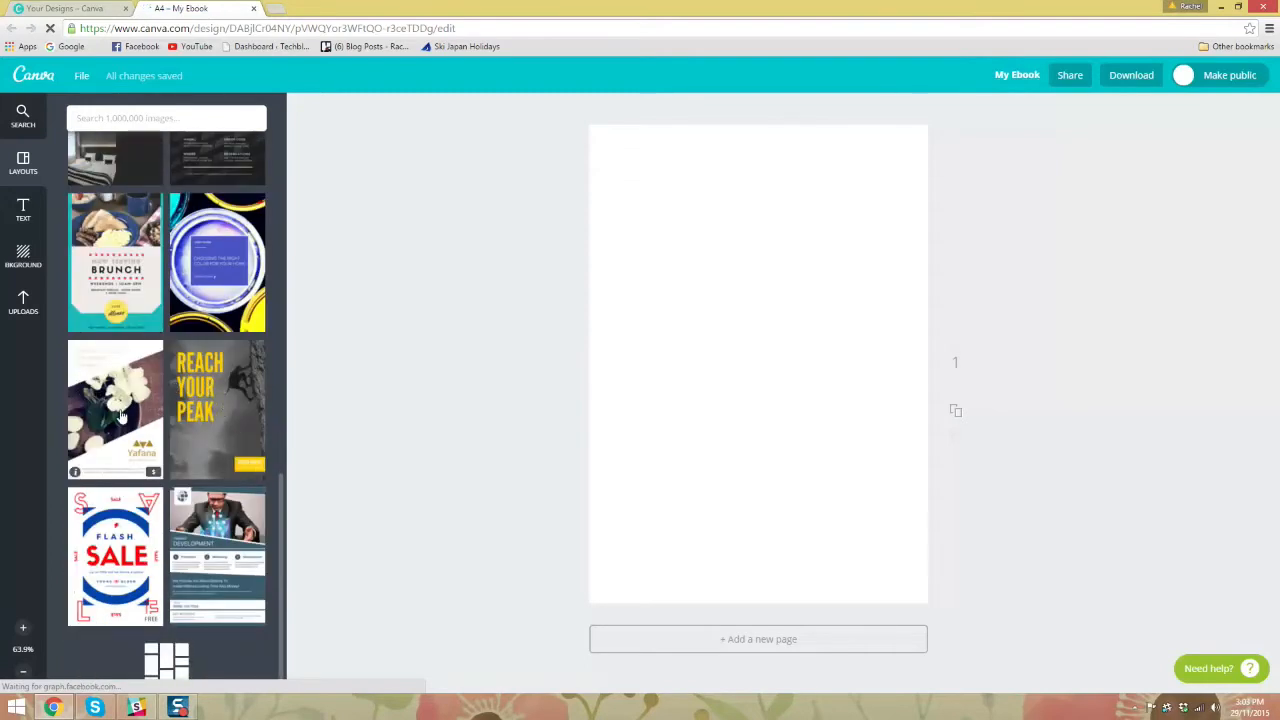
scroll(245, 457, down, 1)
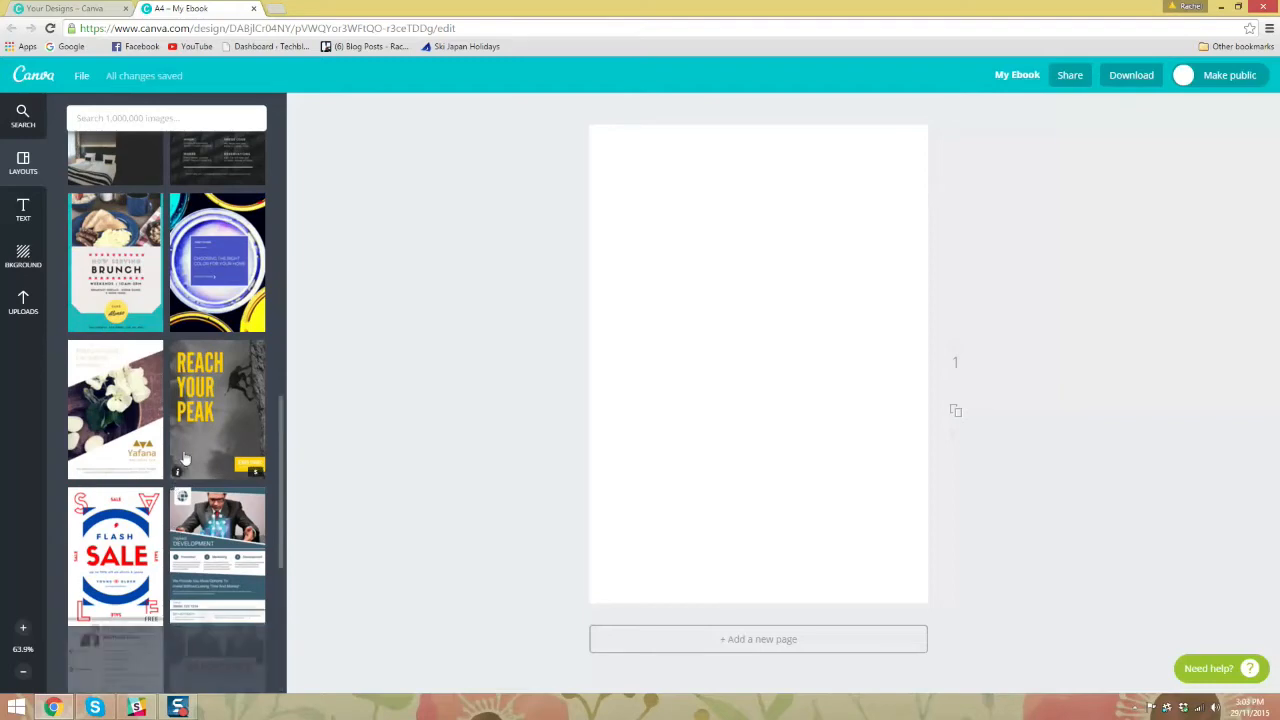
scroll(196, 500, down, 3)
scroll(160, 404, down, 10)
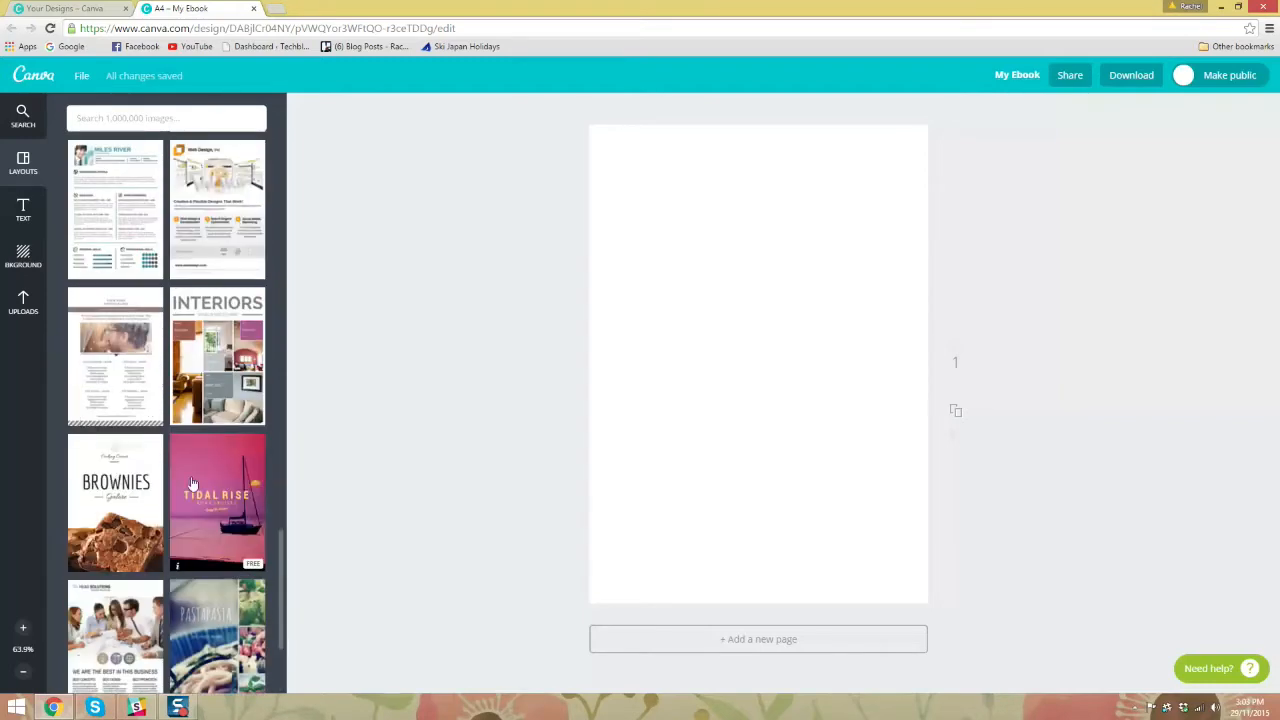
click(211, 492)
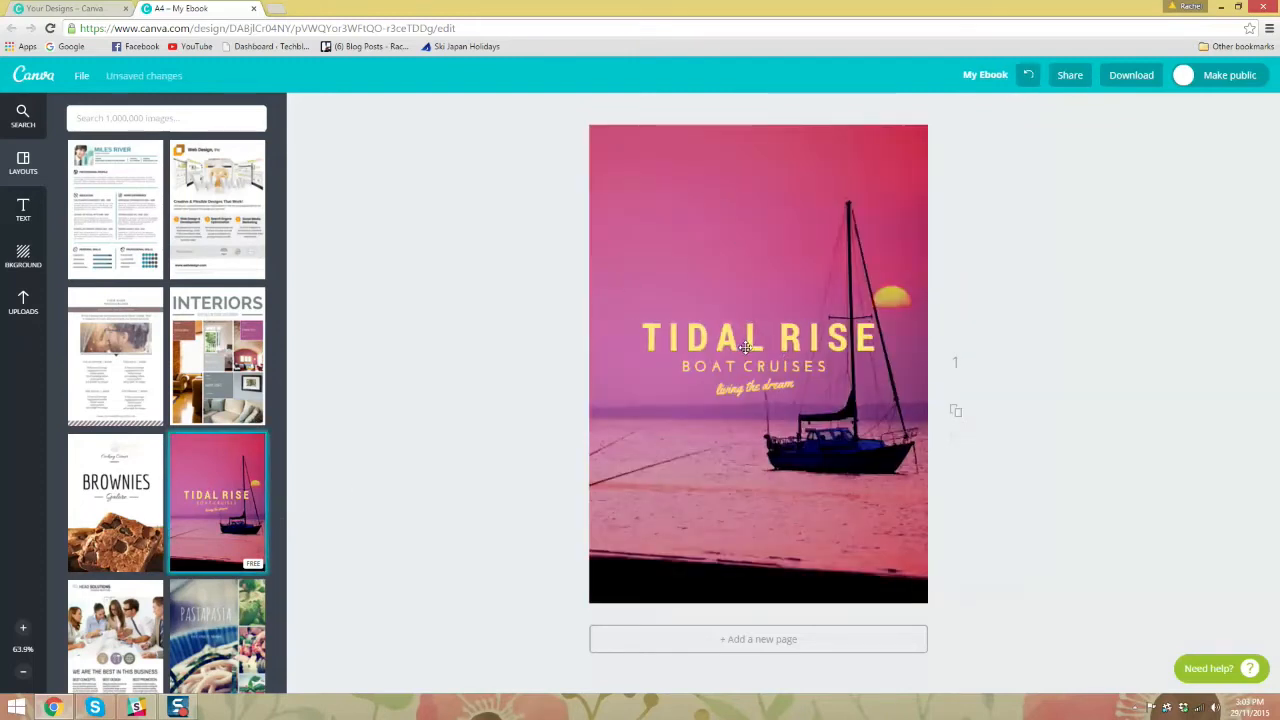
Step: Replace the TIDAL RISE heading text on the cover with "MY EBOOK"
click(806, 330)
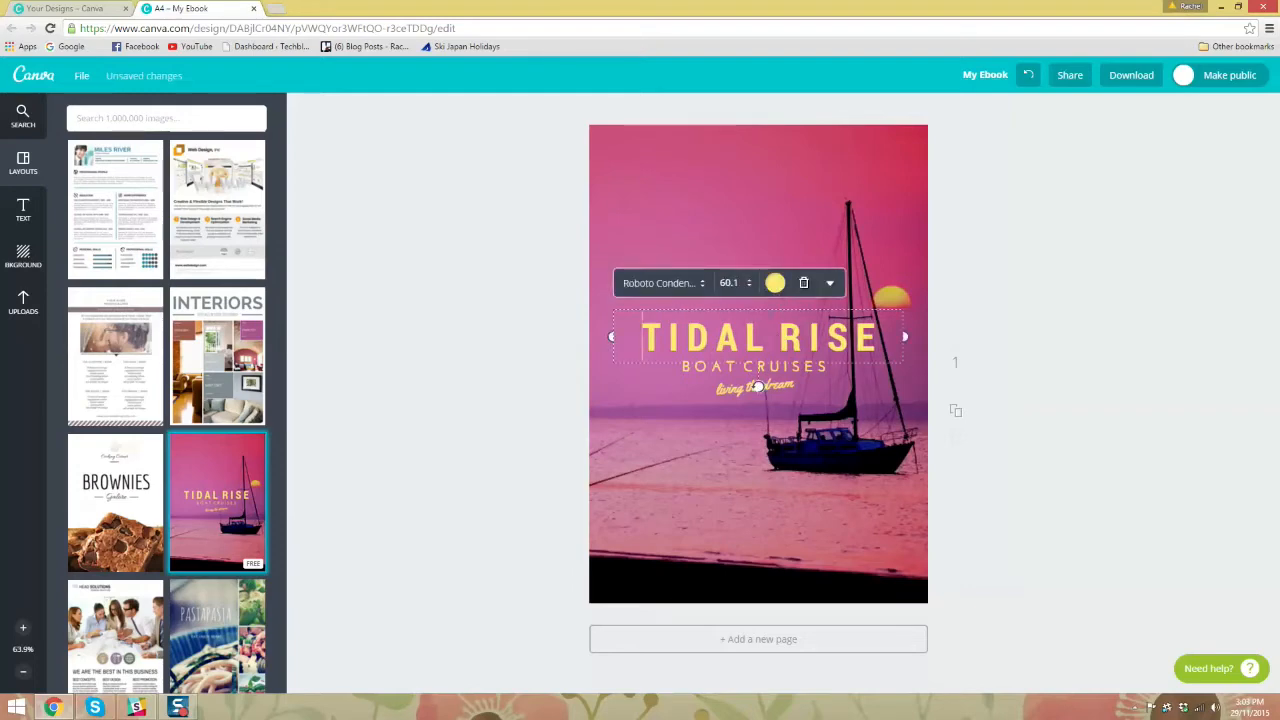
key(ctrl+a)
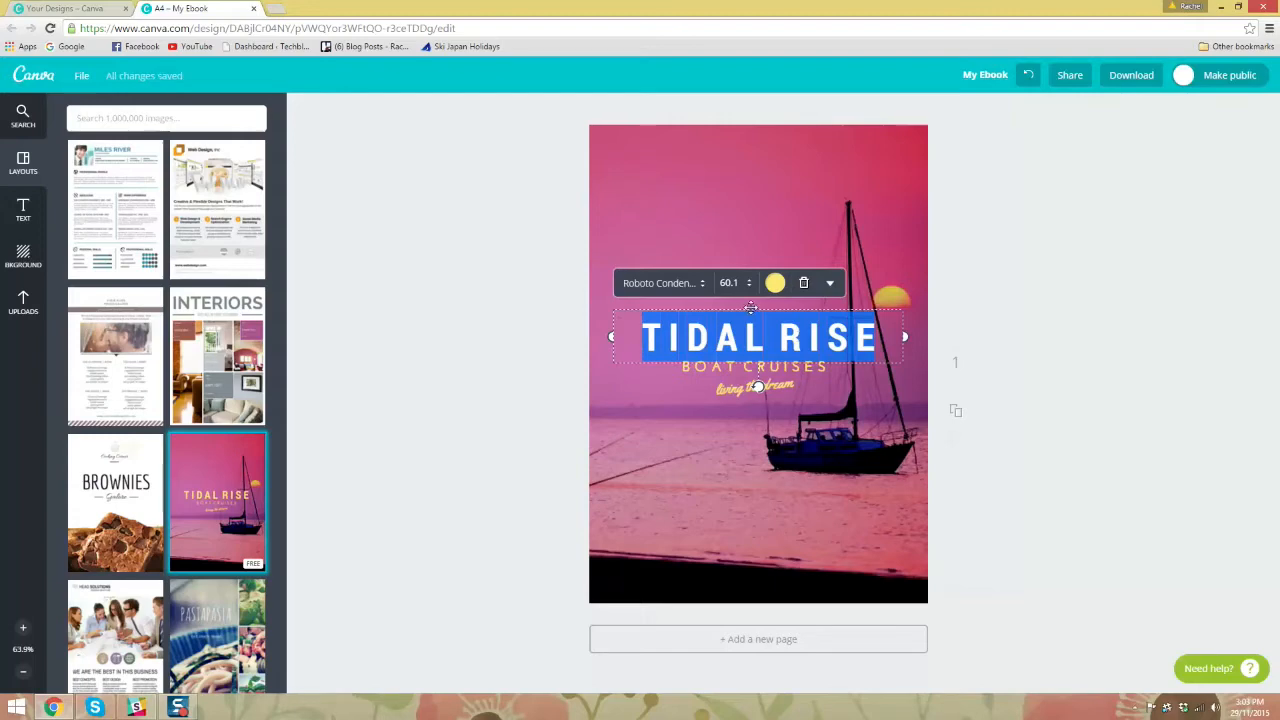
key(BackSpace)
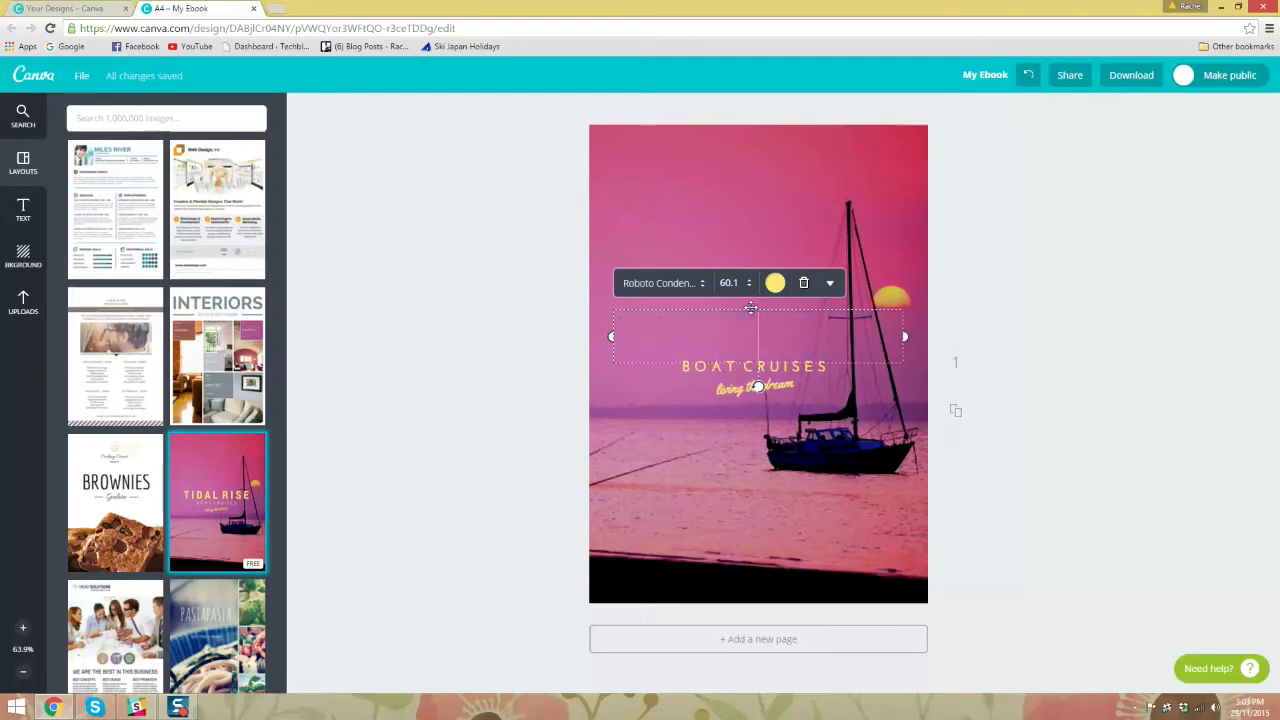
text(MY EBOOK)
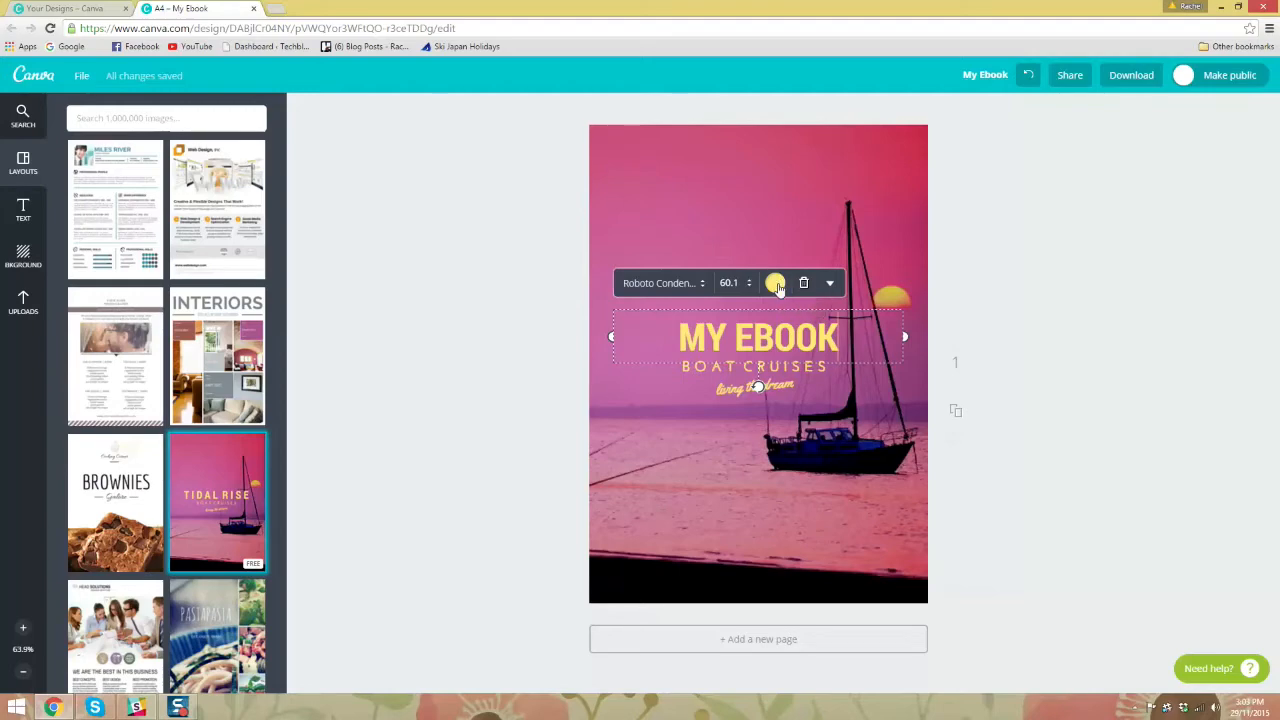
Step: Color the MY EBOOK heading white and change its font to Raleway
click(777, 287)
click(757, 212)
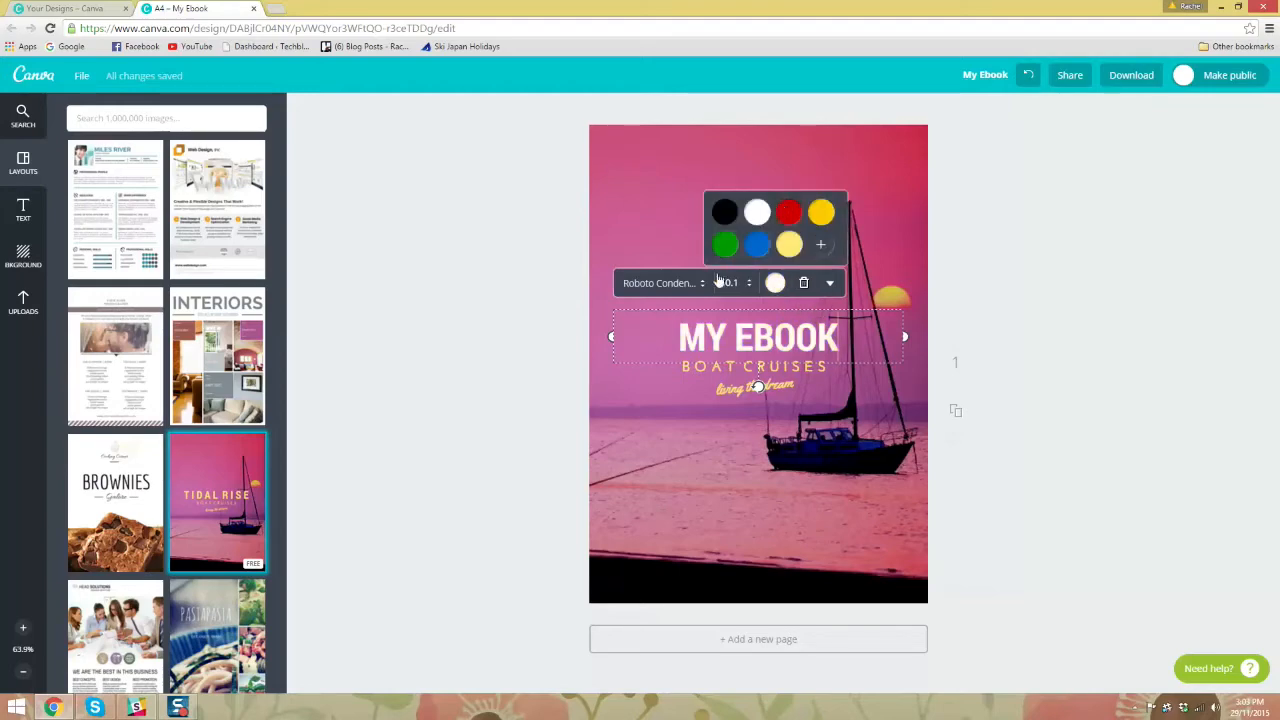
click(715, 282)
click(703, 200)
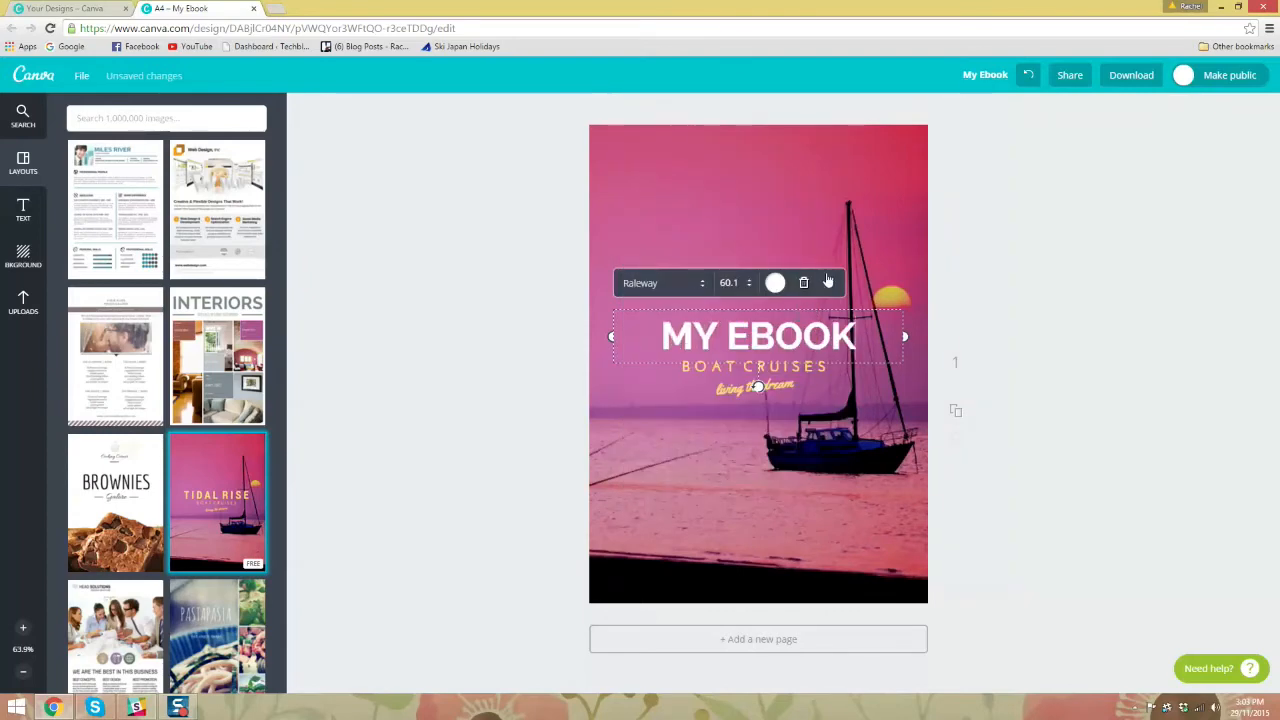
Step: Try the heading's bold, uppercase and alignment options, ending with bold on, uppercase off and centered text
click(828, 282)
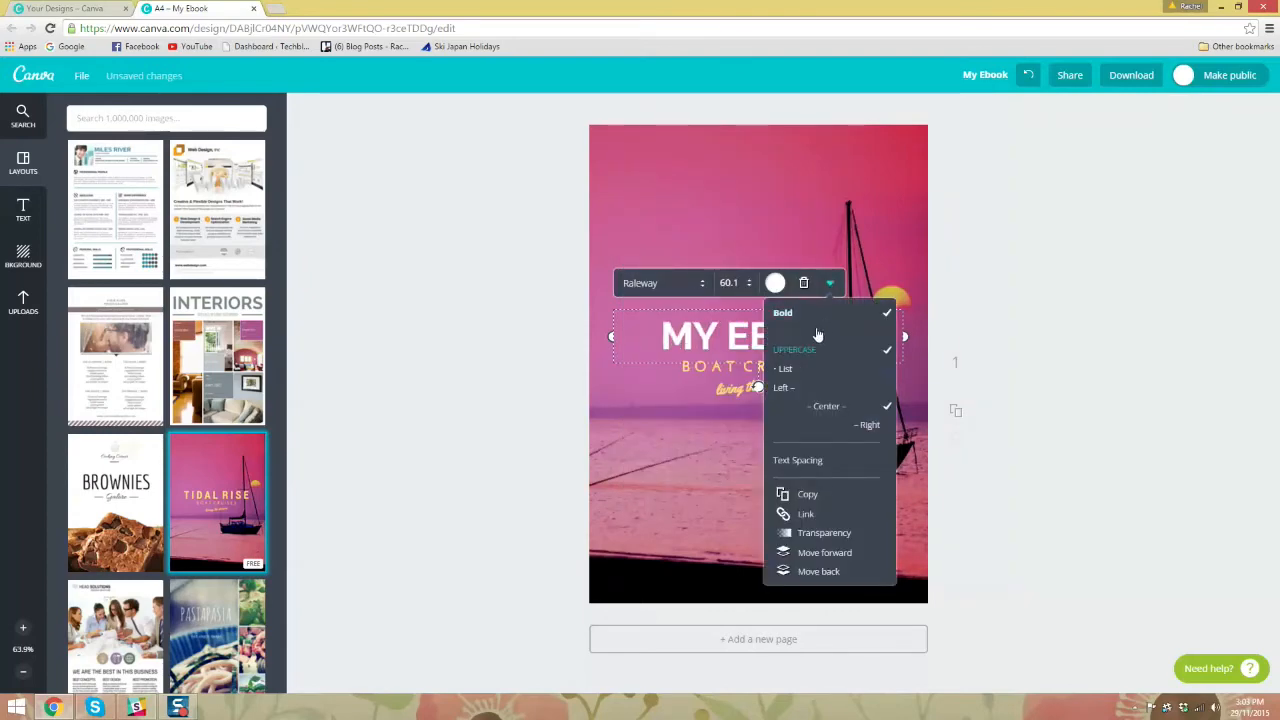
click(819, 316)
click(819, 316)
click(814, 352)
click(814, 352)
click(830, 388)
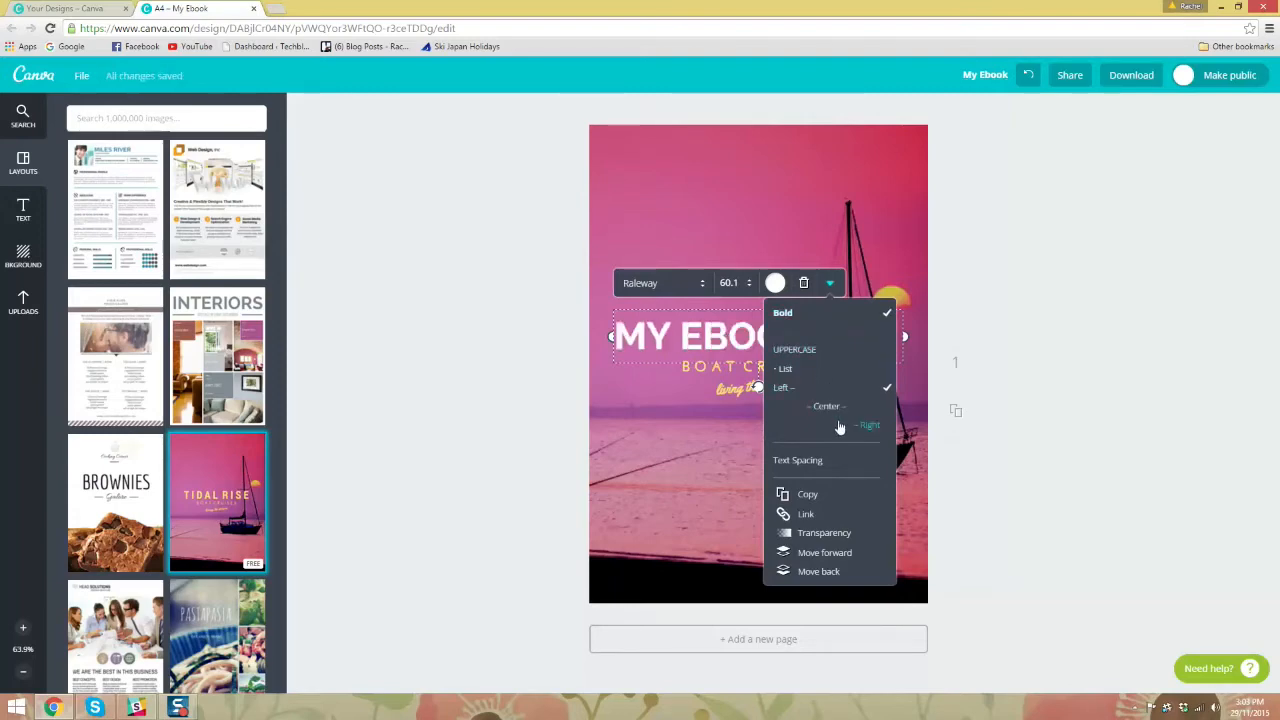
click(866, 424)
click(847, 410)
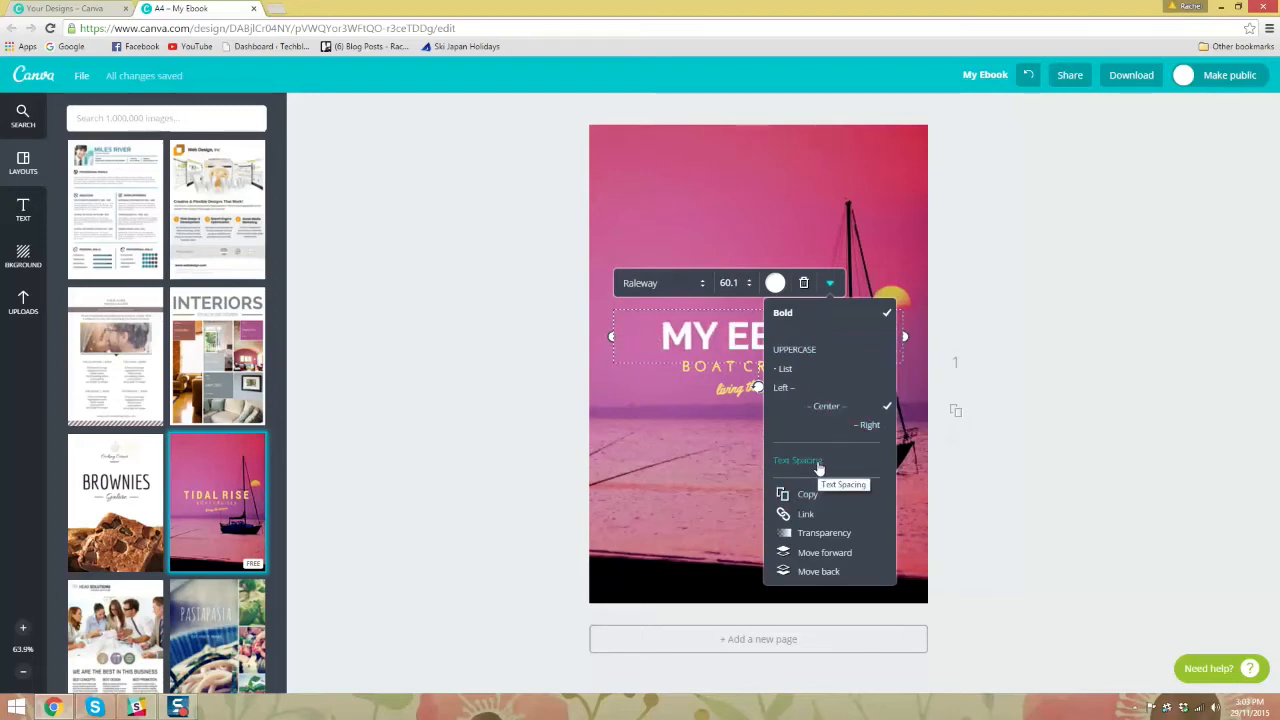
Step: Widen the MY EBOOK heading's letter spacing moderately and lower its line height slightly
click(818, 465)
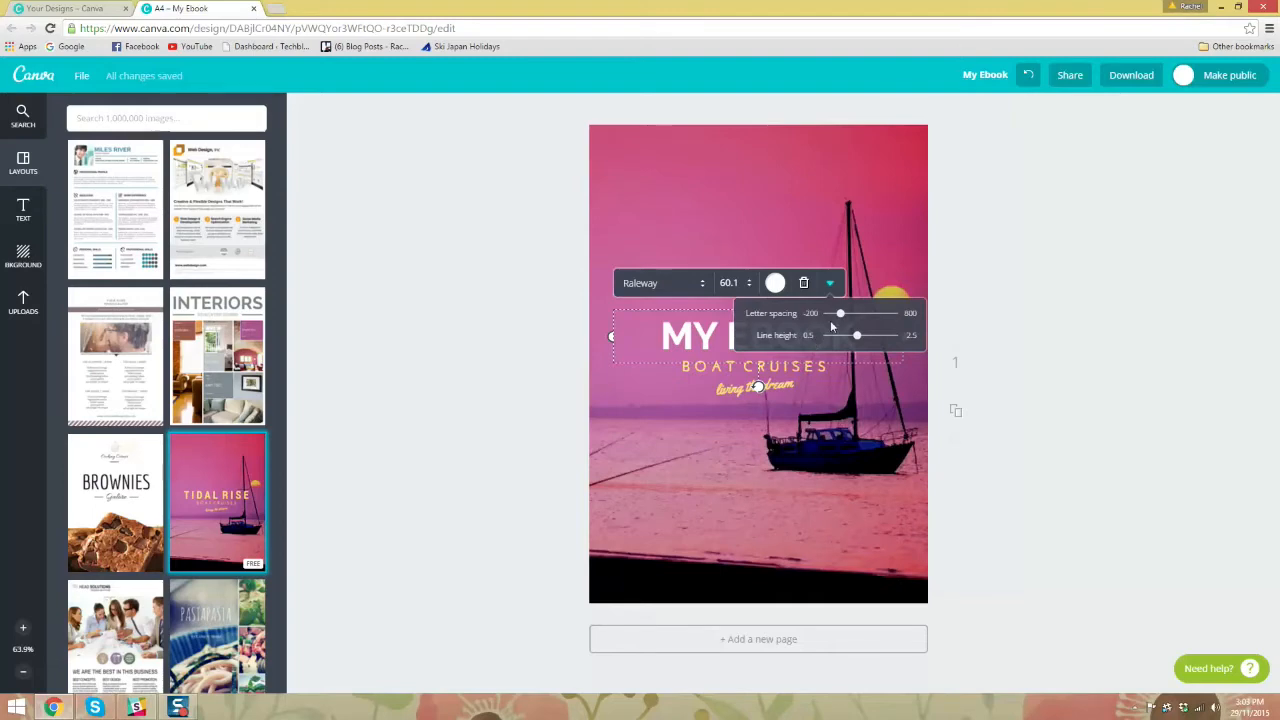
mouse_move(843, 317)
mouse_down()
mouse_move(906, 328)
mouse_move(813, 337)
mouse_move(860, 345)
mouse_move(870, 316)
mouse_move(860, 337)
mouse_move(899, 347)
mouse_move(832, 339)
mouse_move(851, 336)
mouse_move(852, 315)
mouse_up()
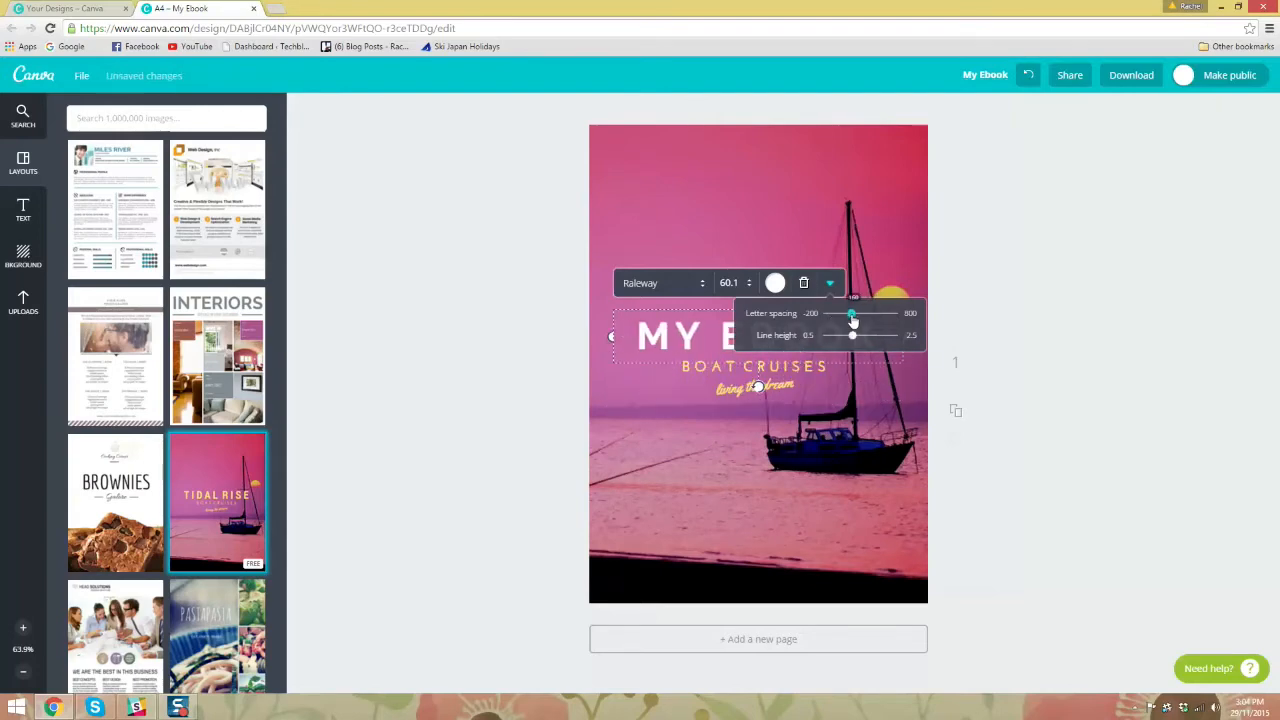
click(966, 254)
Step: Set the MY EBOOK heading's font size to 65
click(804, 332)
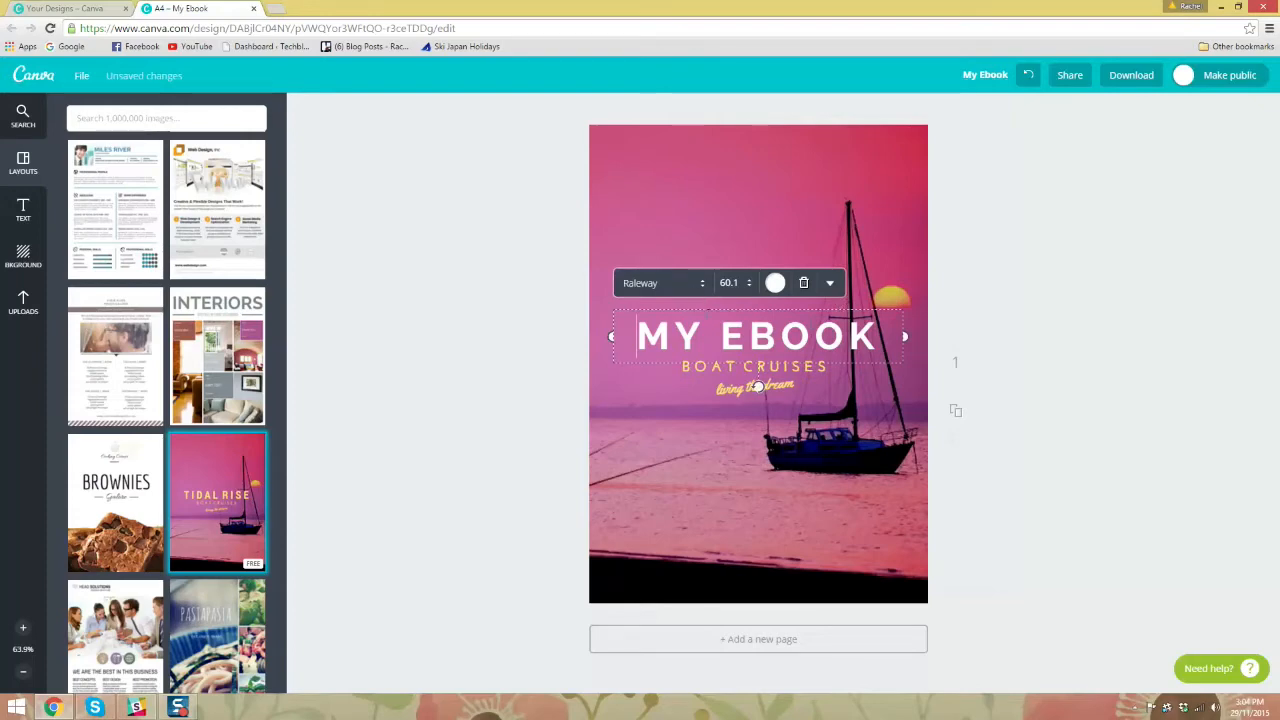
click(729, 283)
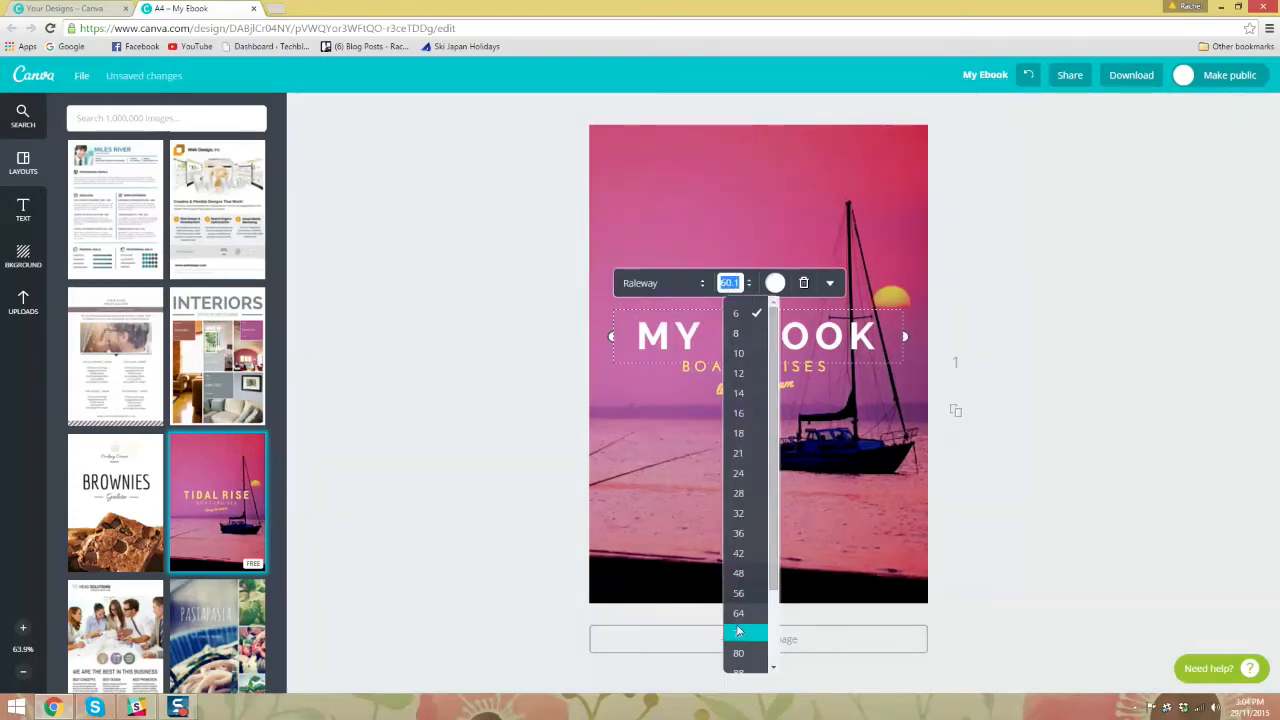
click(738, 613)
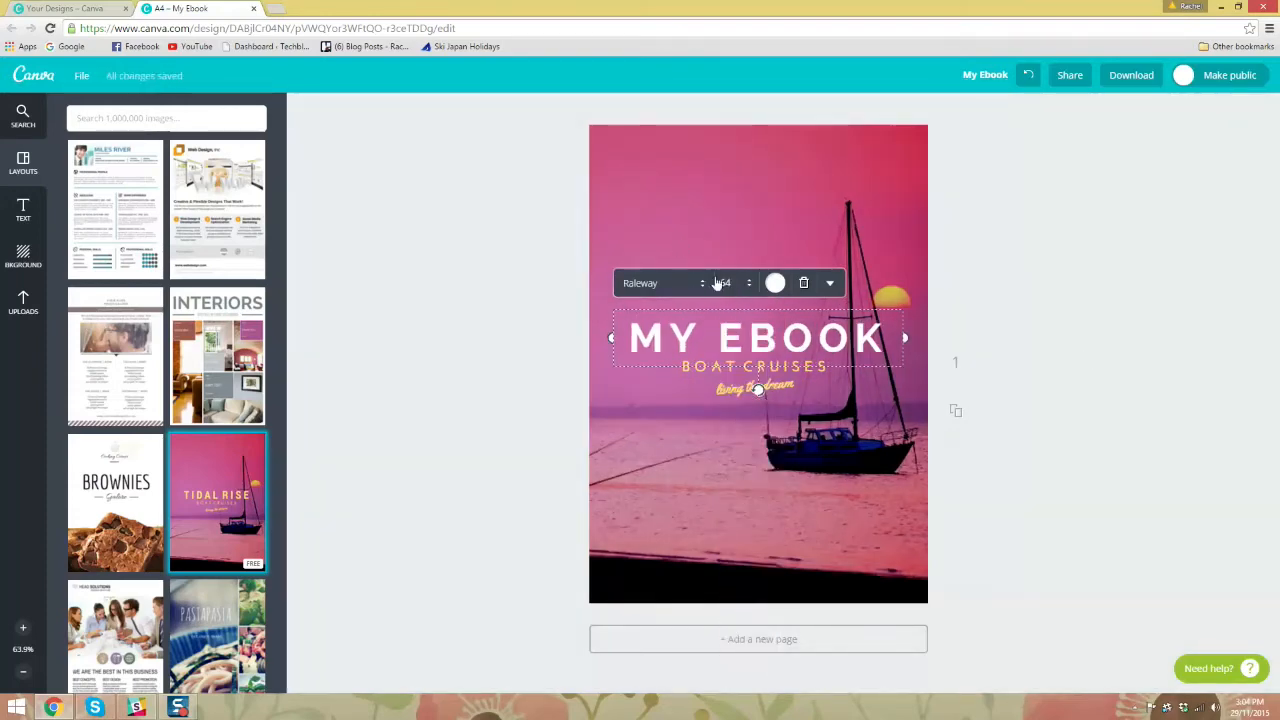
click(727, 283)
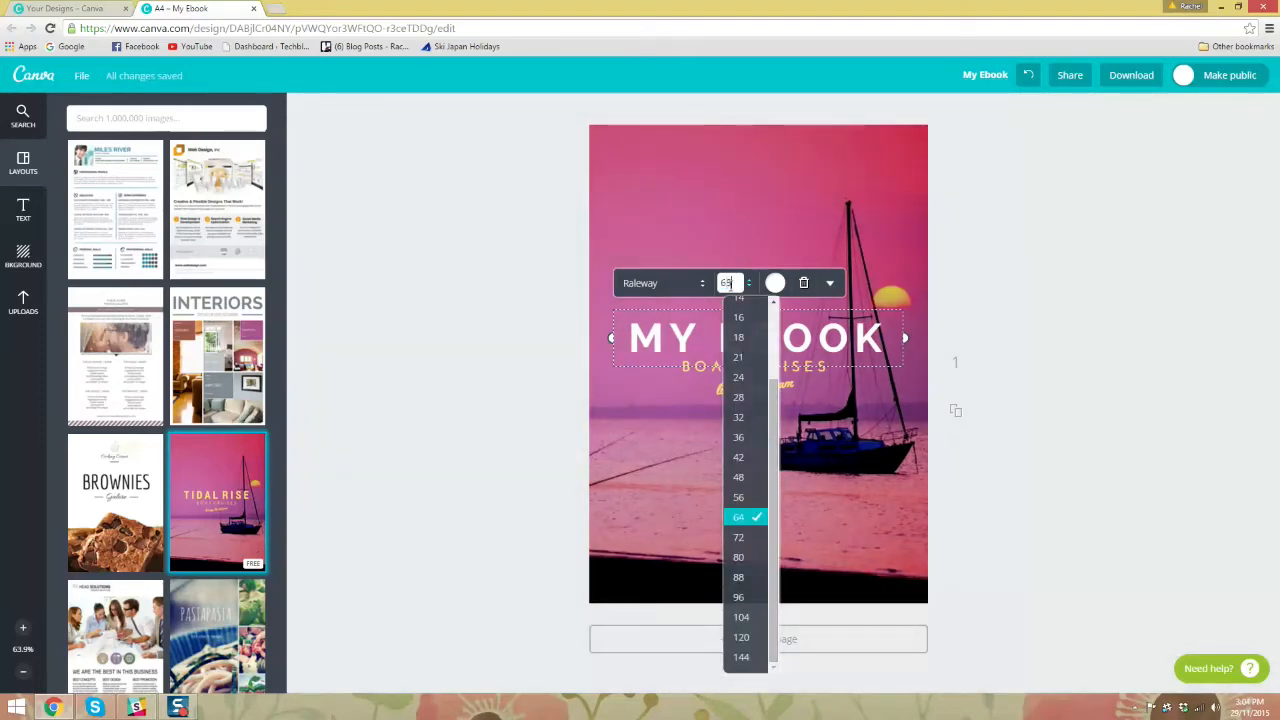
text(65)
key(Return)
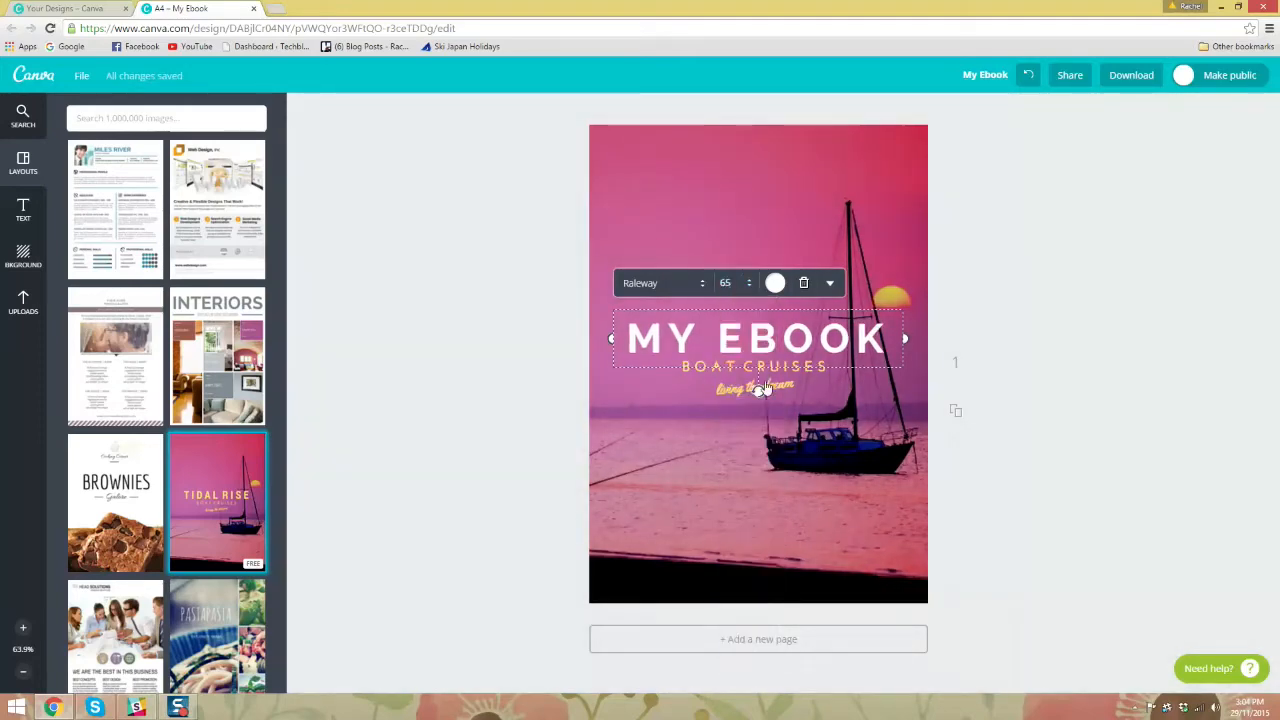
Step: Replace the BOAT CRUISES subtitle with a "BY" line giving the author's first name and color it white
click(930, 370)
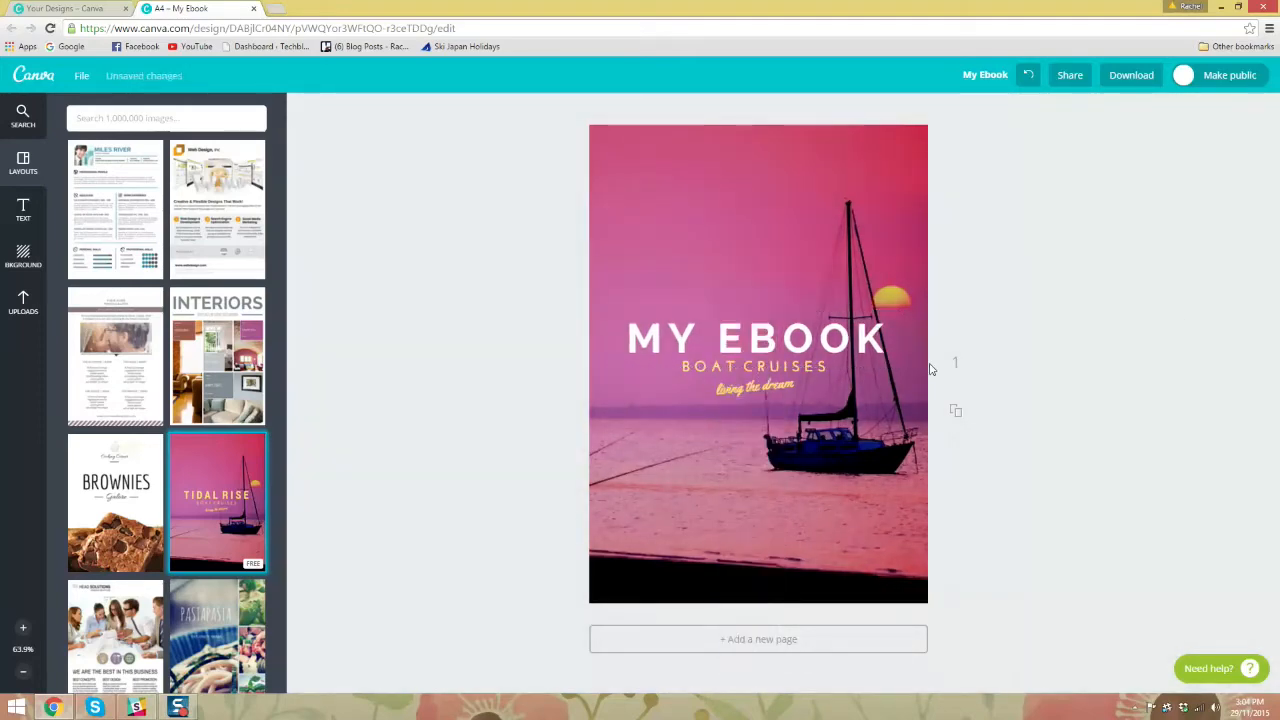
click(816, 367)
key(ctrl+a)
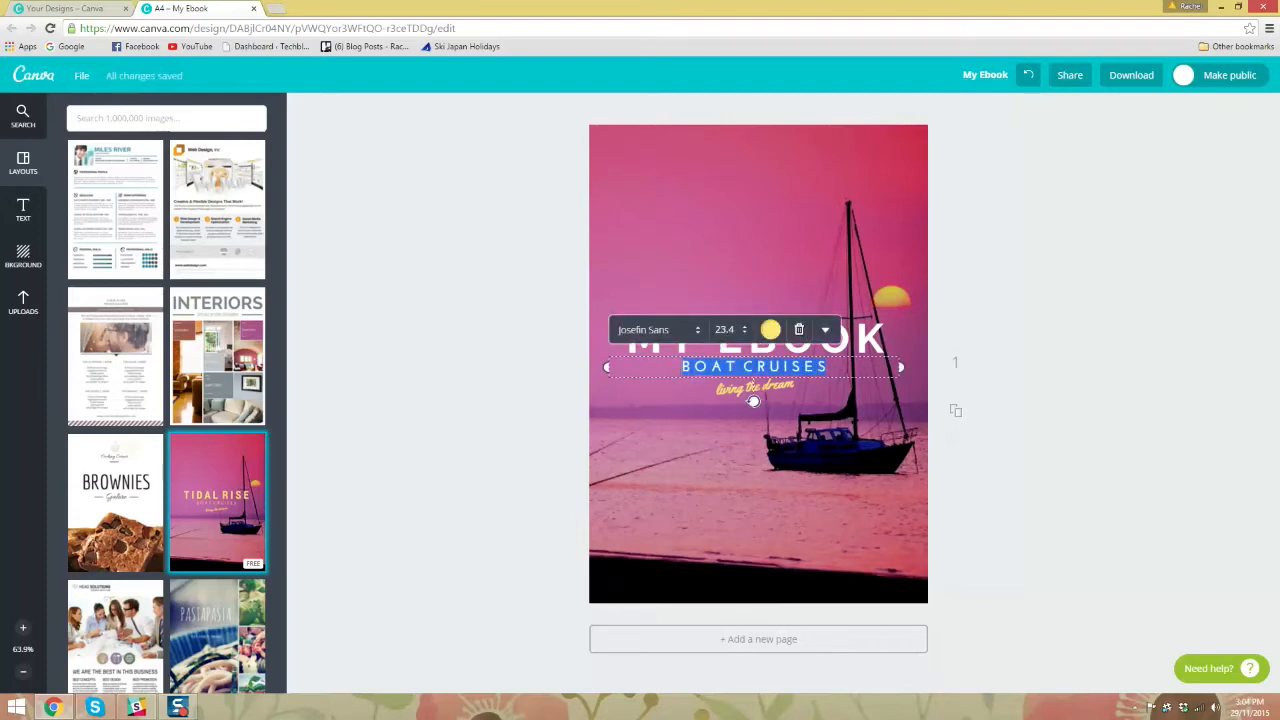
text(BY RACHEL)
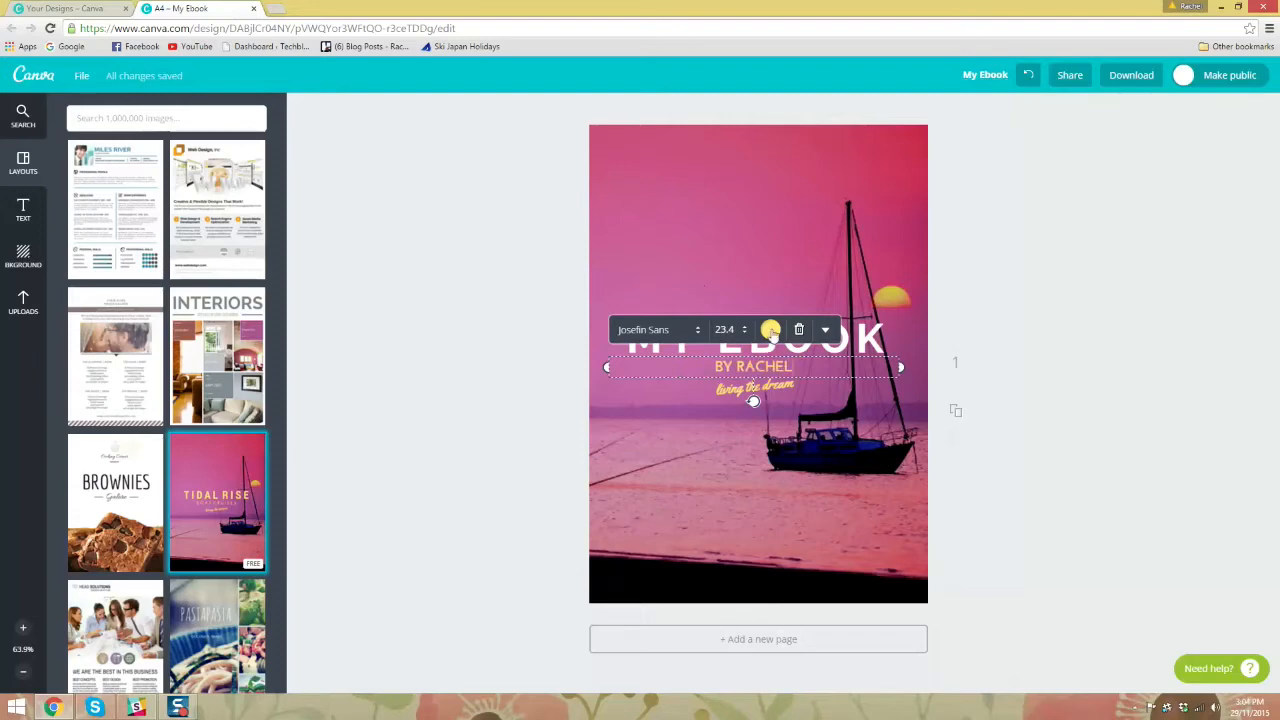
click(770, 330)
click(753, 261)
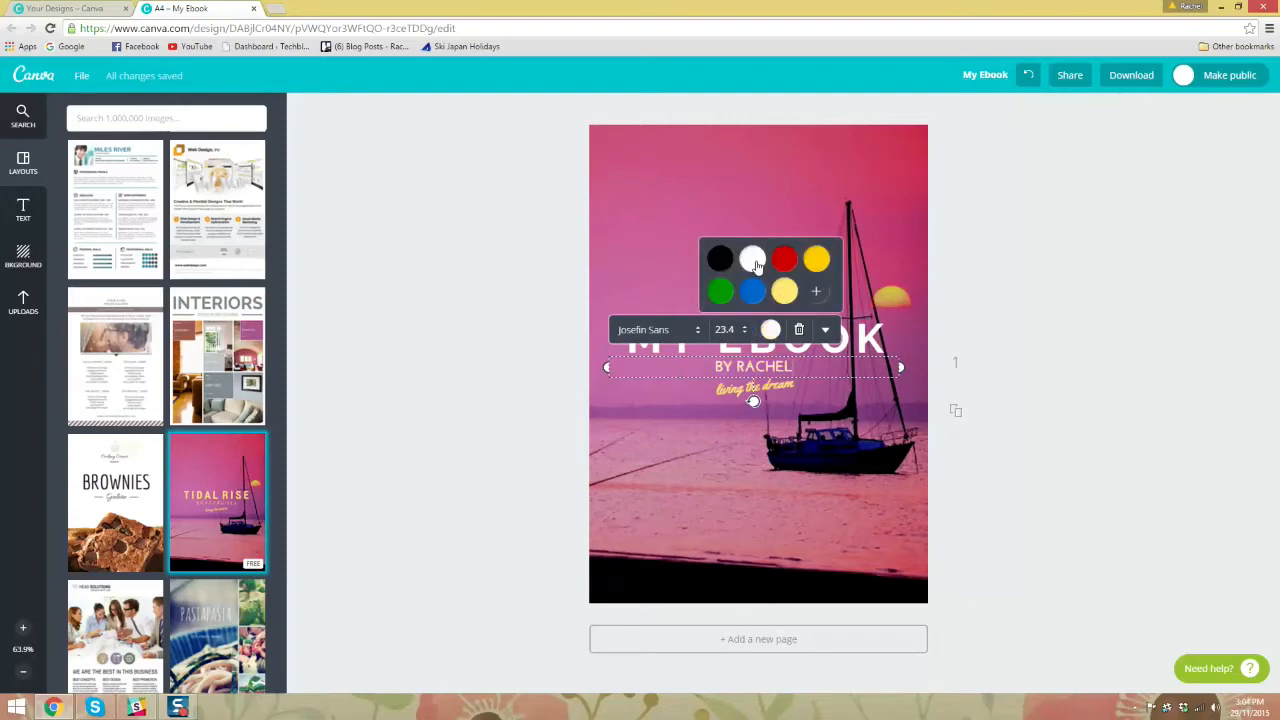
click(1007, 376)
Step: Delete the "living the dream" tagline and remove the pink boat photo from its frame
click(755, 386)
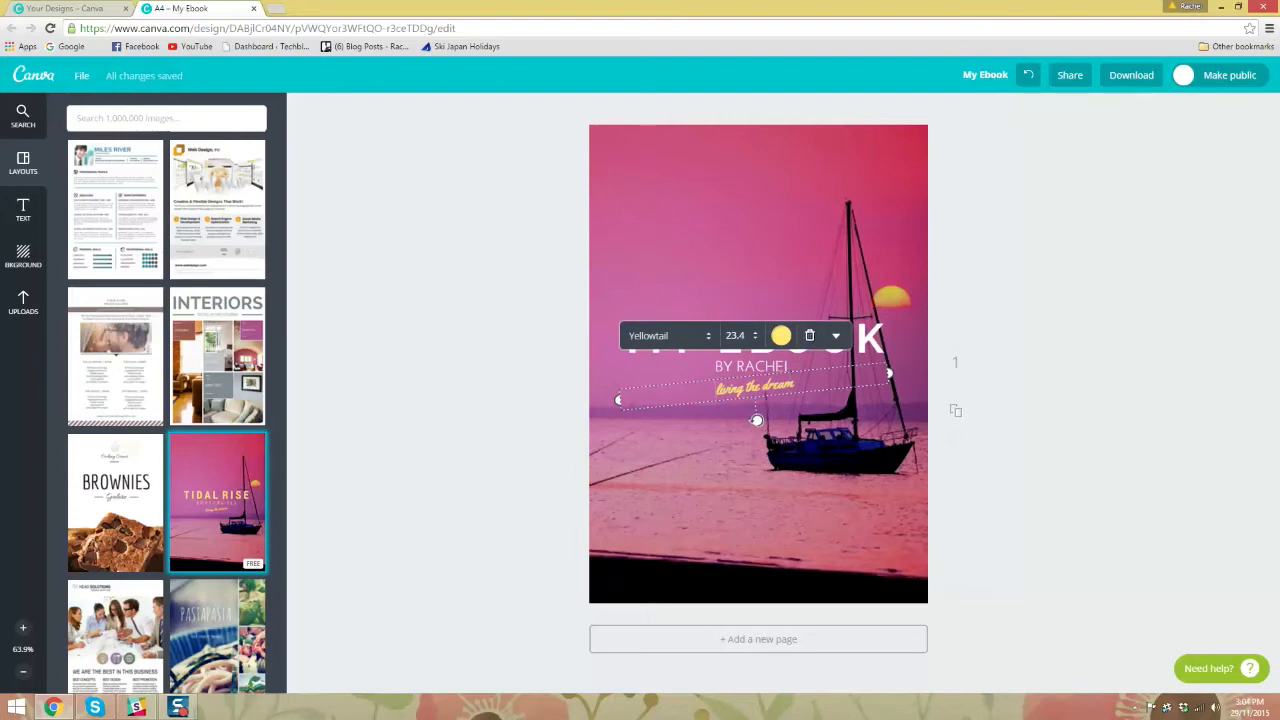
click(809, 337)
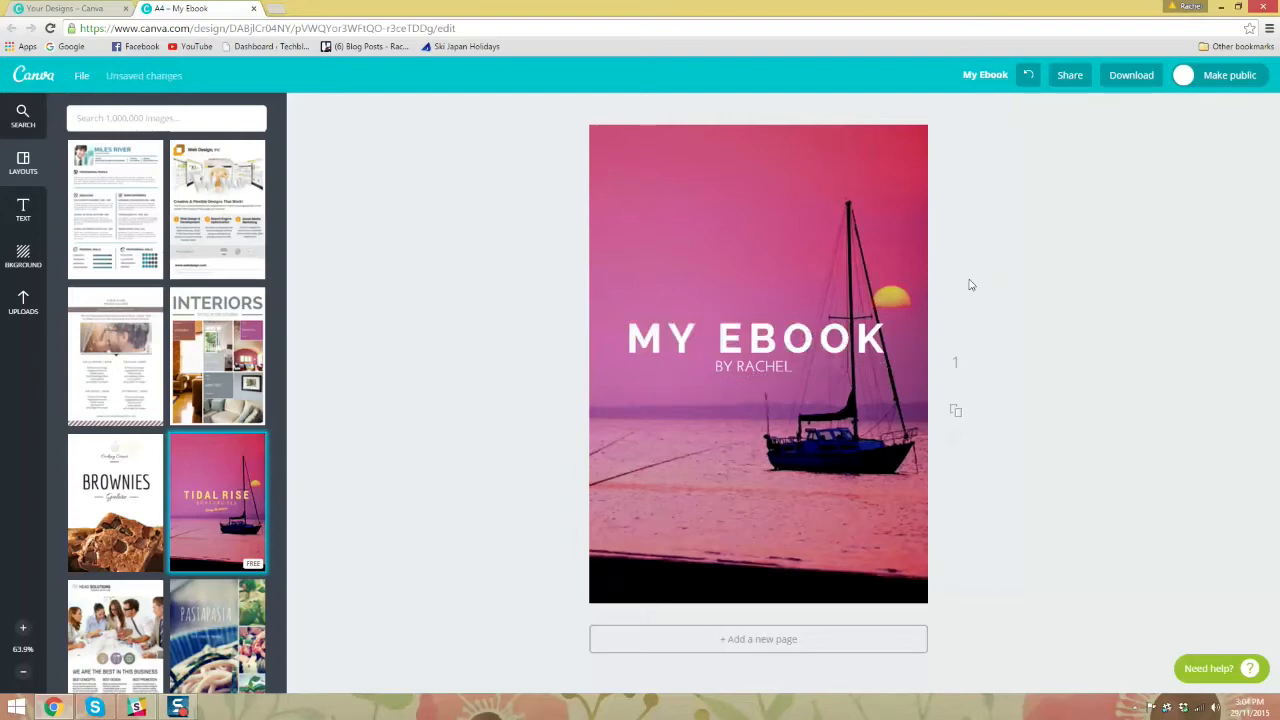
click(795, 443)
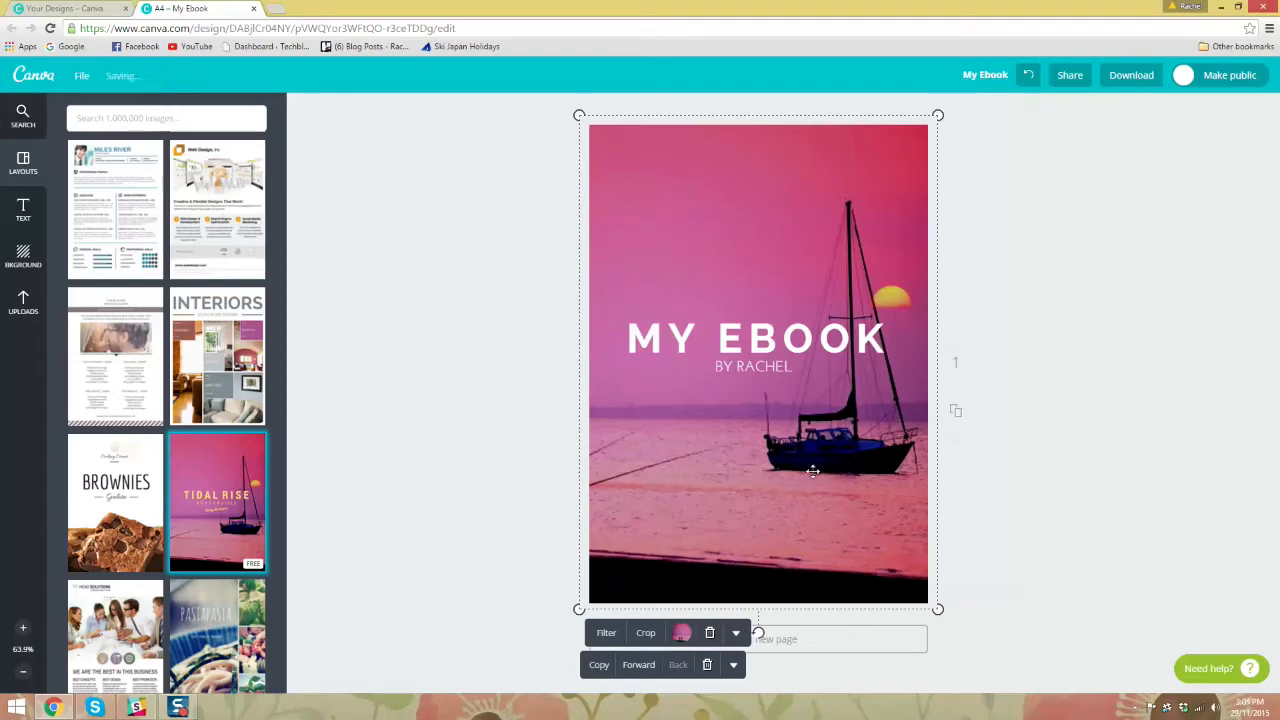
click(710, 634)
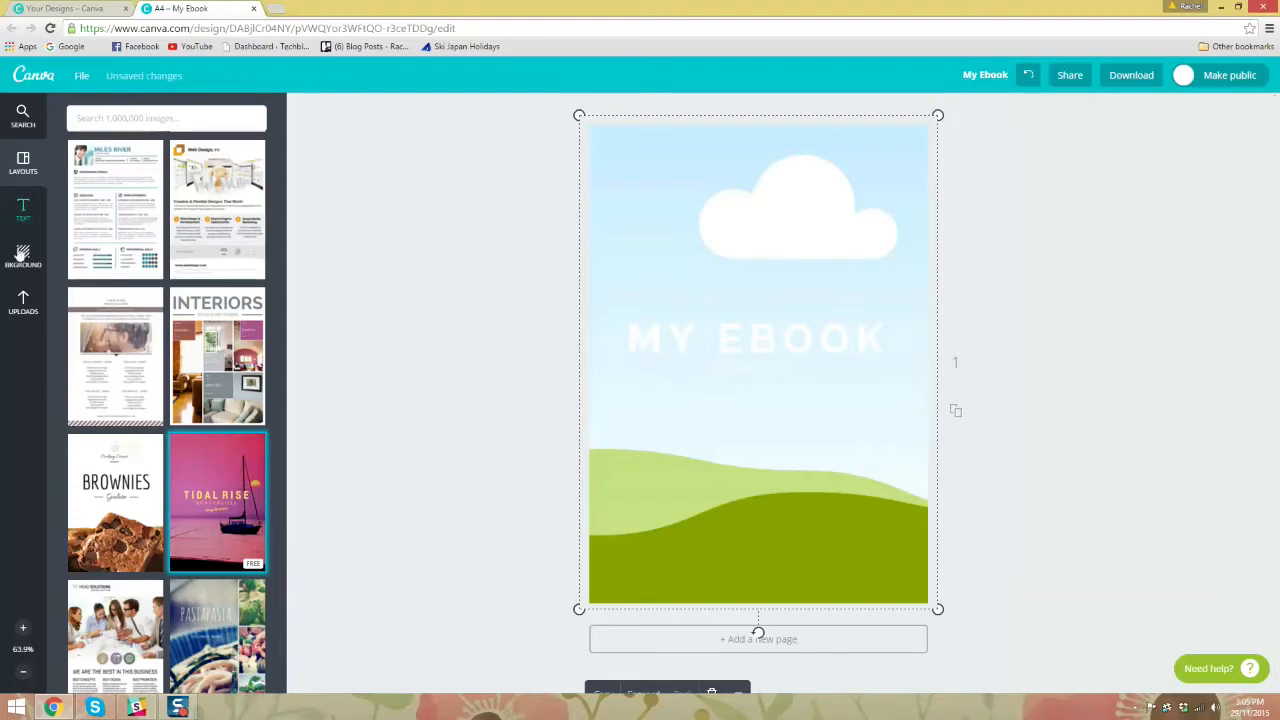
Step: Fill the empty picture frame with the free photo of blurred city lights at night
click(22, 118)
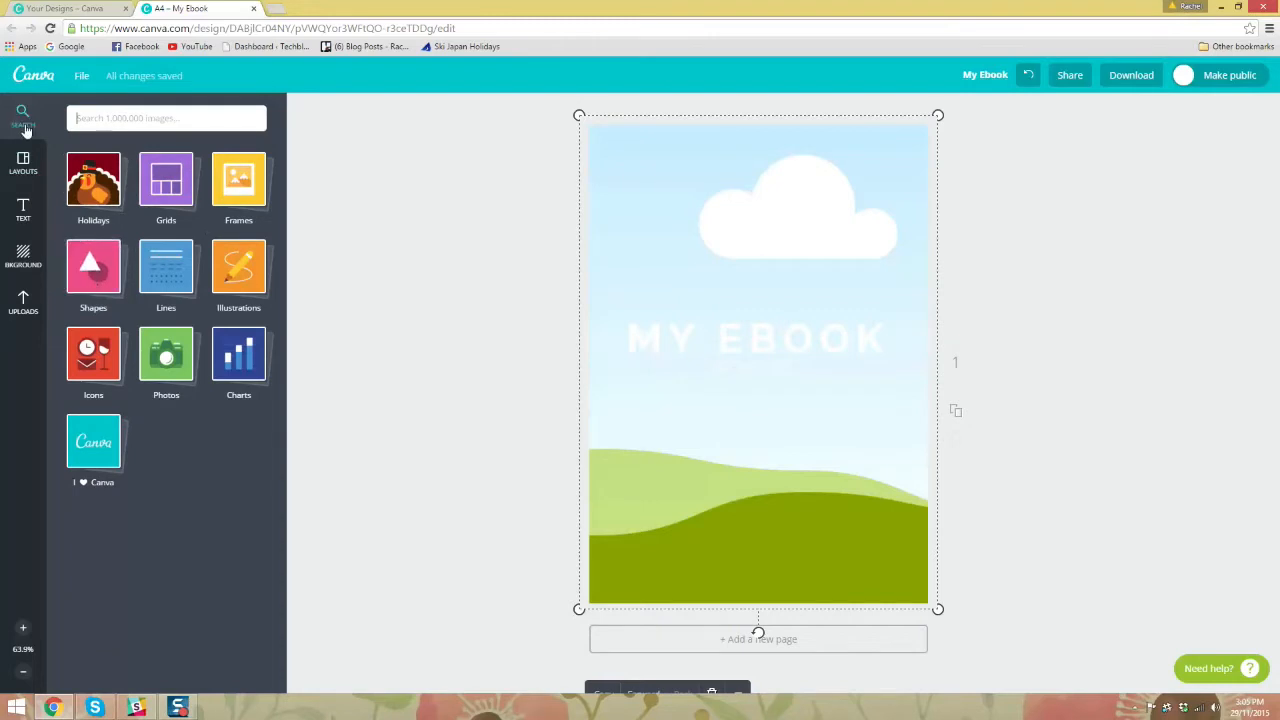
click(166, 354)
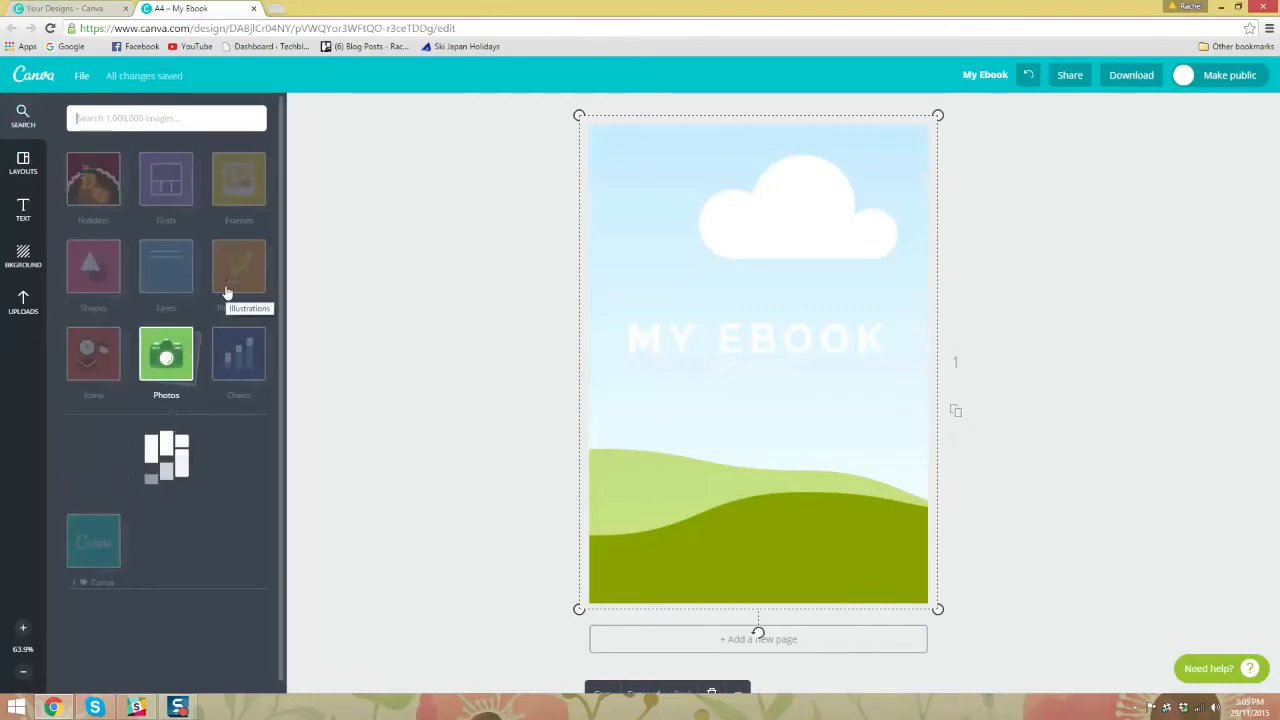
scroll(228, 295, down, 1)
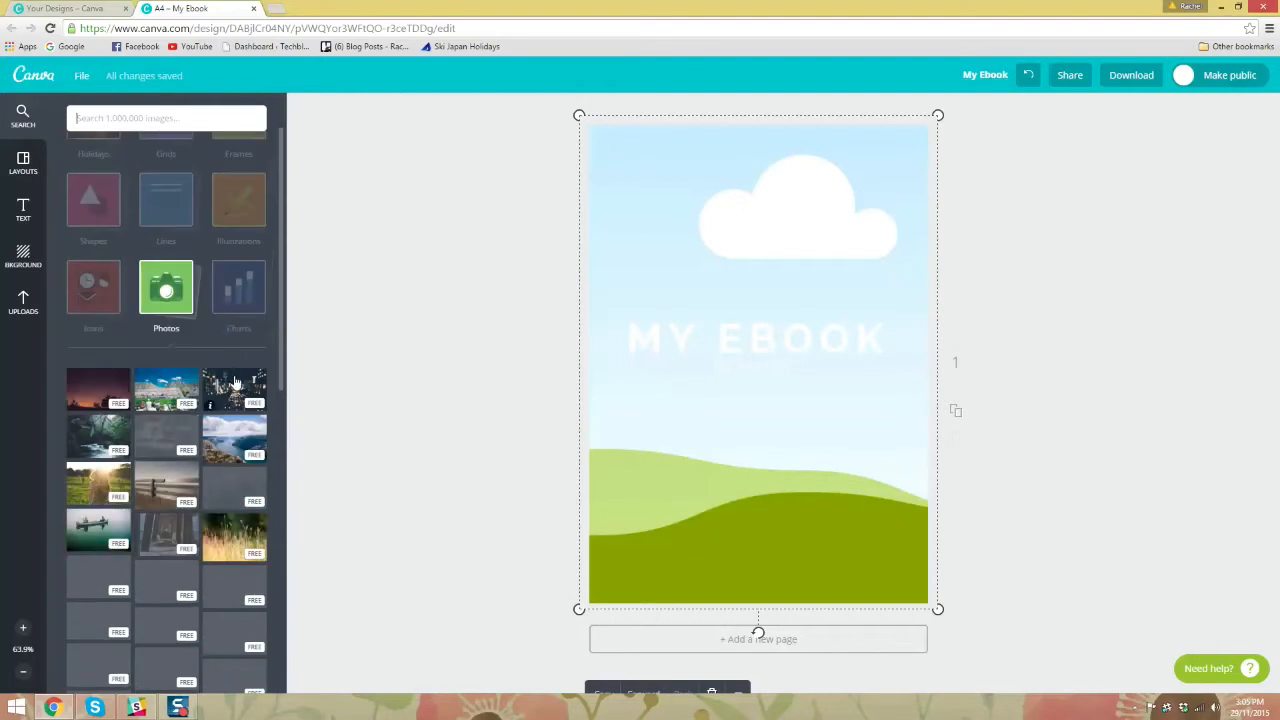
drag(234, 383, 820, 271)
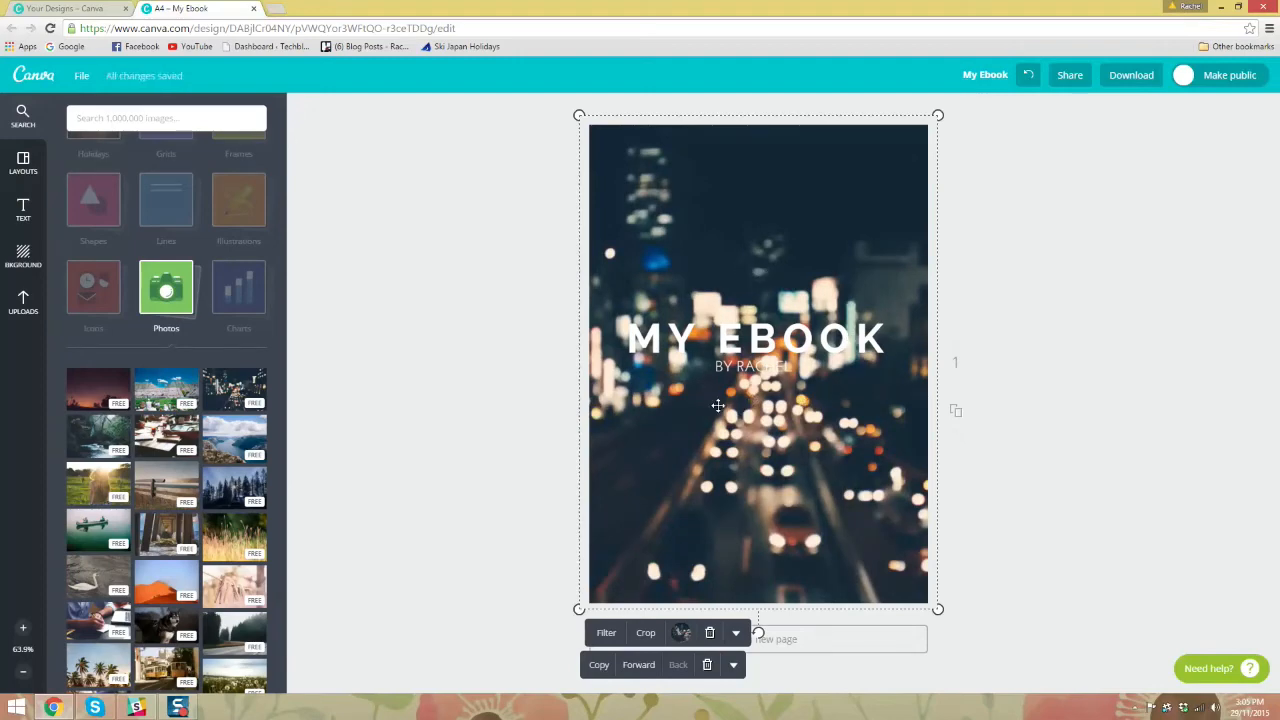
Step: Remove the city lights photo and delete the empty picture frame from the page
click(710, 632)
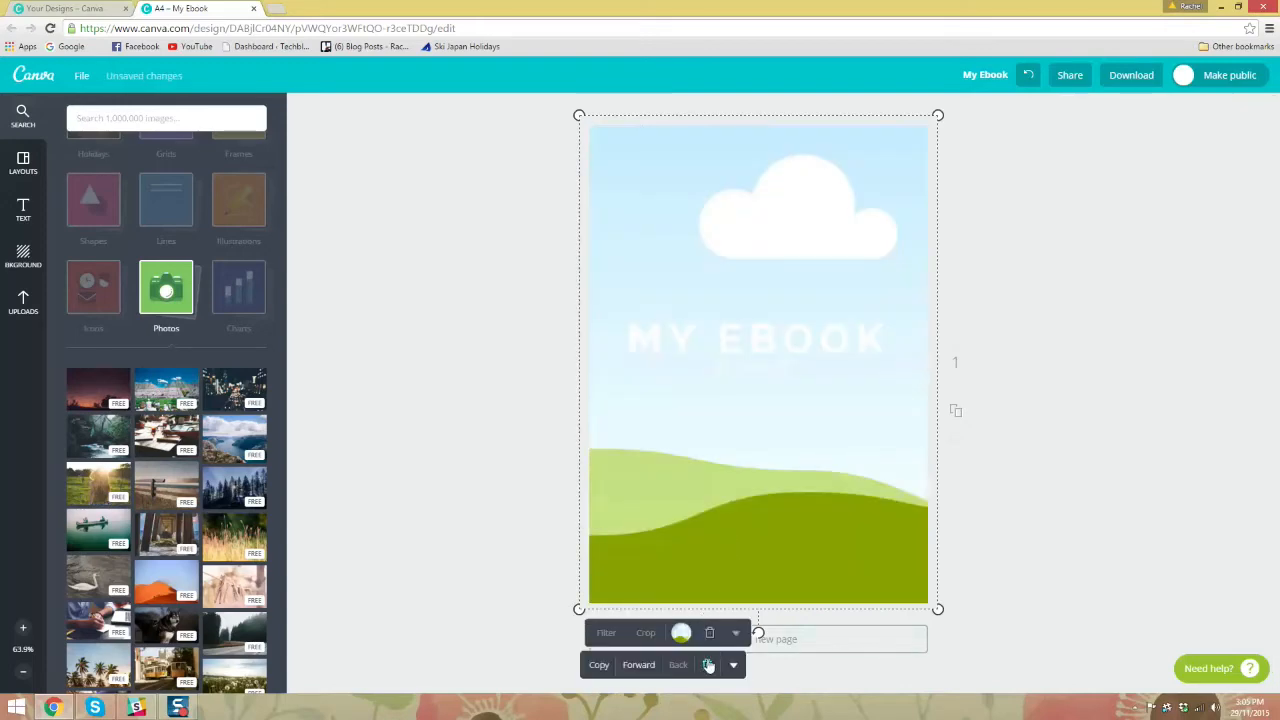
click(709, 665)
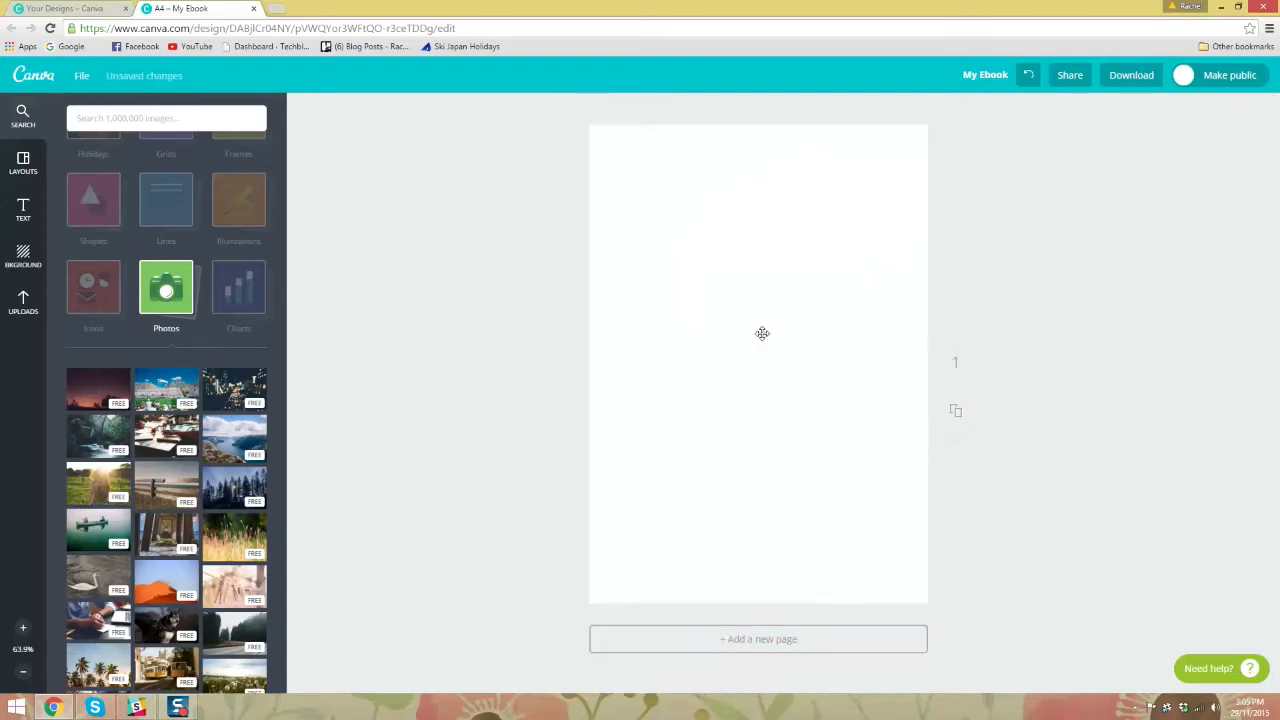
Step: Highlight the white MY EBOOK heading to check that it is still on the blank page
click(824, 342)
drag(871, 340, 646, 341)
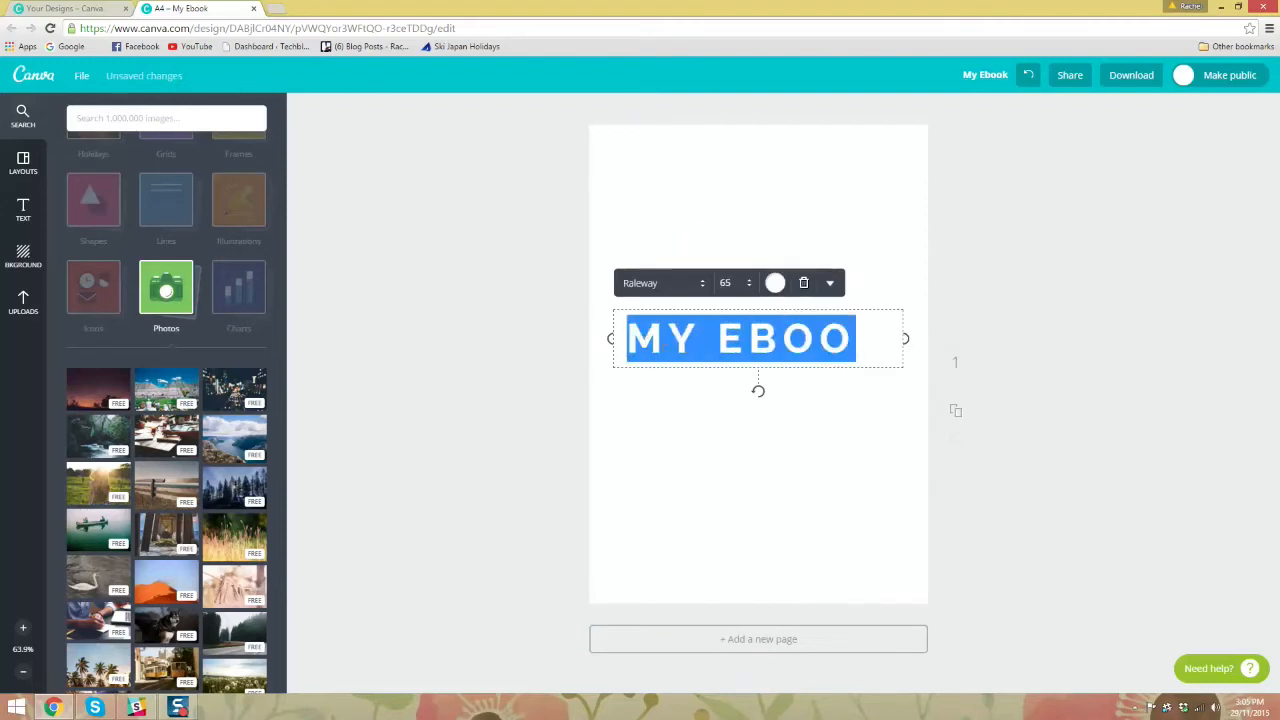
key(BackSpace)
key(ctrl+z)
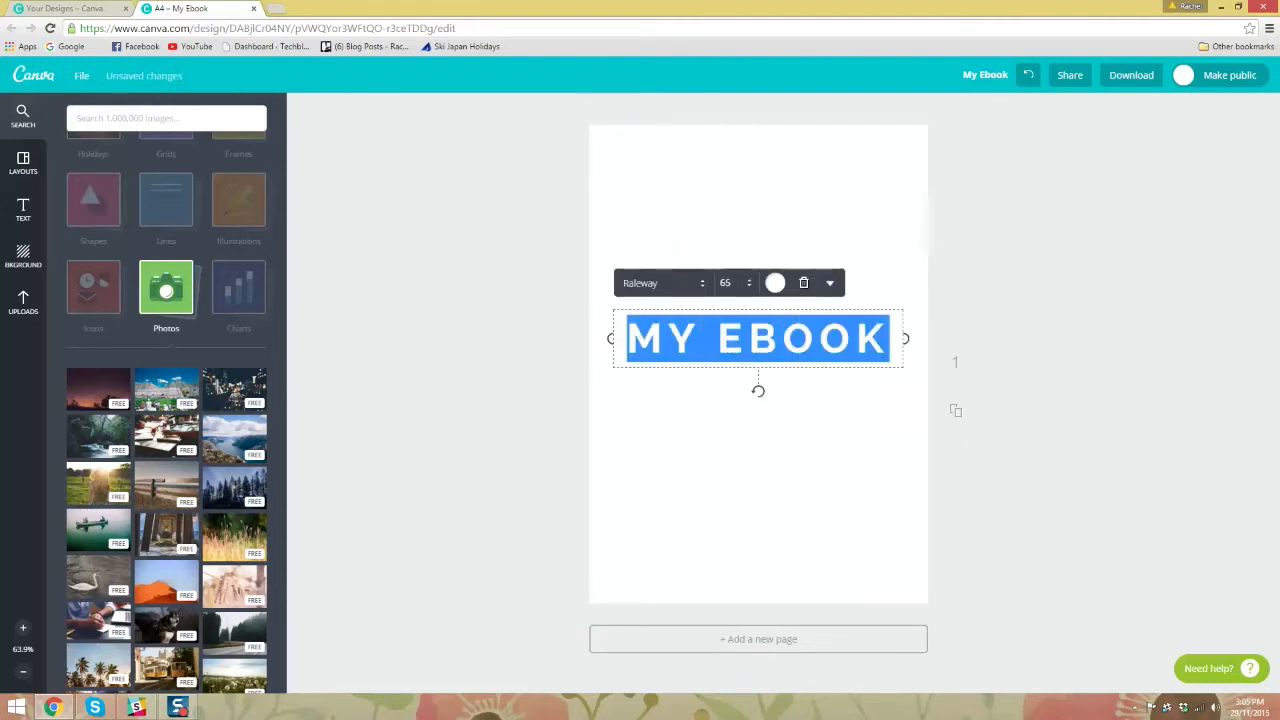
click(971, 284)
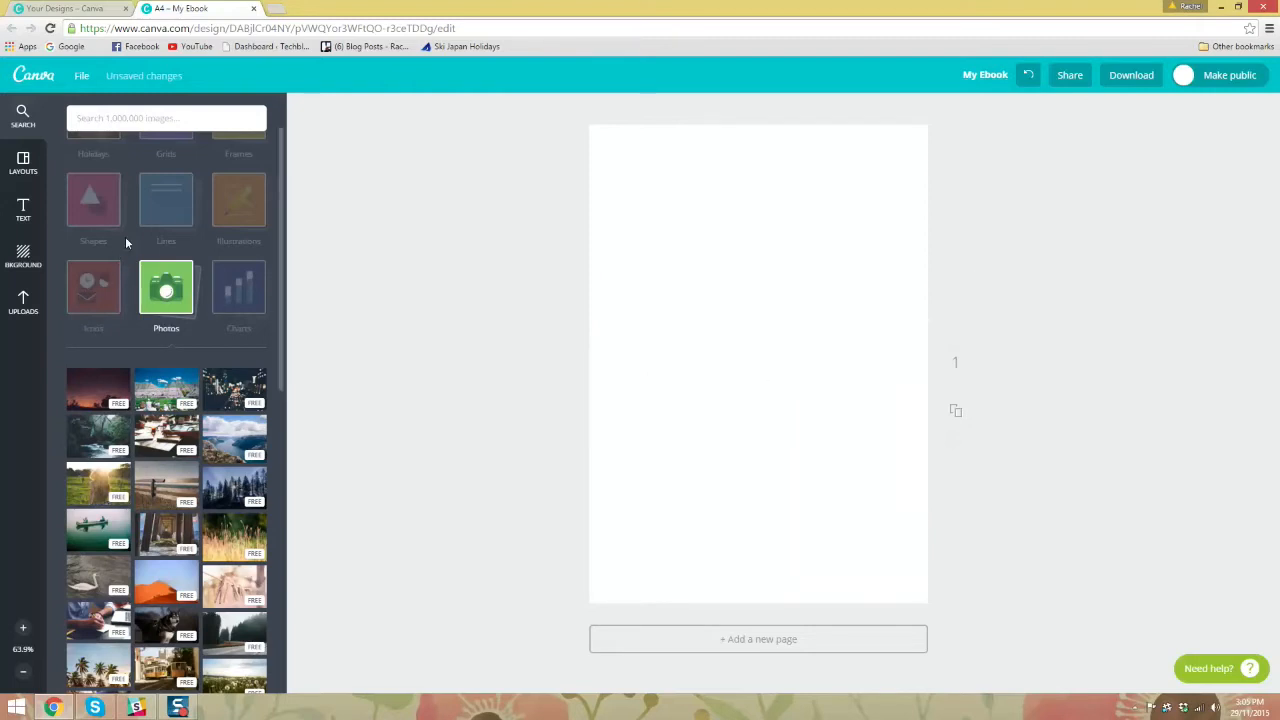
Step: Try several free backgrounds on the cover: green, light teal, dark red, yellow and cream
click(22, 262)
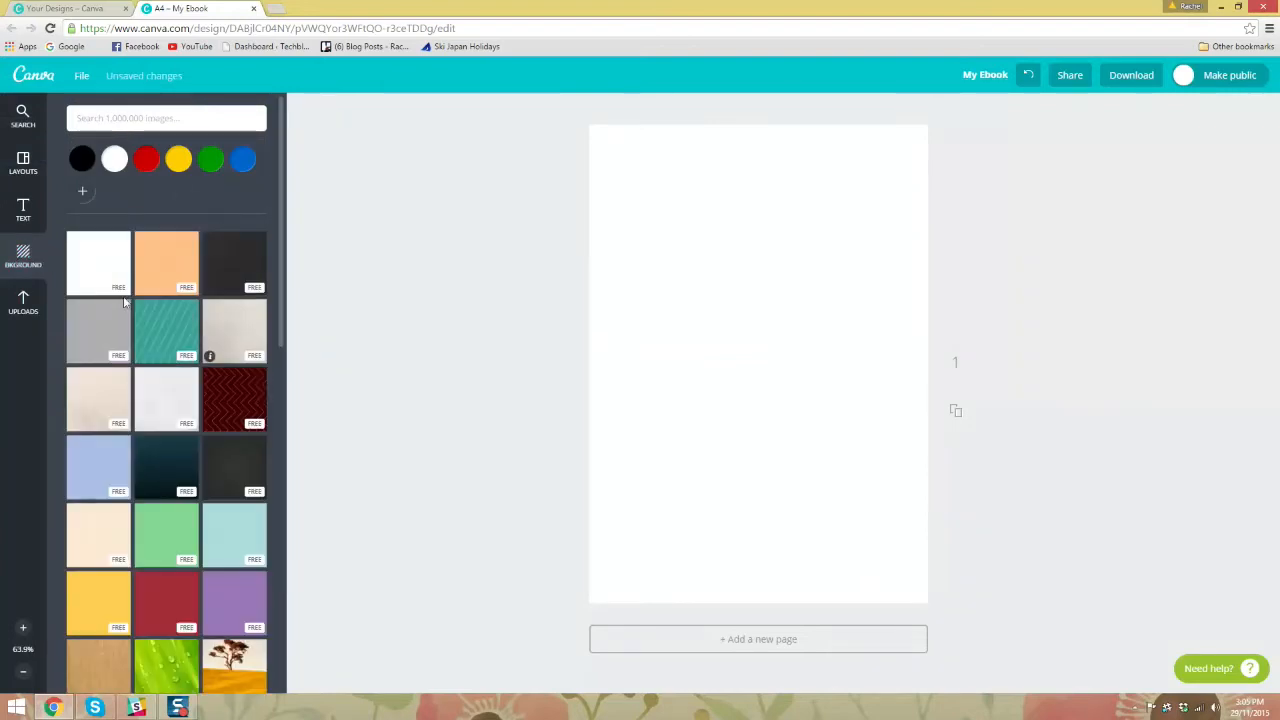
scroll(130, 317, down, 2)
click(141, 395)
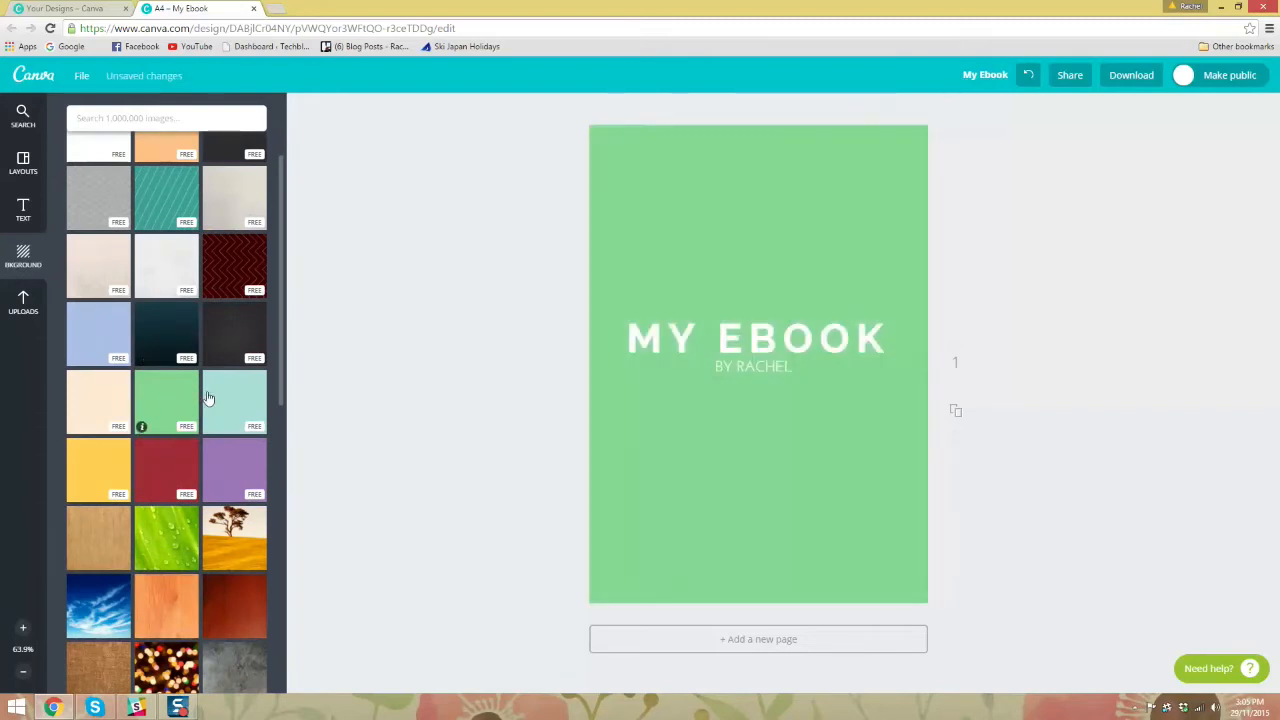
click(223, 403)
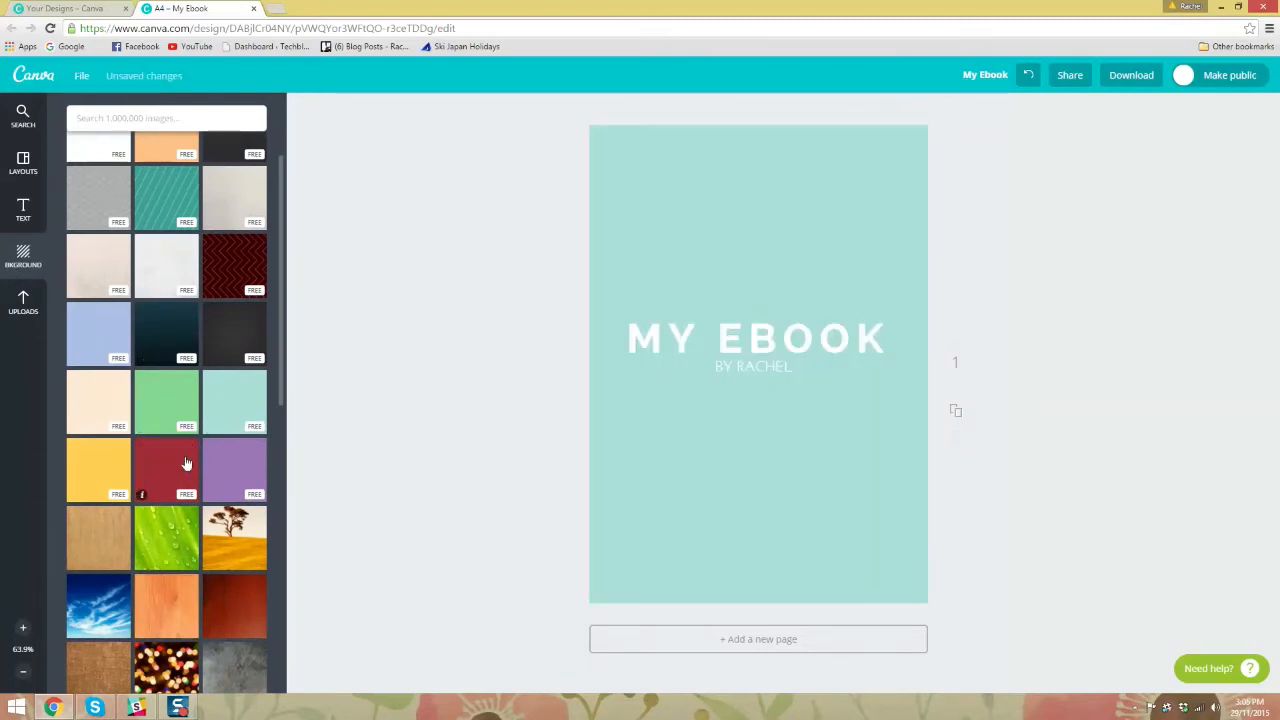
click(178, 460)
click(115, 473)
click(104, 408)
scroll(200, 385, up, 2)
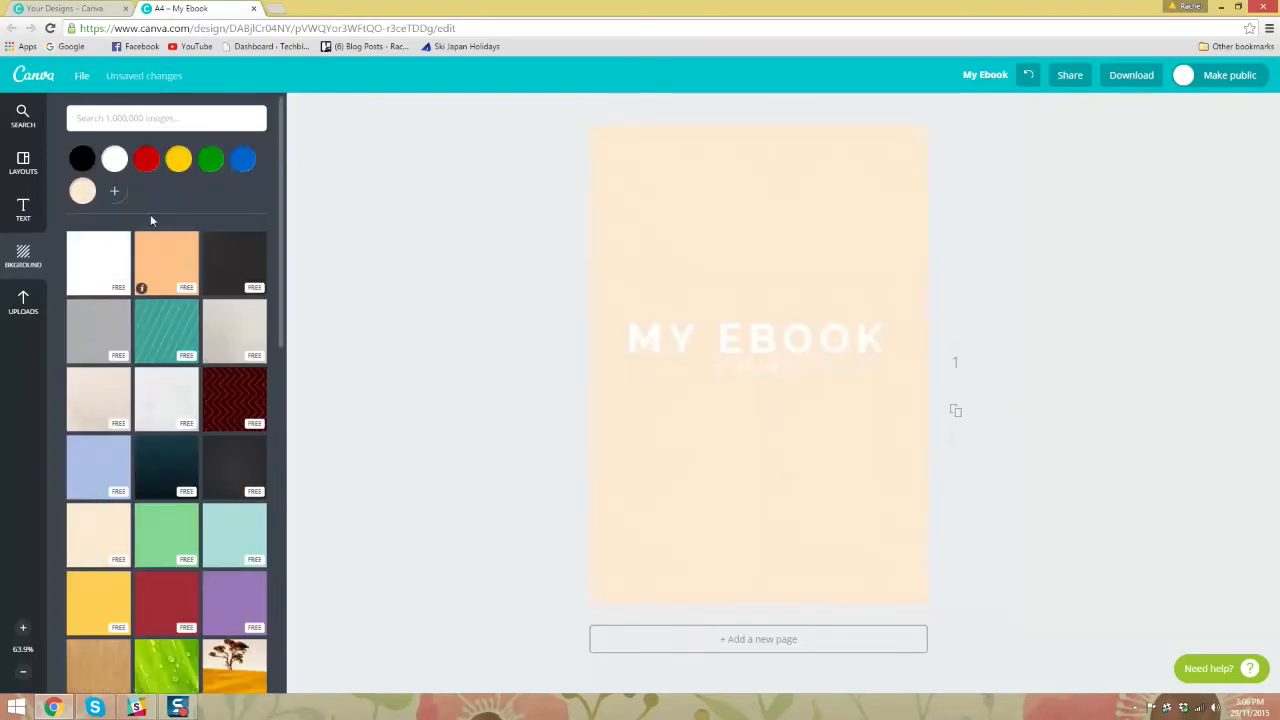
Step: Try custom background colors on the cover, including orange ff7400, dark brown and dark grey
click(115, 196)
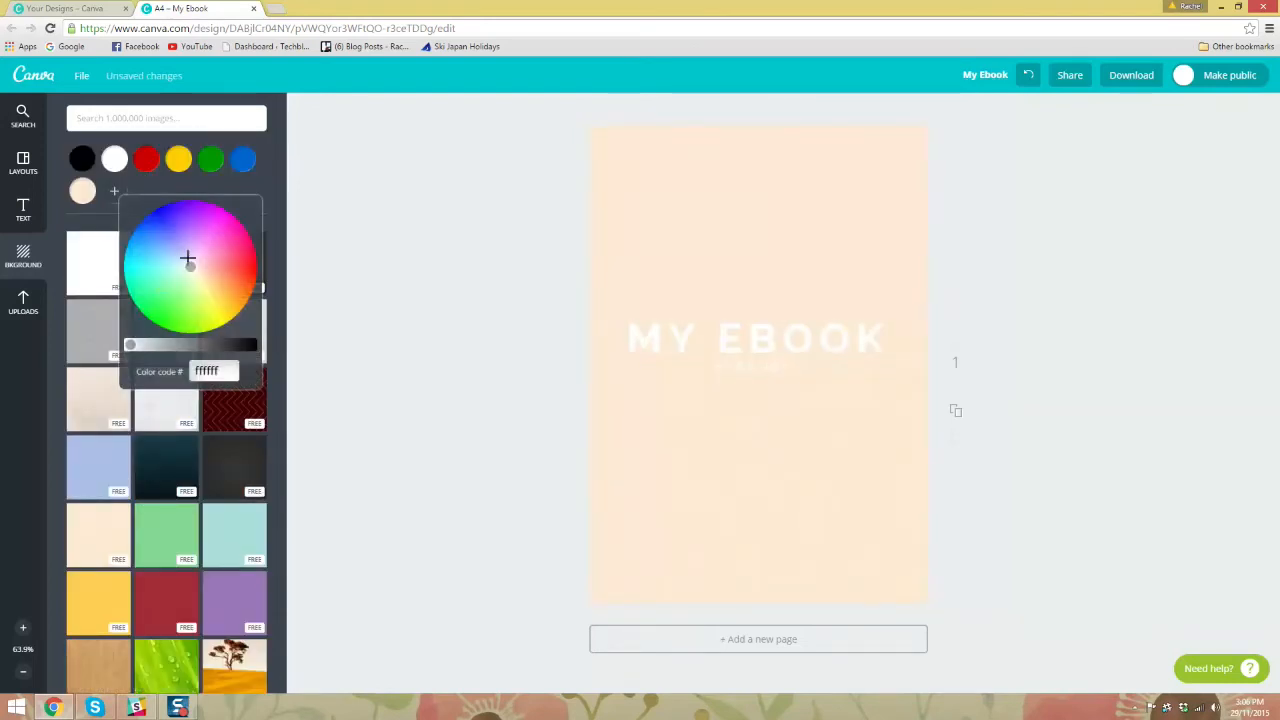
drag(189, 255, 243, 294)
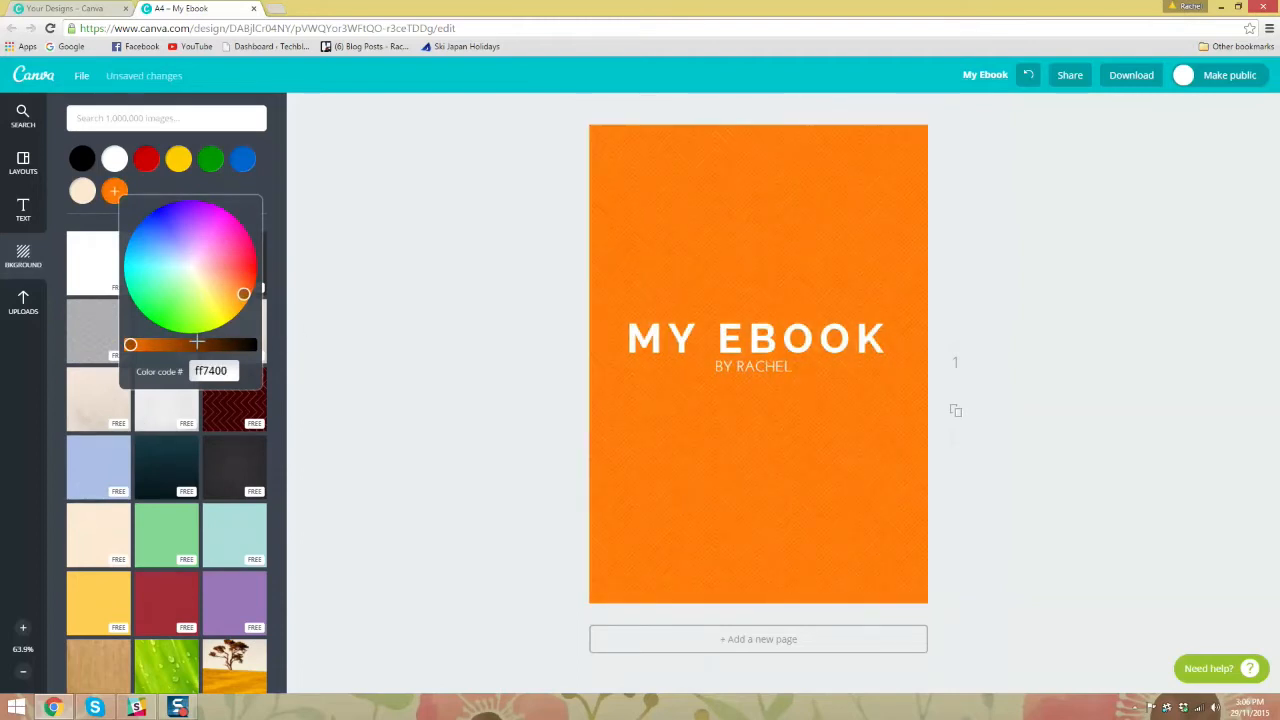
mouse_move(195, 344)
mouse_down()
mouse_move(182, 345)
mouse_move(203, 364)
mouse_move(226, 348)
mouse_move(212, 346)
mouse_up()
drag(194, 292, 181, 266)
click(256, 180)
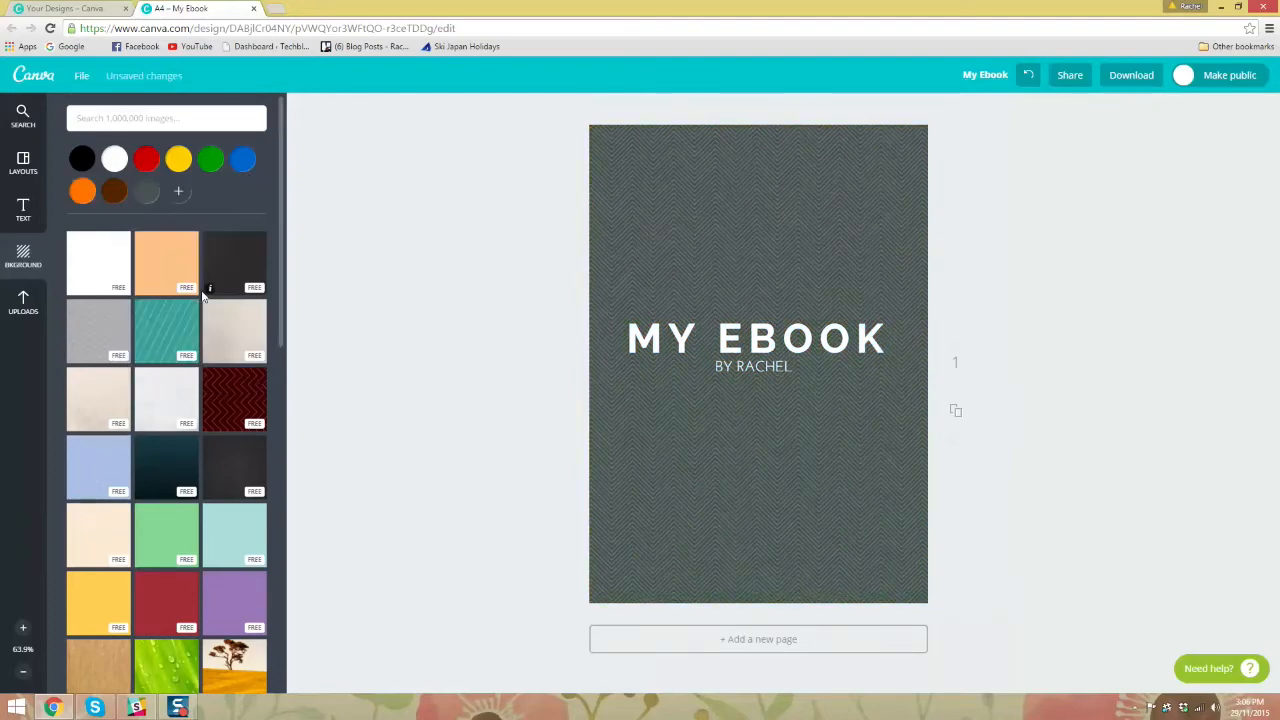
Step: Try the free peach background, ending with the free white patterned background on the cover
click(175, 272)
click(90, 271)
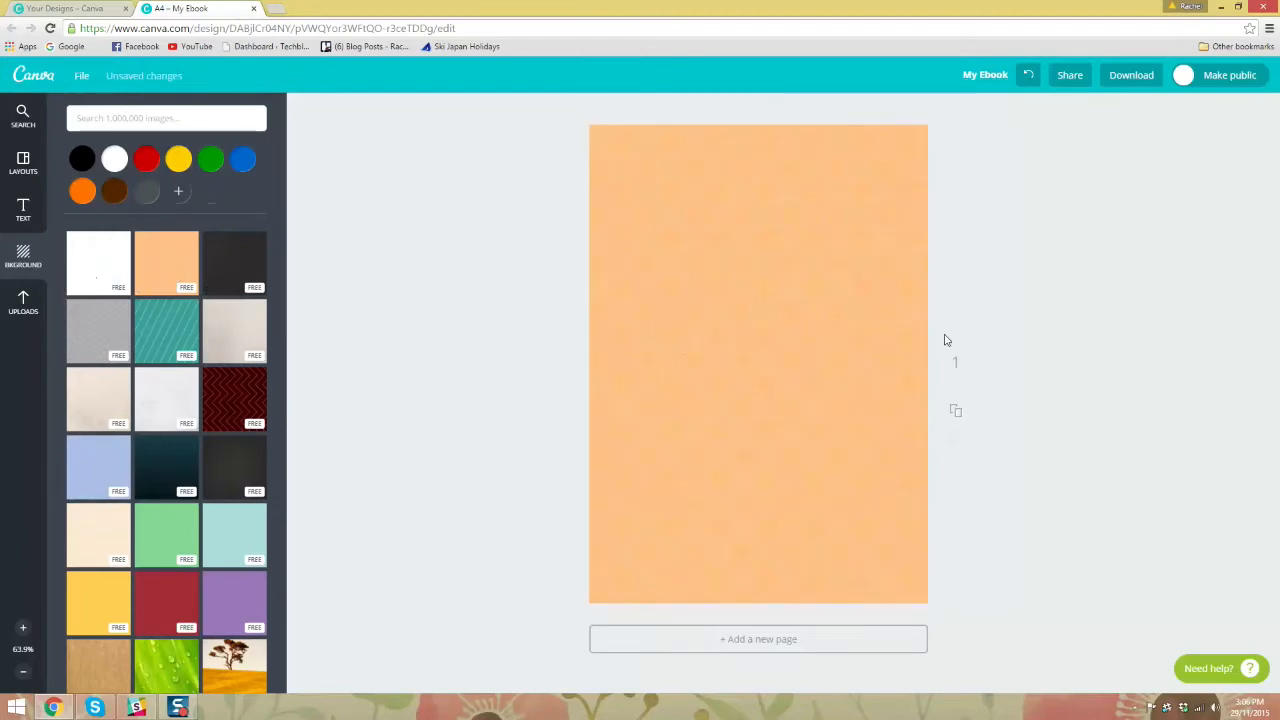
click(30, 300)
click(24, 262)
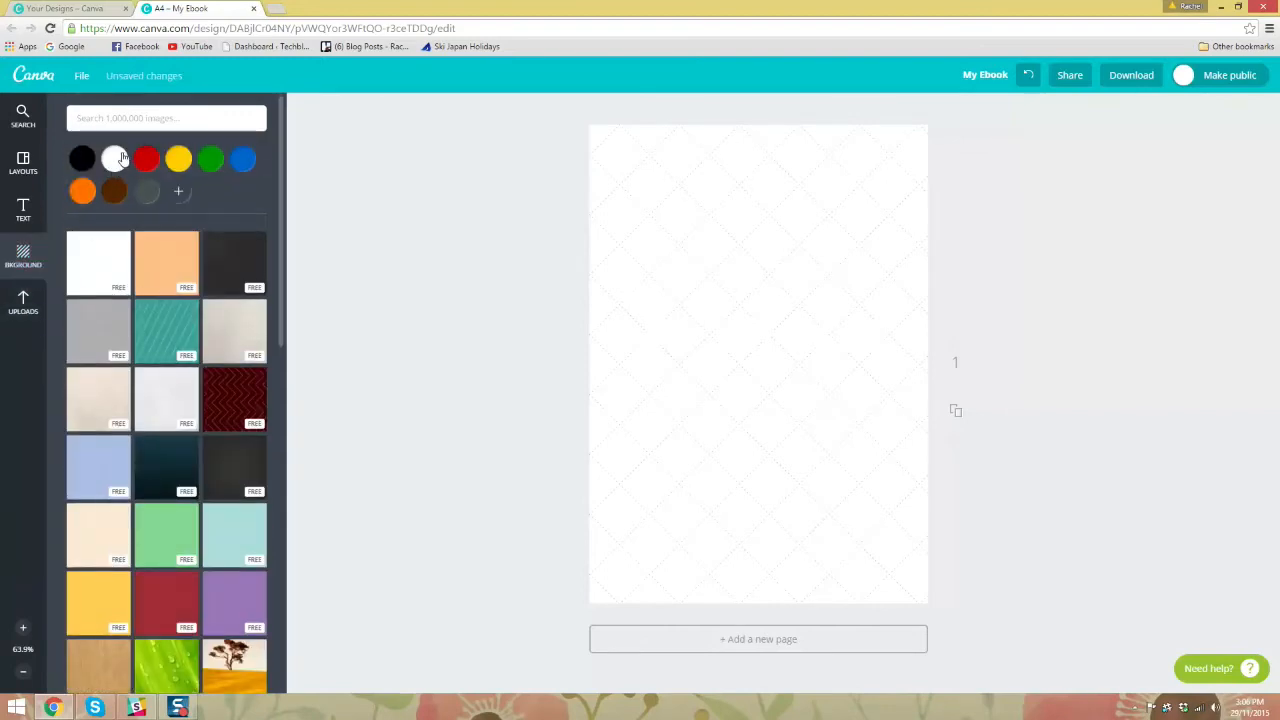
Step: Insert the uploaded misty mountain picture with the pale sky onto the cover
click(30, 300)
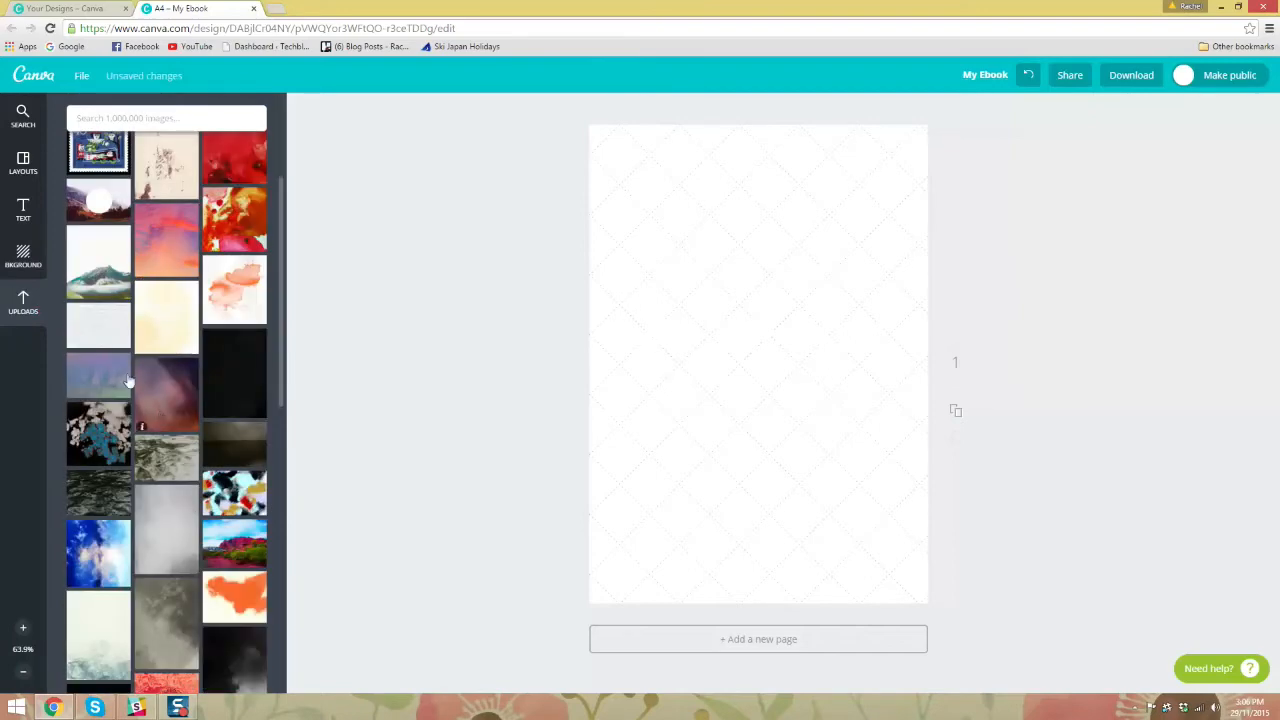
scroll(103, 272, down, 2)
click(103, 272)
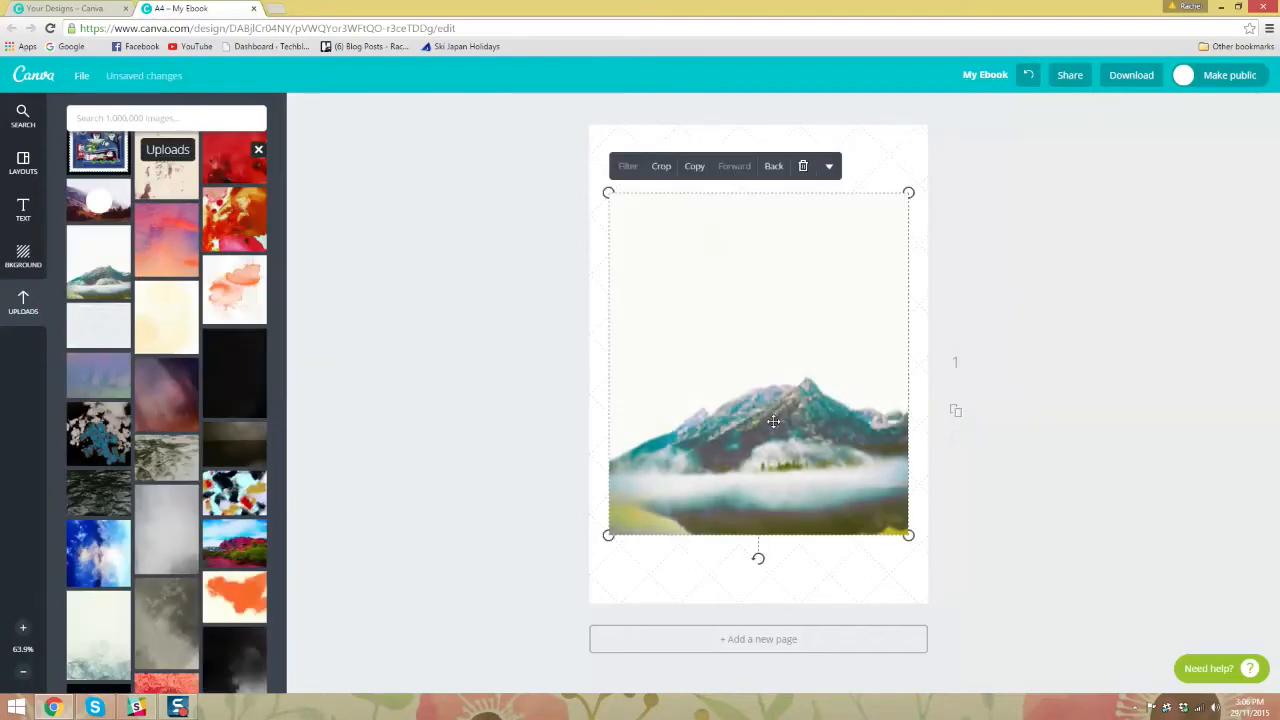
Step: Enlarge and position the mountain picture so it covers the whole page behind the text, with the lake along the lower edge
mouse_move(773, 421)
mouse_down()
mouse_move(750, 346)
mouse_move(781, 437)
mouse_up()
drag(786, 391, 762, 328)
drag(887, 467, 1000, 647)
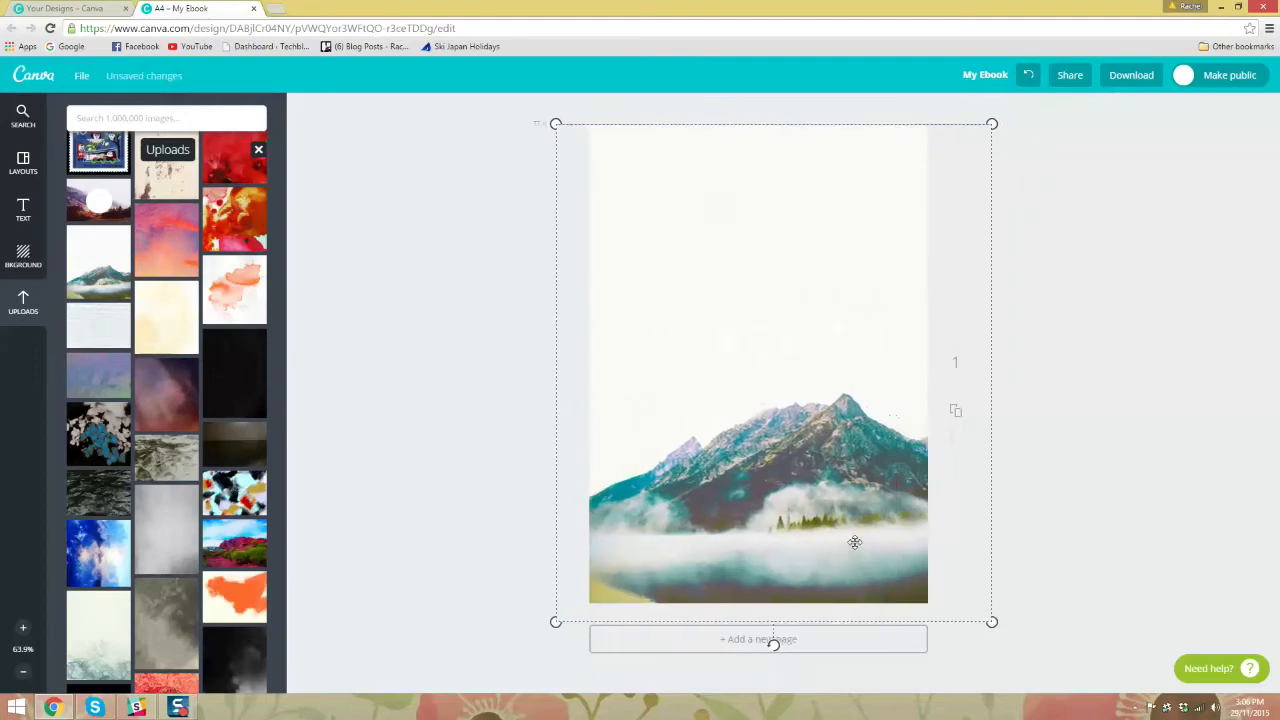
drag(854, 542, 848, 535)
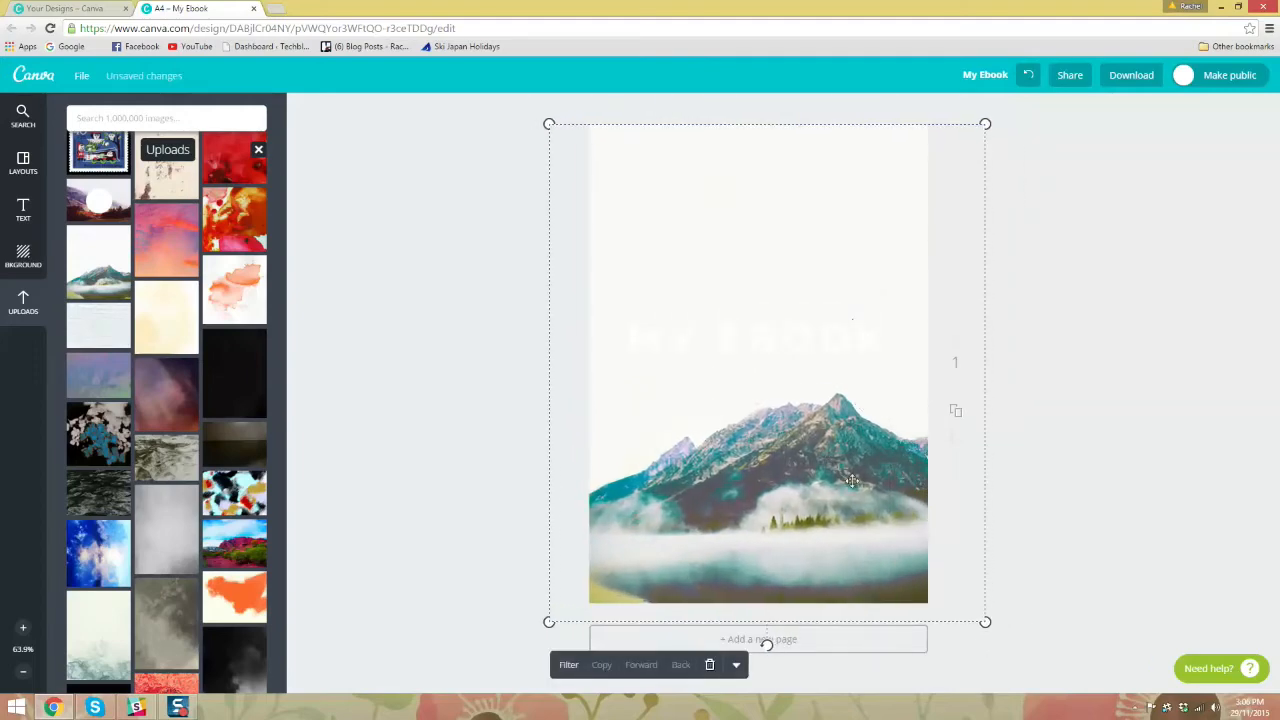
mouse_move(852, 481)
mouse_down()
mouse_move(836, 473)
mouse_move(856, 479)
mouse_up()
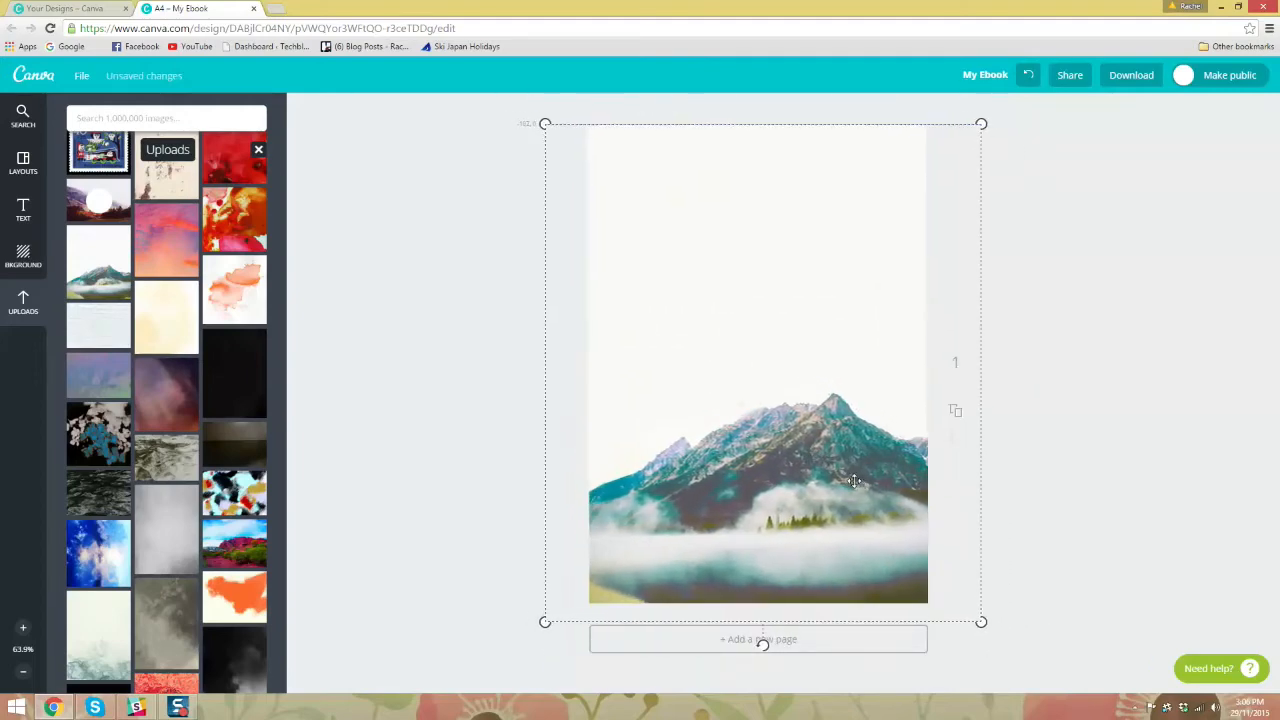
Step: Color the whole MY EBOOK heading black
click(885, 332)
drag(885, 332, 624, 340)
click(775, 283)
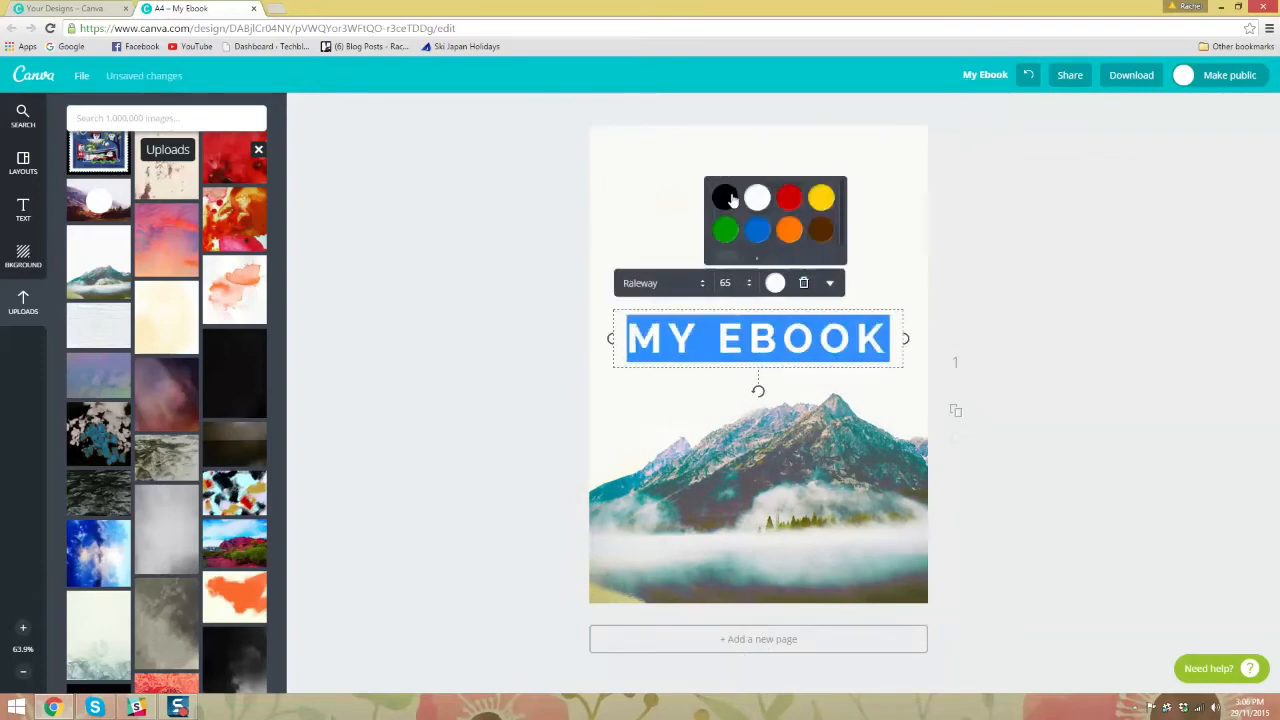
click(726, 197)
click(911, 303)
Step: Color the author line under the heading black
click(850, 370)
drag(850, 370, 629, 362)
click(775, 335)
click(818, 277)
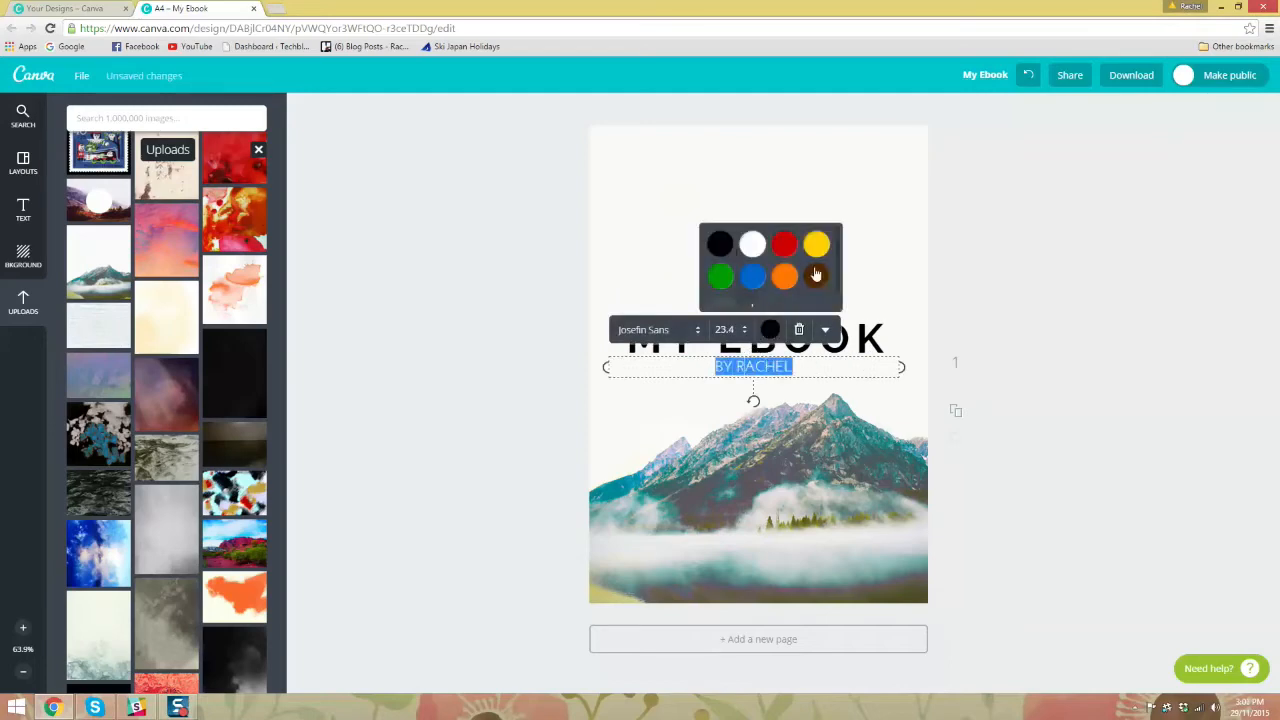
click(1049, 297)
Step: Color only the word EBOOK in the heading orange
click(820, 343)
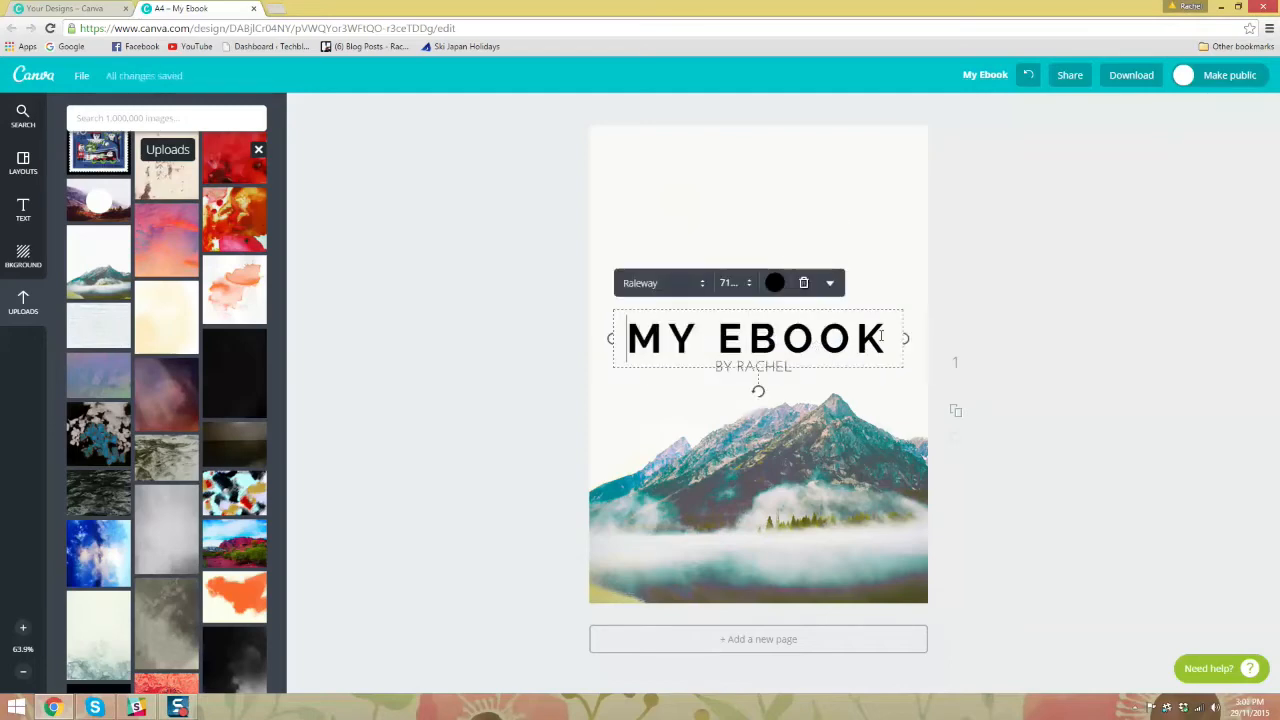
drag(890, 340, 717, 338)
click(775, 283)
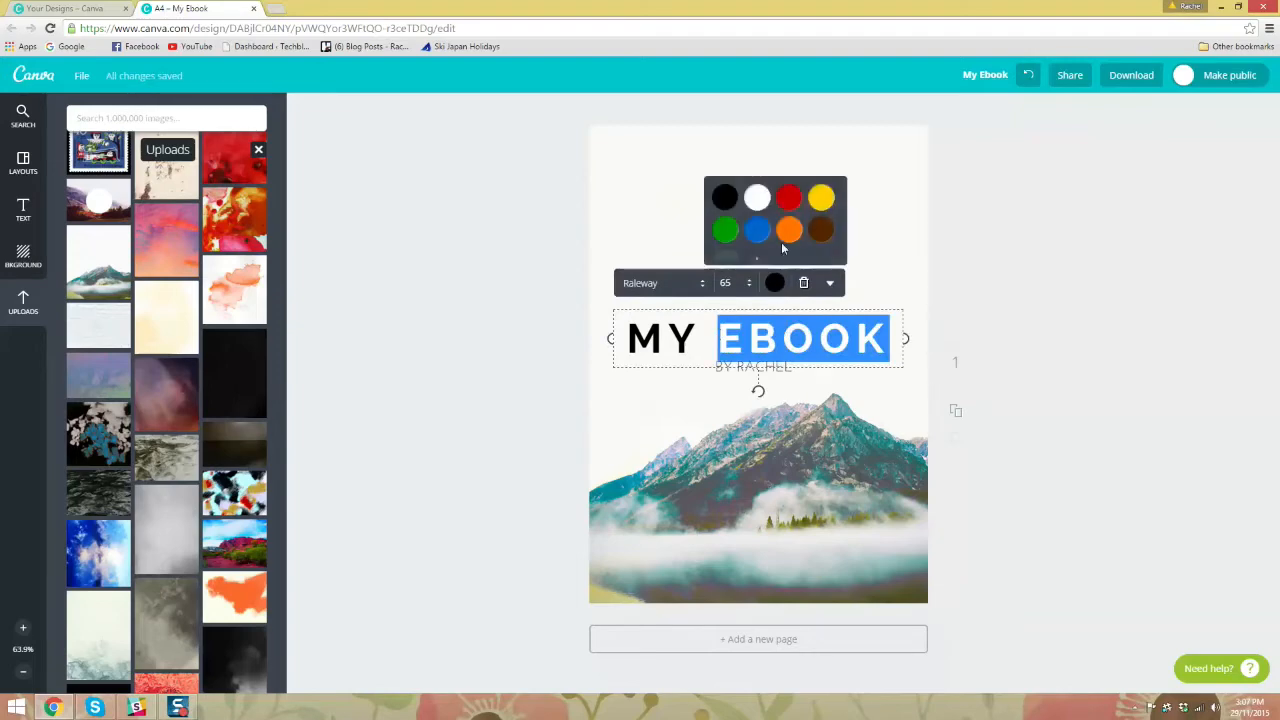
click(784, 232)
click(1008, 296)
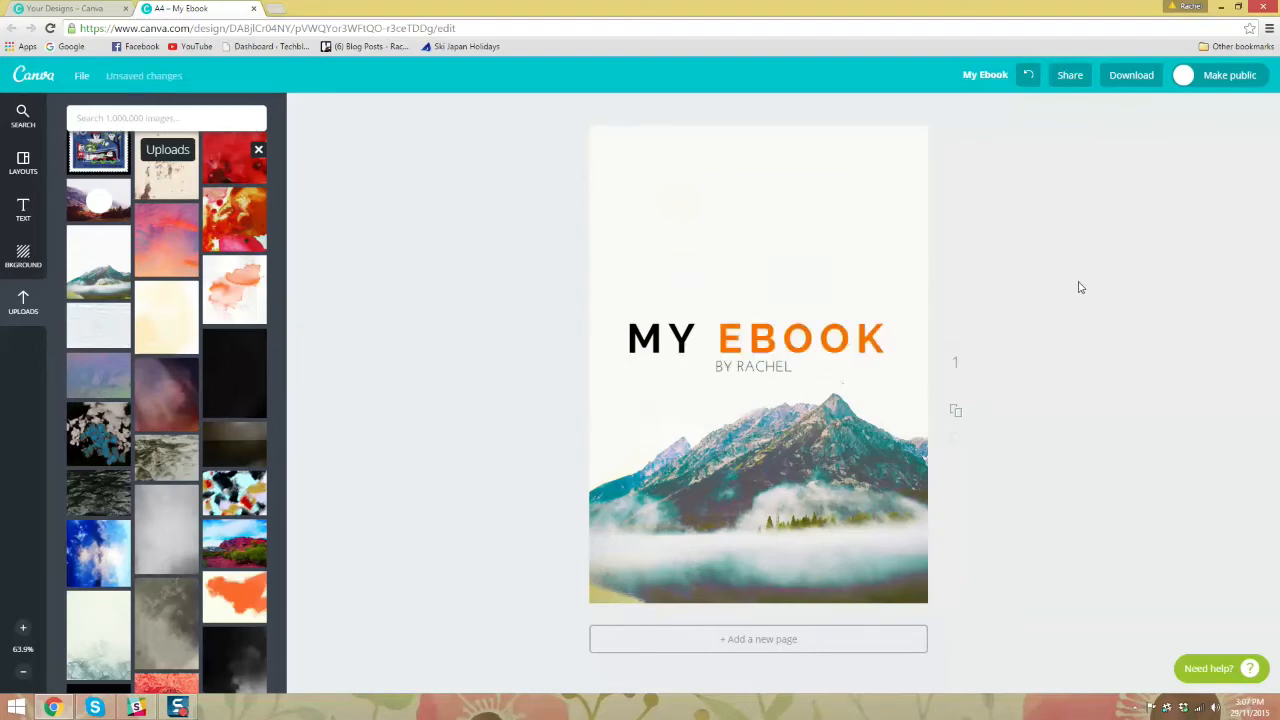
Step: Try the Drama, Epic and Retro filters on the mountain picture
click(796, 441)
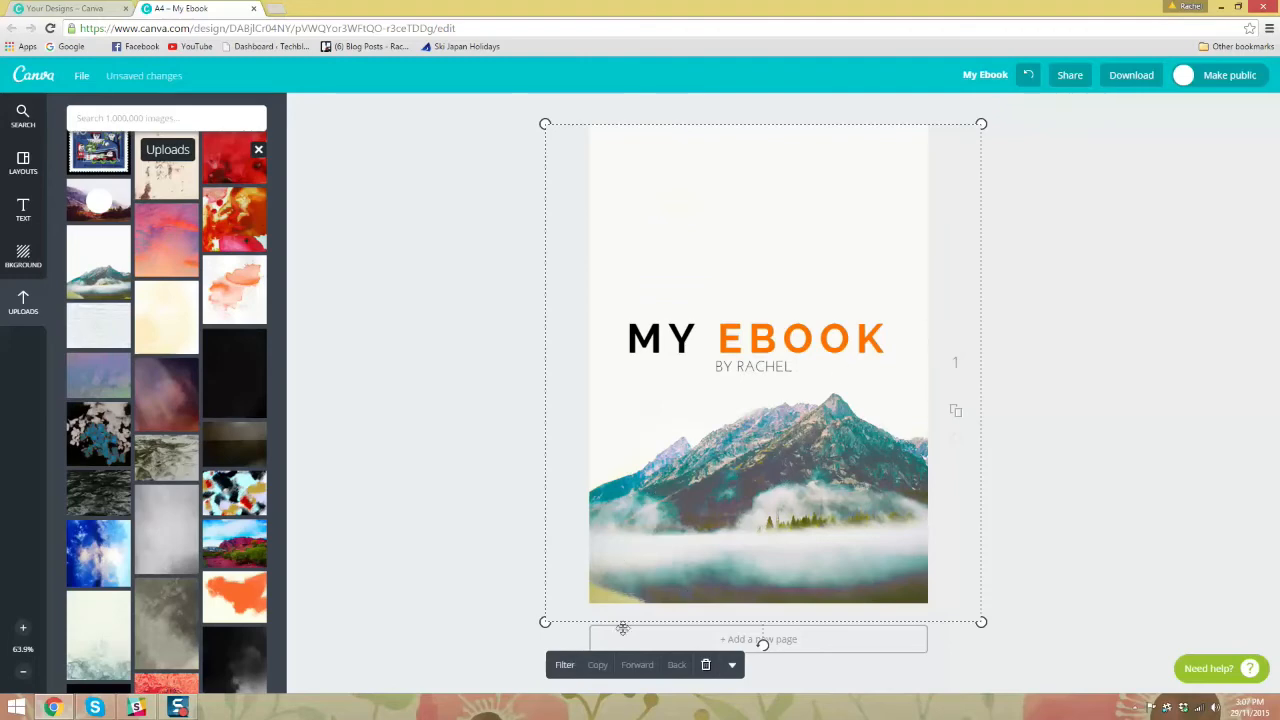
click(563, 664)
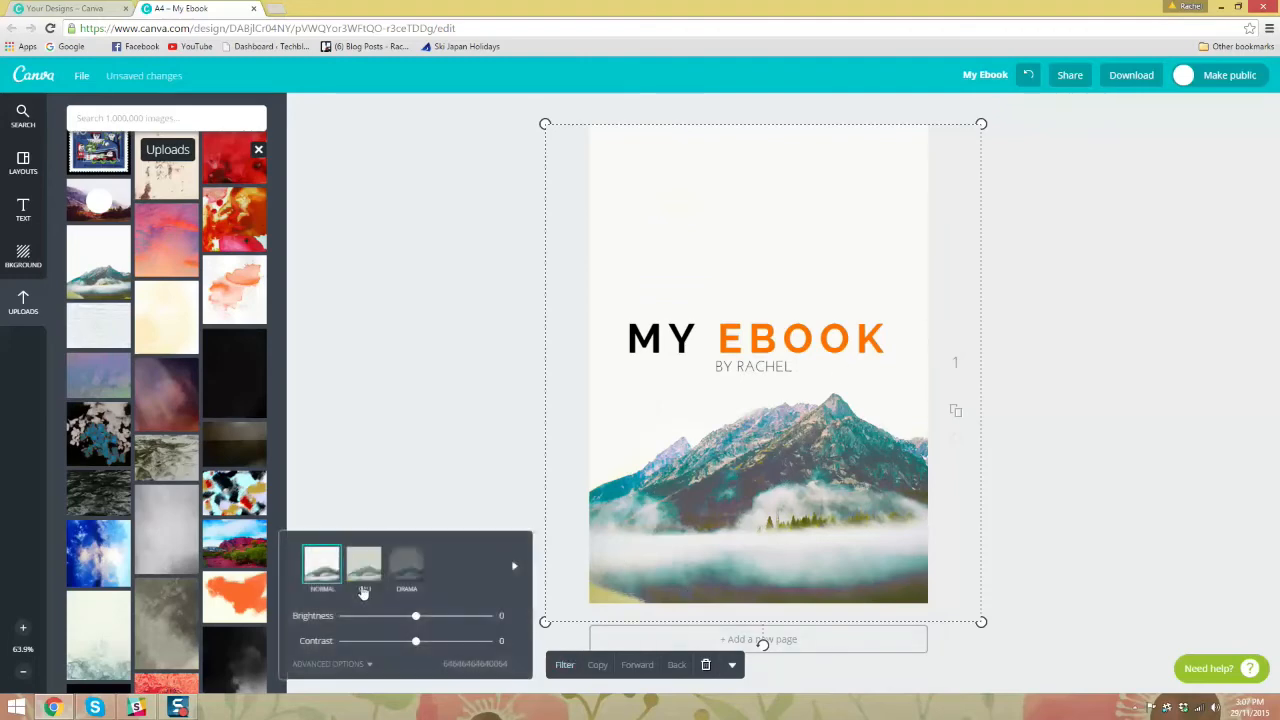
click(396, 576)
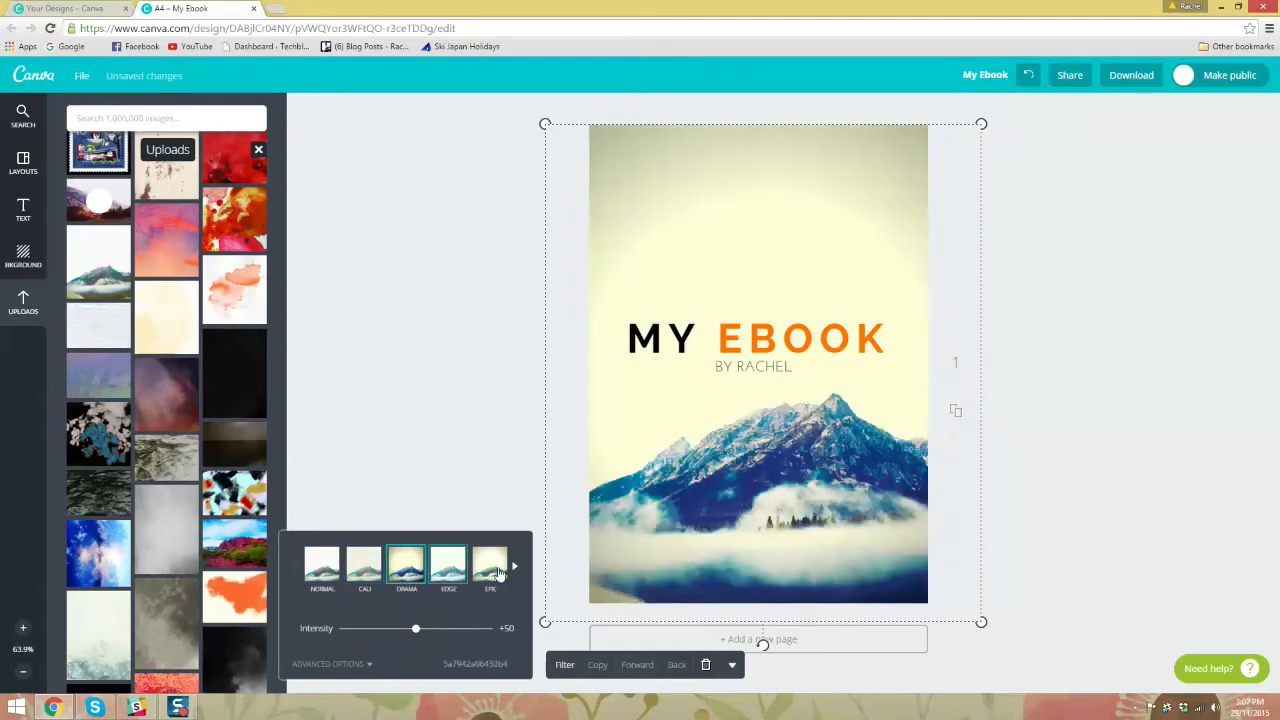
click(494, 568)
click(513, 566)
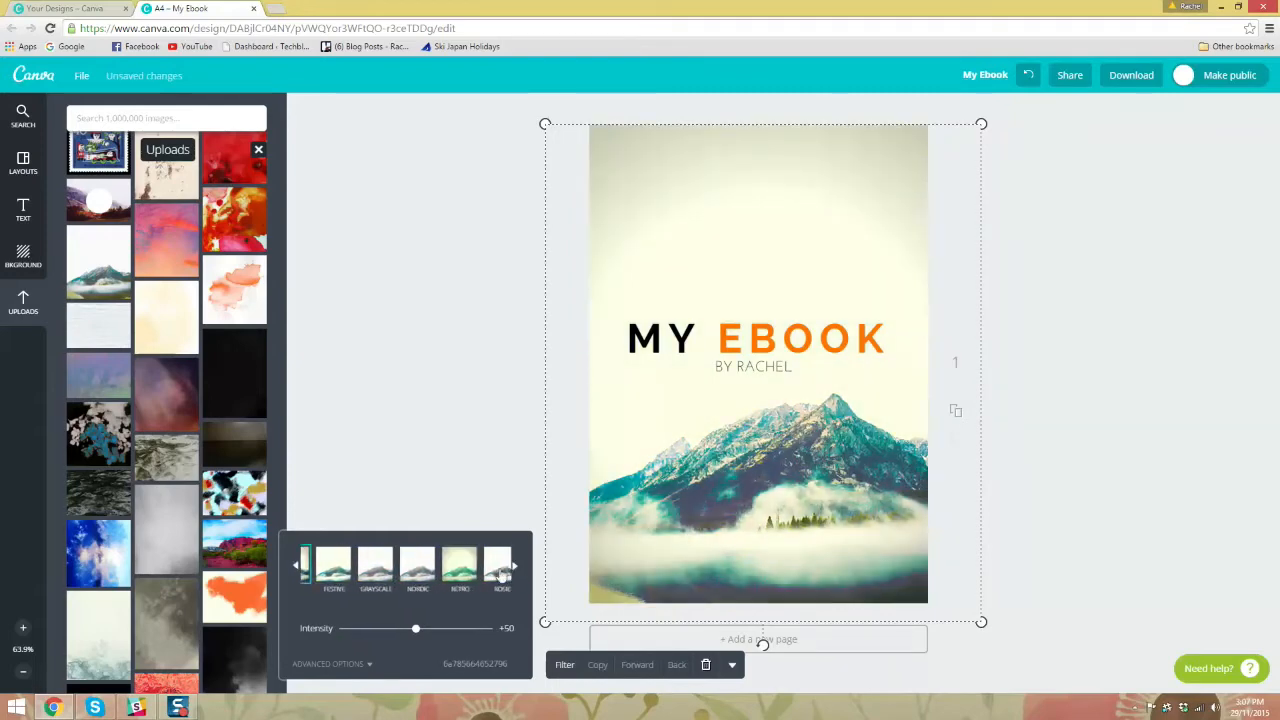
click(410, 568)
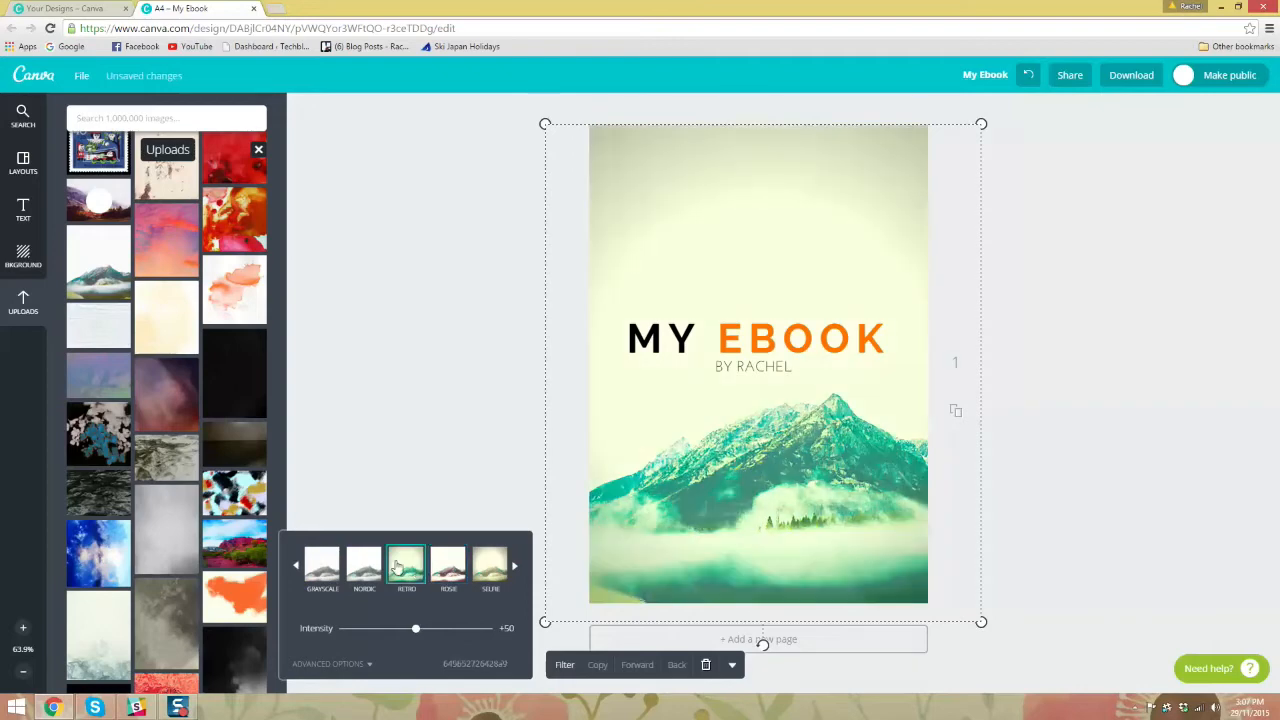
Step: Try the Grayscale filter at intensity 100 on the mountain picture and set it back to Normal
click(322, 566)
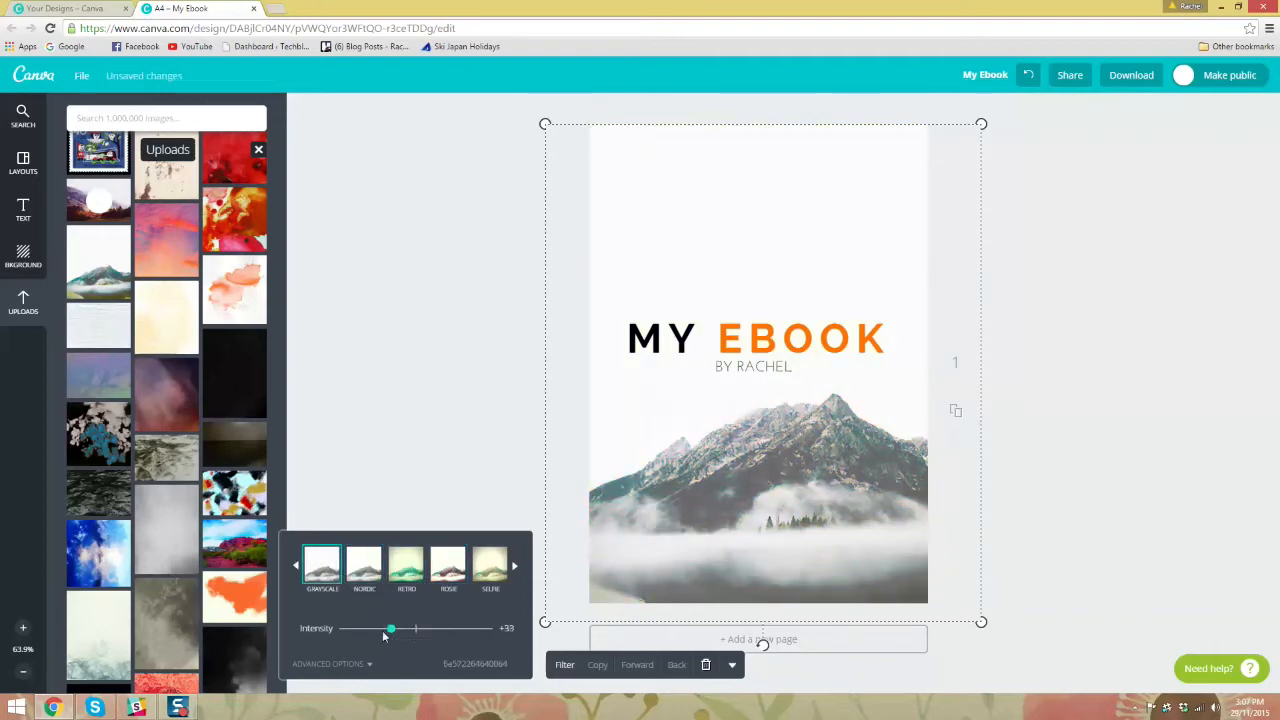
drag(383, 632, 533, 629)
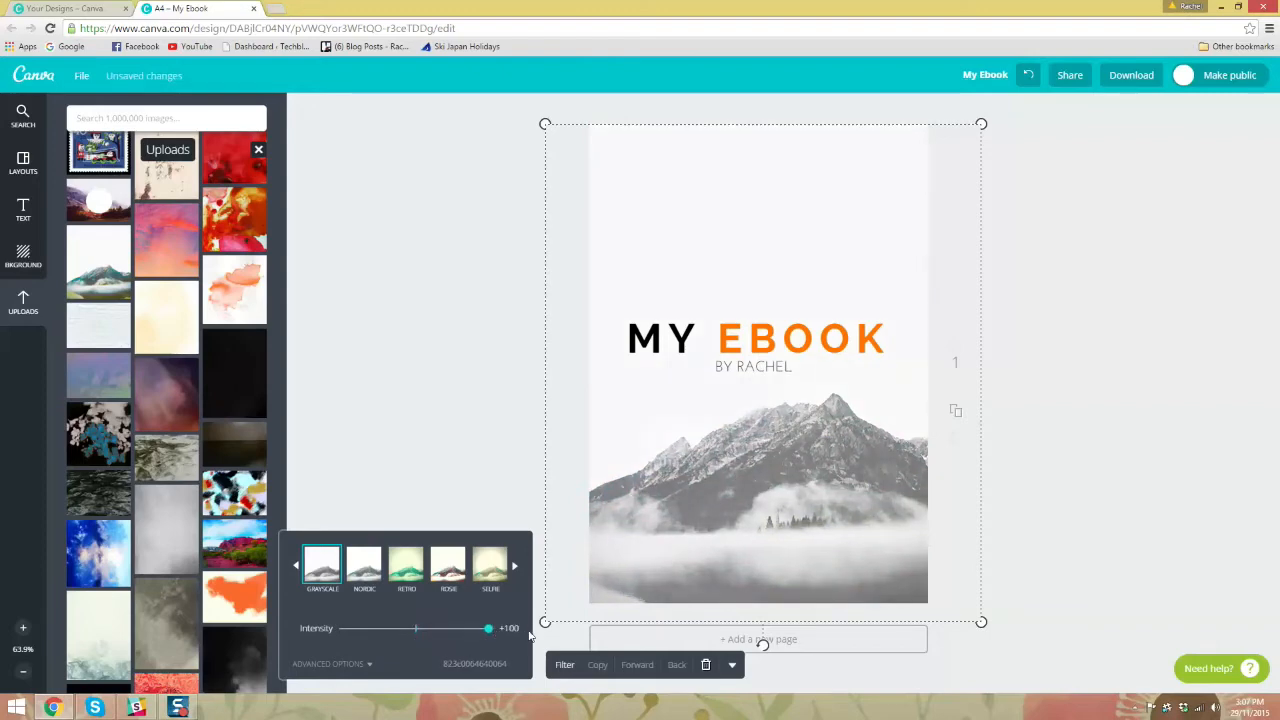
click(298, 567)
click(298, 567)
click(322, 566)
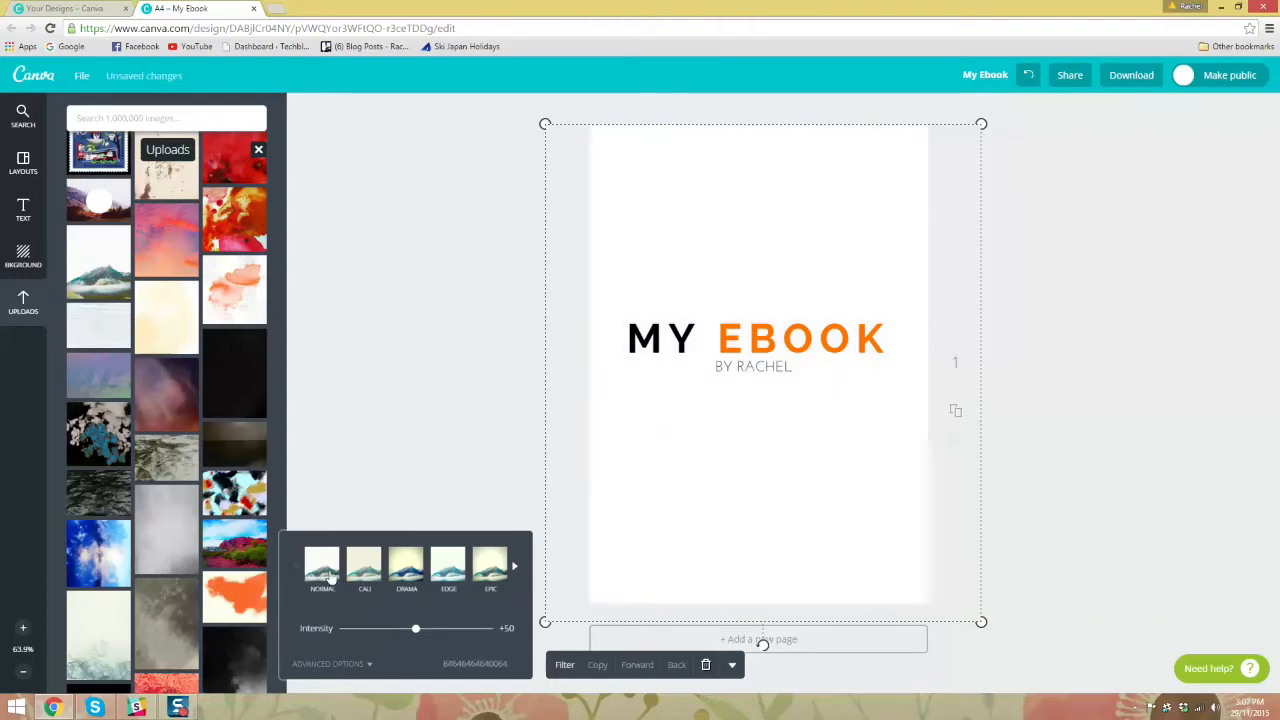
mouse_move(416, 622)
mouse_down()
mouse_move(478, 622)
mouse_move(318, 619)
mouse_move(466, 642)
mouse_move(419, 634)
mouse_up()
Step: Apply the Nordic filter to the mountain picture
click(514, 566)
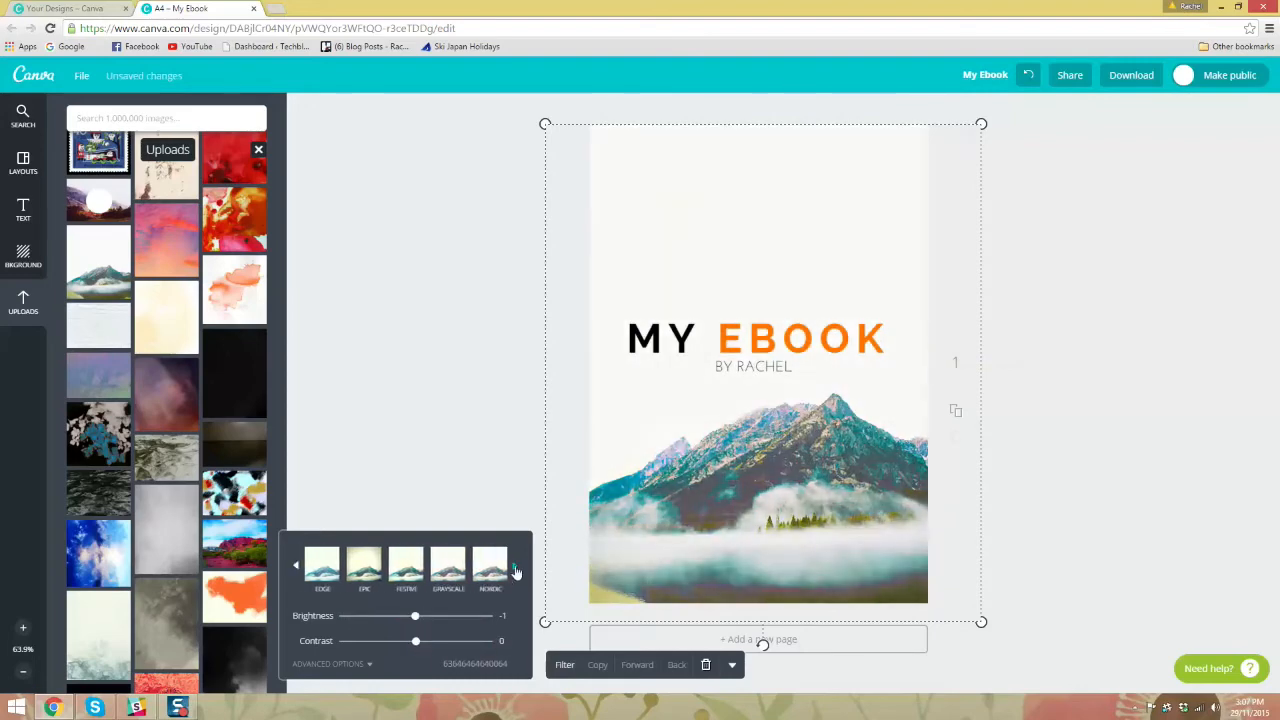
click(366, 566)
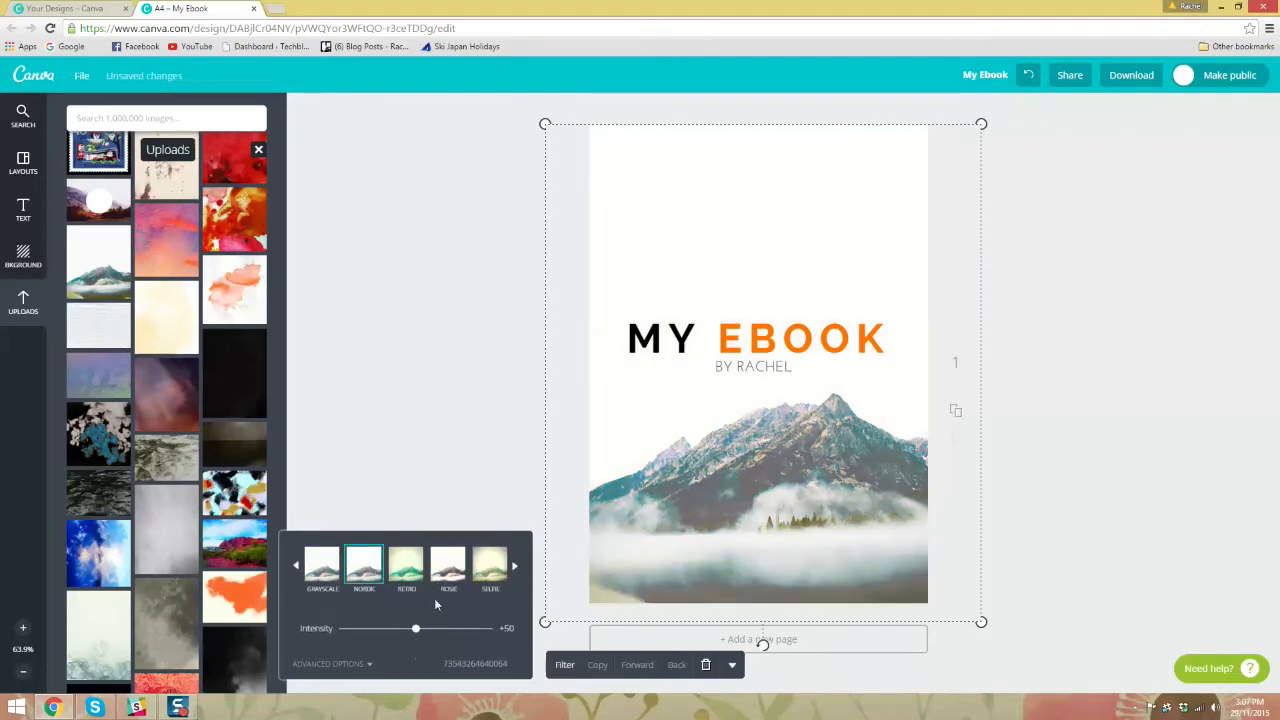
click(490, 568)
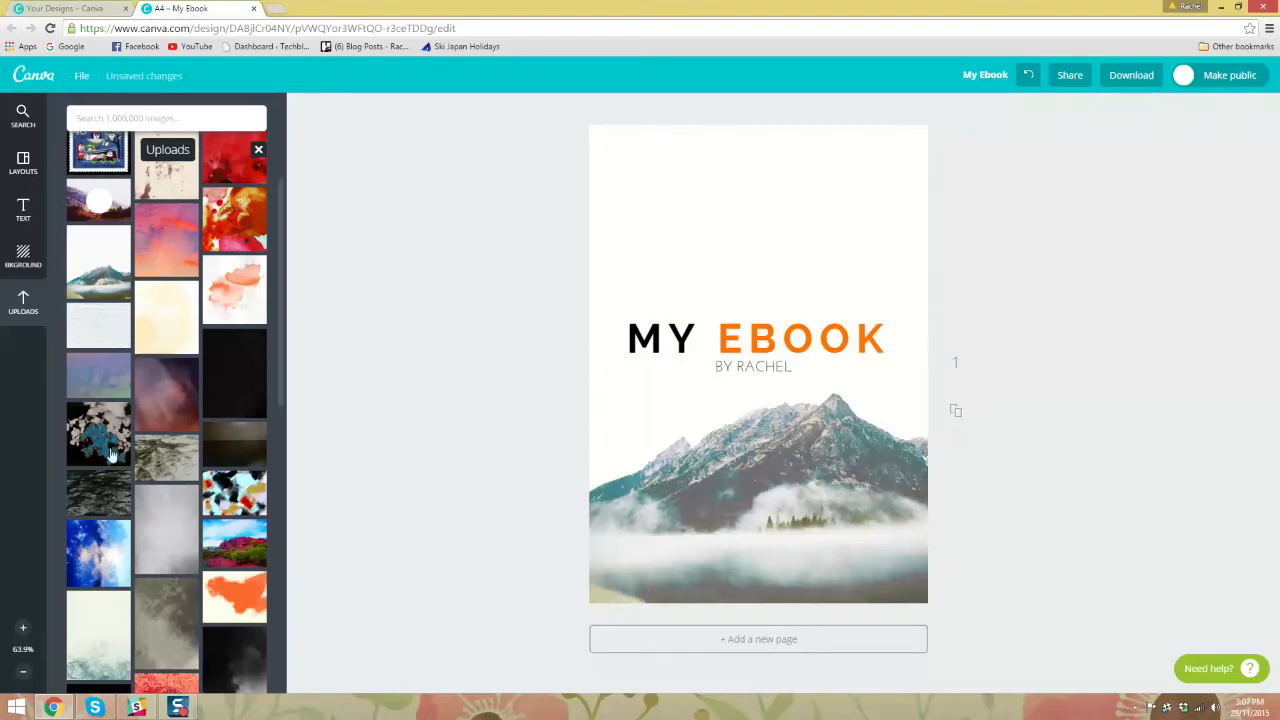
Step: Insert the uploaded TechBloke logo with white lettering, shrink it and center it along the lower edge of the cover
scroll(282, 174, up, 2)
drag(282, 174, 295, 585)
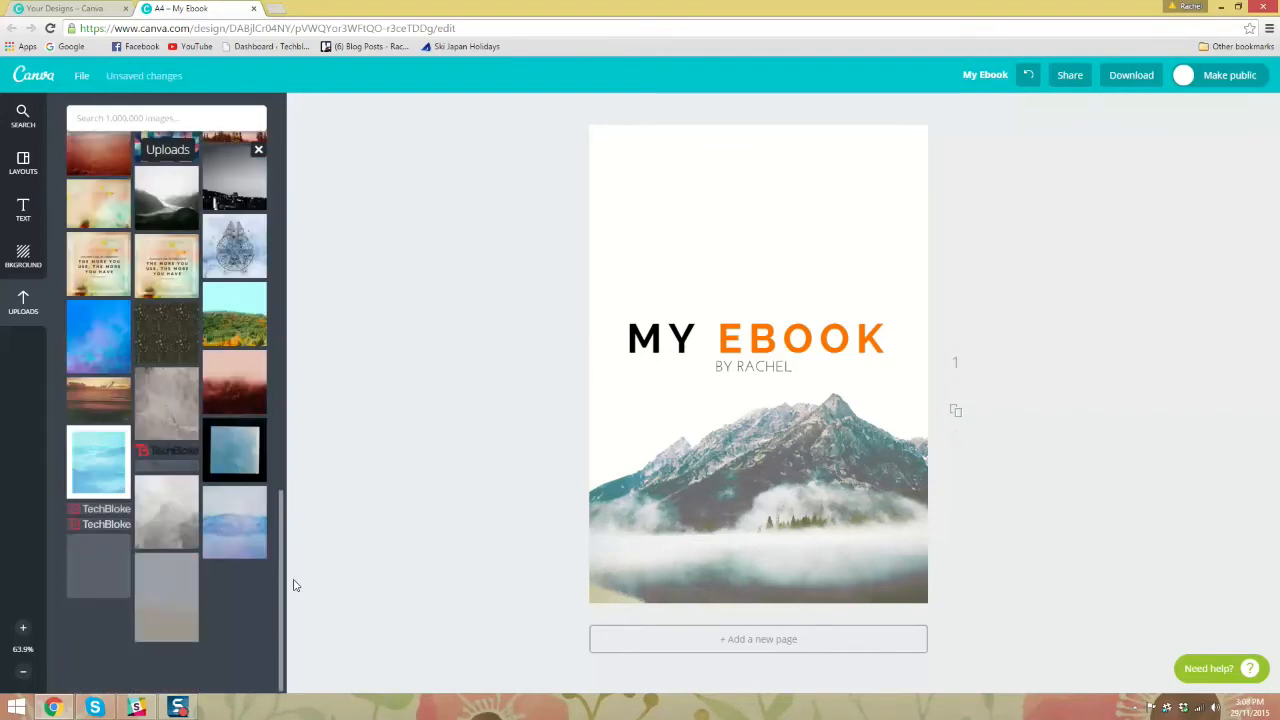
click(114, 525)
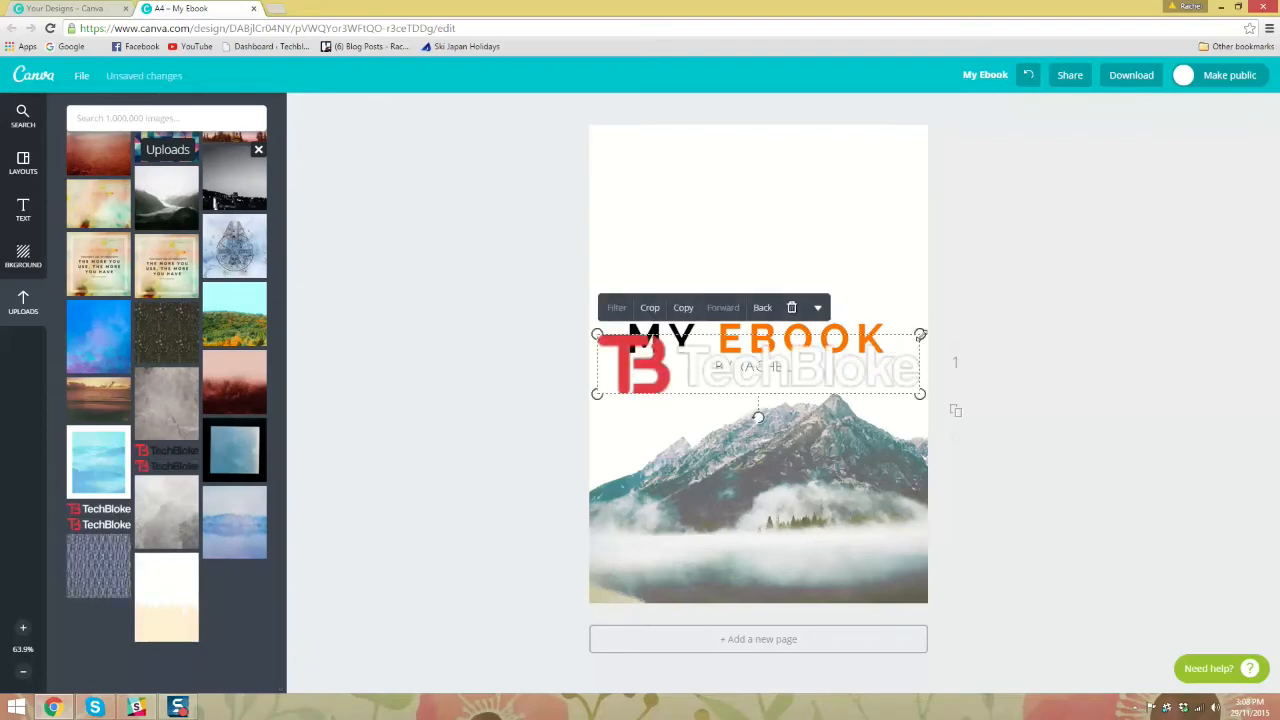
drag(920, 335, 800, 585)
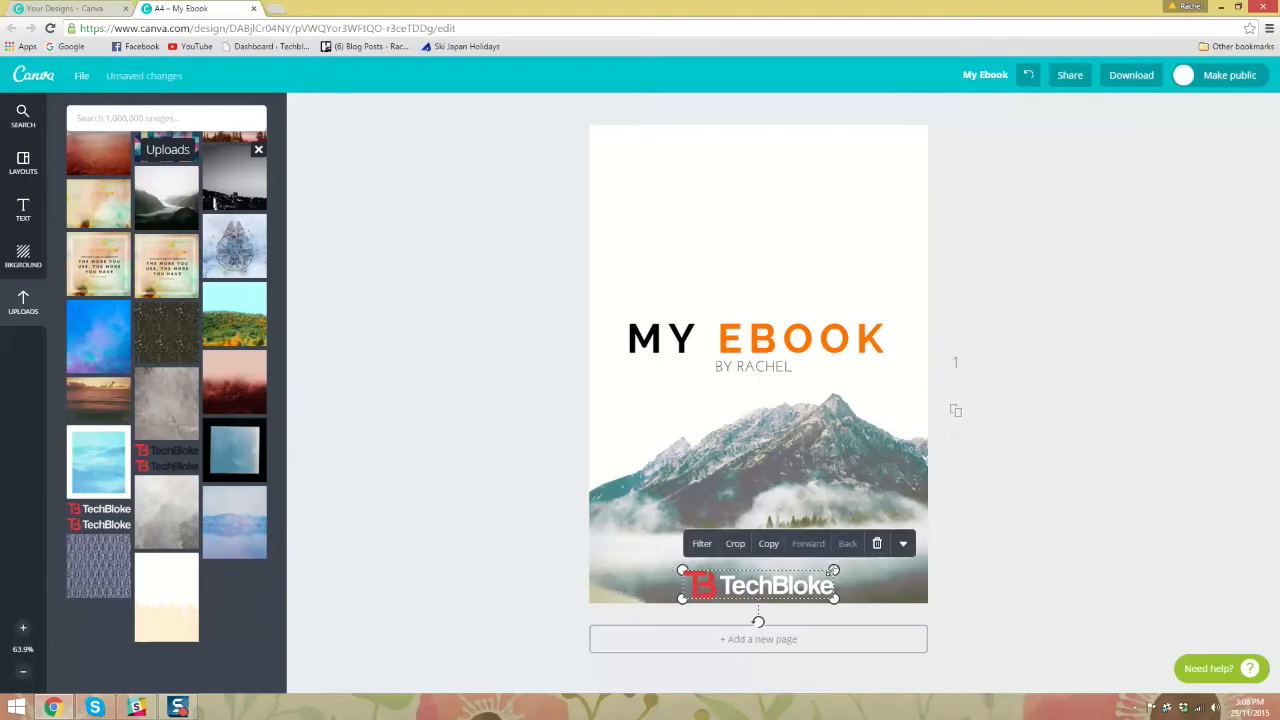
drag(834, 570, 799, 585)
click(1026, 457)
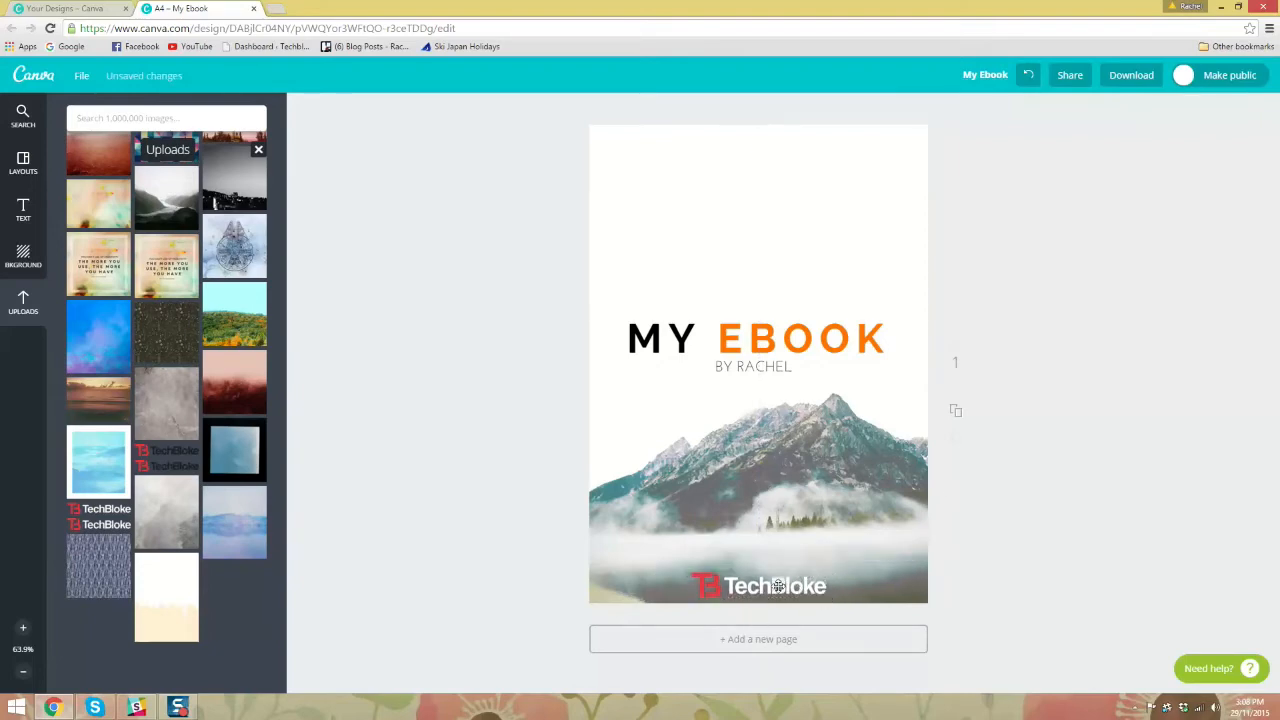
click(778, 586)
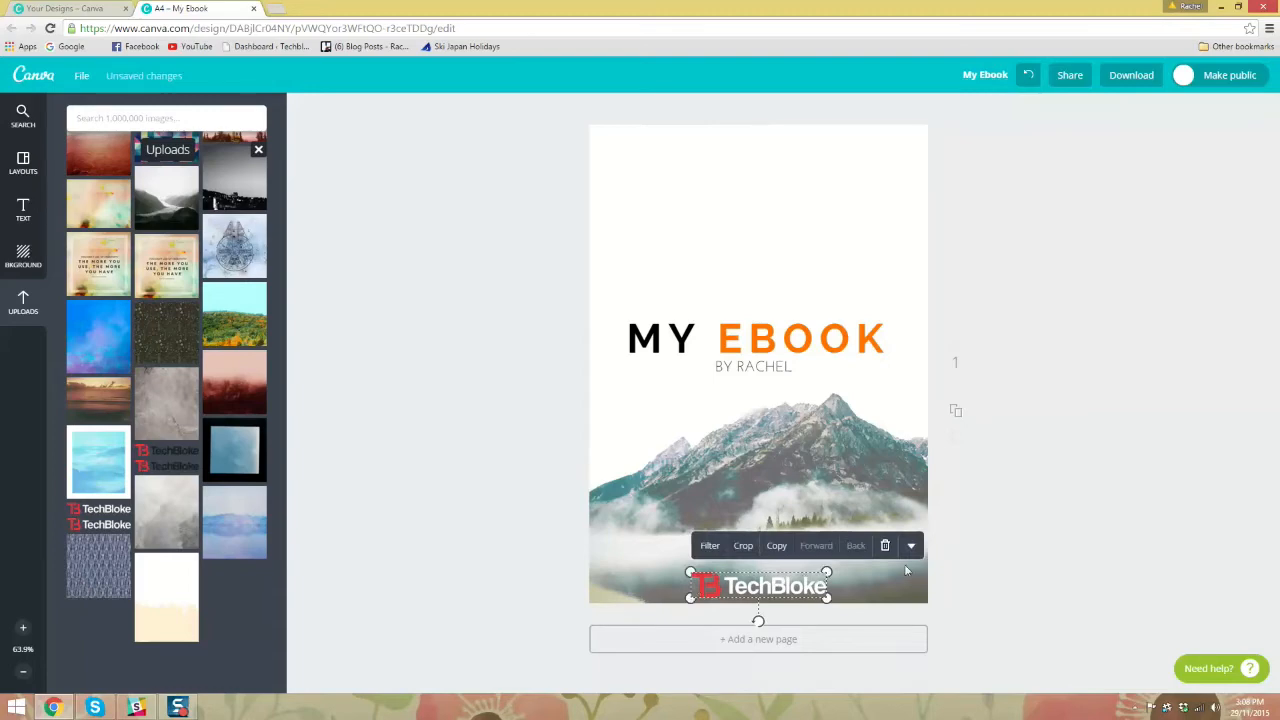
click(1009, 476)
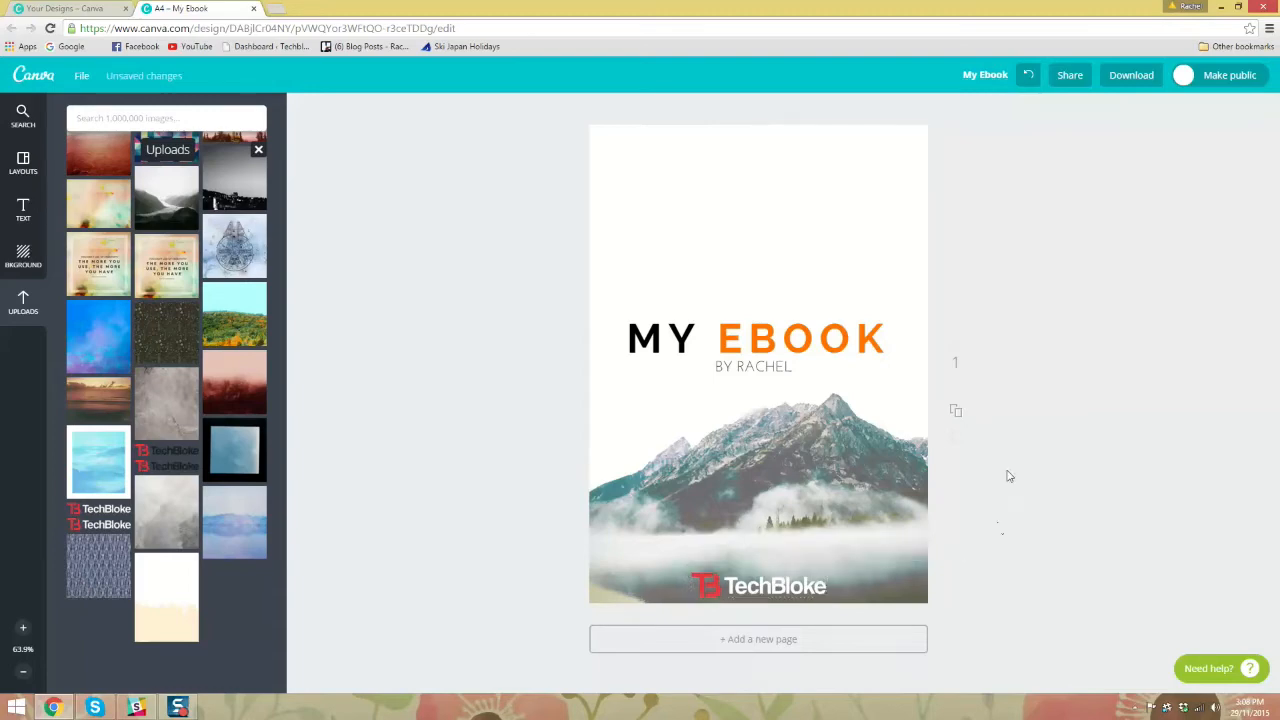
click(758, 588)
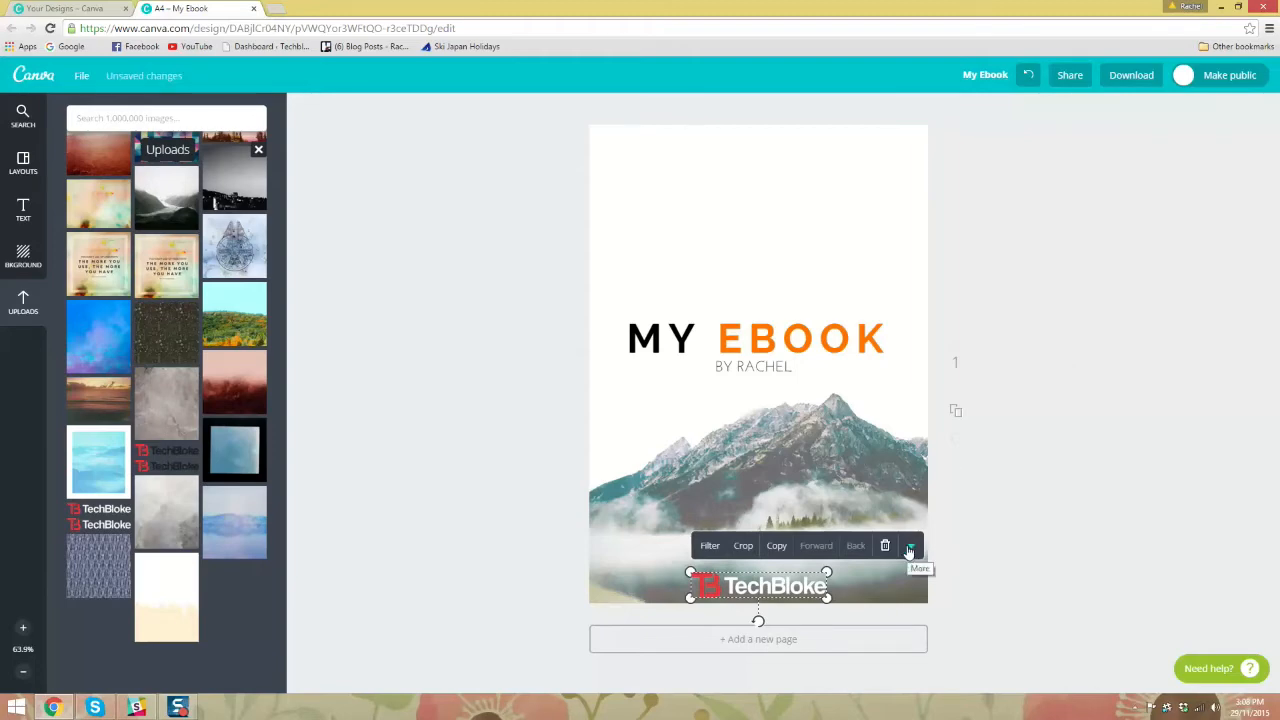
click(911, 550)
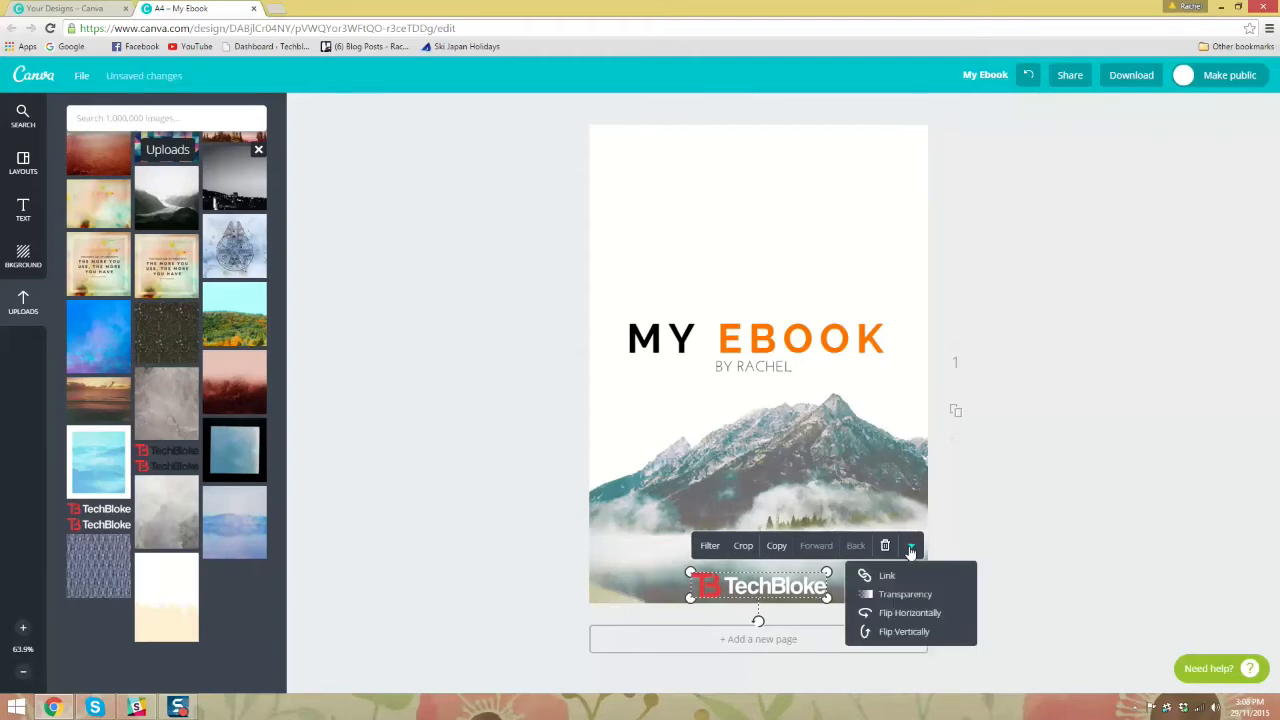
click(1094, 468)
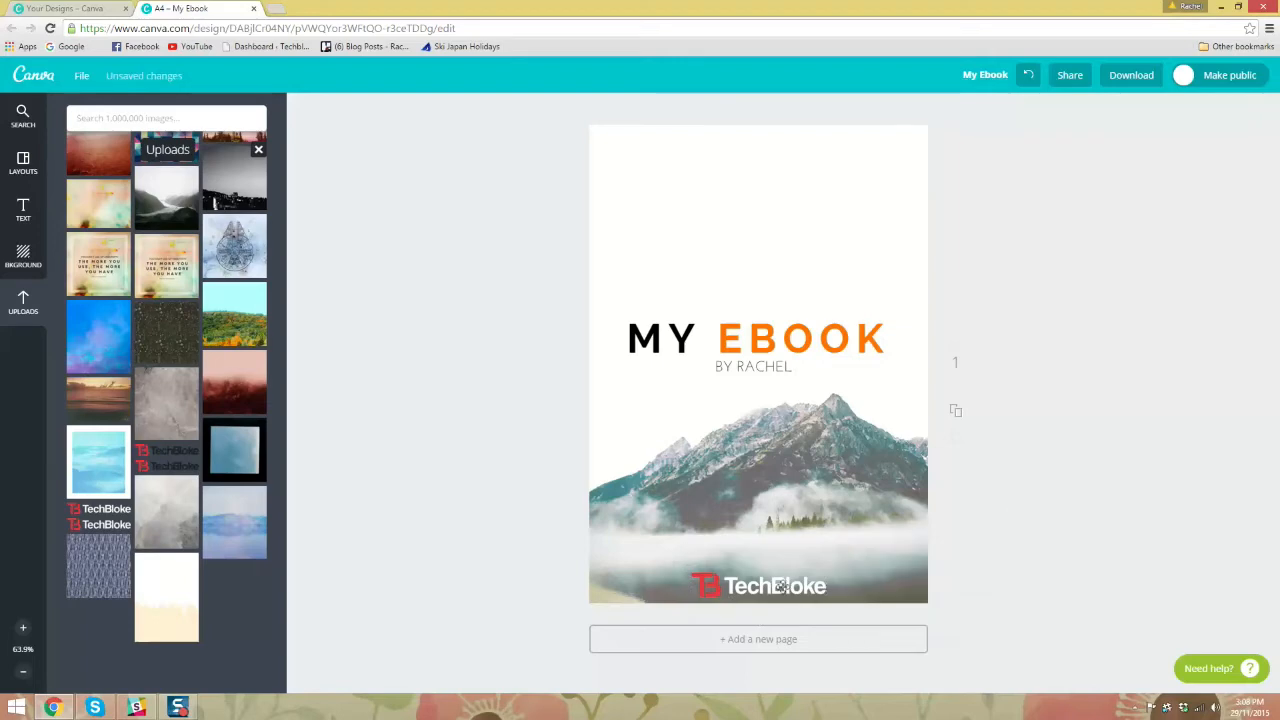
click(789, 583)
click(911, 552)
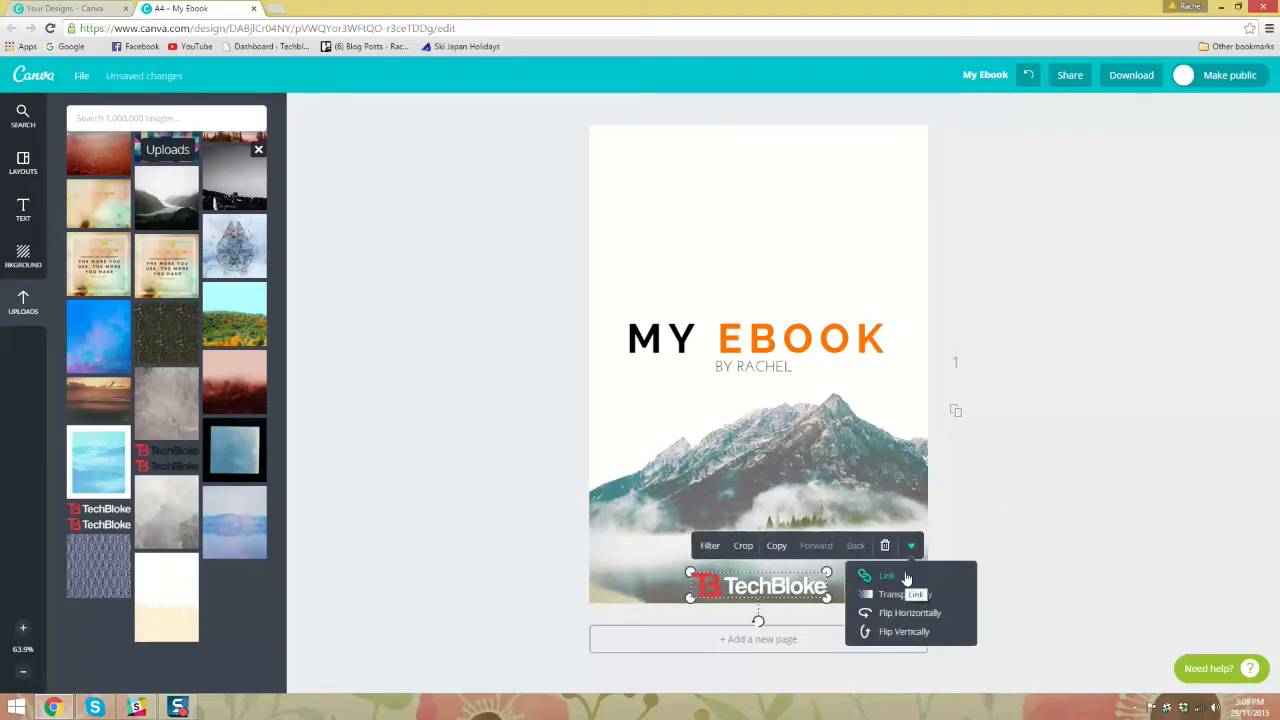
click(788, 584)
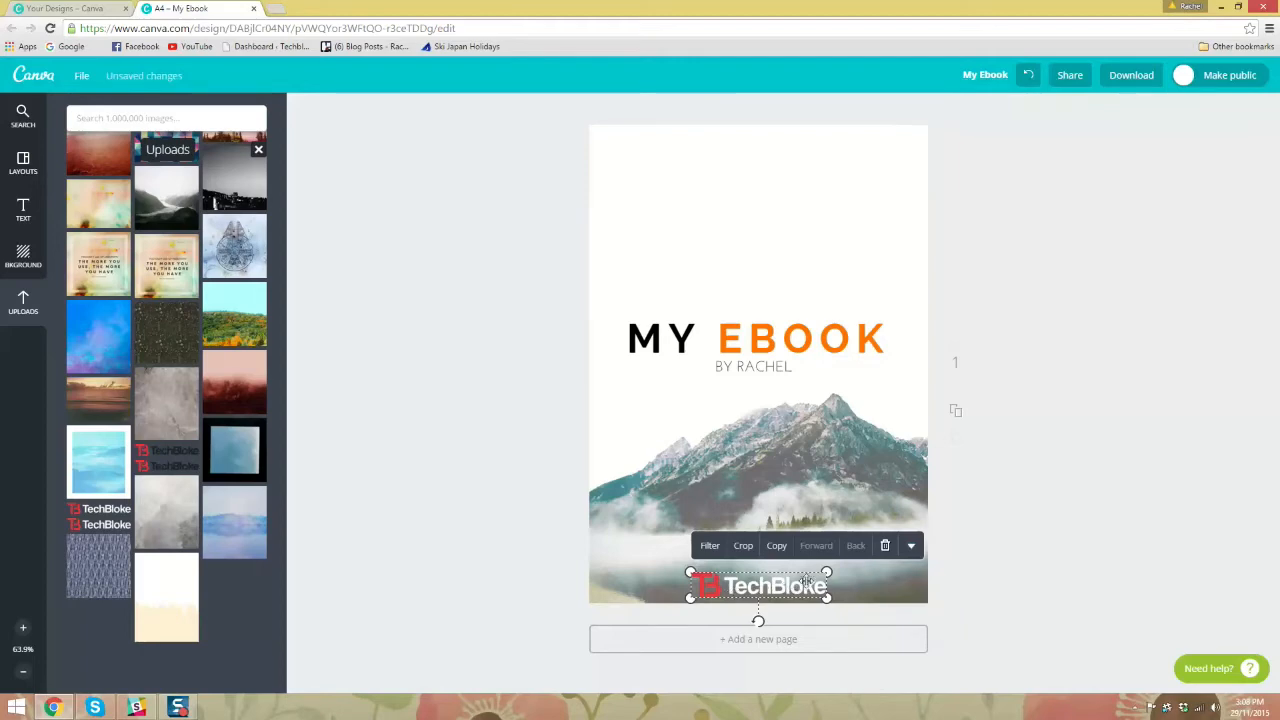
click(911, 546)
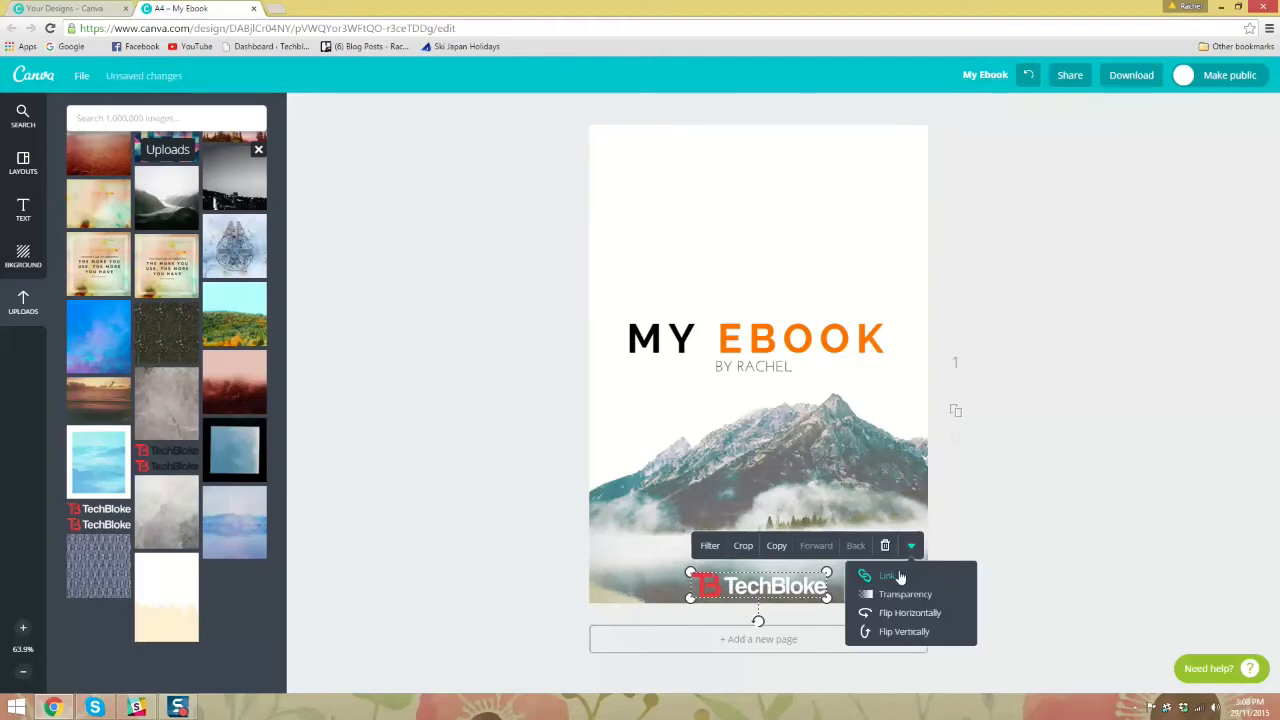
click(900, 577)
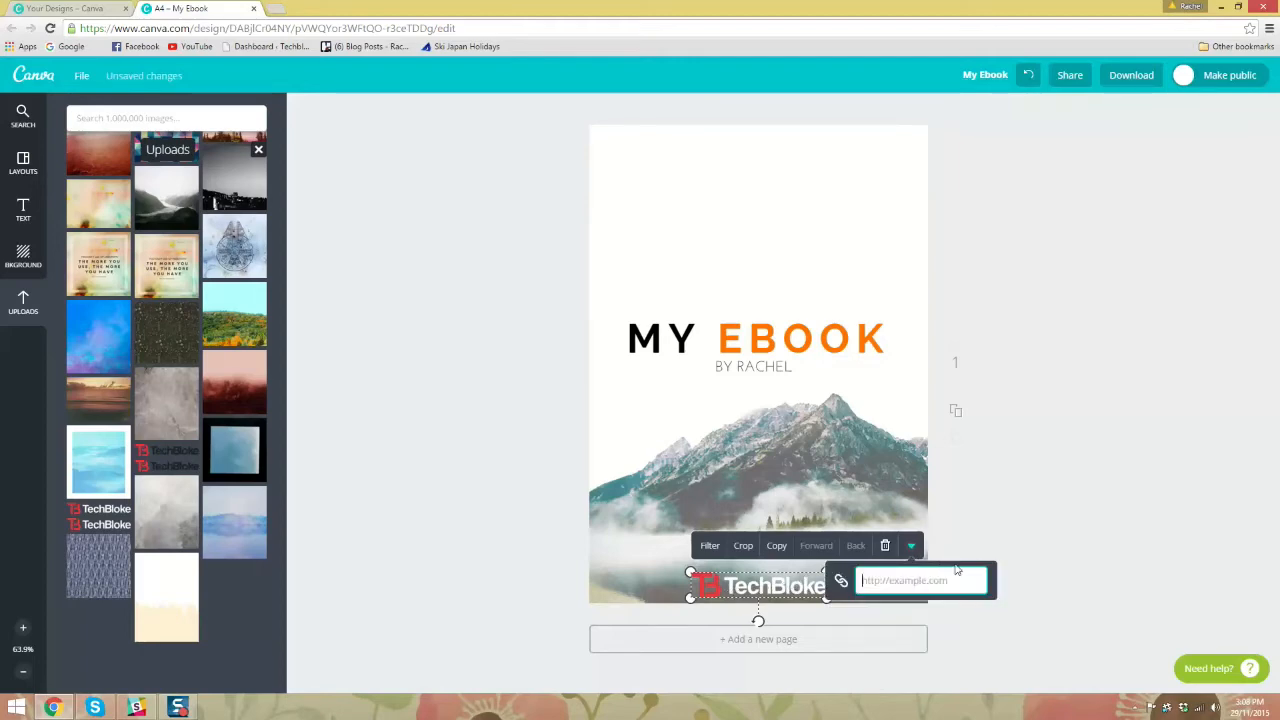
text(www.techbloke.com)
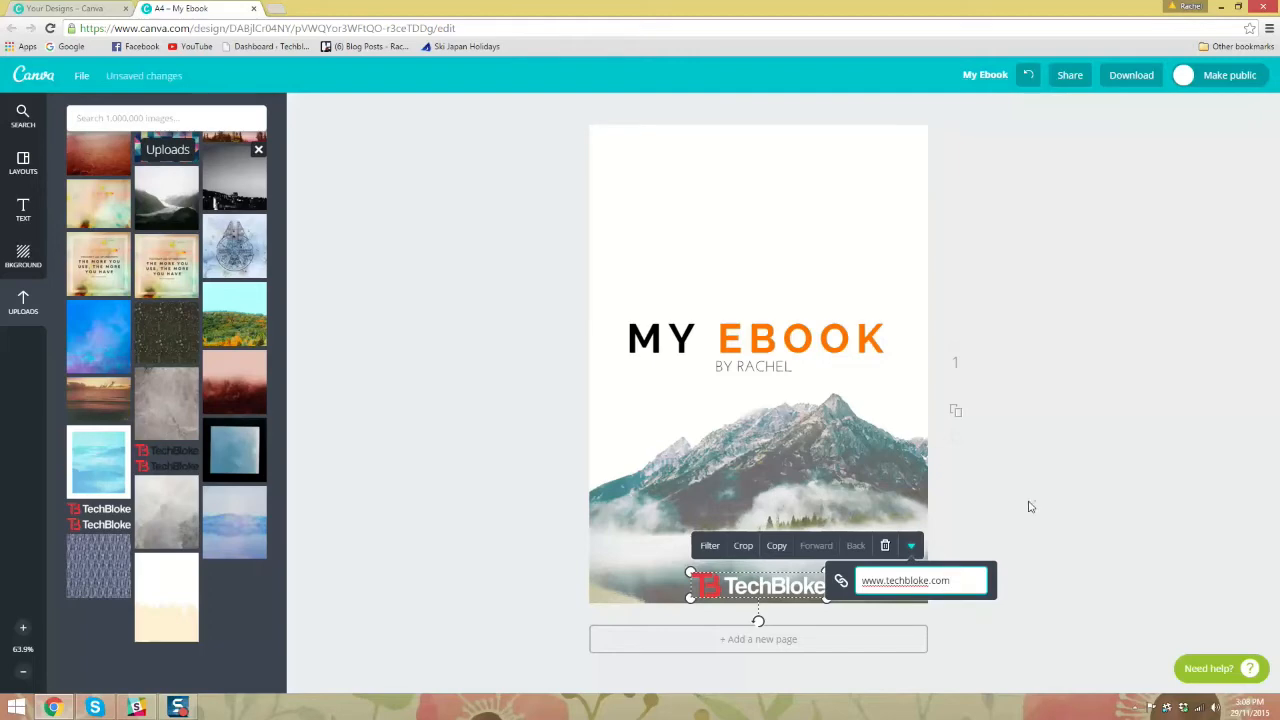
key(Return)
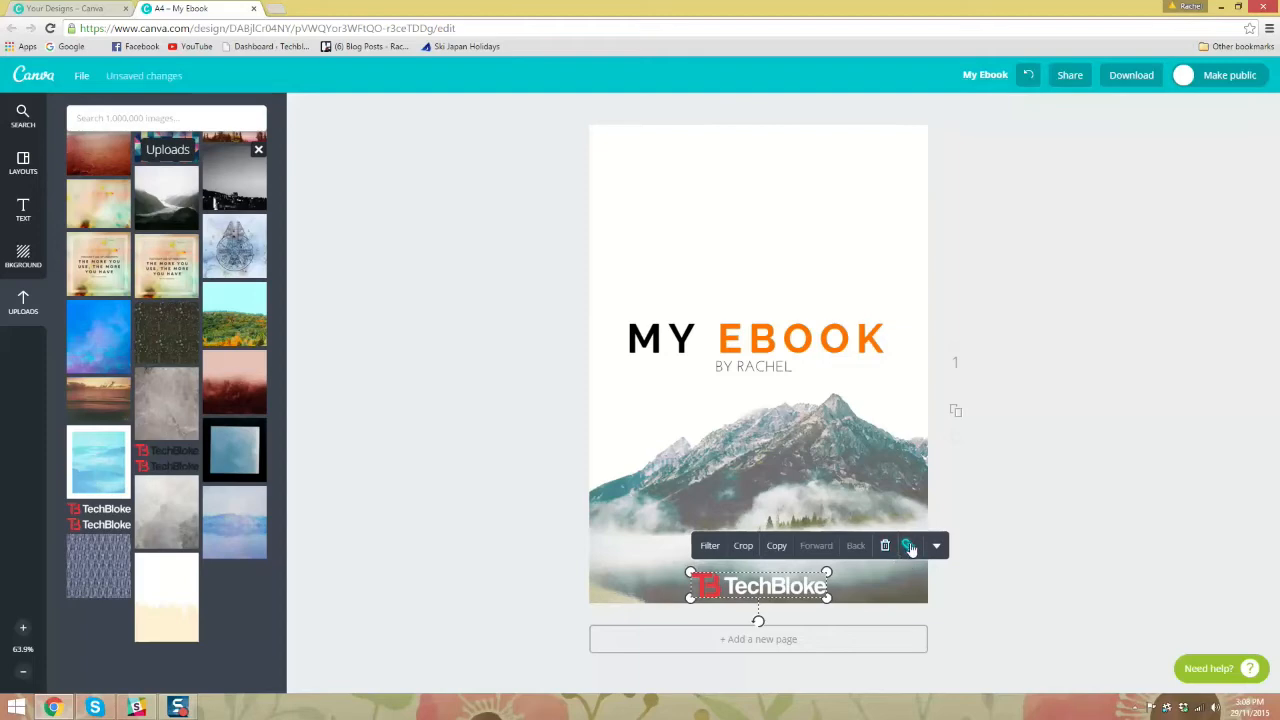
click(981, 497)
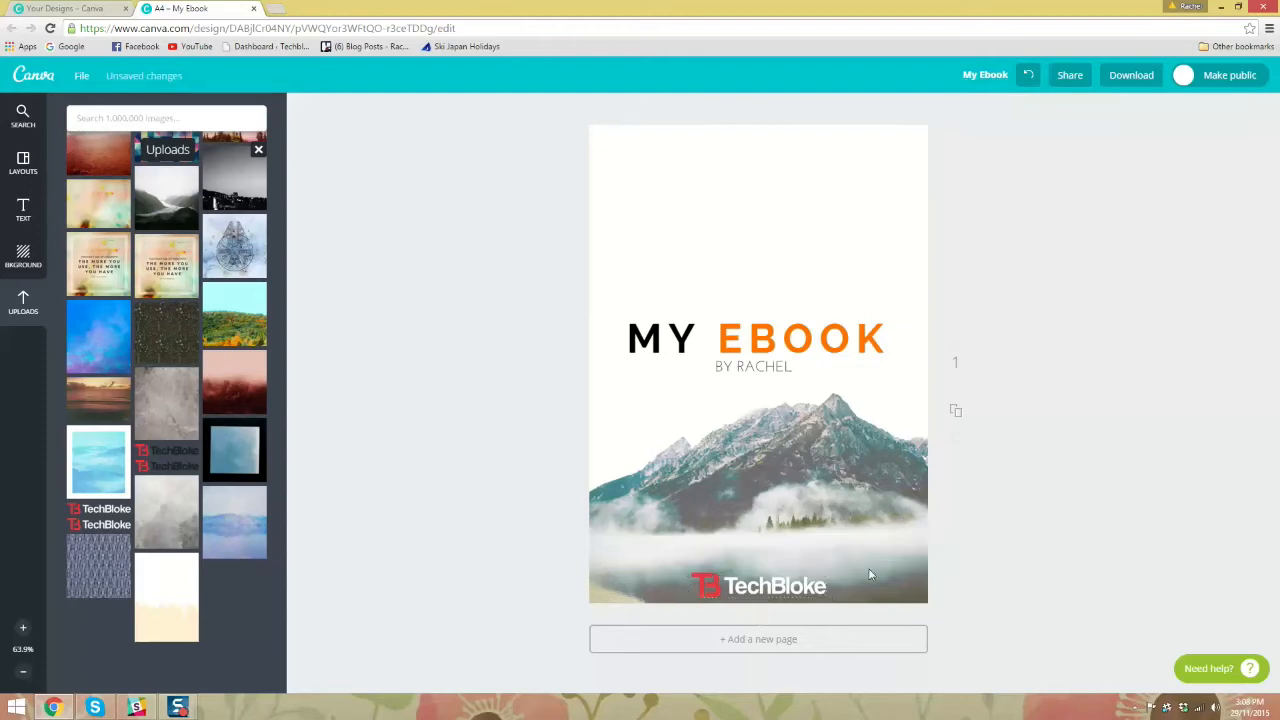
Step: Nudge the linked TechBloke logo slightly lower on the cover
click(816, 585)
click(1023, 548)
mouse_move(804, 582)
mouse_down()
mouse_move(808, 569)
mouse_move(802, 590)
mouse_up()
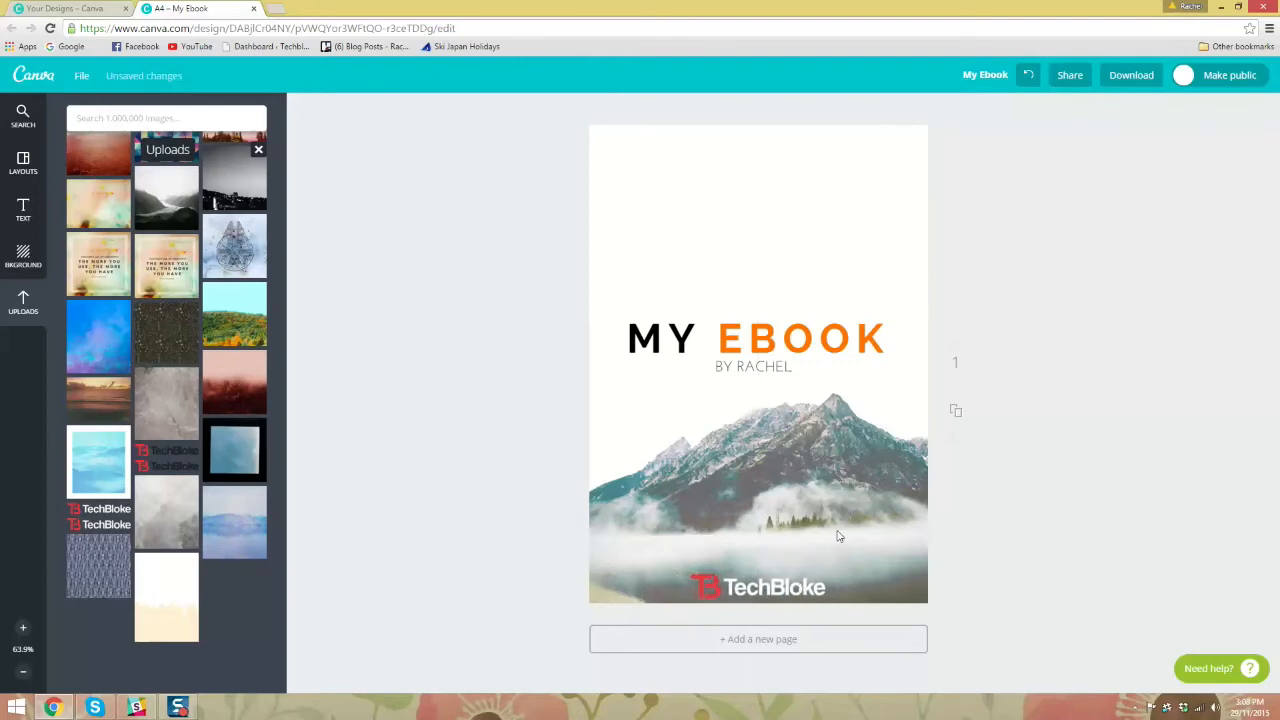
click(814, 586)
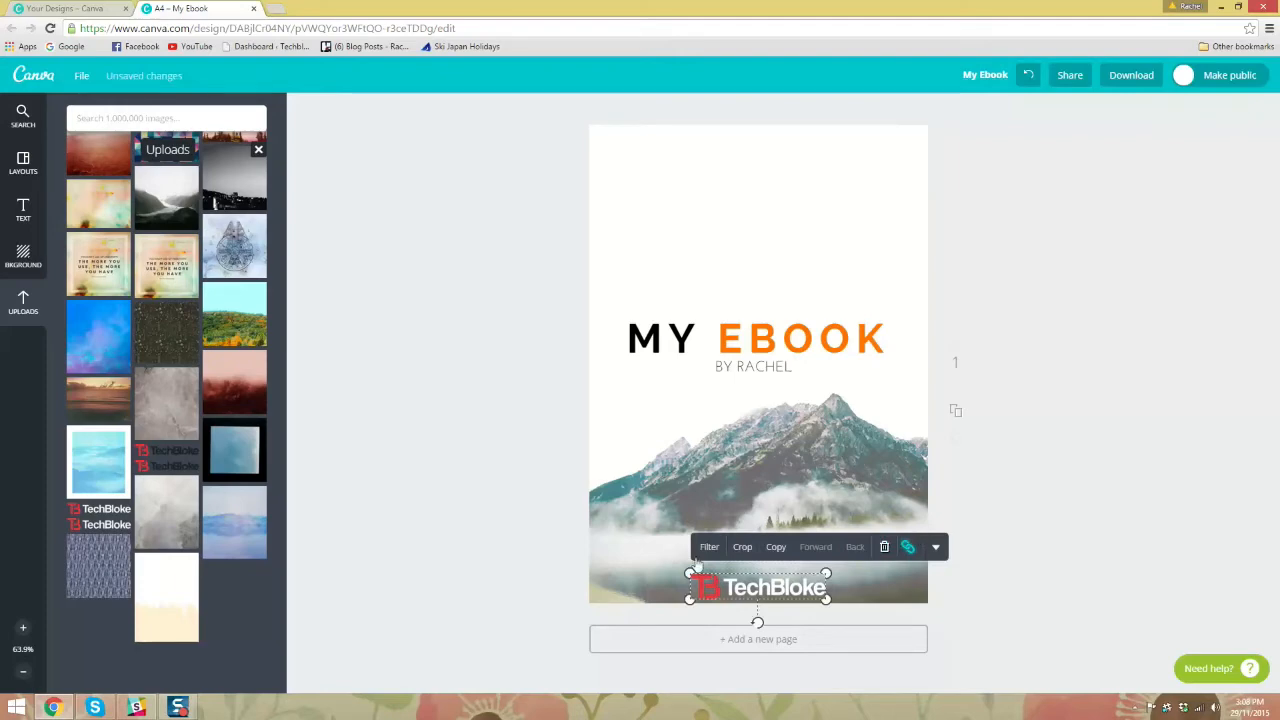
click(995, 525)
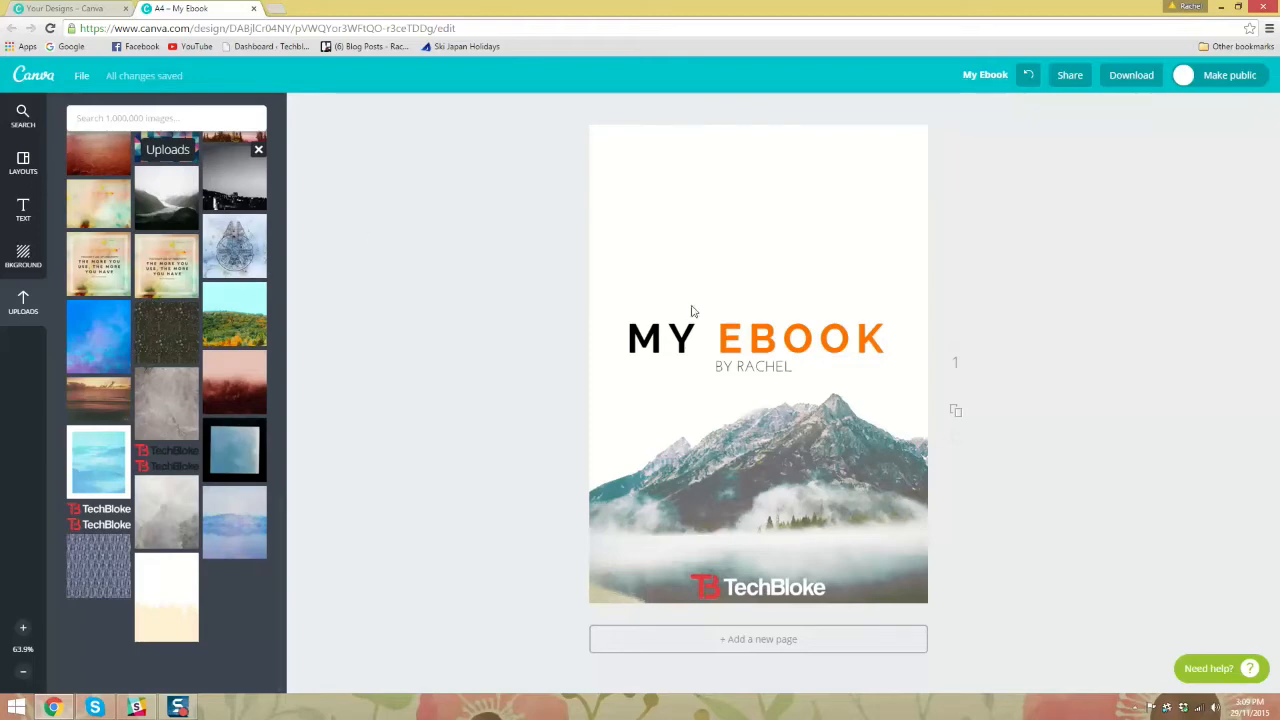
Step: Add a second page after the cover
click(821, 266)
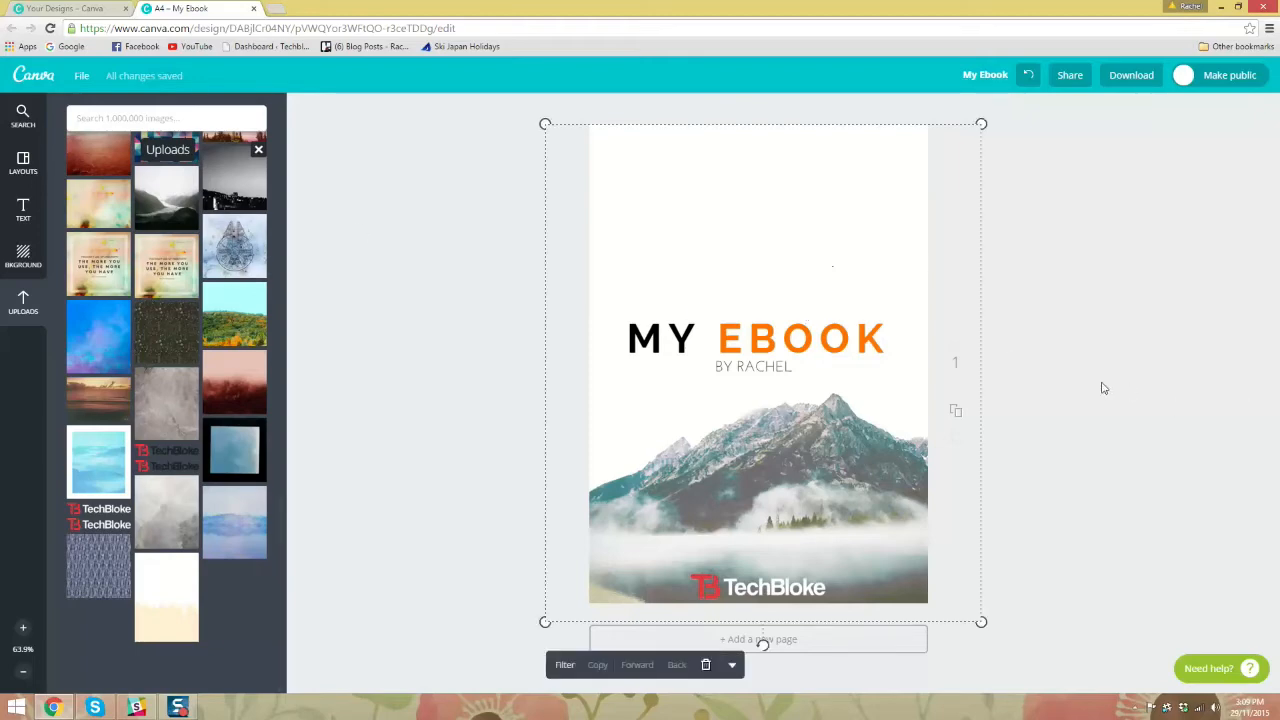
click(843, 652)
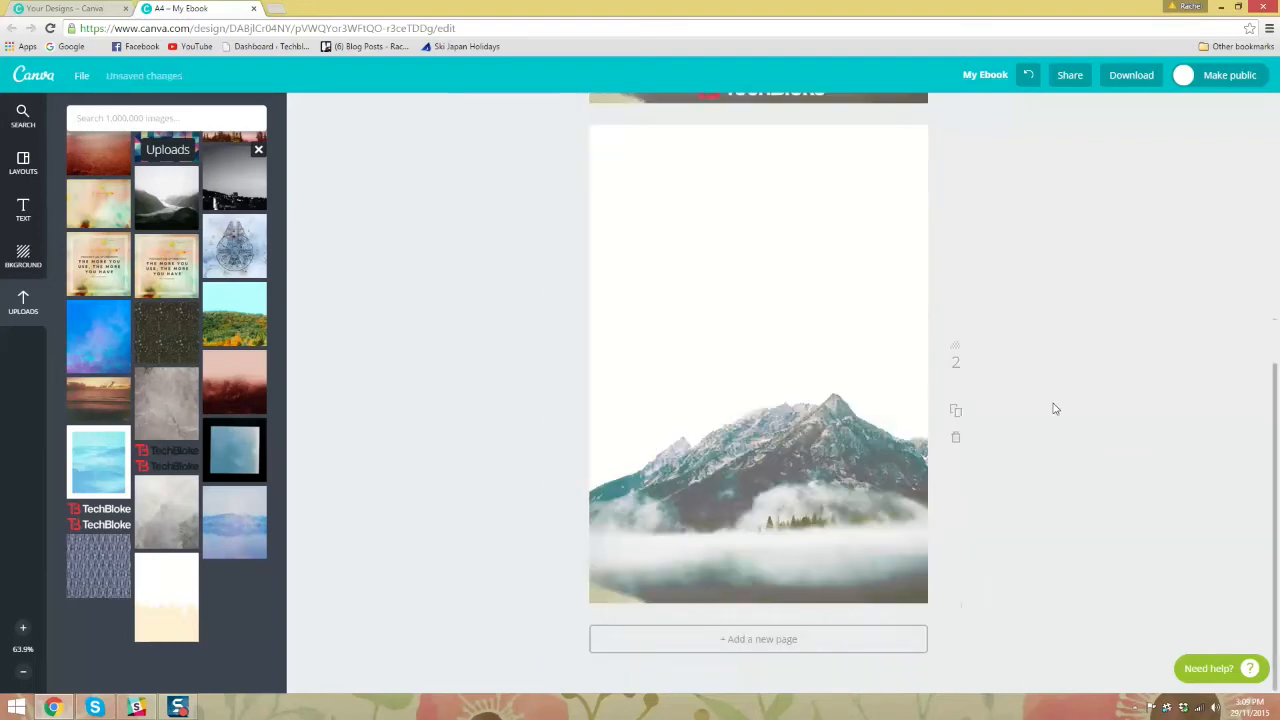
Step: Delete the mountain image from the second page and undo the deletion
scroll(977, 351, up, 5)
scroll(846, 406, down, 4)
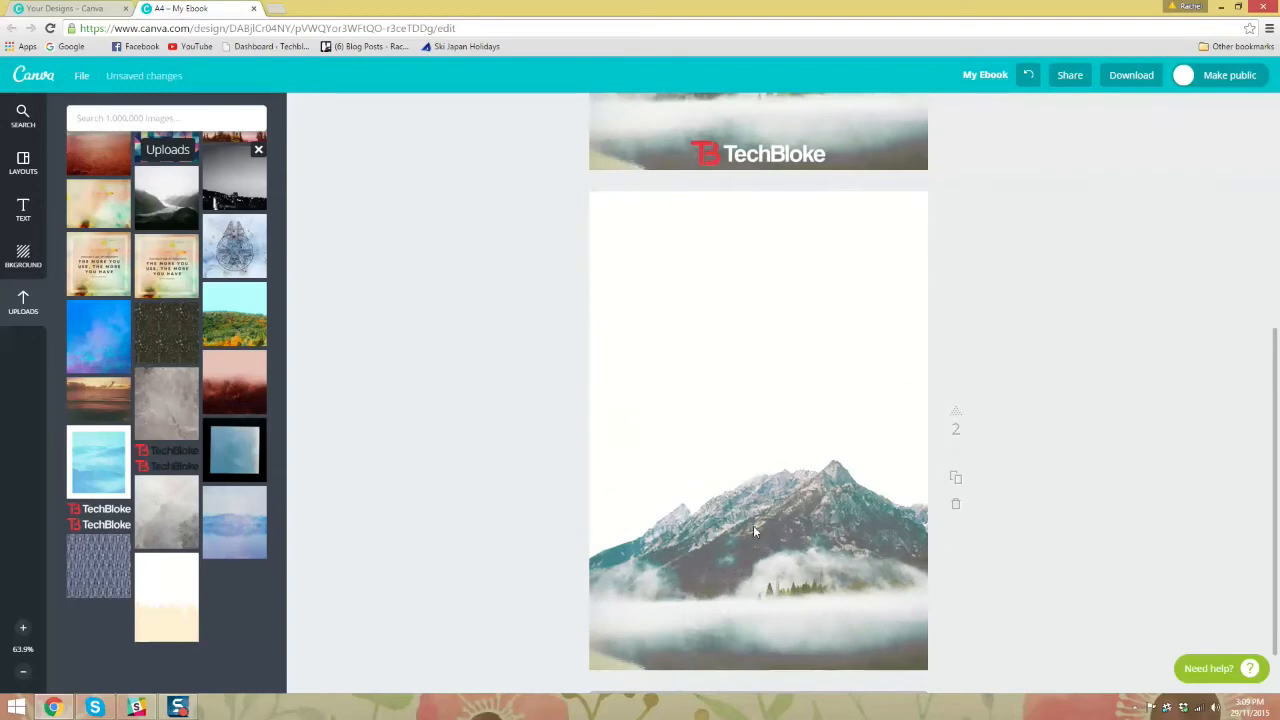
scroll(790, 530, up, 3)
scroll(846, 371, down, 3)
scroll(756, 398, down, 1)
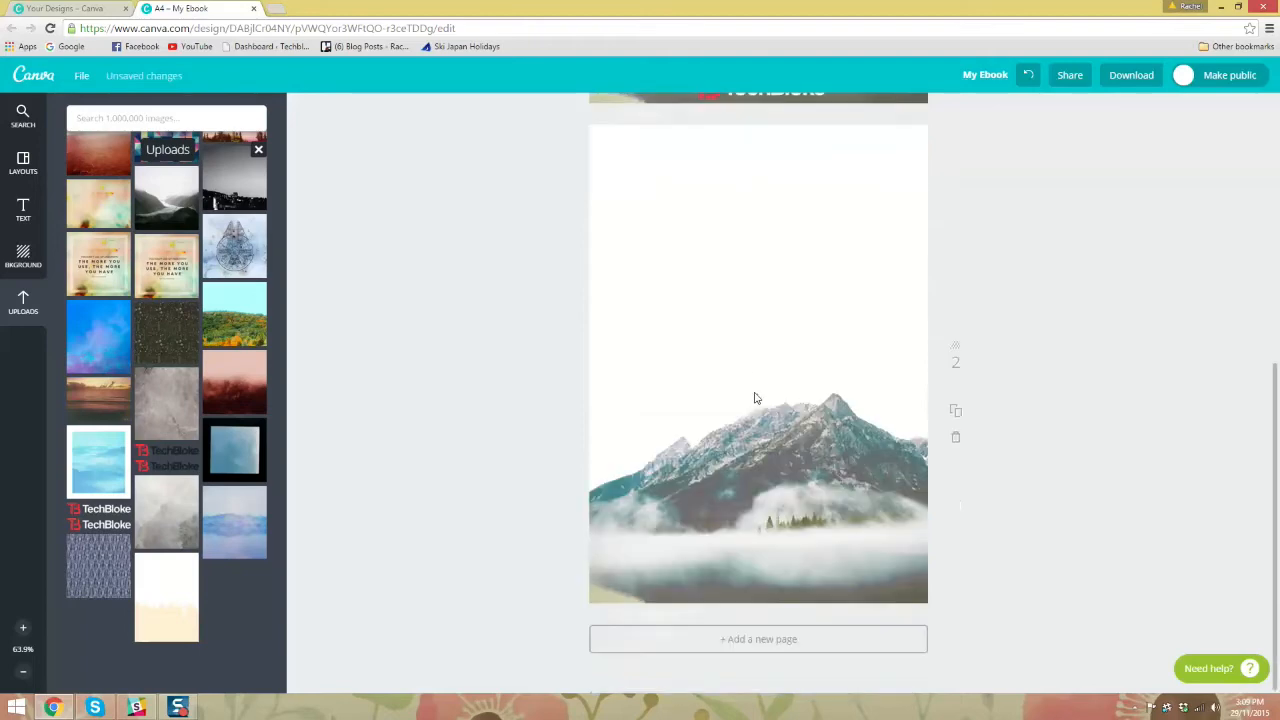
click(698, 376)
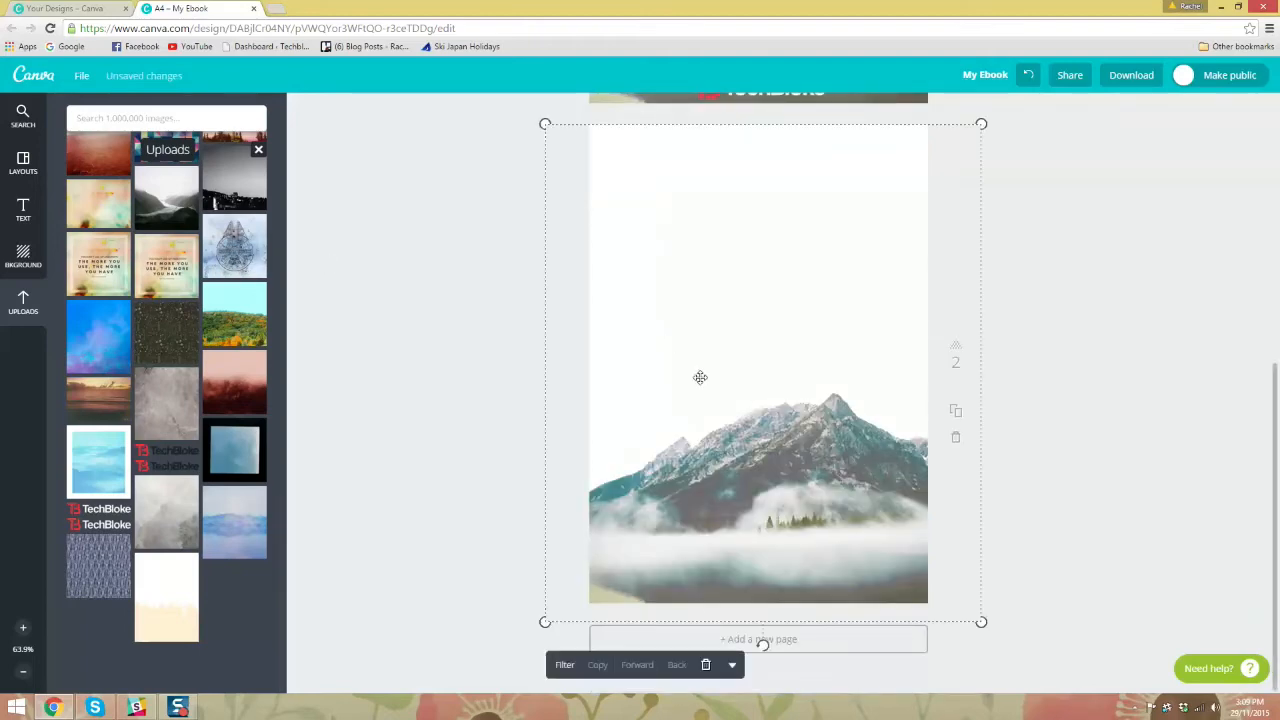
click(705, 664)
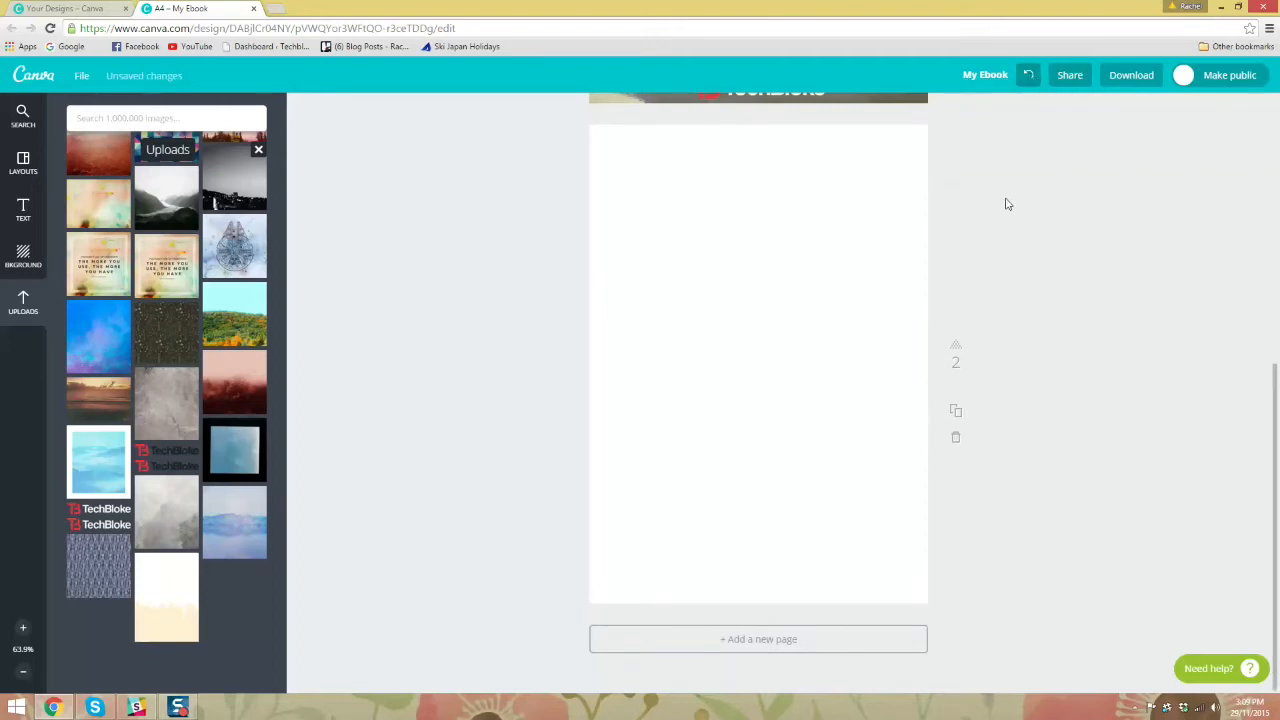
click(1029, 76)
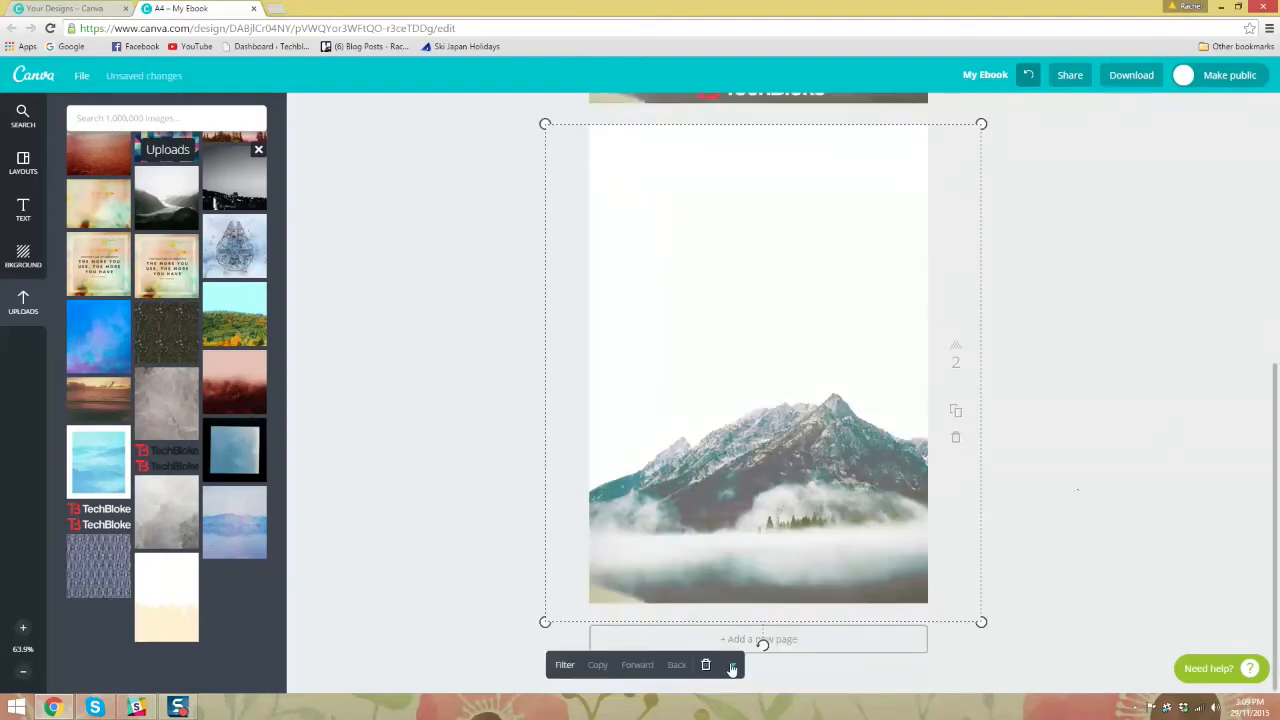
Step: Fade the second page's mountain image by lowering its transparency setting to slightly below the middle of the scale
scroll(1108, 443, up, 4)
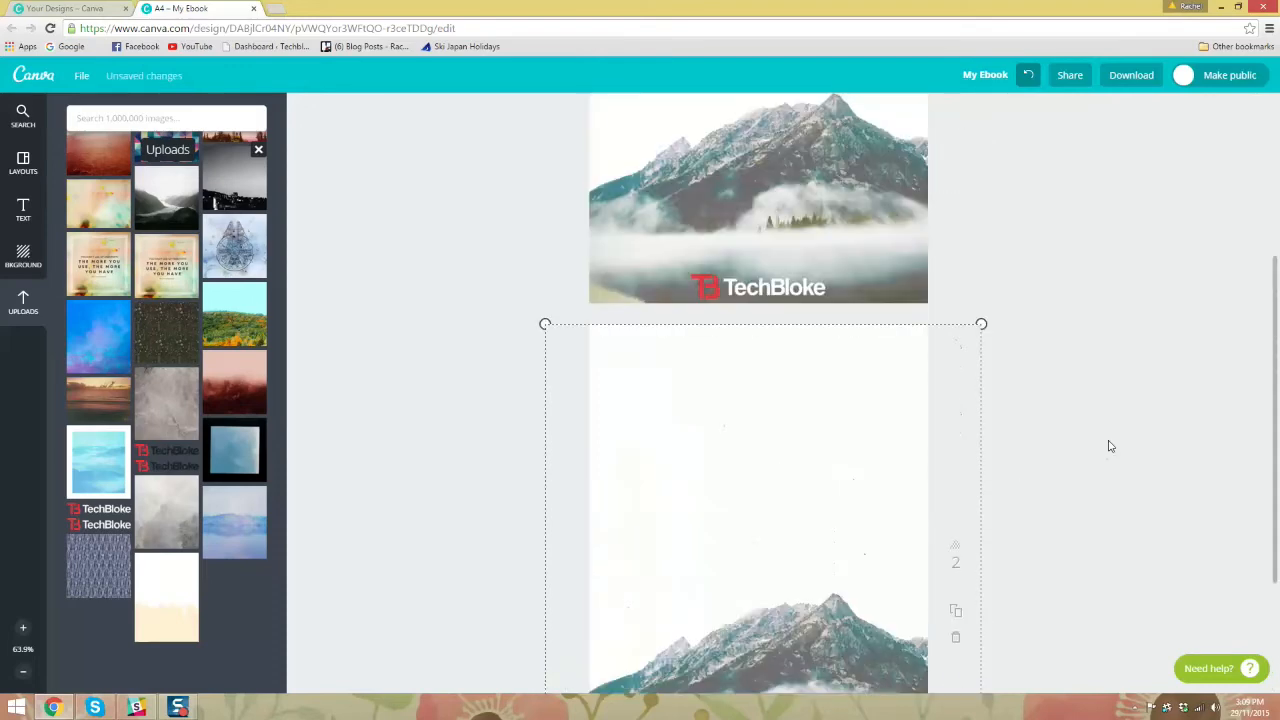
scroll(1129, 363, down, 5)
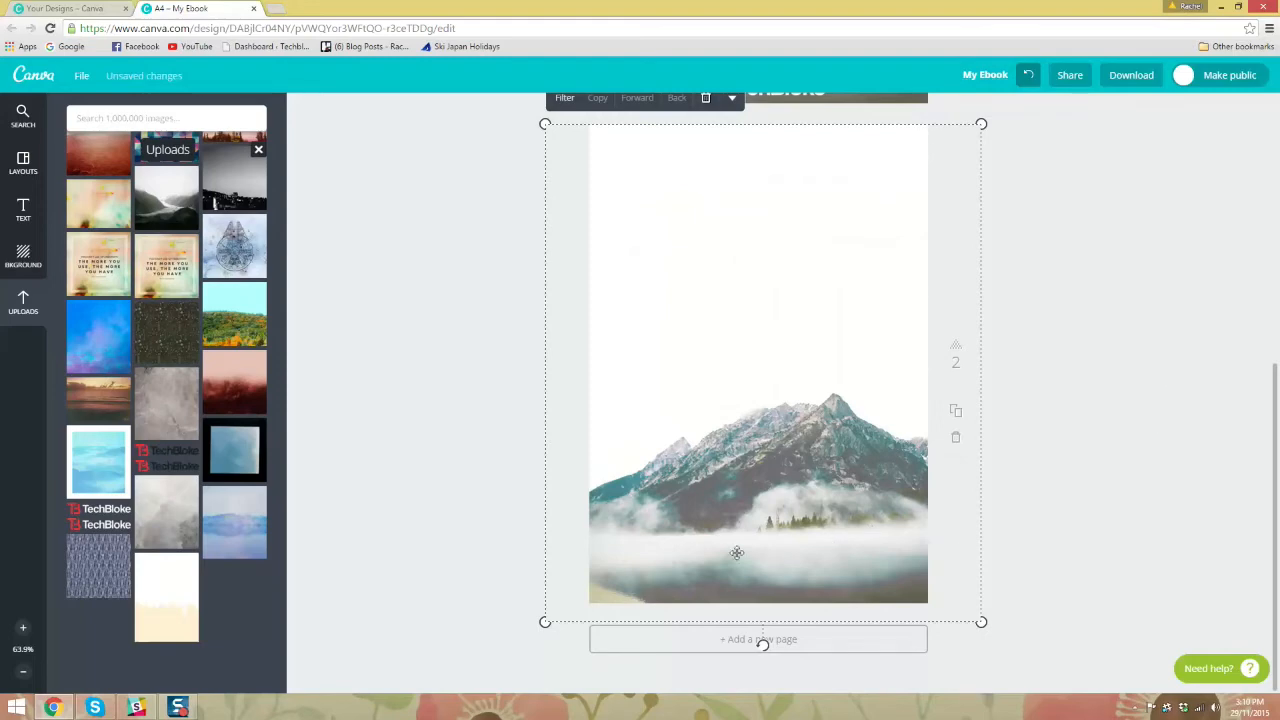
click(1247, 365)
click(794, 363)
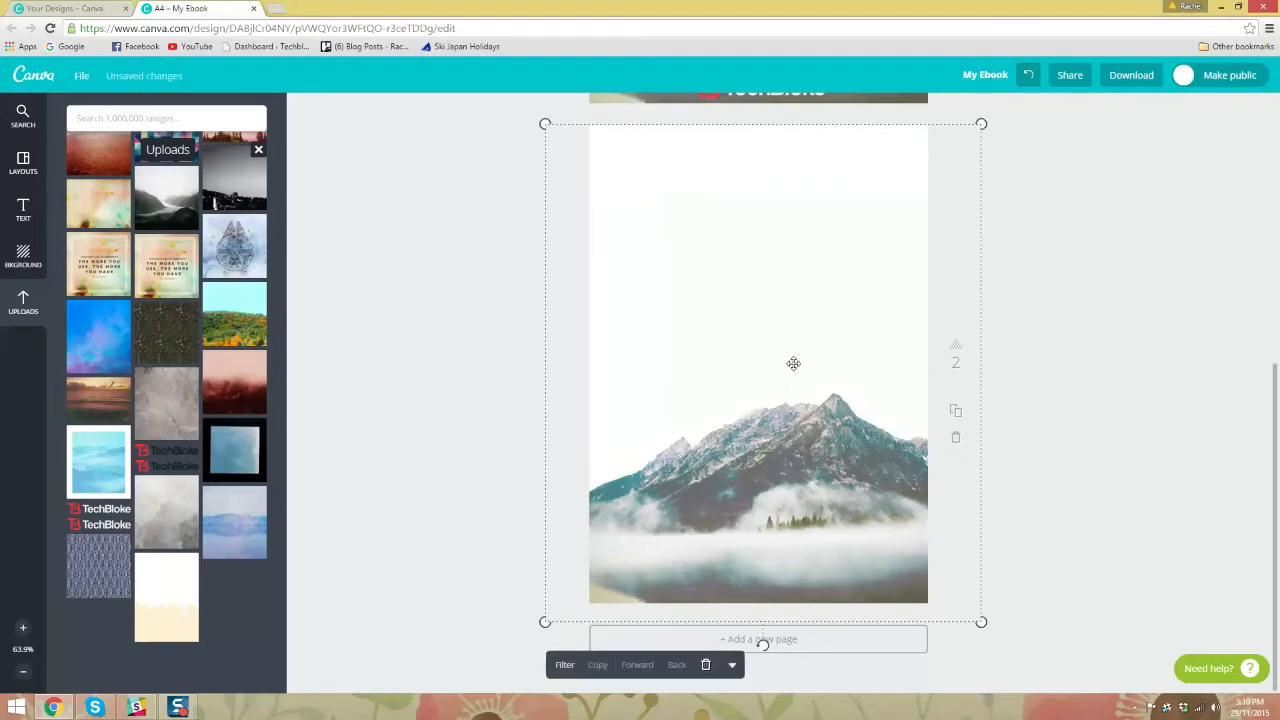
click(731, 665)
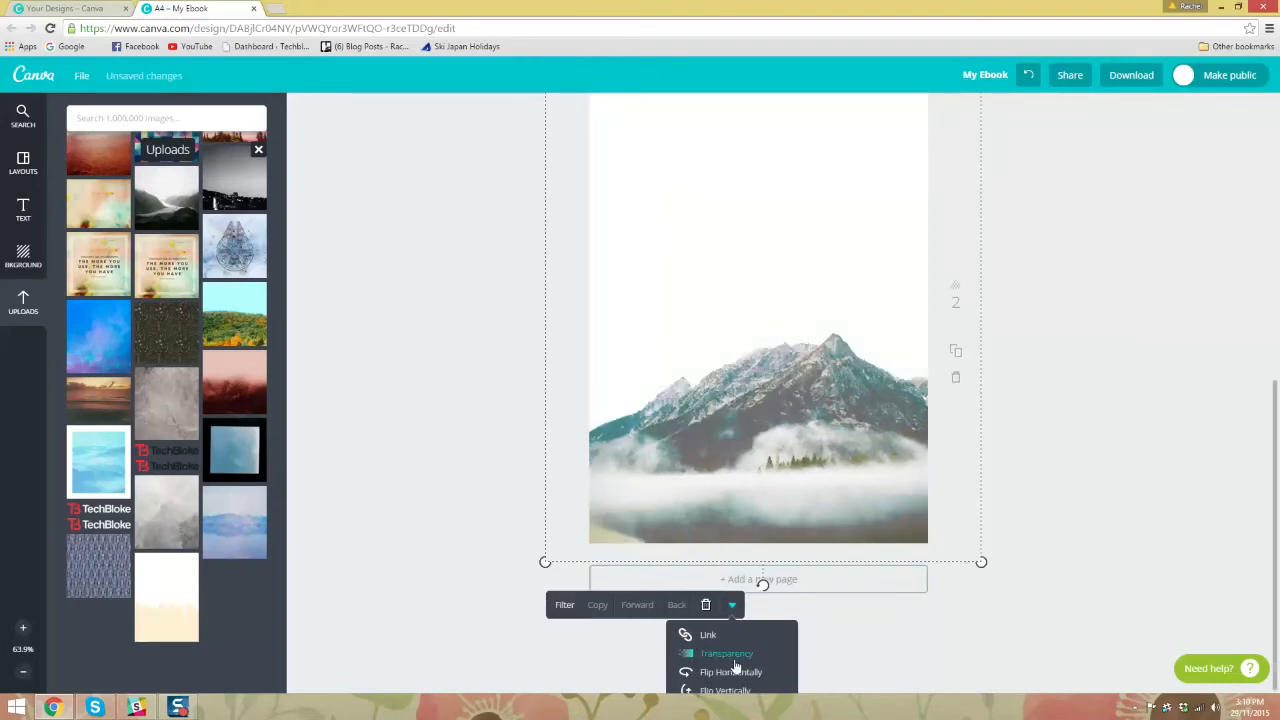
click(737, 657)
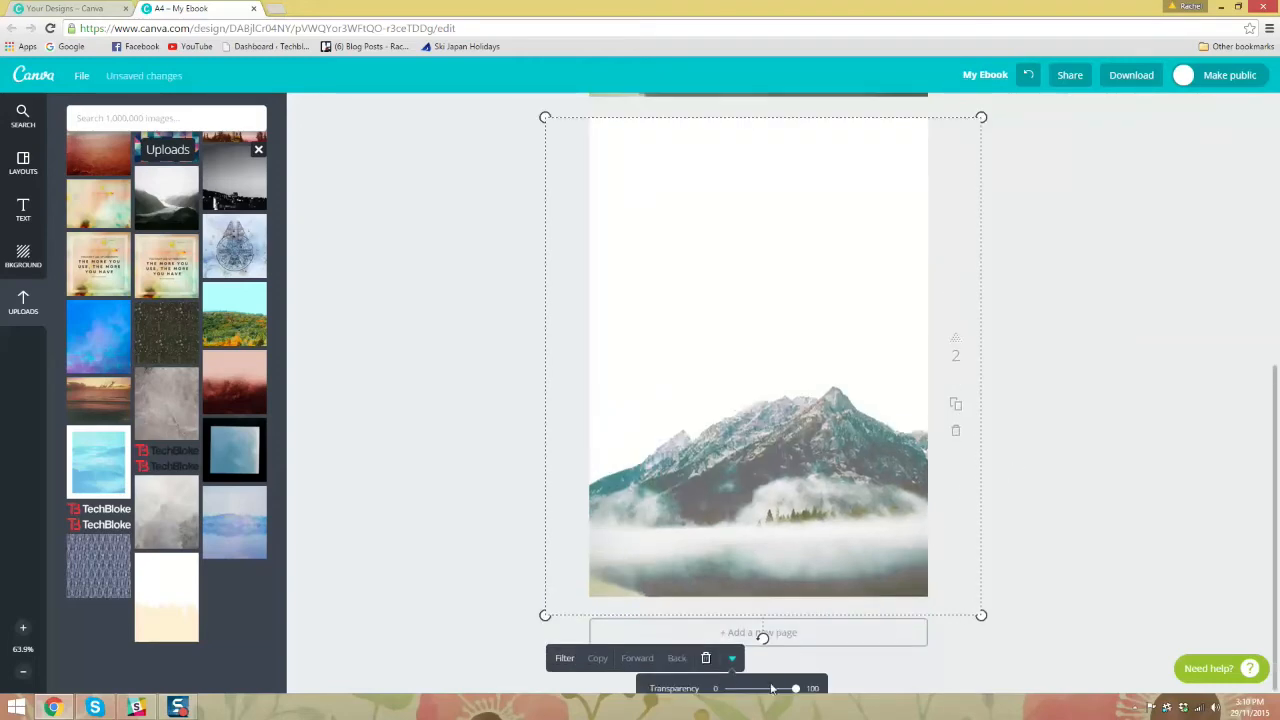
drag(770, 693, 762, 692)
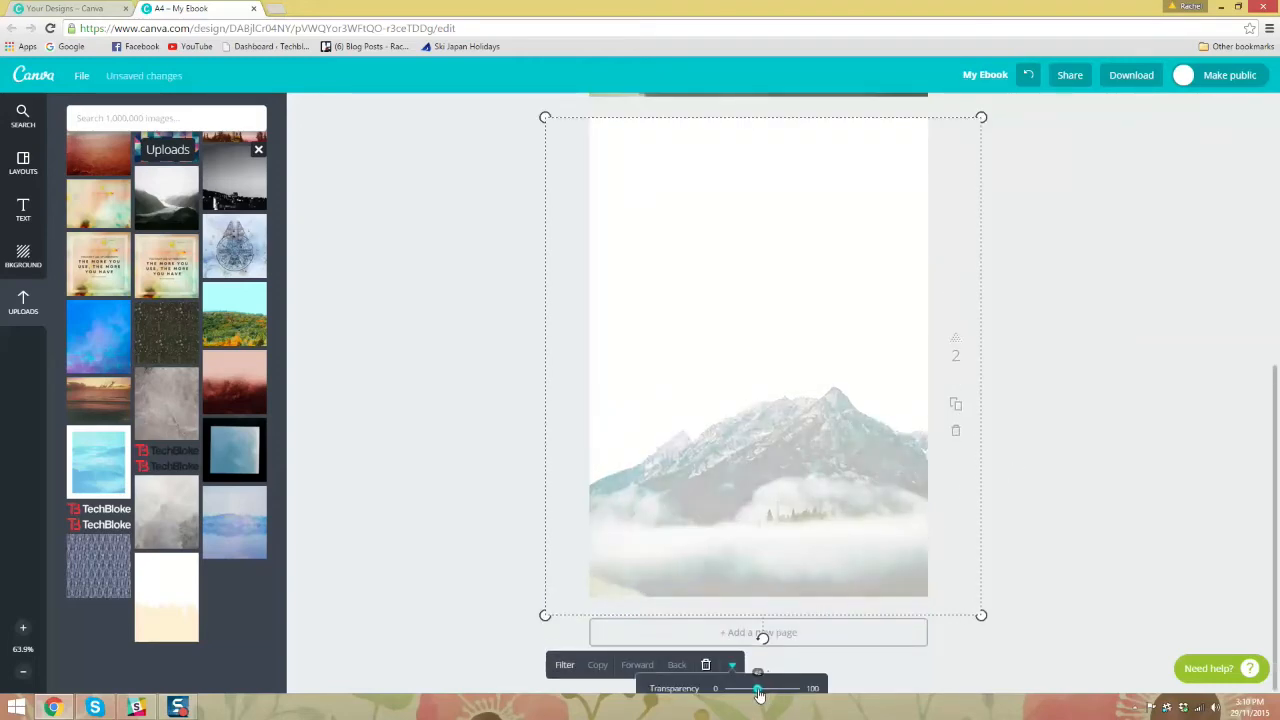
click(1092, 402)
scroll(1082, 405, up, 3)
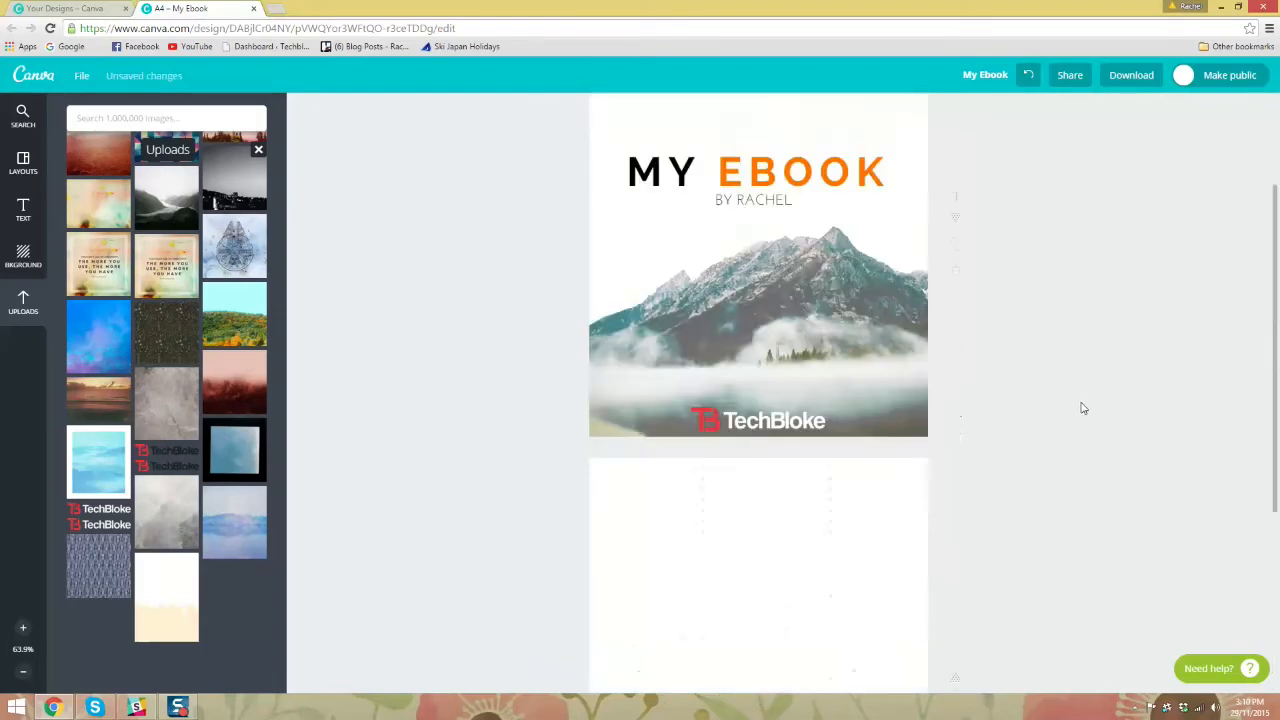
scroll(1082, 405, down, 2)
scroll(1081, 405, down, 2)
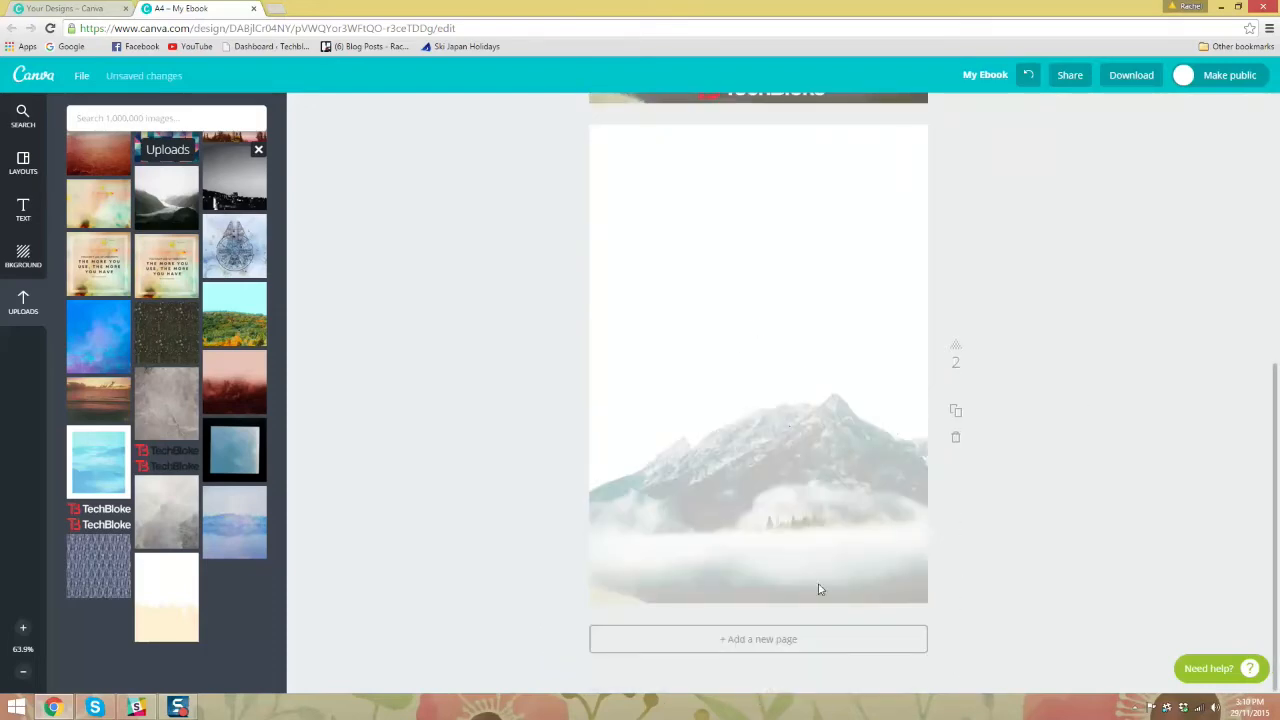
Step: Add a heading text box to the second page and move it up into the empty area above the mountain
click(20, 209)
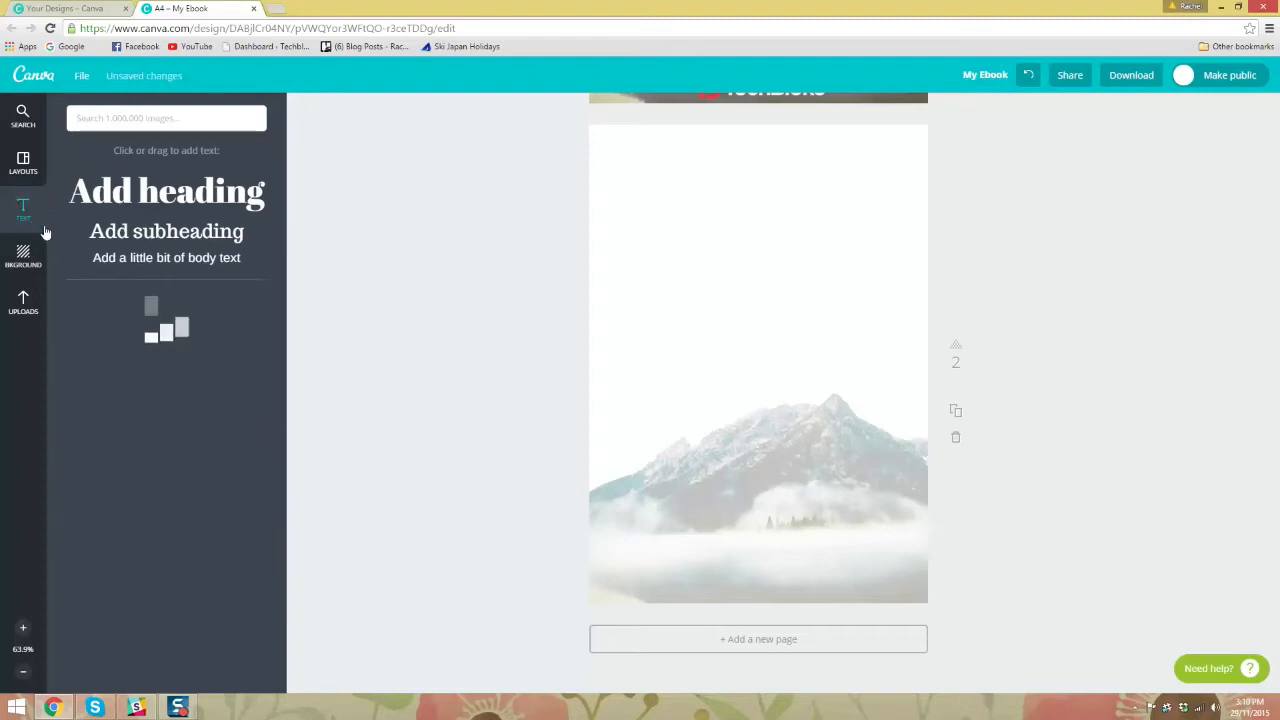
click(133, 200)
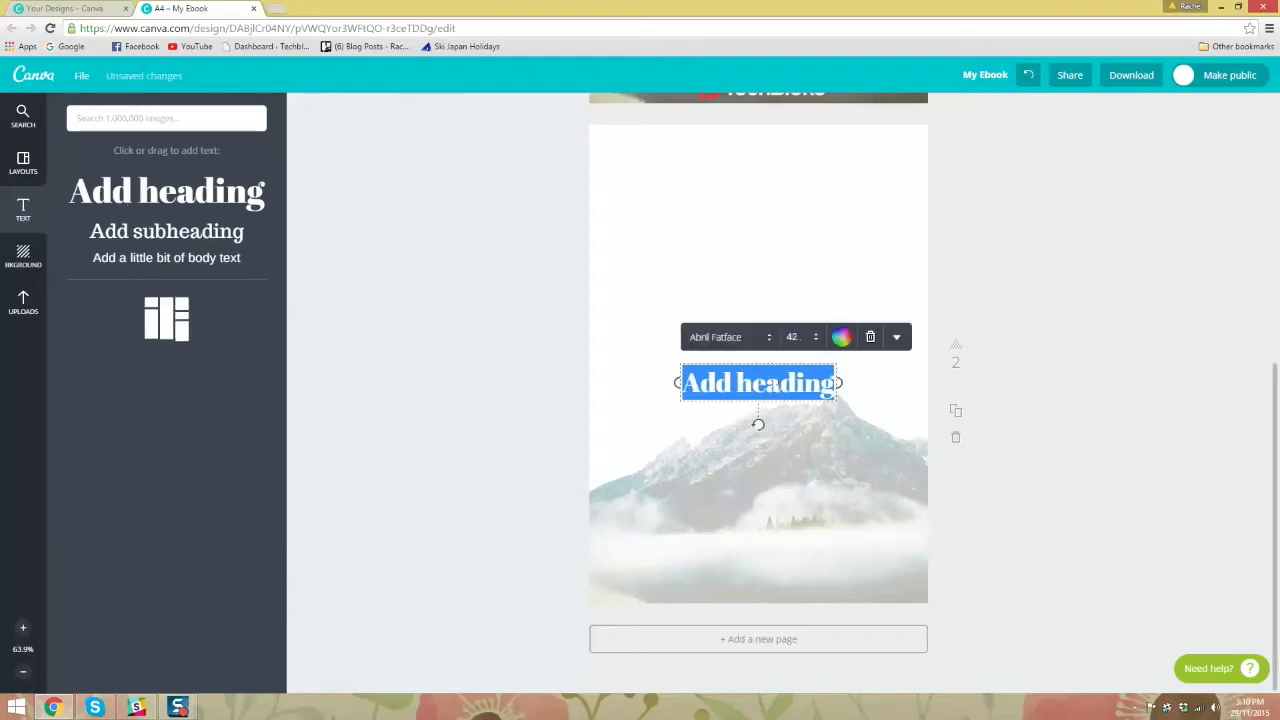
drag(780, 360, 792, 200)
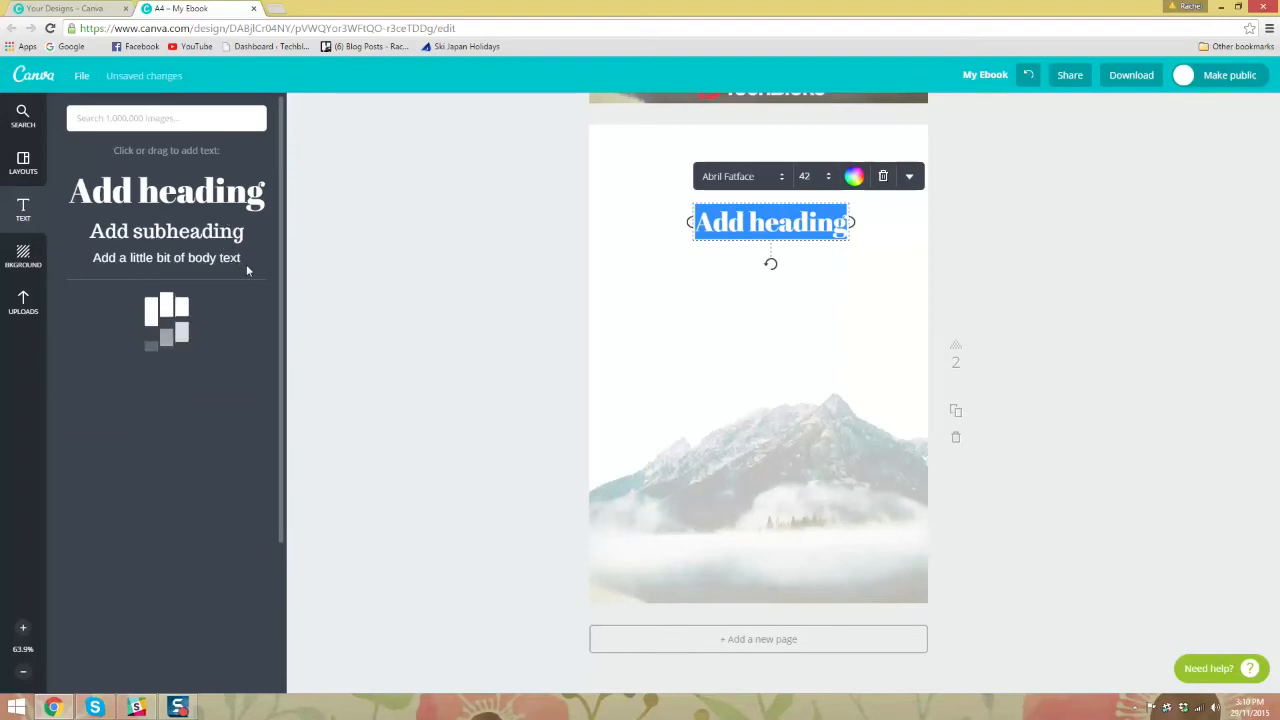
Step: Set the second page's heading to the Amatic Small Caps font at size 80
click(748, 178)
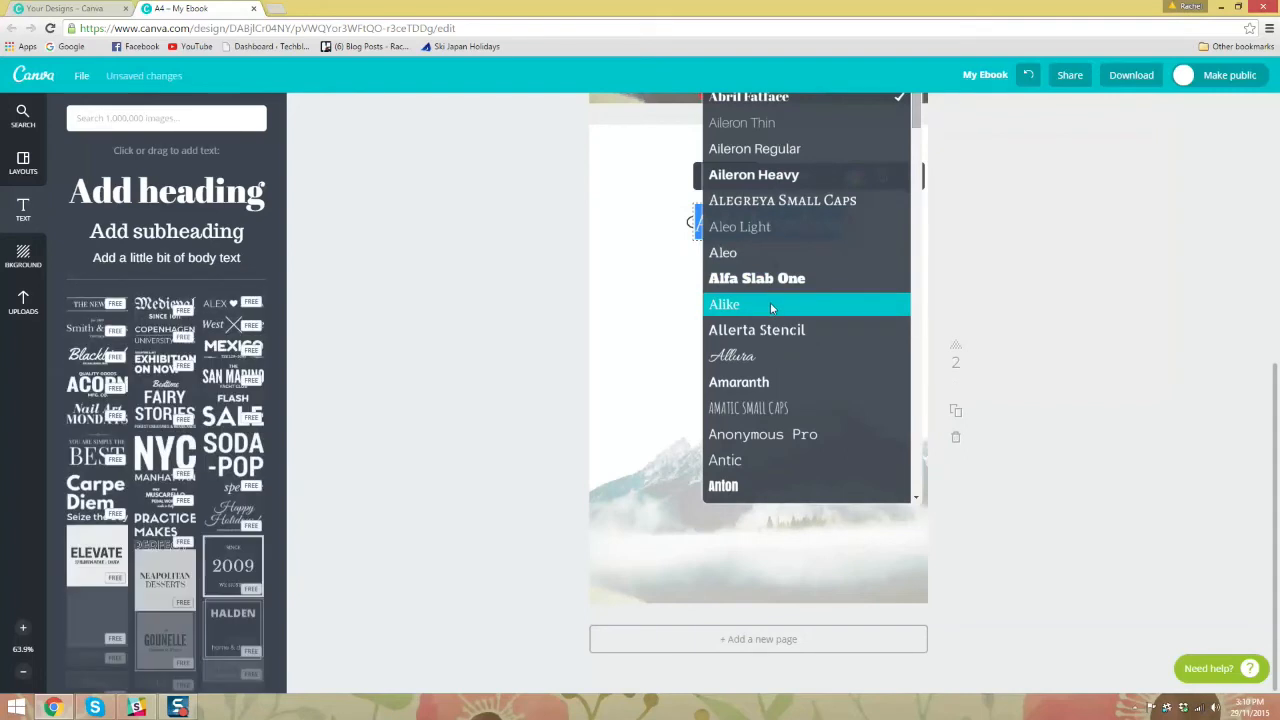
click(807, 409)
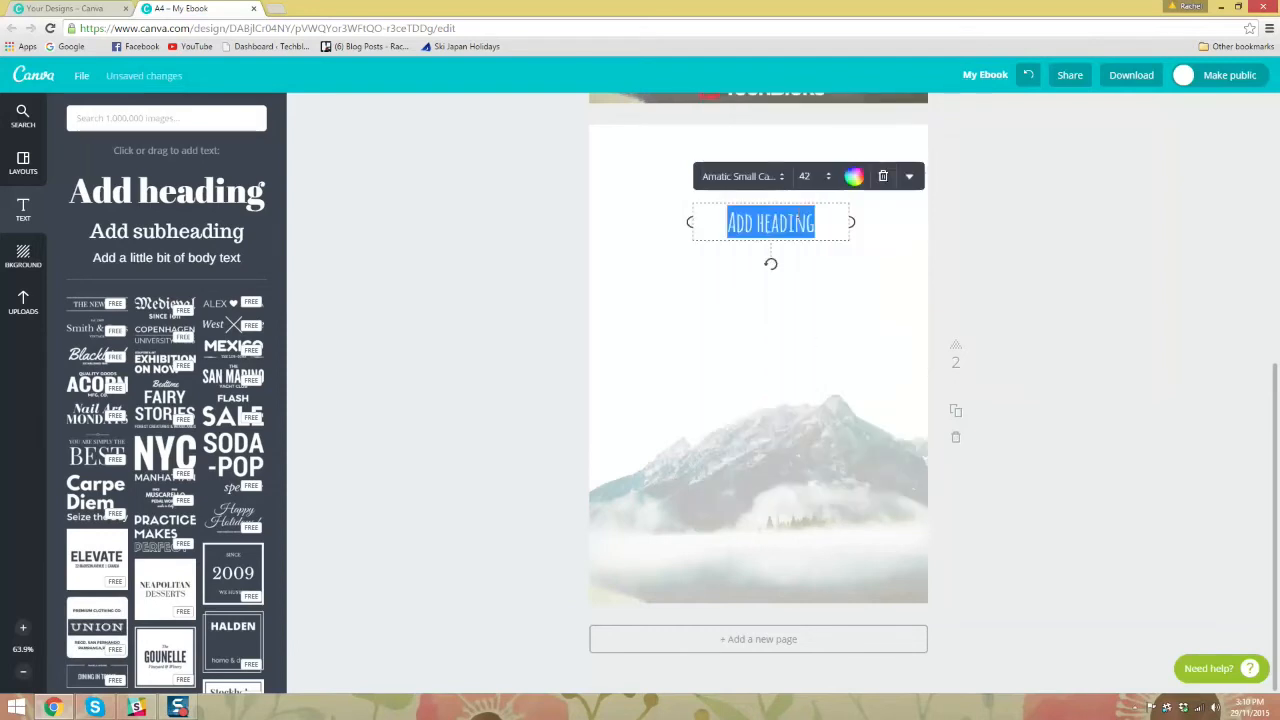
click(825, 184)
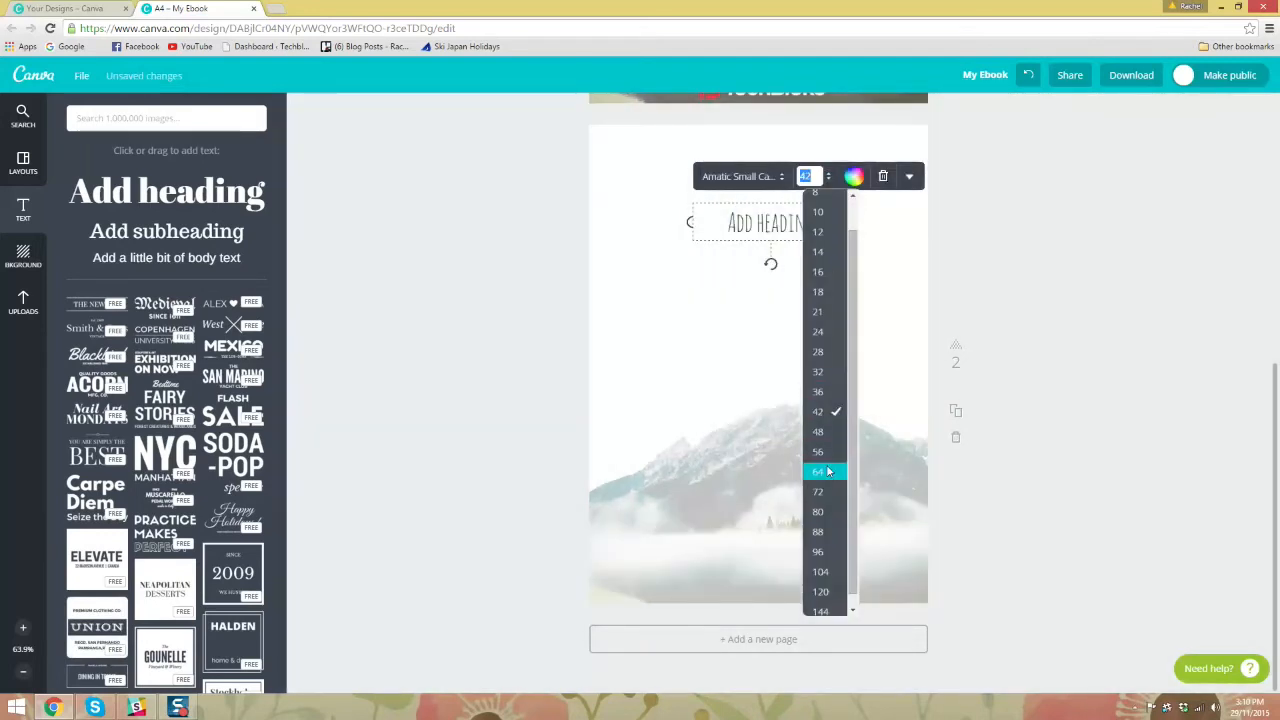
click(826, 471)
click(808, 181)
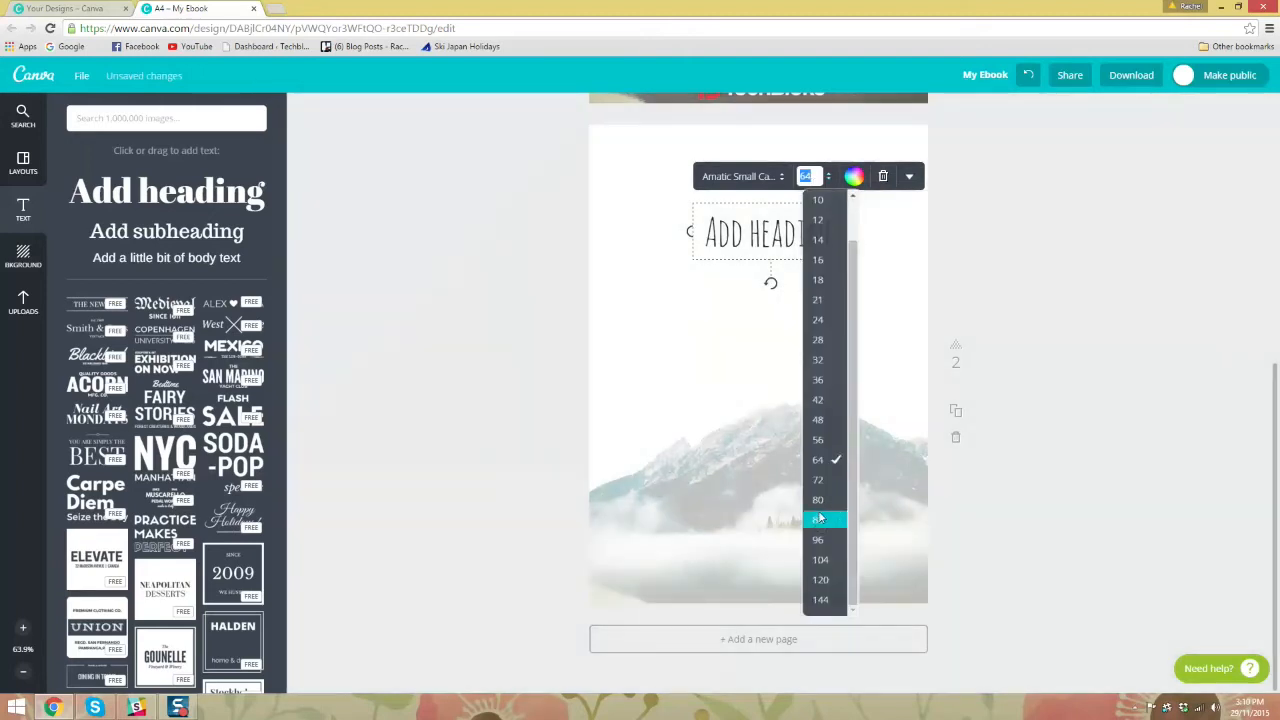
click(826, 517)
Step: Color the heading orange and move it down to just above the mountain peak
click(847, 176)
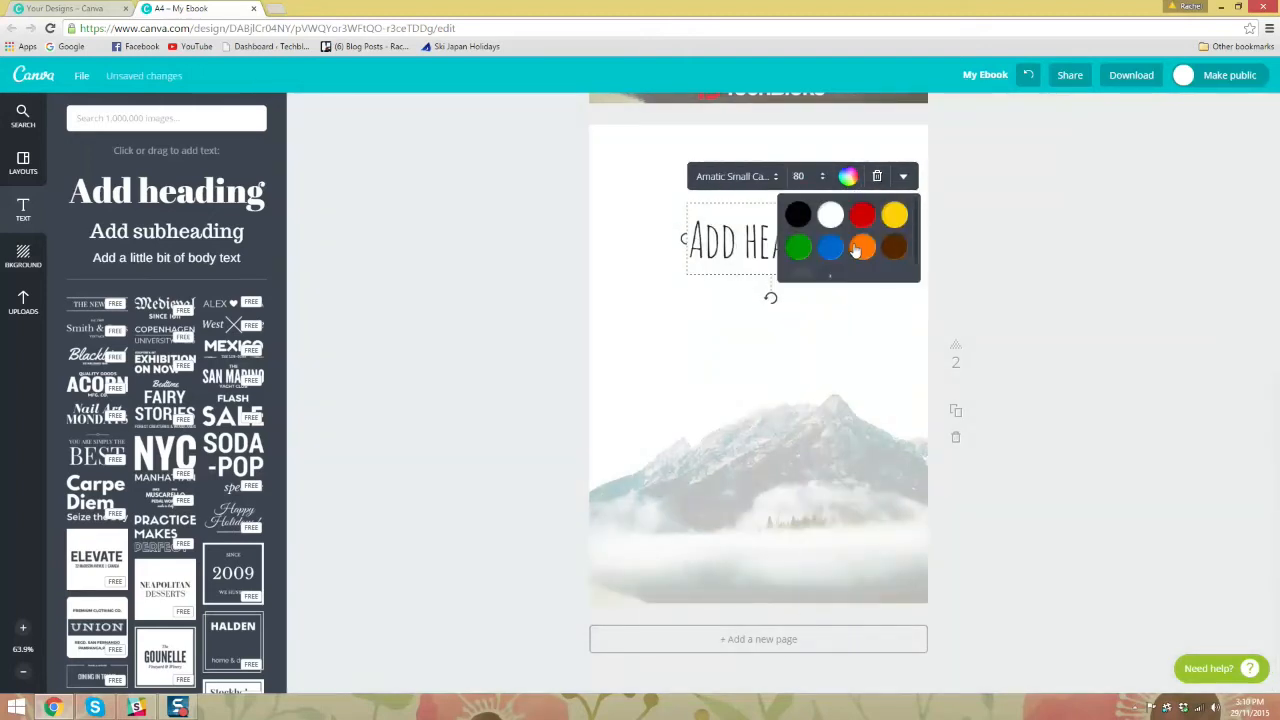
click(857, 250)
click(832, 240)
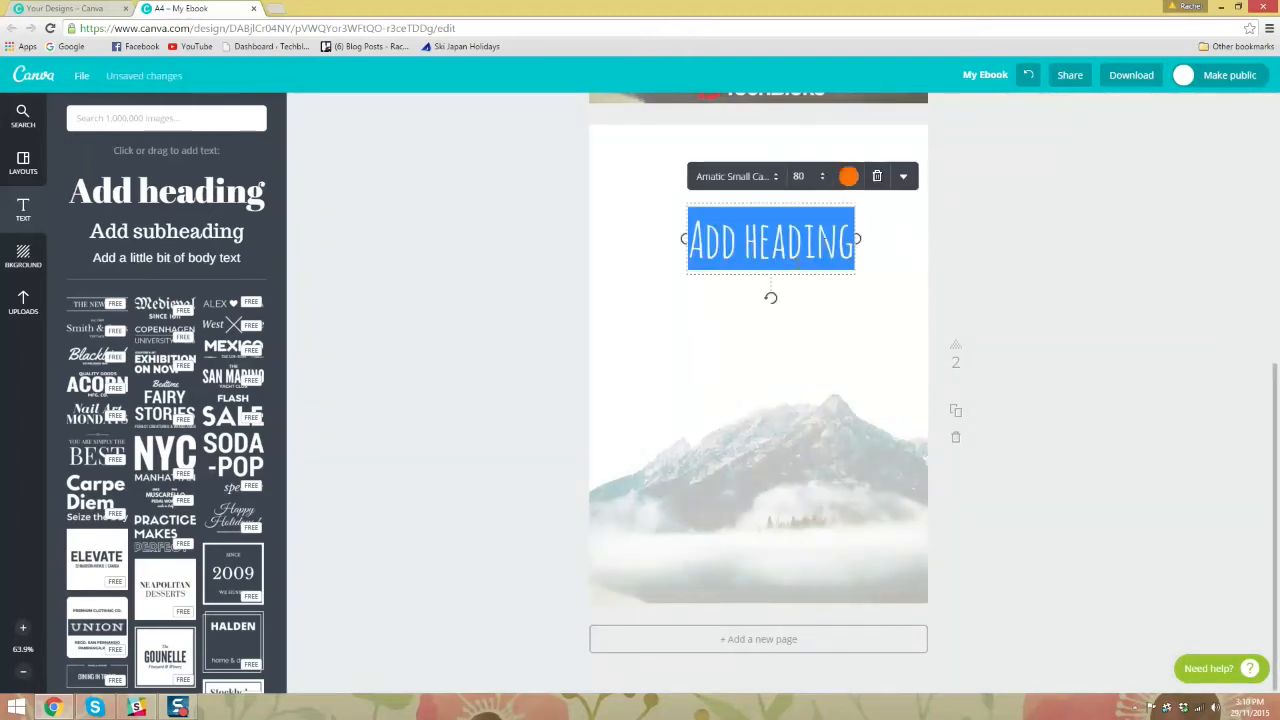
click(835, 242)
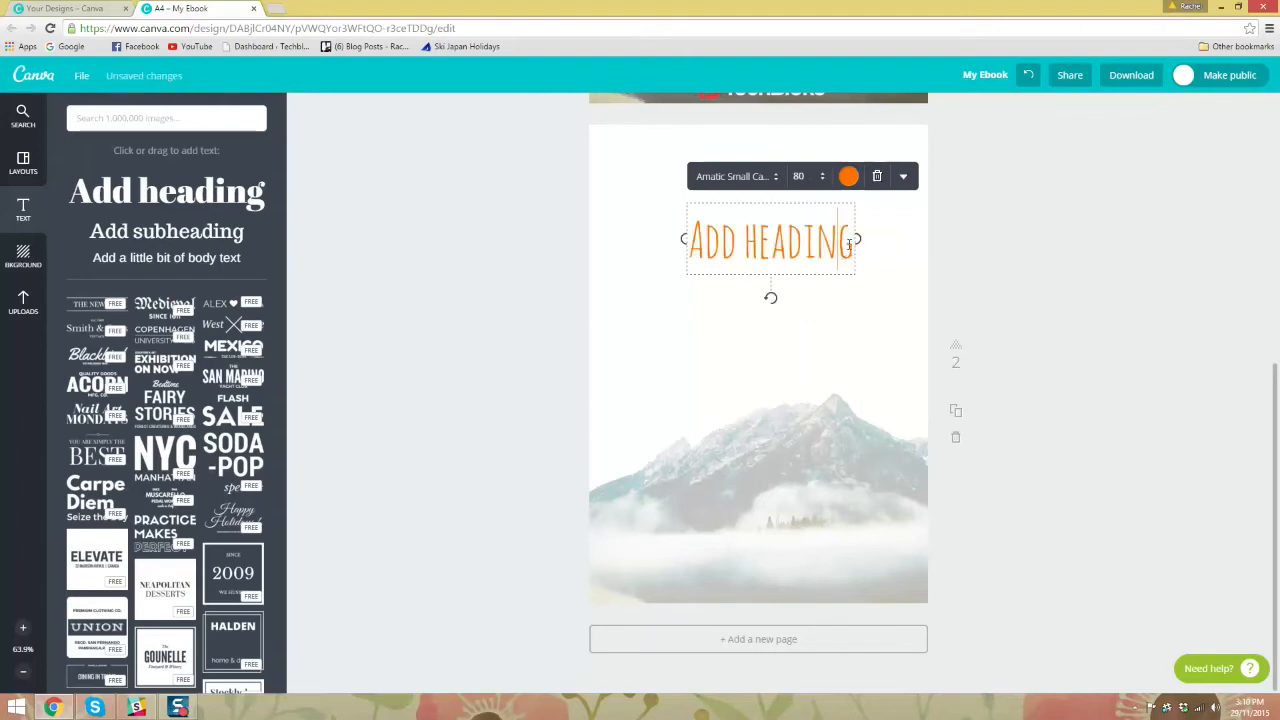
drag(688, 240, 866, 316)
click(884, 218)
click(843, 222)
click(979, 280)
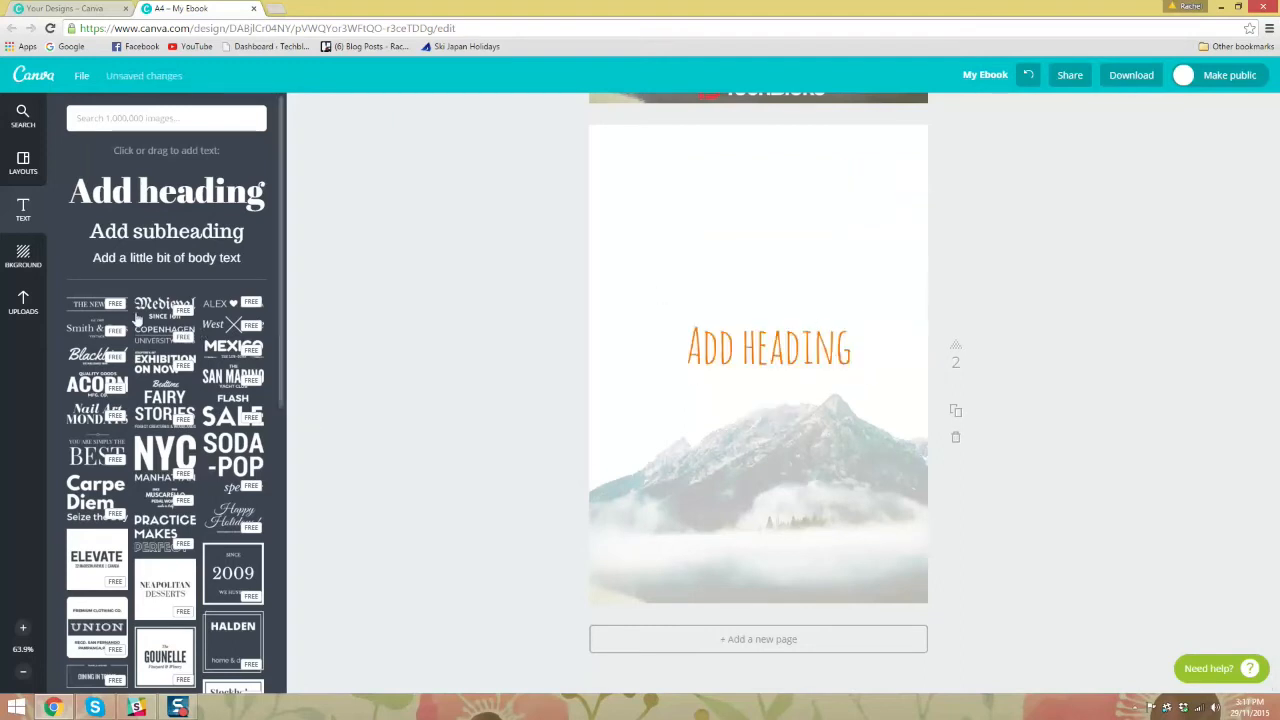
Step: Insert the "The New You" text template with double lines and place it near the top of the second page
scroll(120, 443, down, 2)
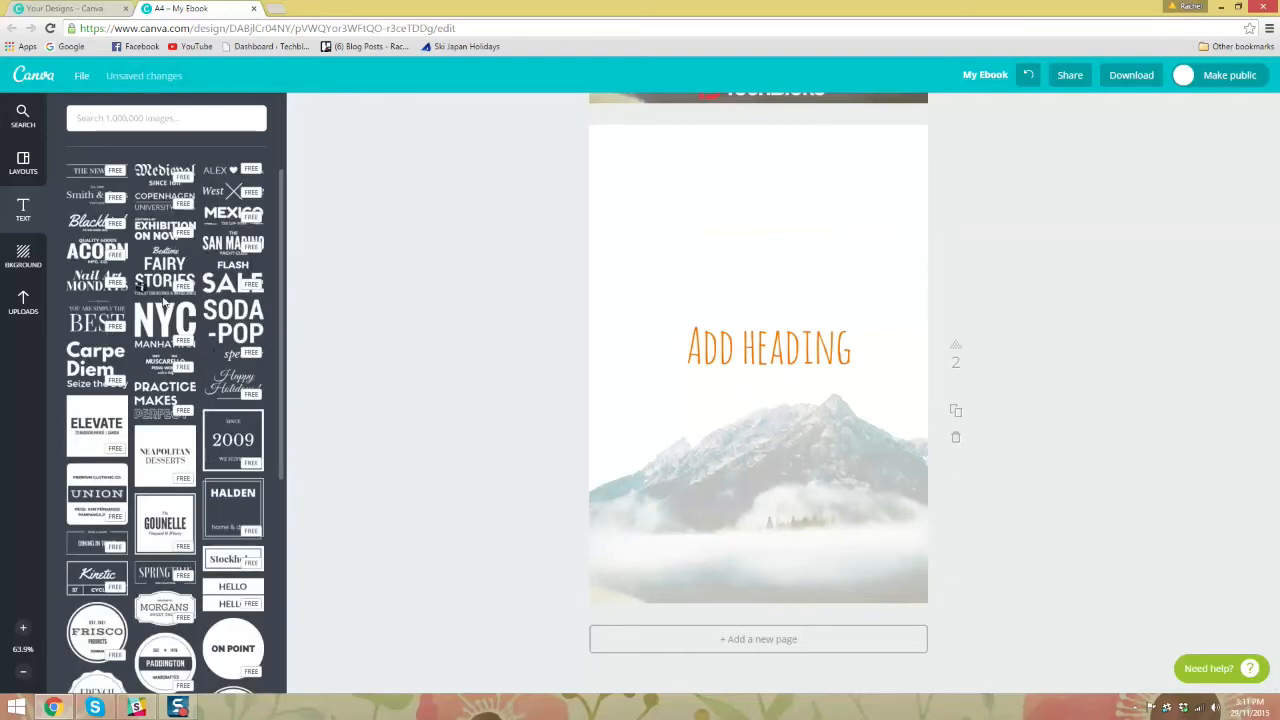
scroll(160, 330, down, 2)
scroll(210, 385, up, 2)
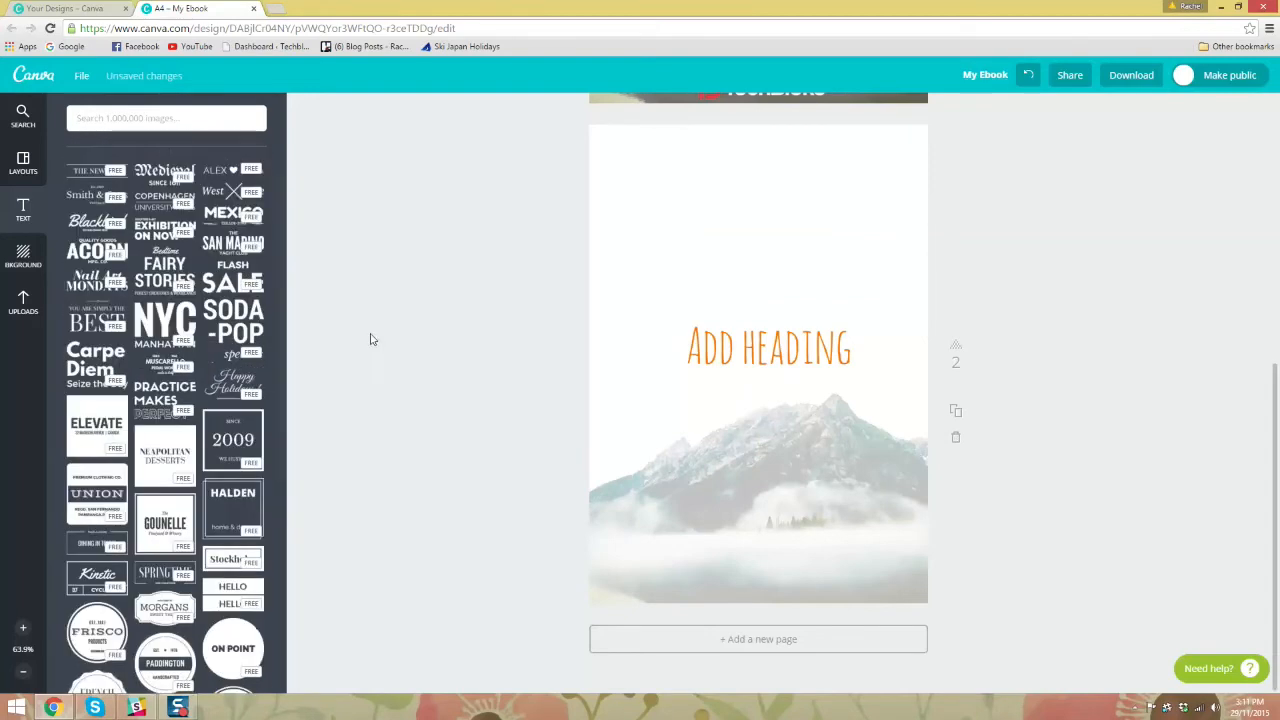
scroll(720, 315, up, 1)
scroll(700, 320, down, 1)
scroll(160, 290, up, 1)
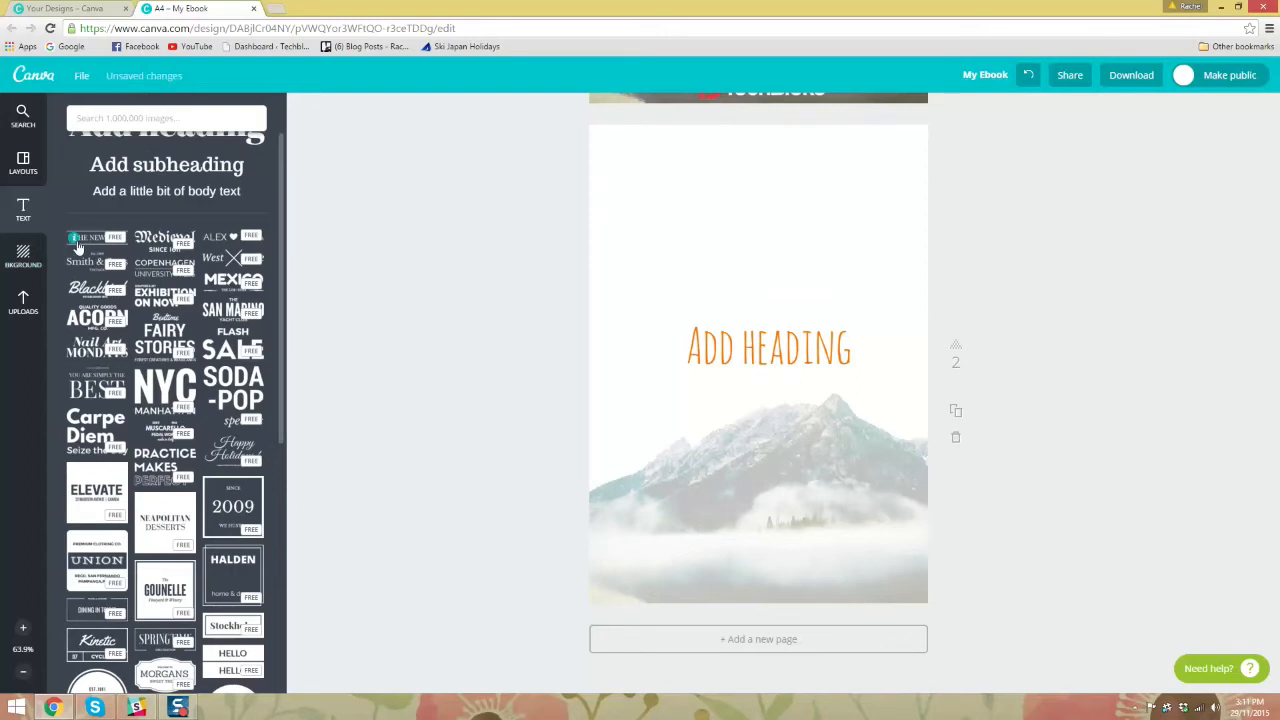
mouse_move(99, 243)
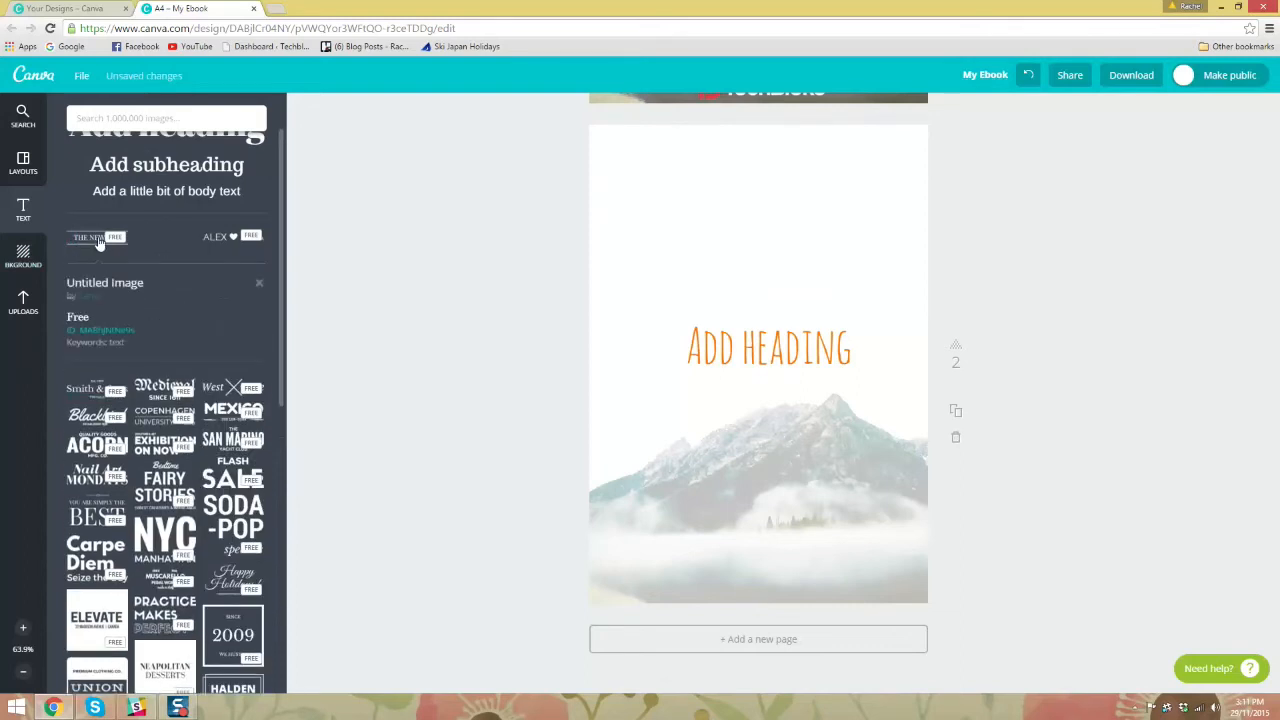
click(259, 283)
drag(838, 333, 843, 154)
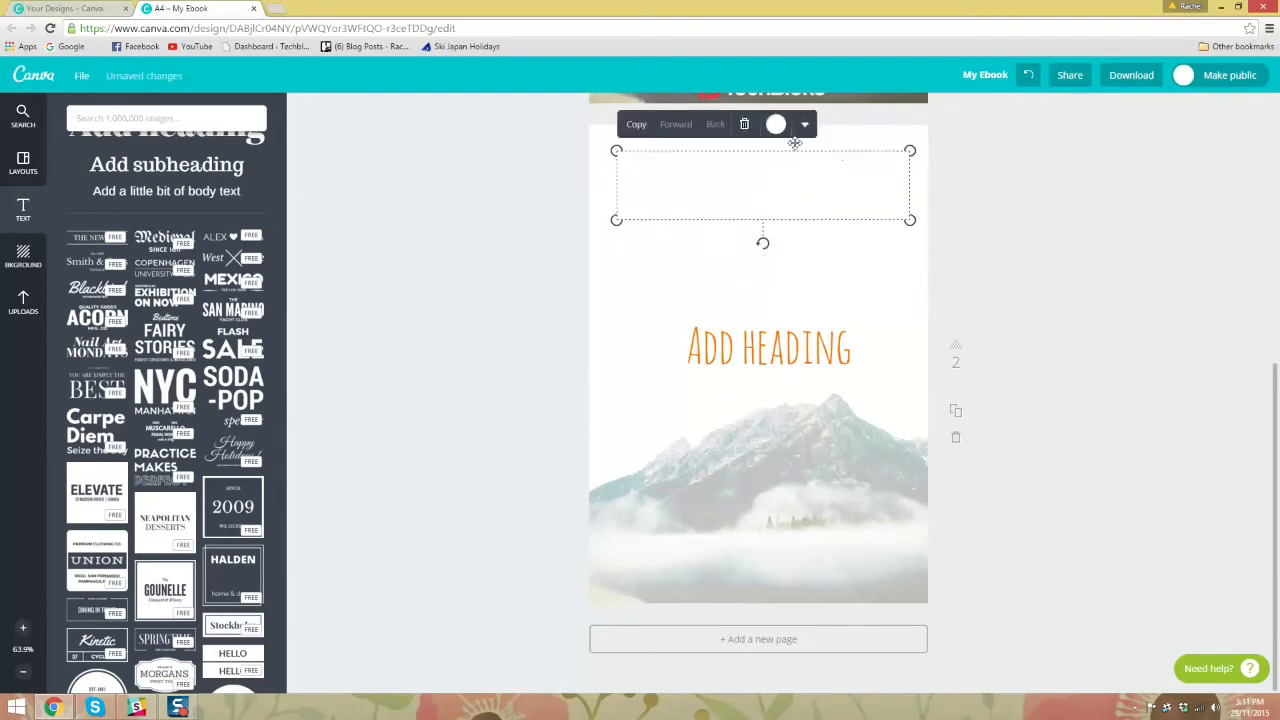
Step: Color both the framing lines and the "THE NEW YOU" text of the inserted template black
click(777, 125)
click(726, 164)
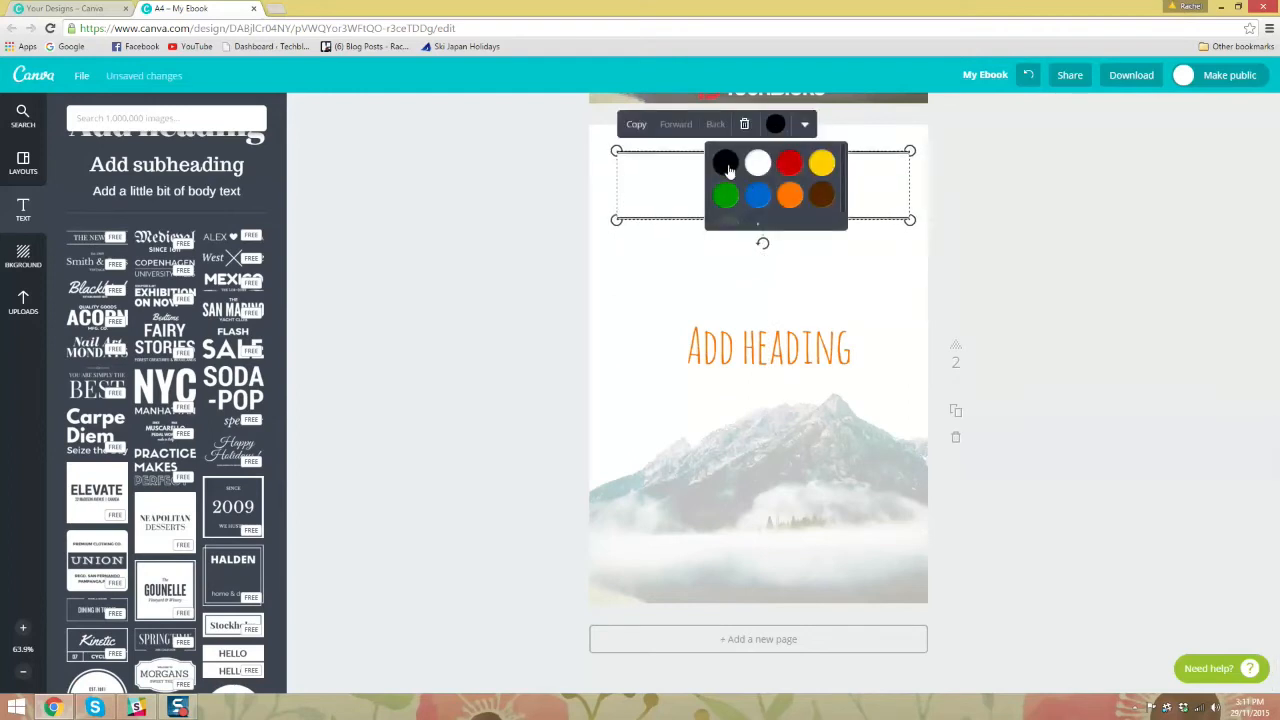
double_click(734, 180)
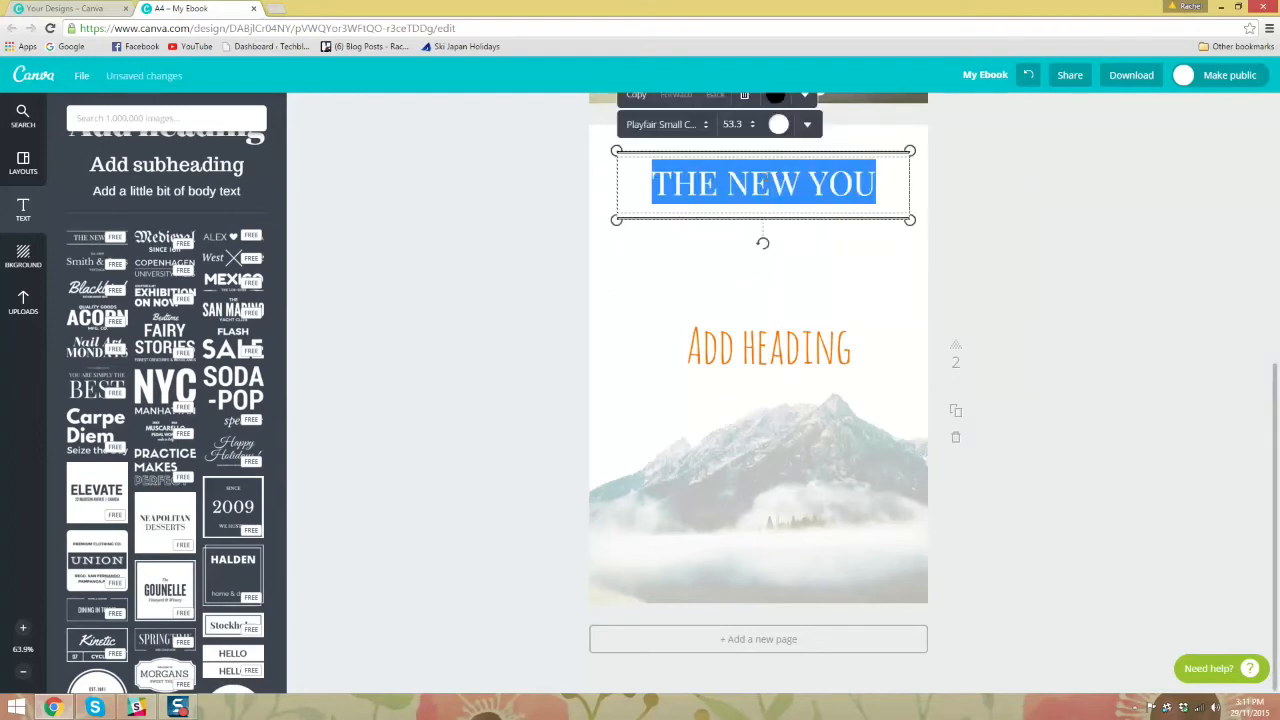
click(778, 125)
click(1006, 166)
double_click(811, 189)
click(778, 127)
click(726, 164)
click(974, 200)
Step: Try out orange and red as colors for the lines framing "THE NEW YOU"
scroll(940, 211, up, 2)
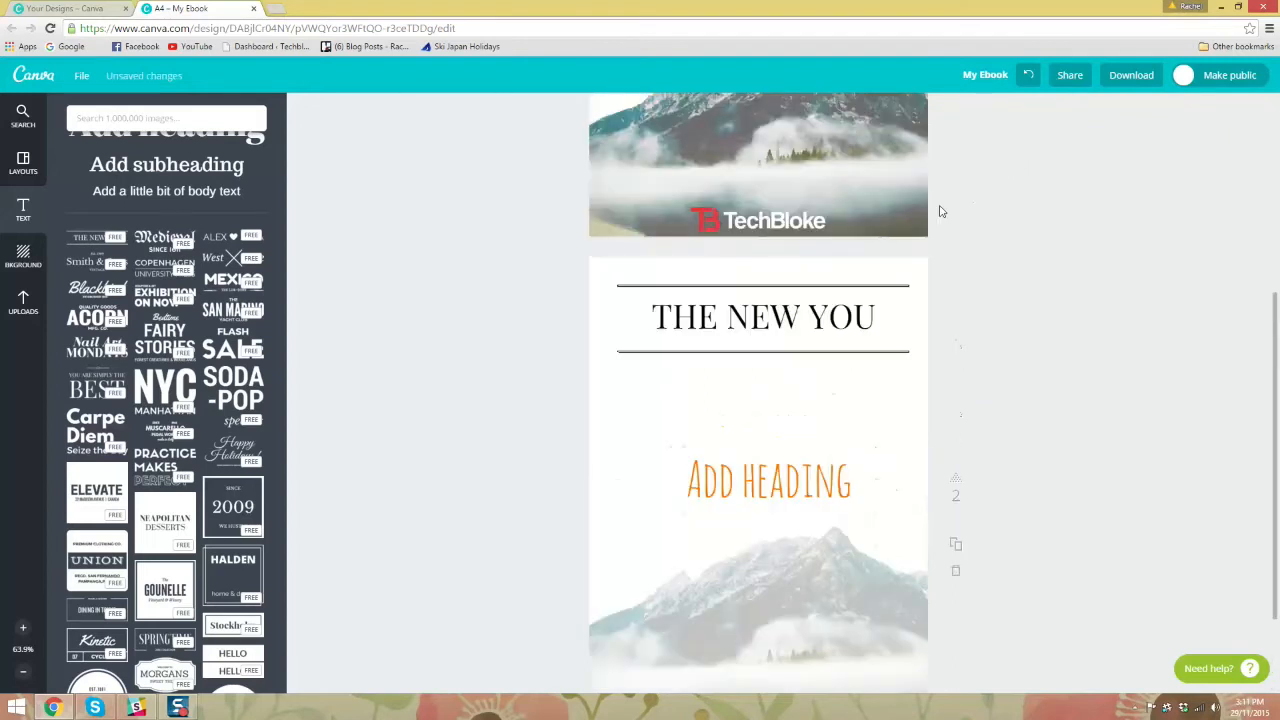
click(863, 289)
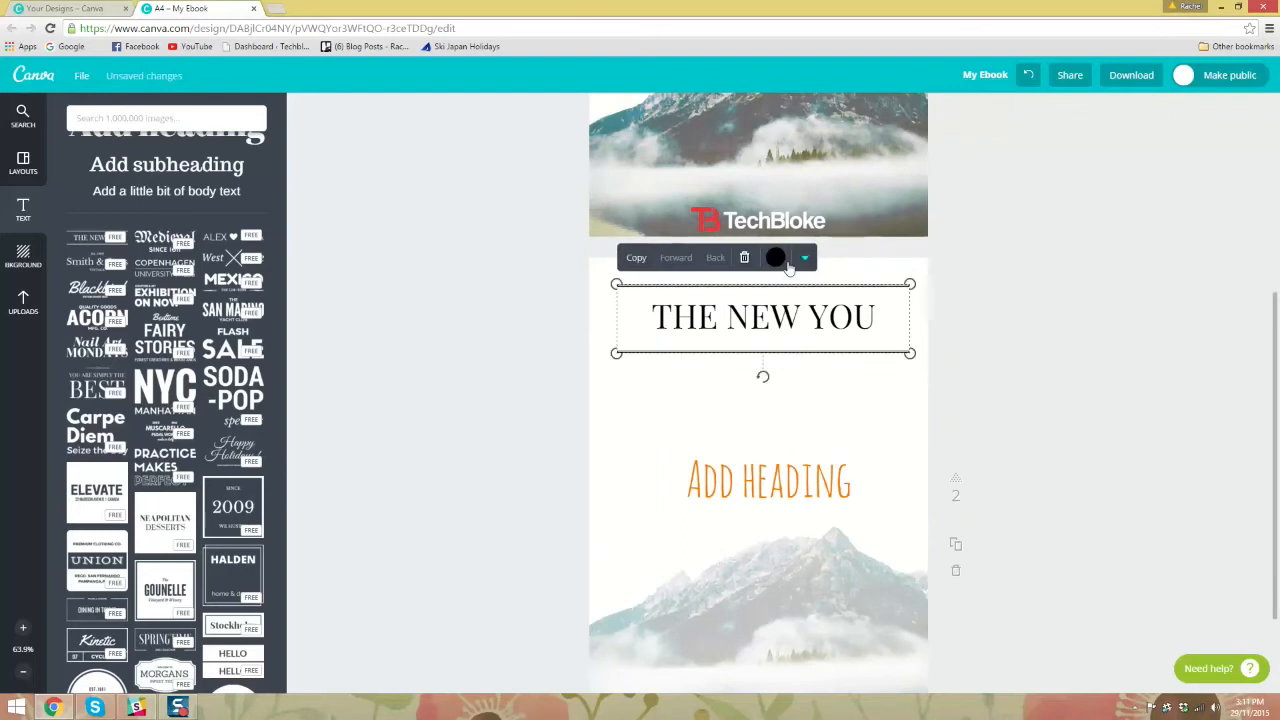
click(783, 260)
click(789, 212)
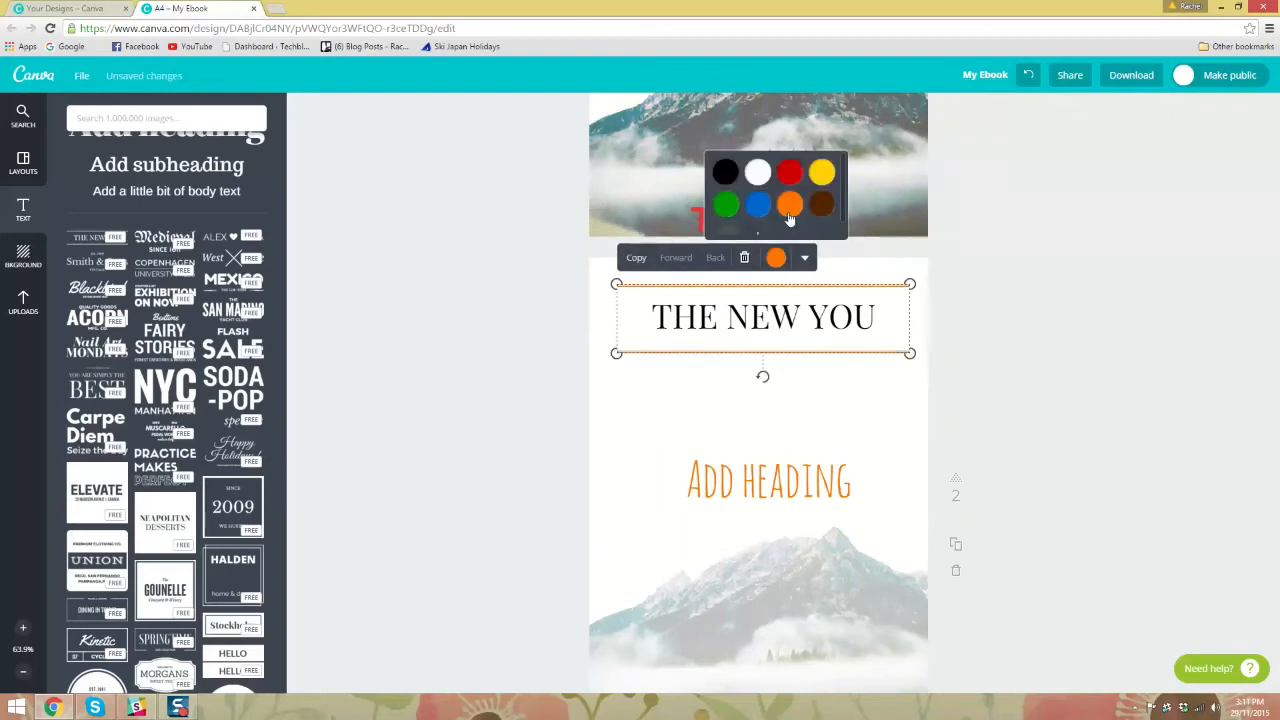
click(738, 176)
click(785, 178)
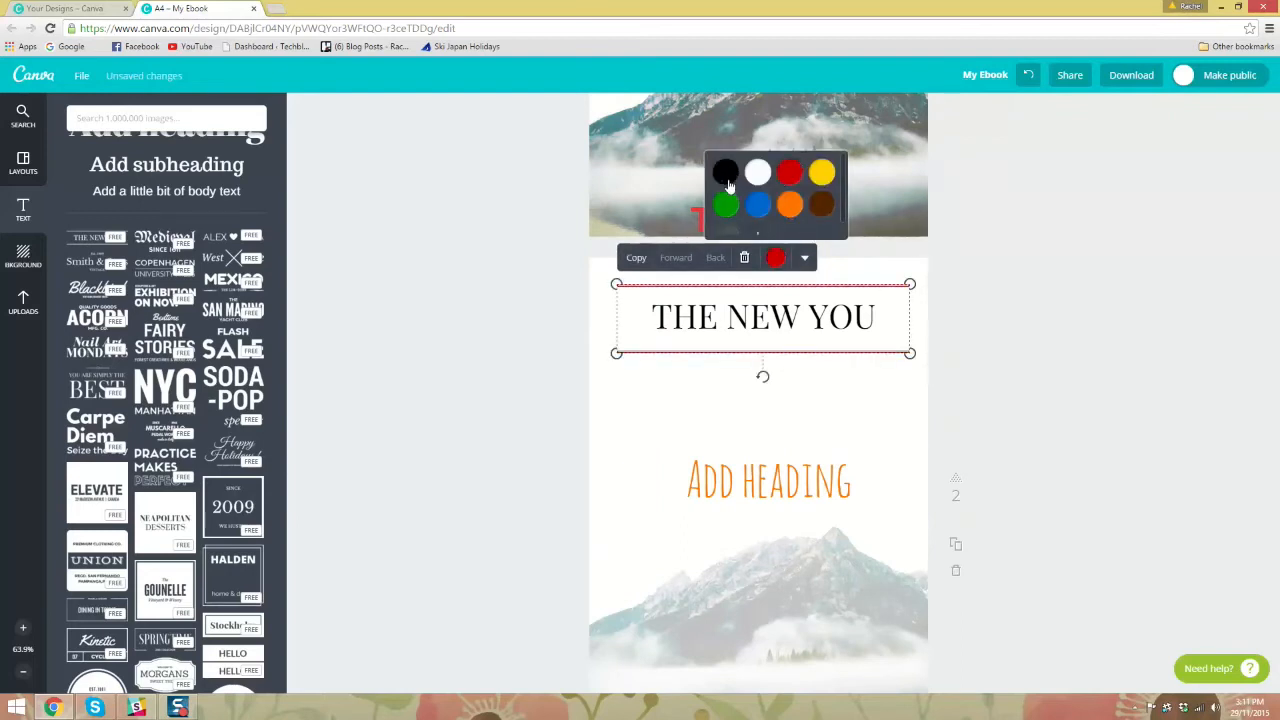
Step: Color the framing lines on the second page black and replace "THE NEW YOU" with "contents"
click(728, 186)
click(806, 320)
click(806, 320)
drag(878, 314, 674, 316)
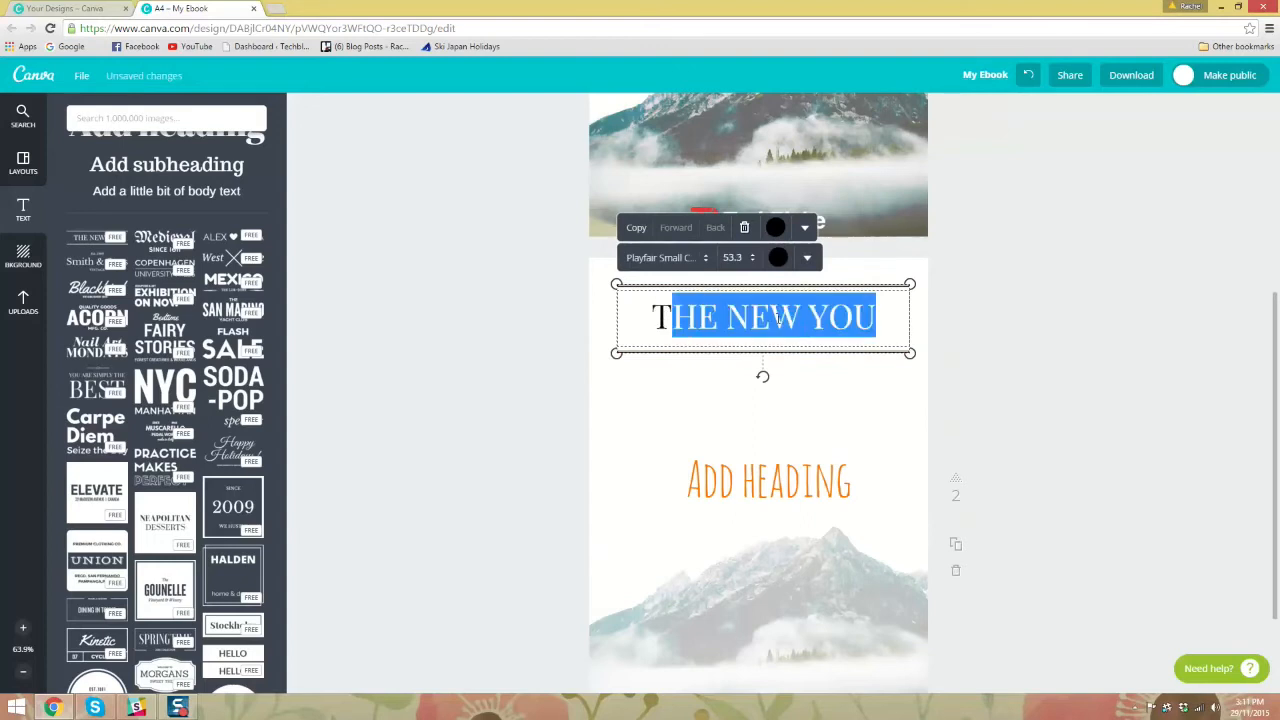
click(871, 326)
drag(635, 322, 601, 325)
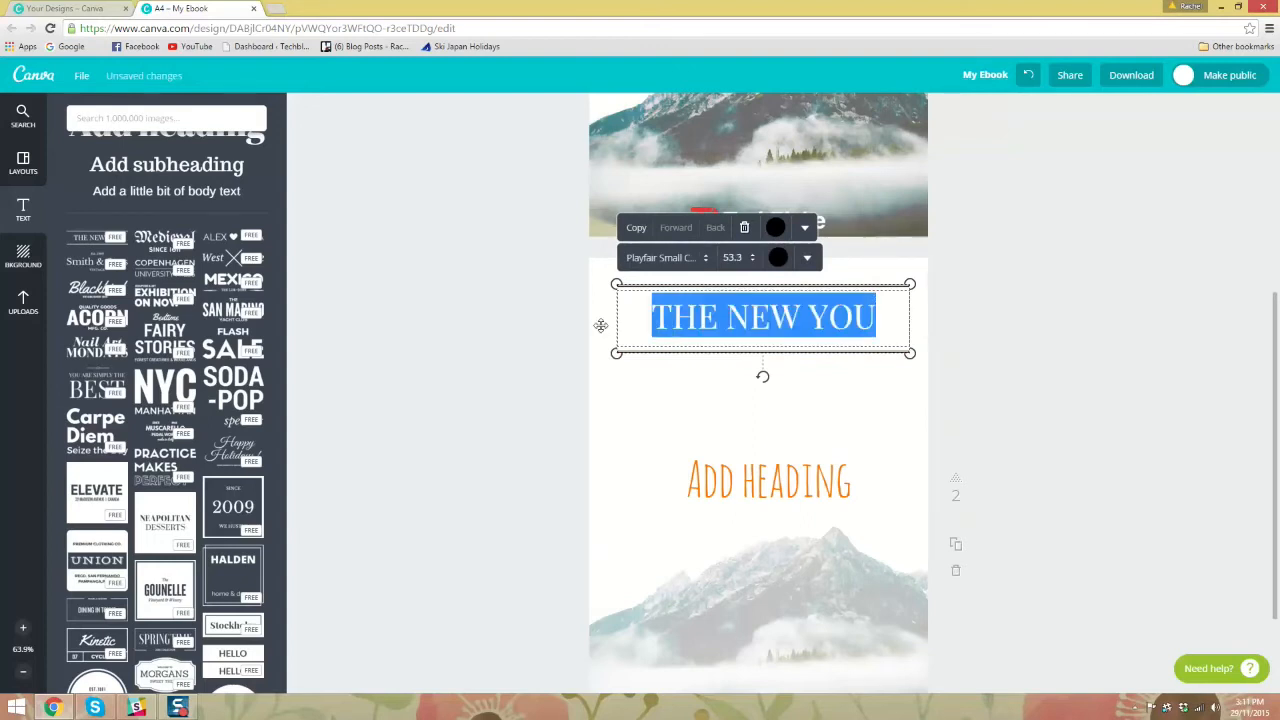
text(contents)
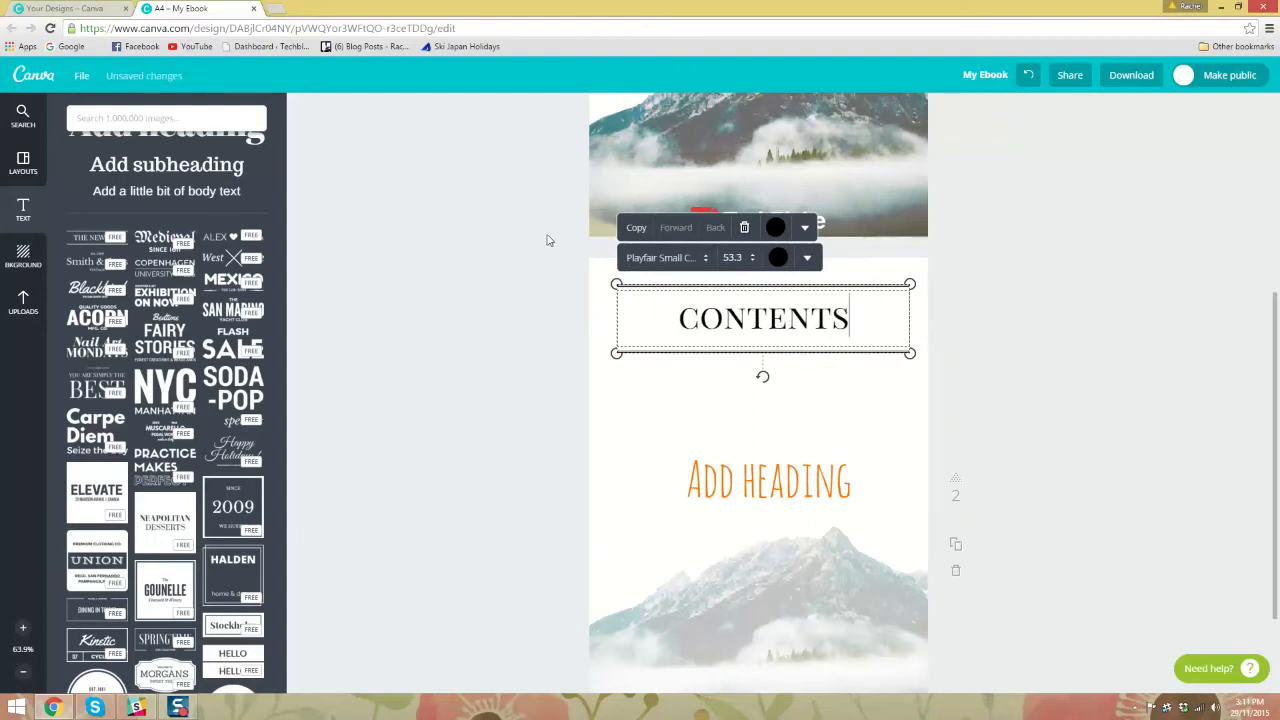
Step: Set the "contents" title in the Quicksand font and make it uppercase
click(660, 257)
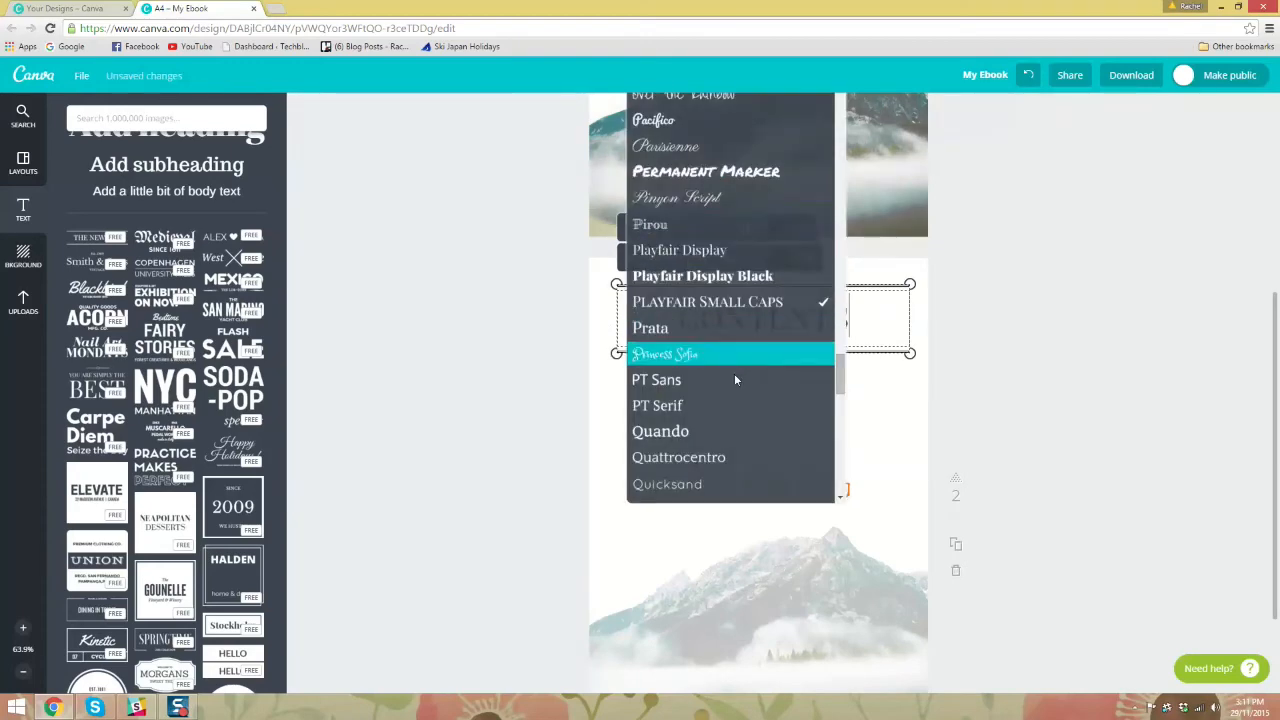
click(718, 486)
click(933, 329)
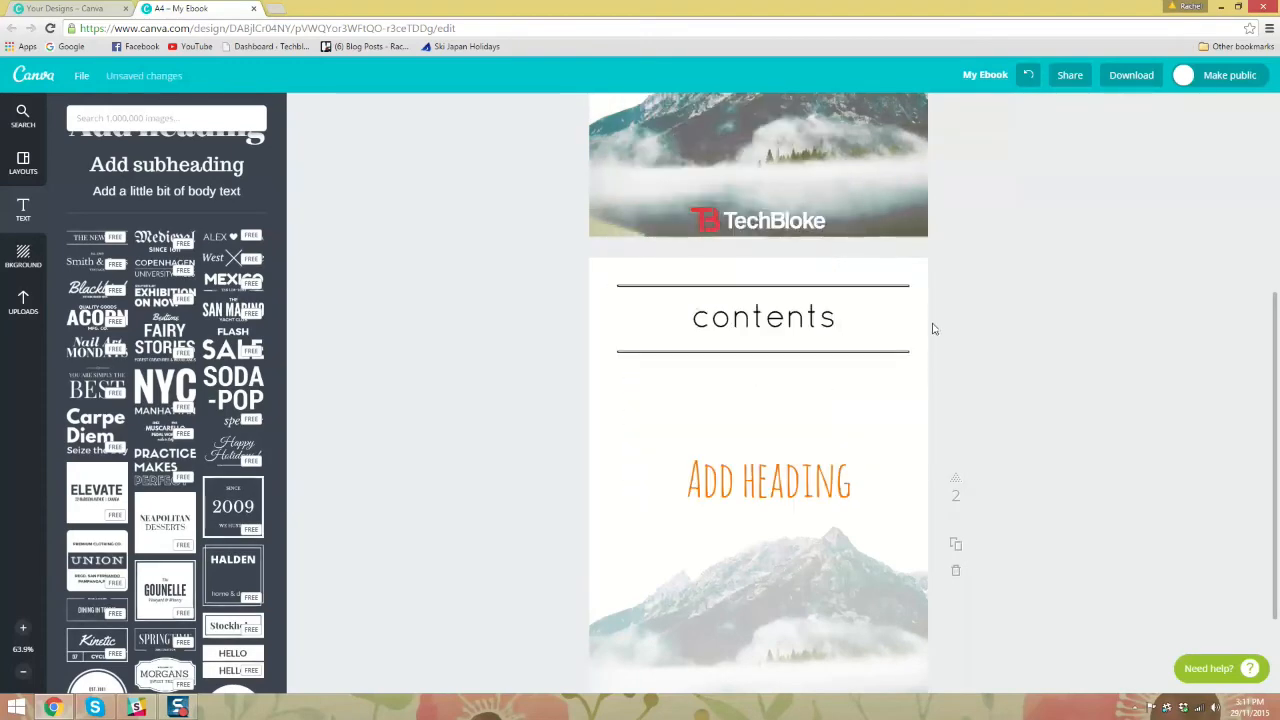
double_click(876, 314)
click(807, 257)
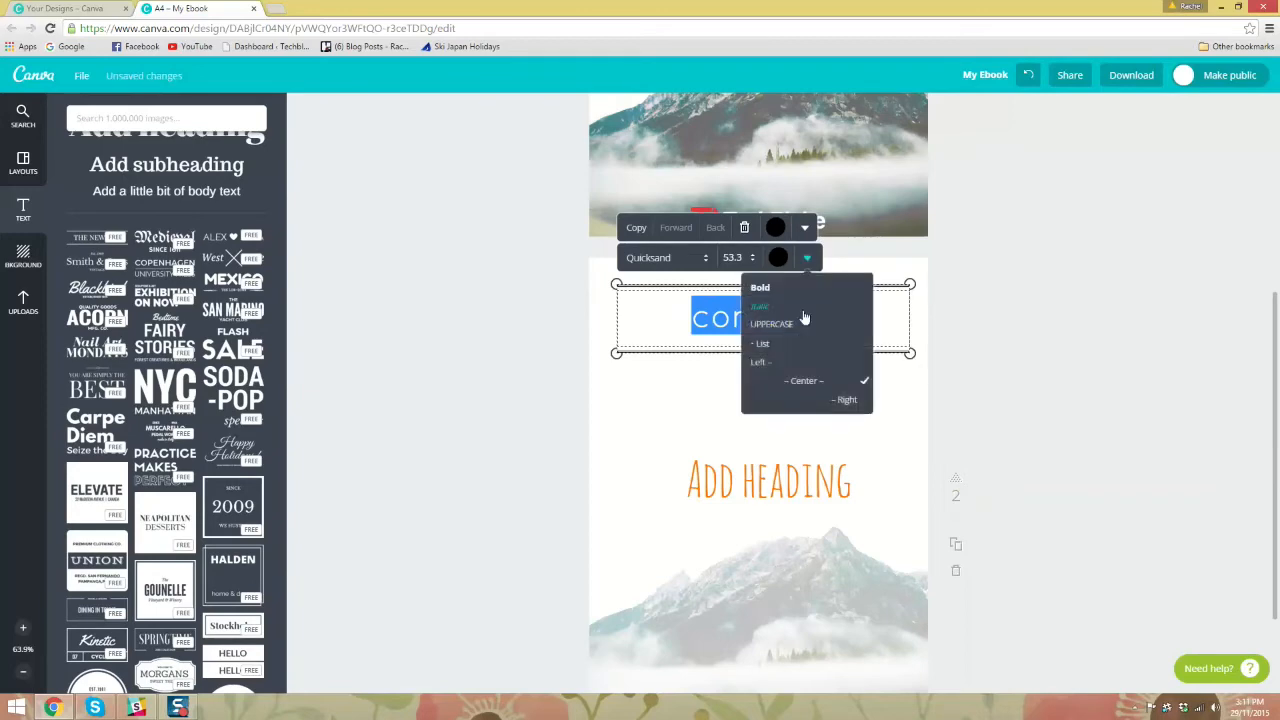
click(771, 324)
click(1028, 293)
Step: Reduce the orange "Add heading" text to size 56 and move it just beneath the framed CONTENTS title
scroll(1027, 292, down, 1)
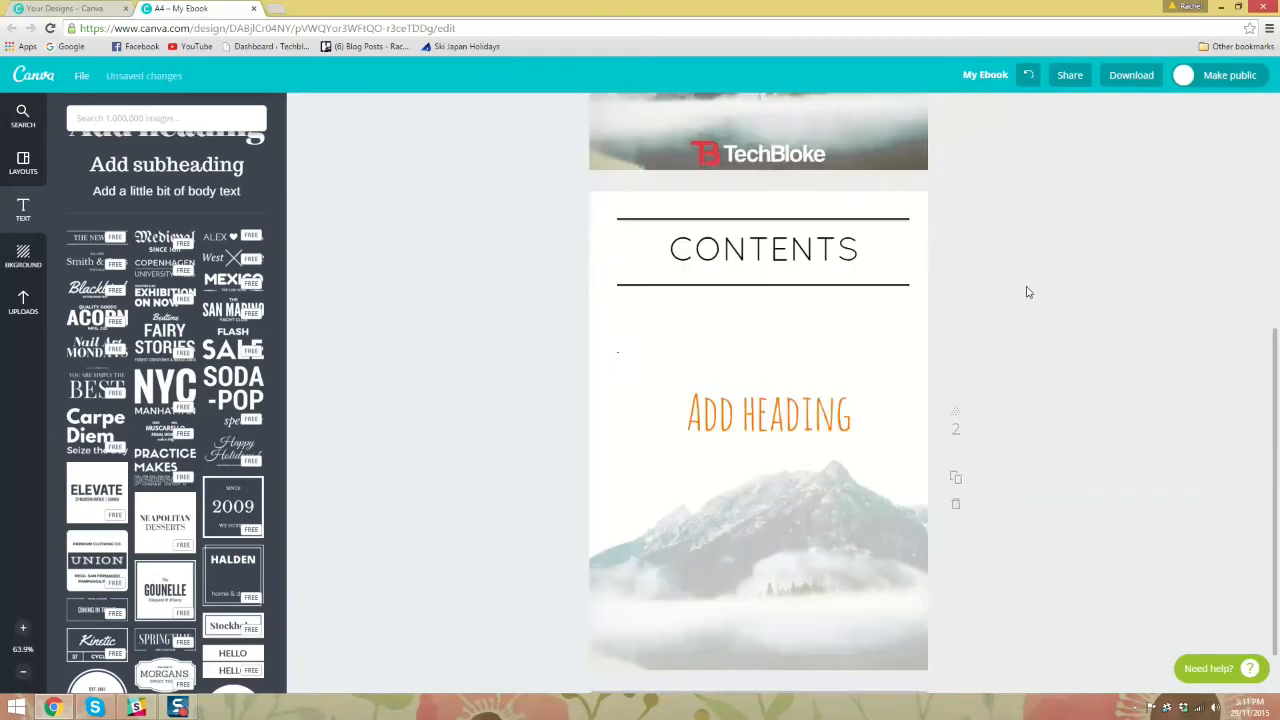
double_click(790, 416)
click(810, 348)
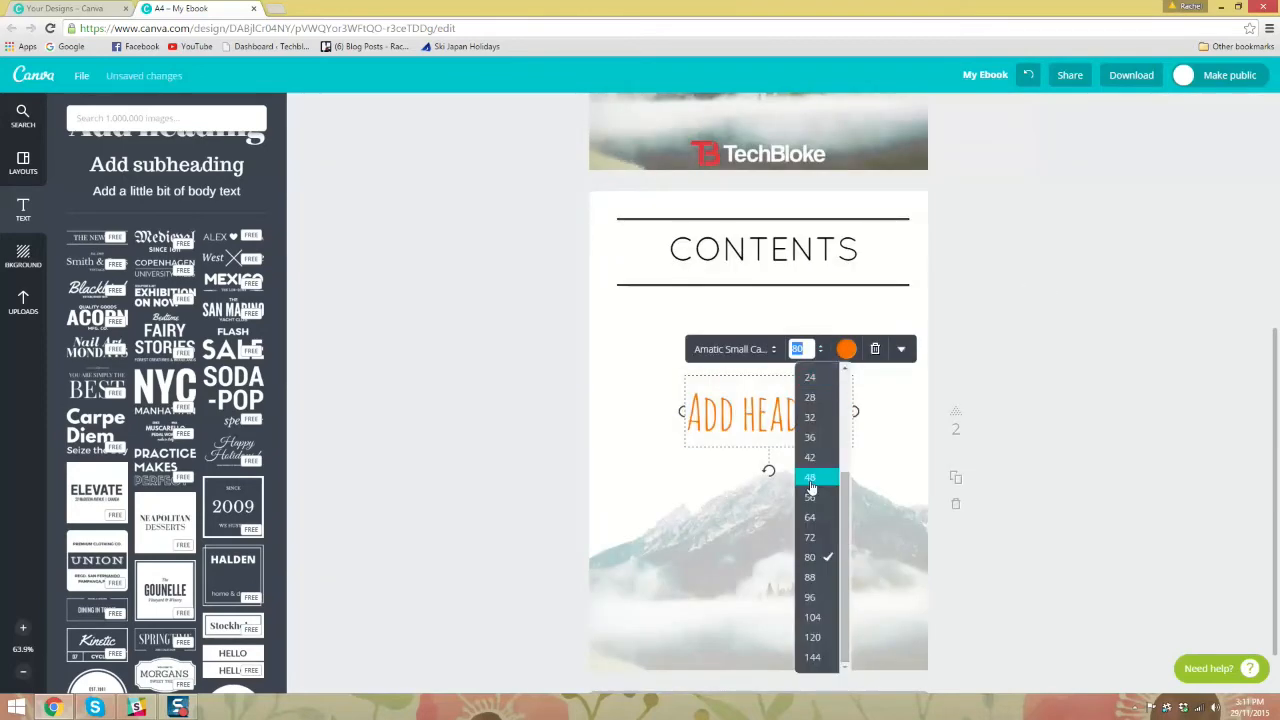
click(815, 470)
drag(864, 381, 683, 330)
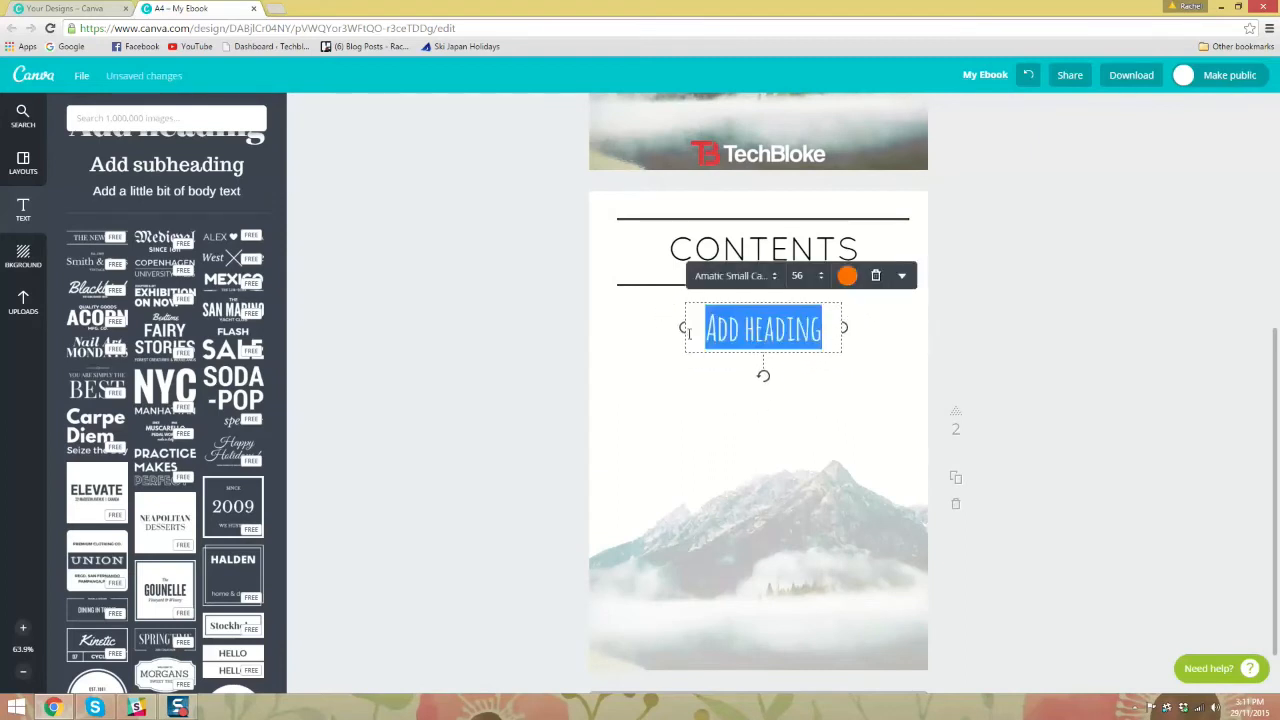
Step: Replace the orange placeholder heading with the list entry "1. Contents"
key(BackSpace)
text(1.)
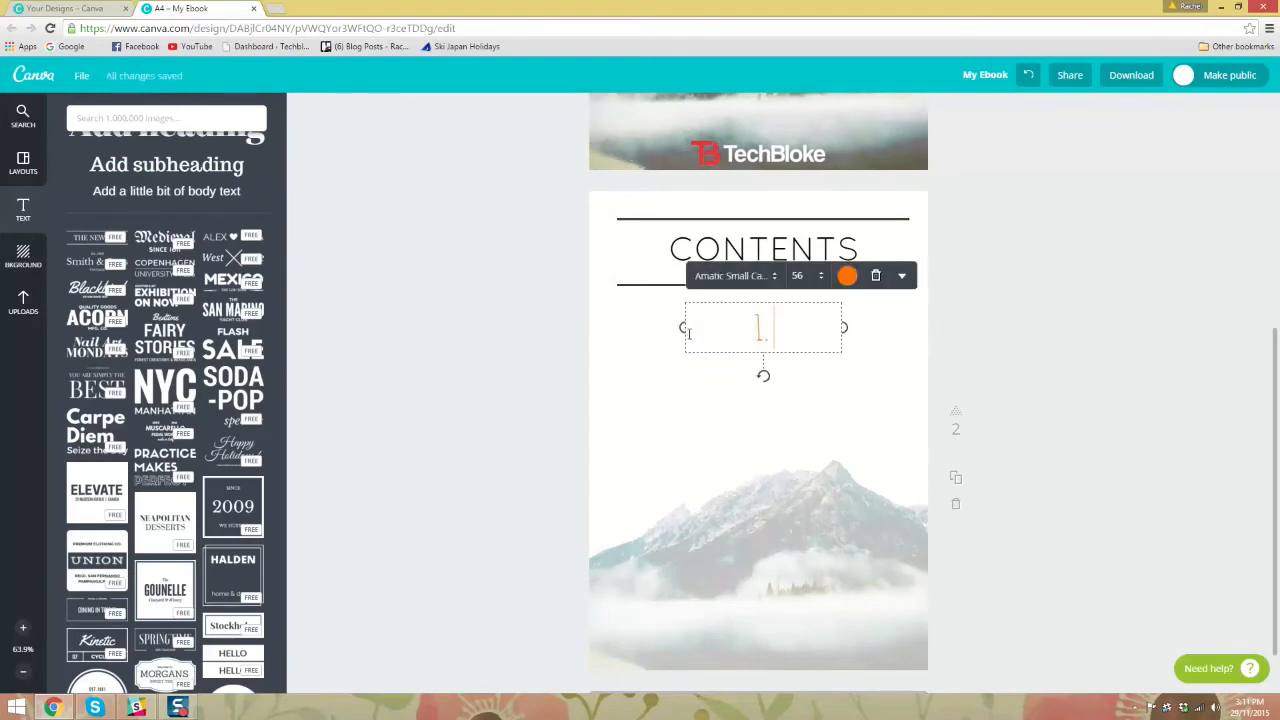
text( In)
key(BackSpace)
key(BackSpace)
text(Cone)
key(BackSpace)
text(tents)
Step: Add the list entries "2. Introduction" and "3. How to use canva" on separate lines below the first
key(Return)
text(2)
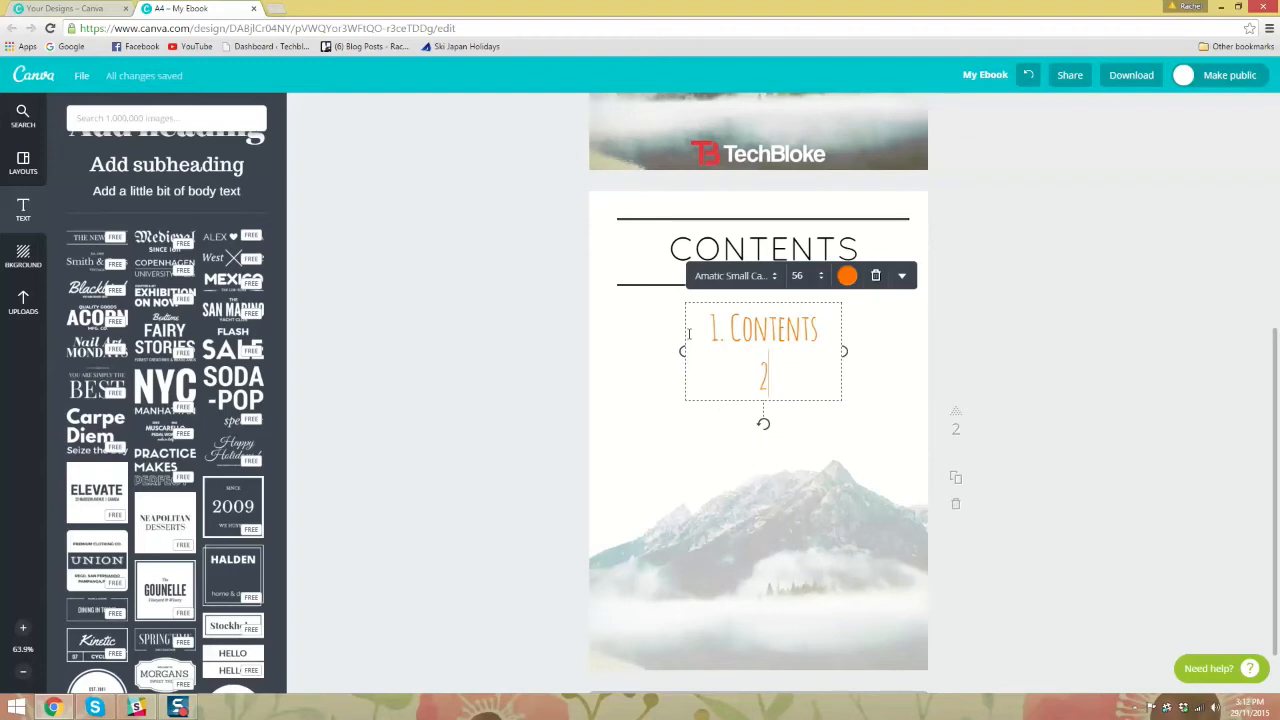
text(. Introduction)
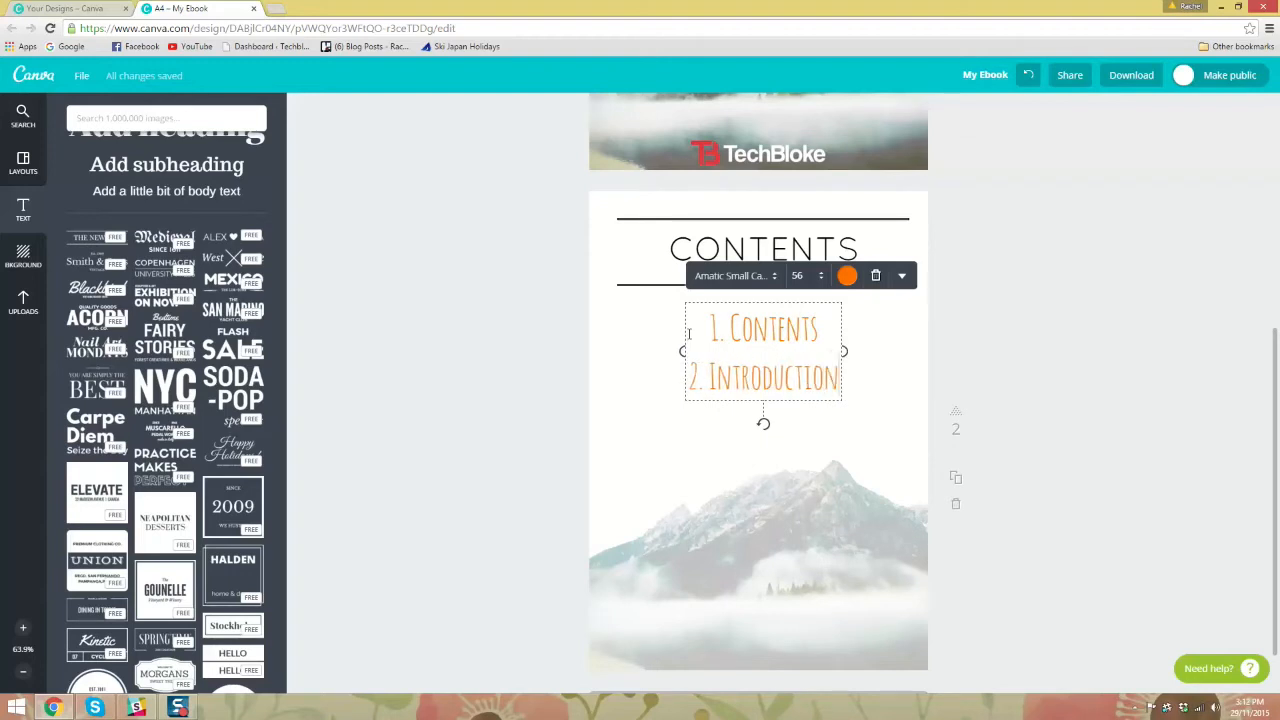
key(Return)
text(3. How)
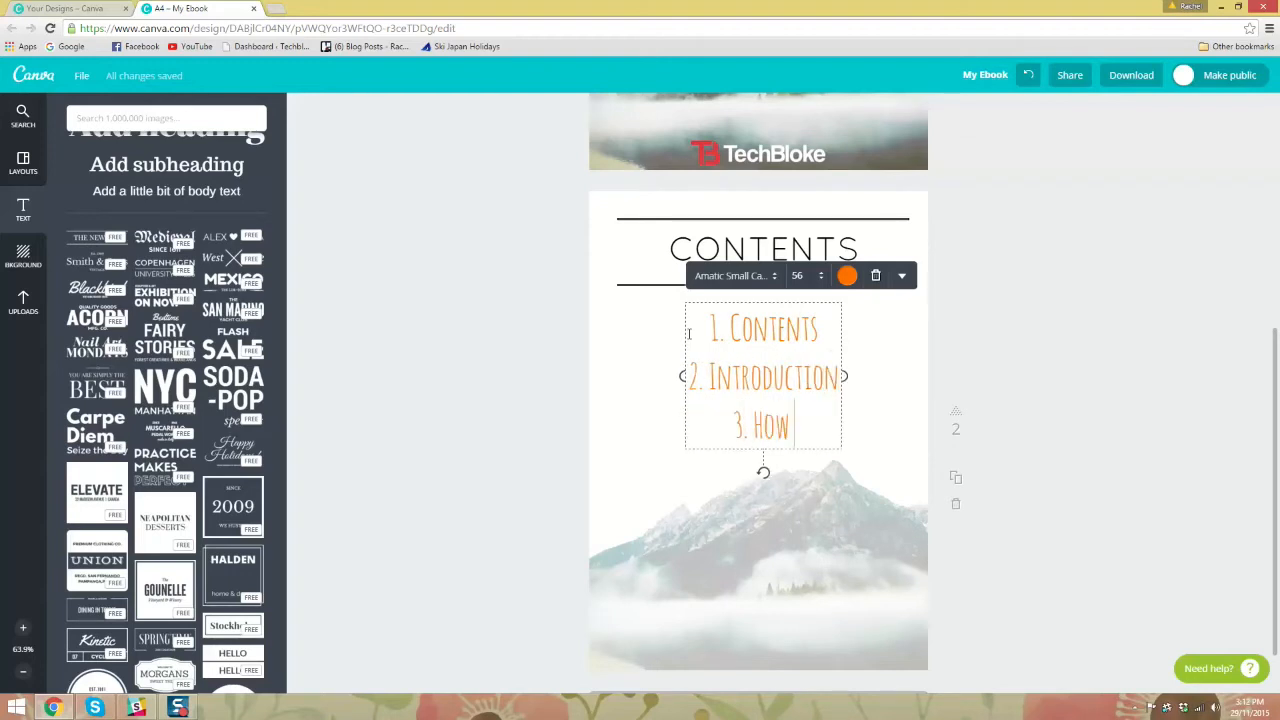
text( to use can)
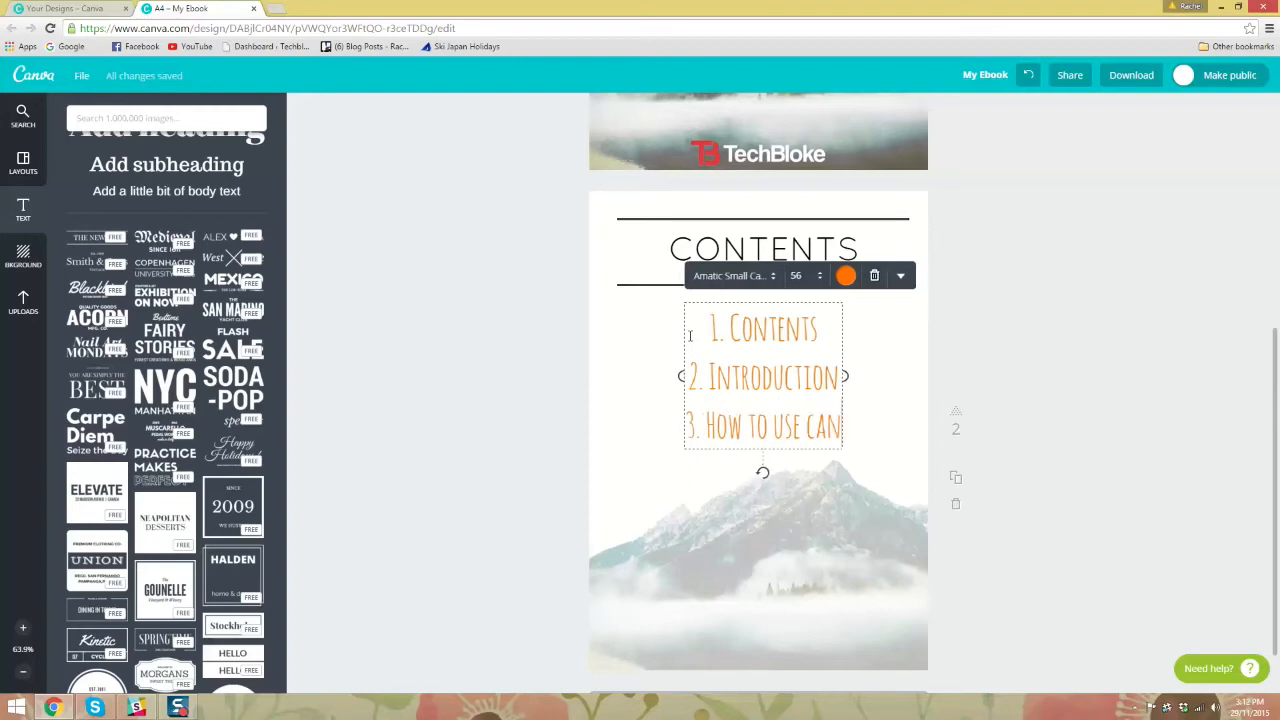
text(va)
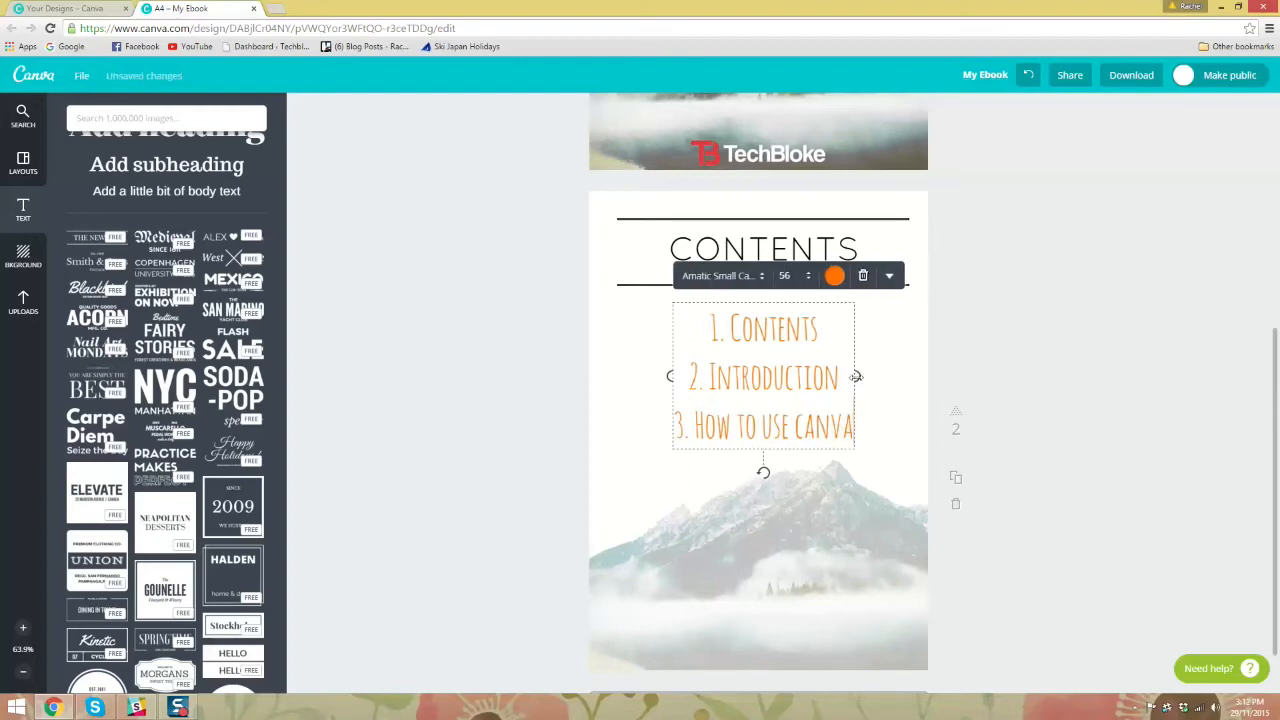
Step: Widen the list's text box slightly and center it under the CONTENTS title, a little closer to the lower line
mouse_move(850, 376)
mouse_down()
mouse_move(877, 375)
mouse_move(842, 373)
mouse_move(864, 376)
mouse_up()
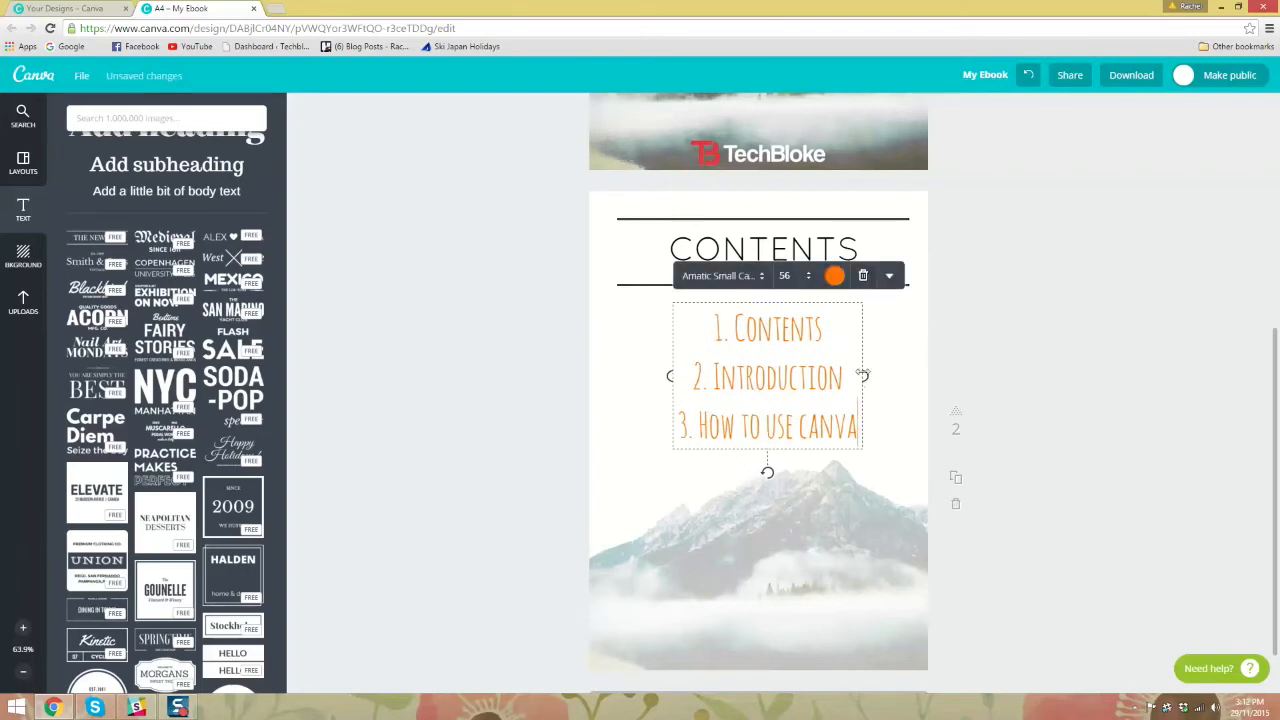
drag(865, 375, 880, 331)
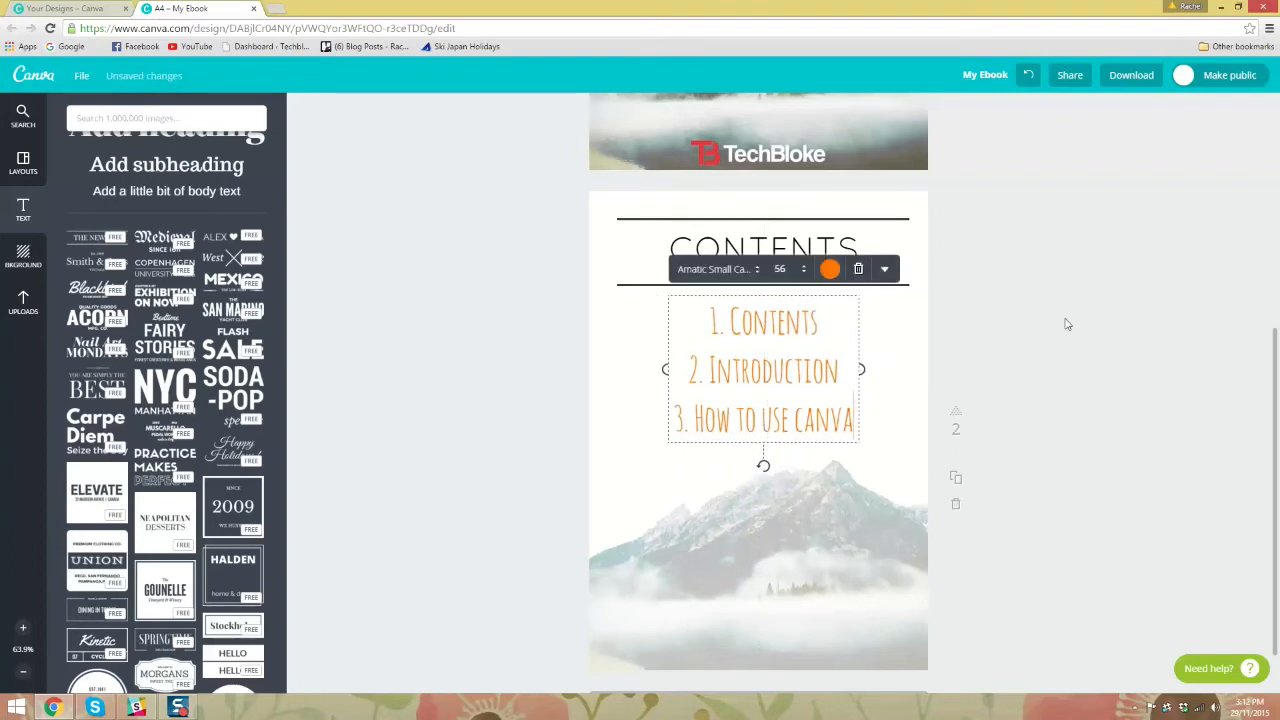
click(1063, 323)
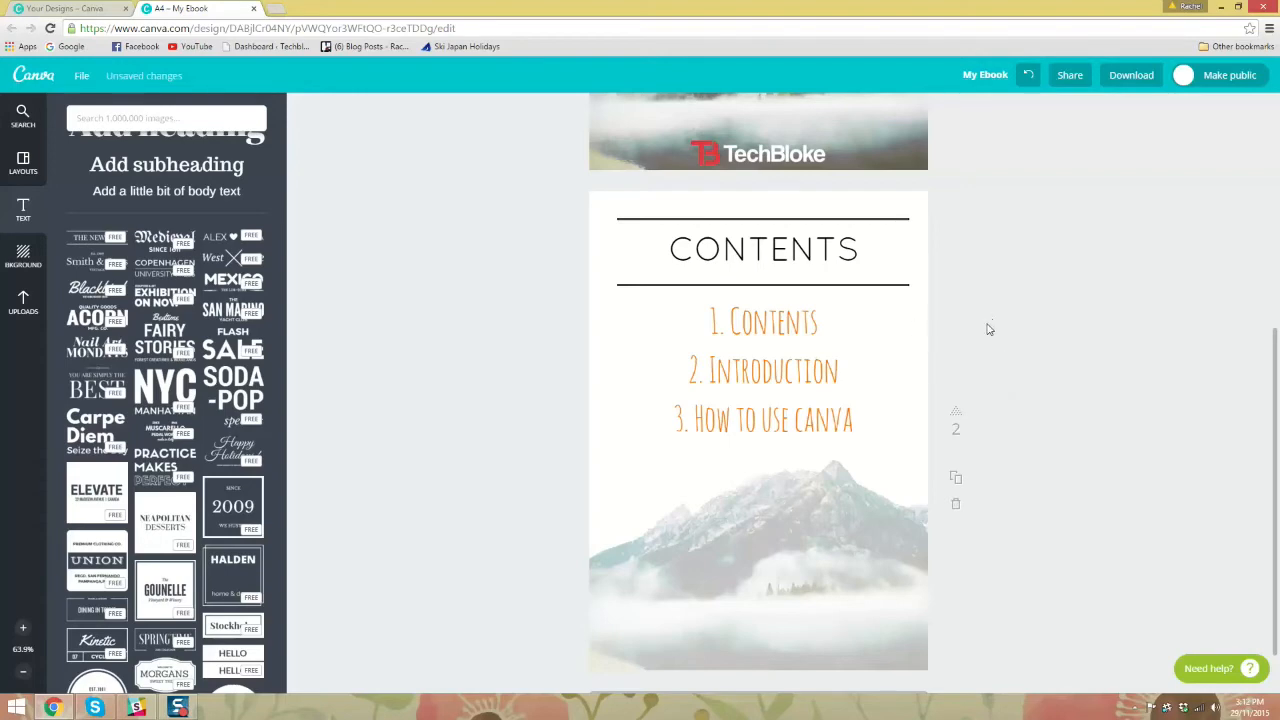
scroll(990, 333, down, 1)
scroll(993, 337, up, 5)
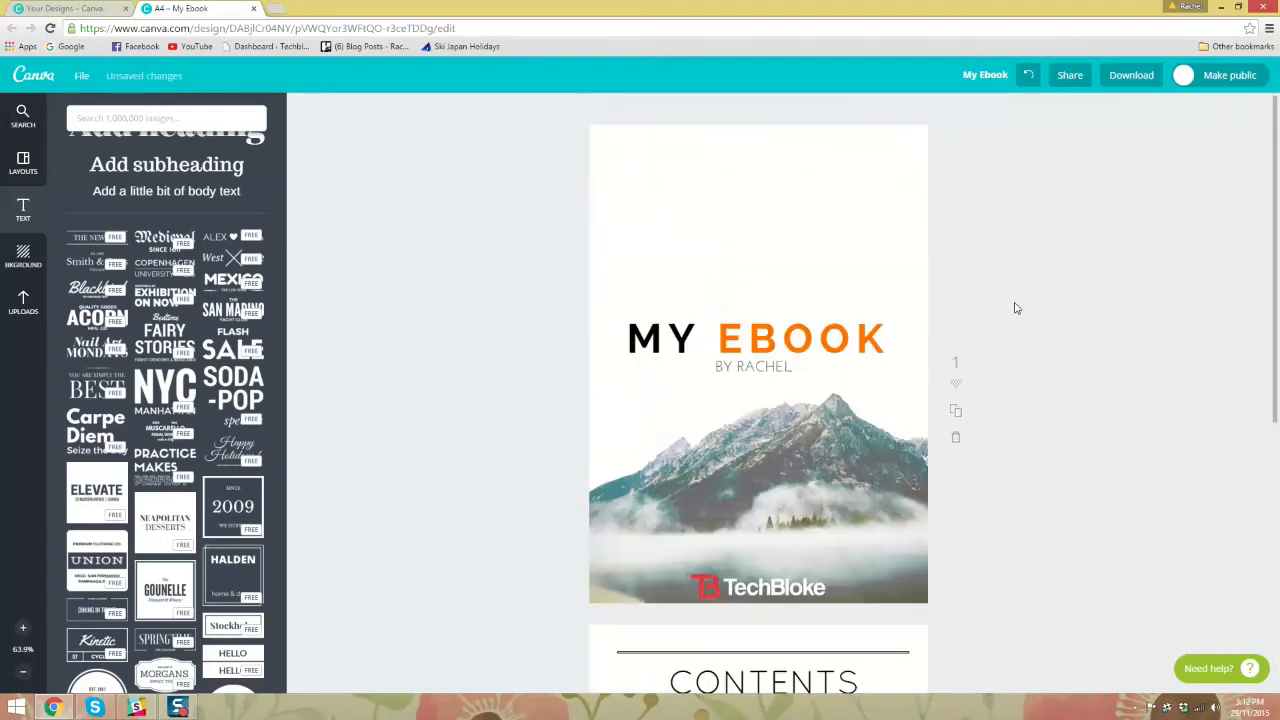
scroll(1014, 312, down, 5)
scroll(797, 346, up, 2)
scroll(816, 530, down, 1)
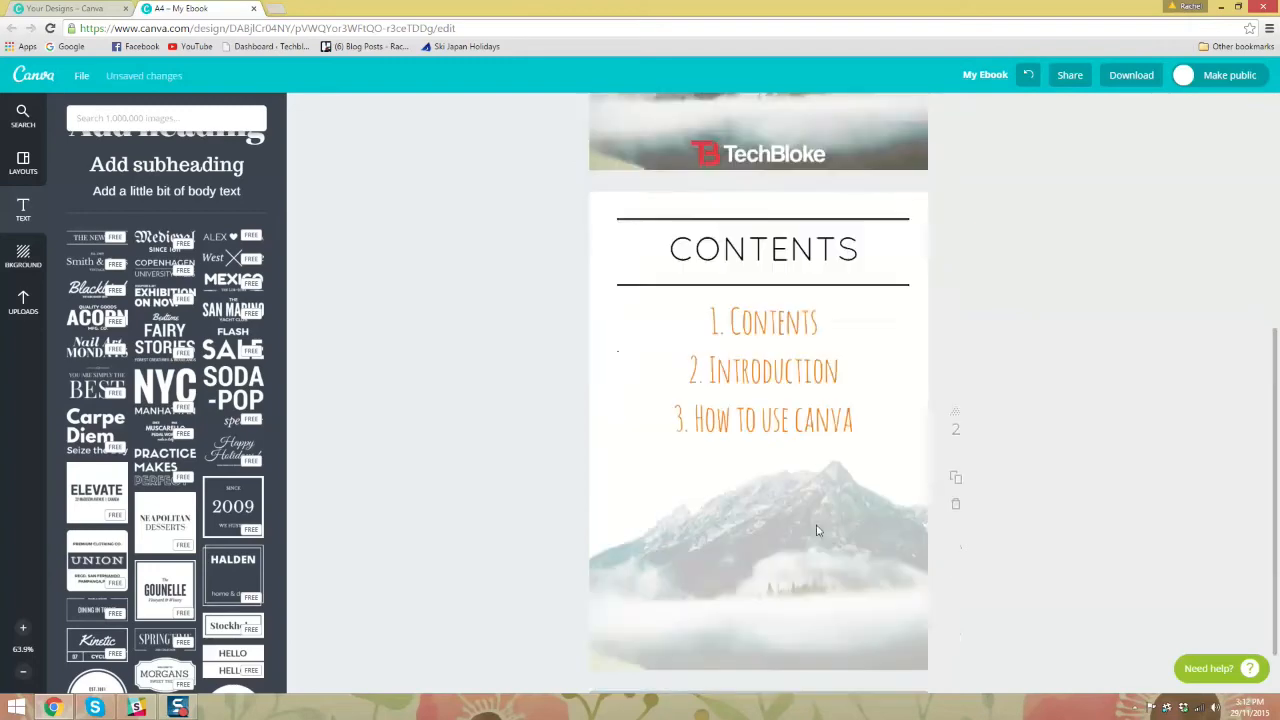
Step: Find the TechBloke logo with white lettering among the uploaded images and place it at the bottom of the second page
scroll(816, 530, down, 1)
click(774, 571)
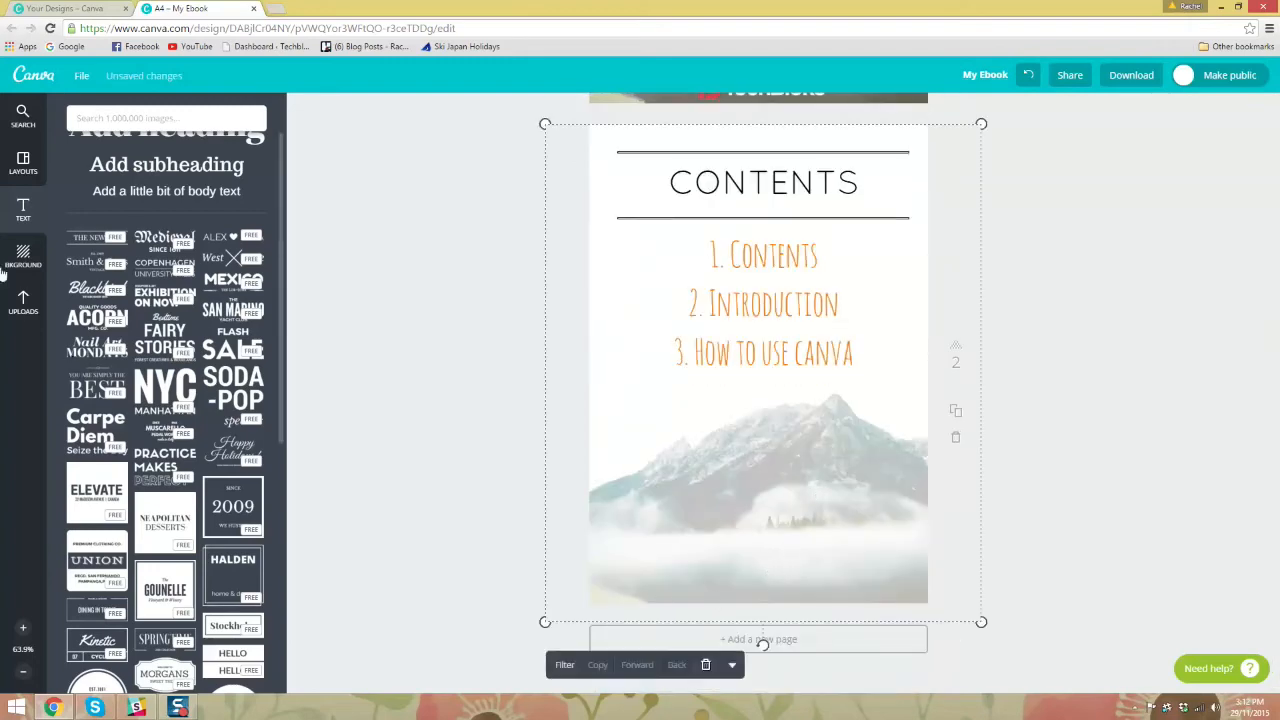
click(27, 302)
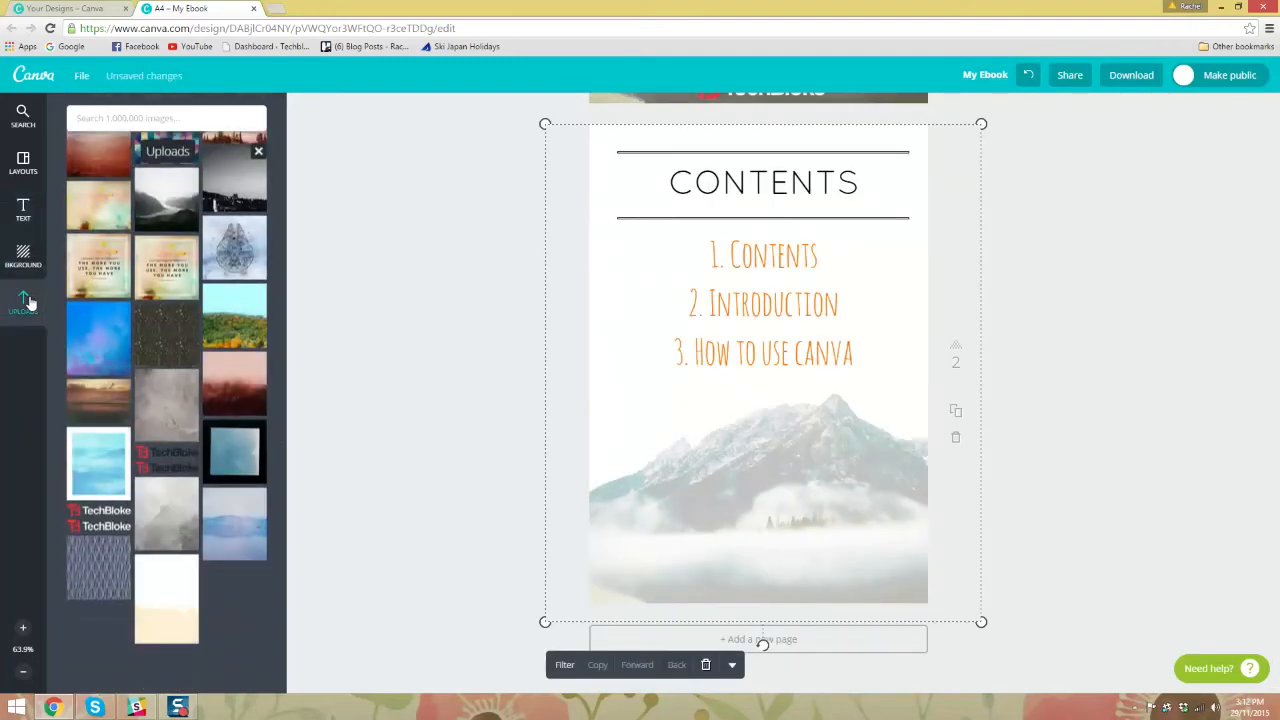
scroll(217, 340, up, 5)
scroll(255, 305, down, 3)
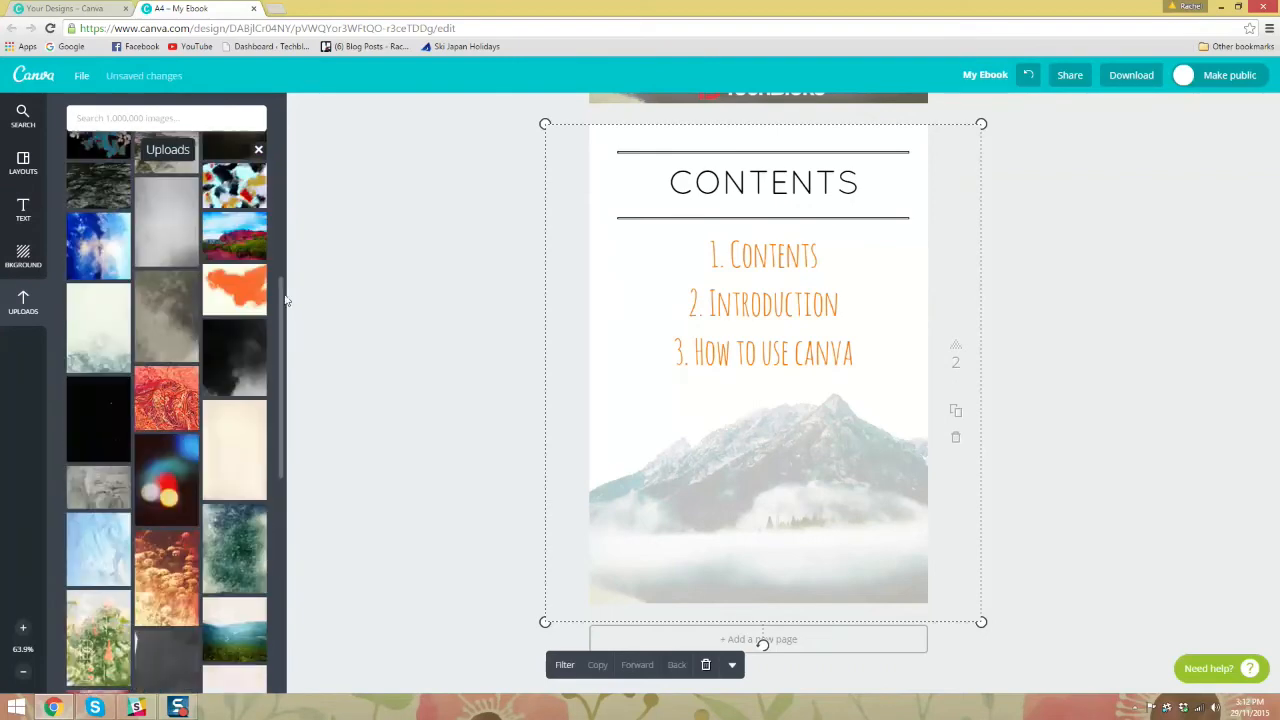
drag(282, 307, 282, 517)
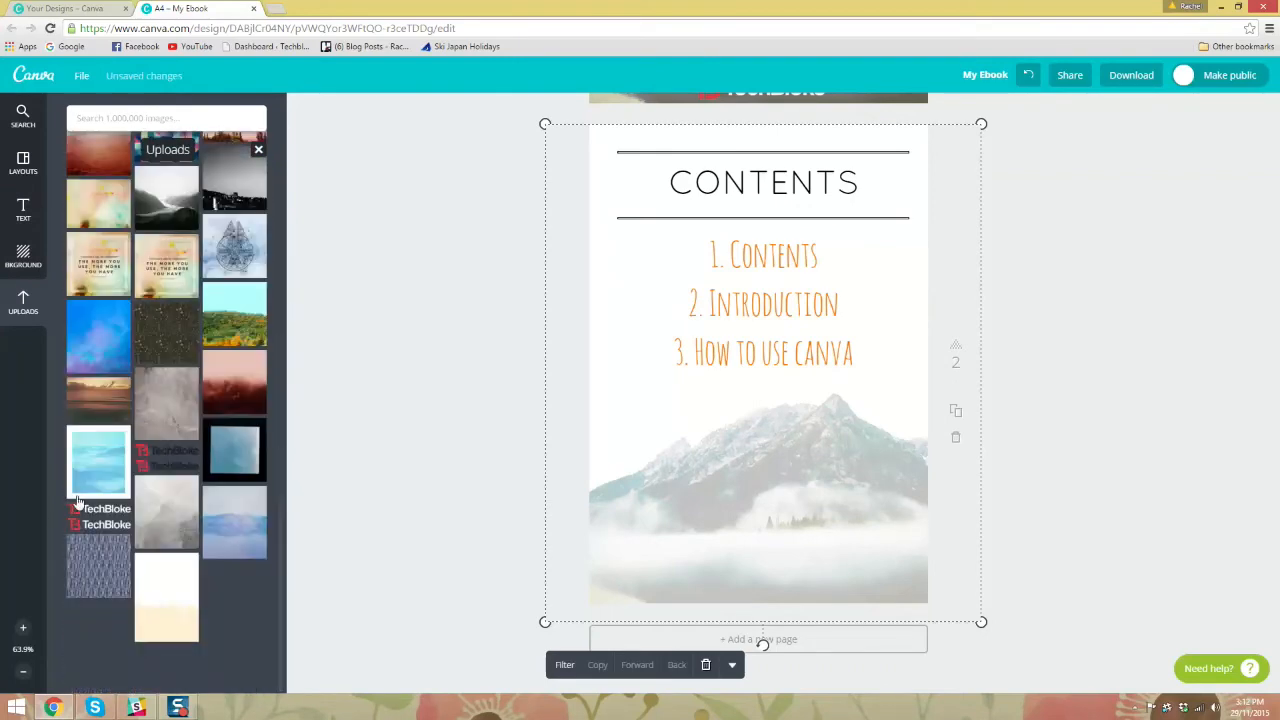
drag(100, 517, 747, 587)
Step: Check the Facebook image source for uploads and return to the uploaded images
scroll(224, 332, up, 10)
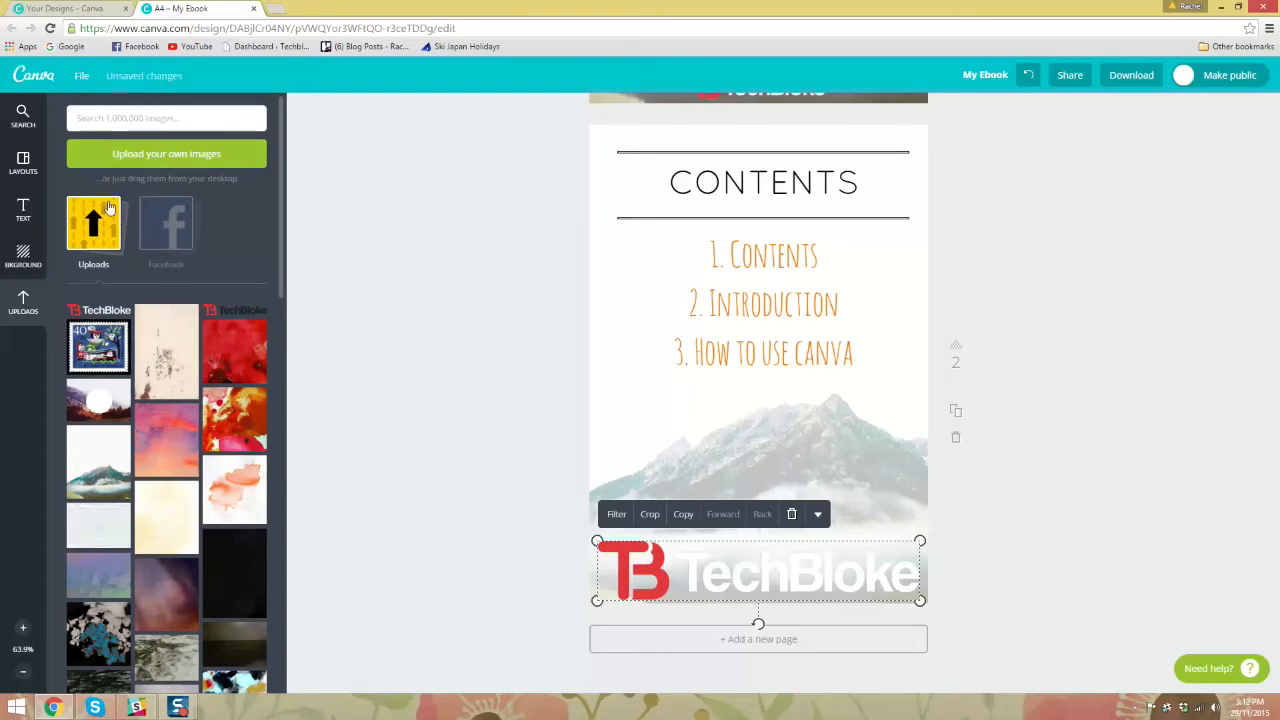
click(195, 224)
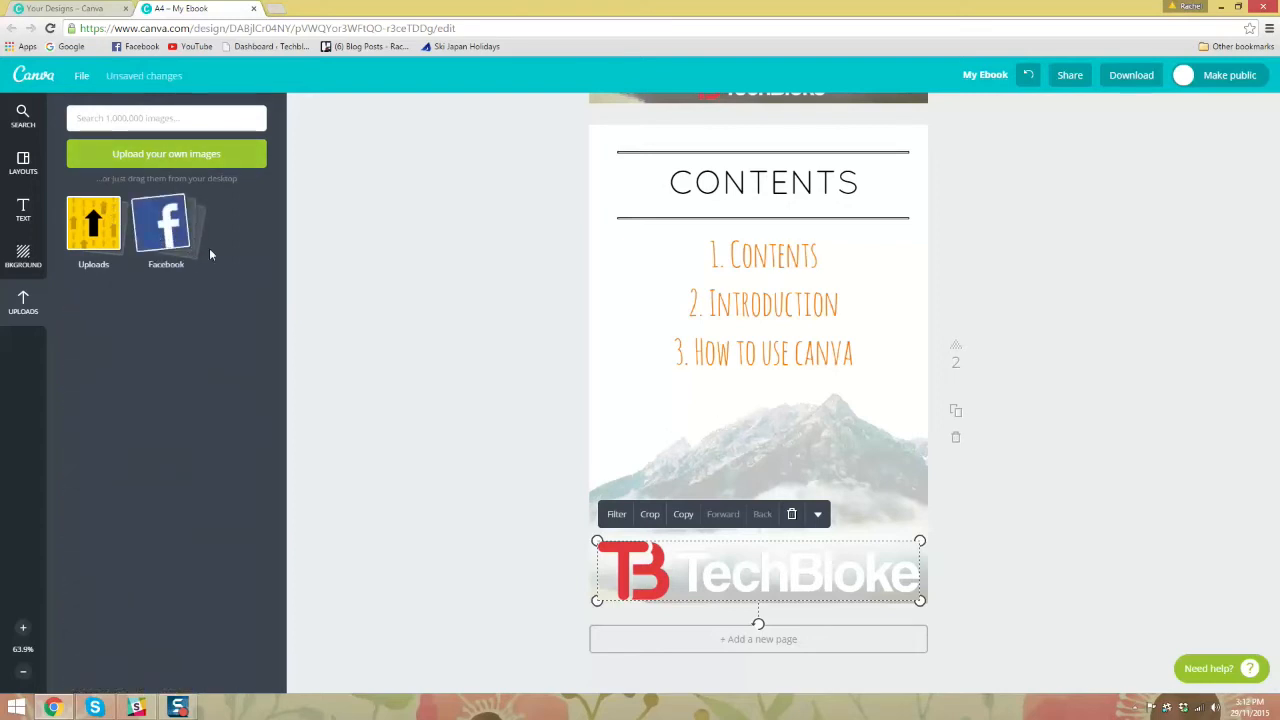
click(93, 223)
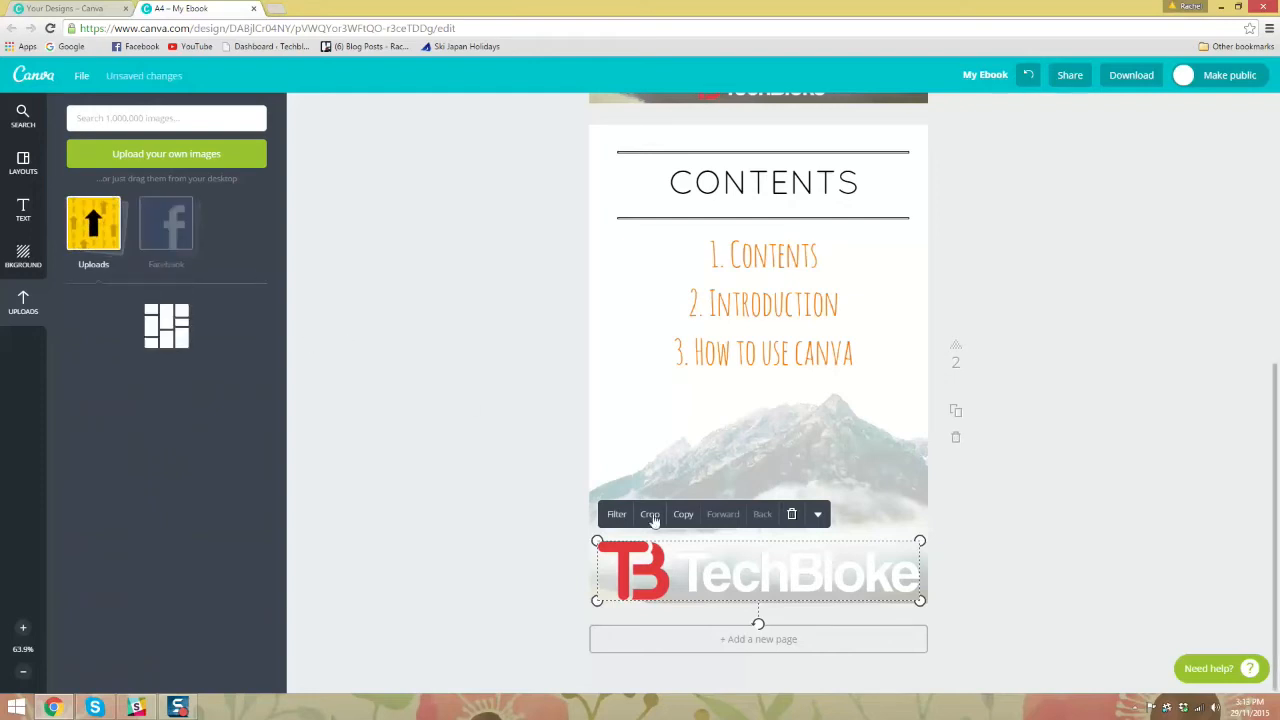
Step: Shrink the TechBloke logo to about a third of the page width and center it near the bottom edge
drag(920, 541, 782, 581)
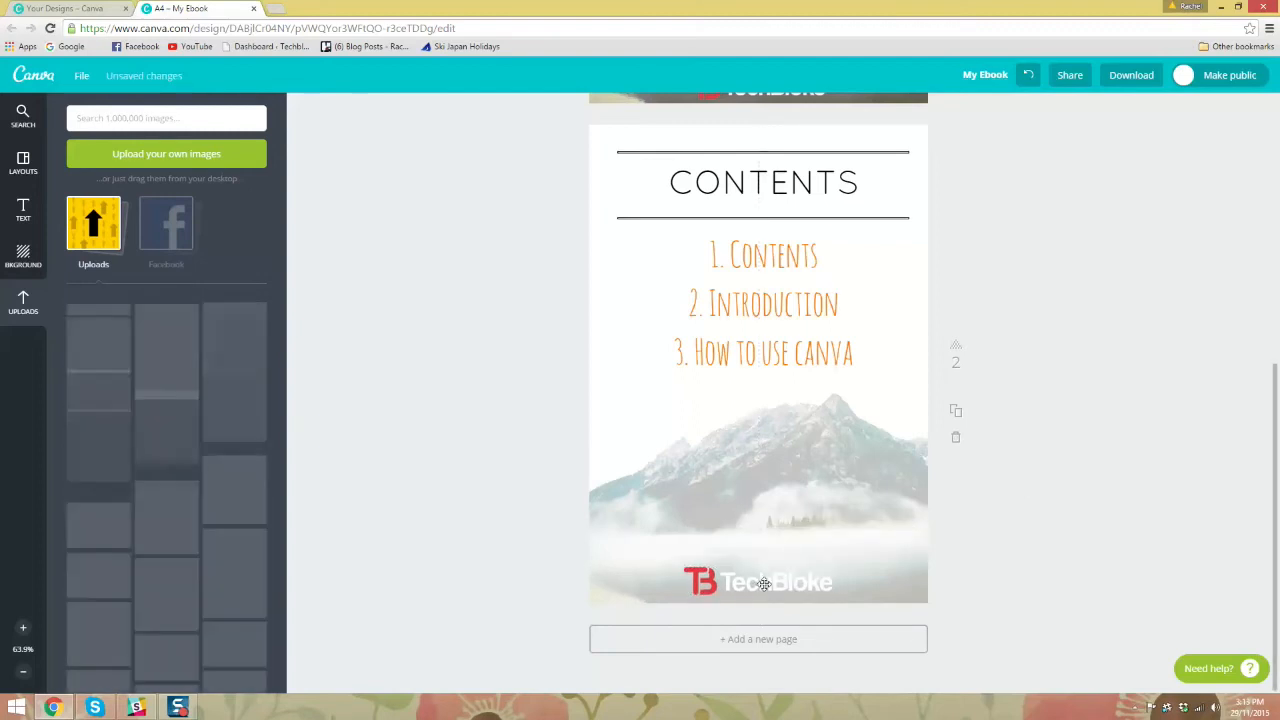
drag(835, 566, 804, 590)
click(1065, 421)
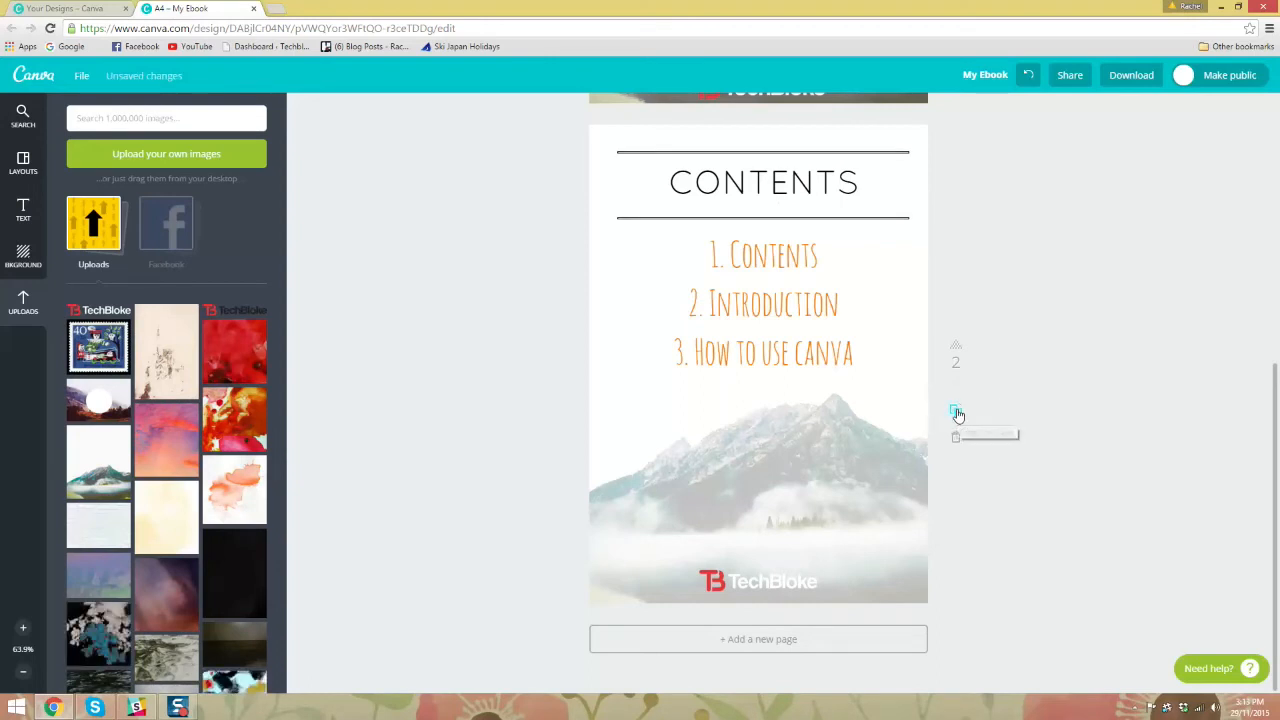
Step: Duplicate the contents page and change the title on the copy to "INTRODUCTION"
click(957, 413)
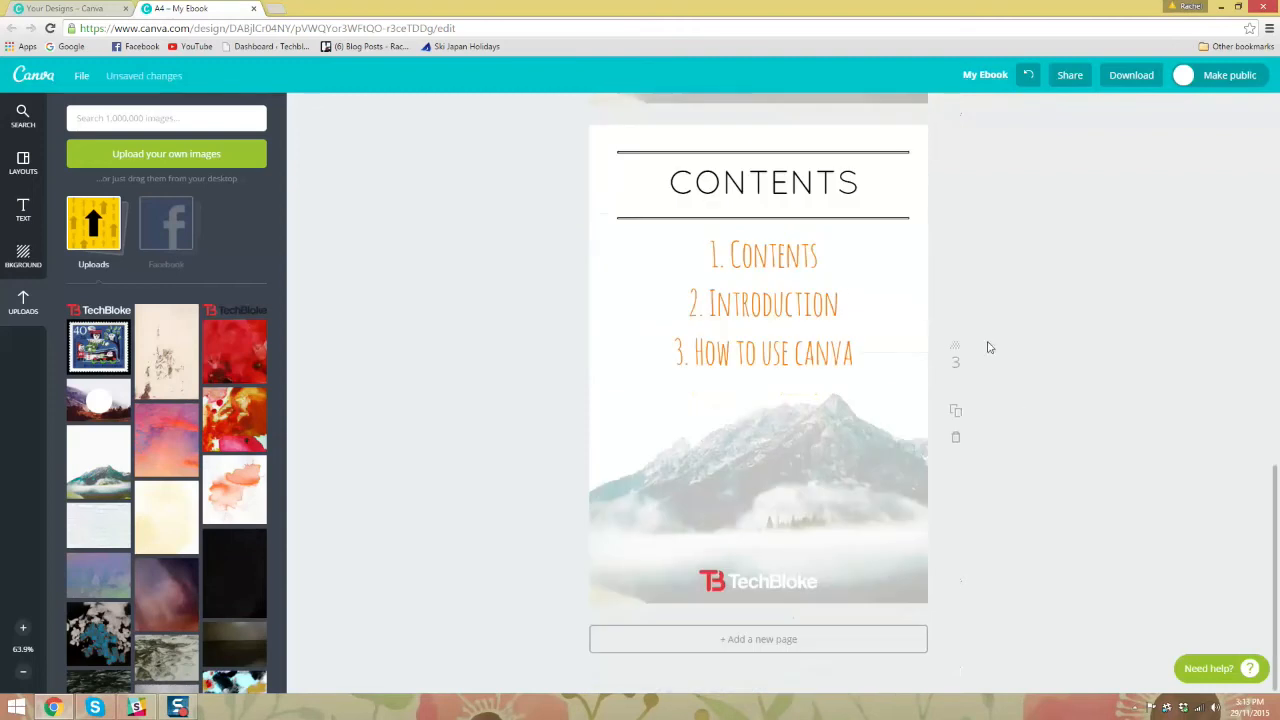
double_click(783, 188)
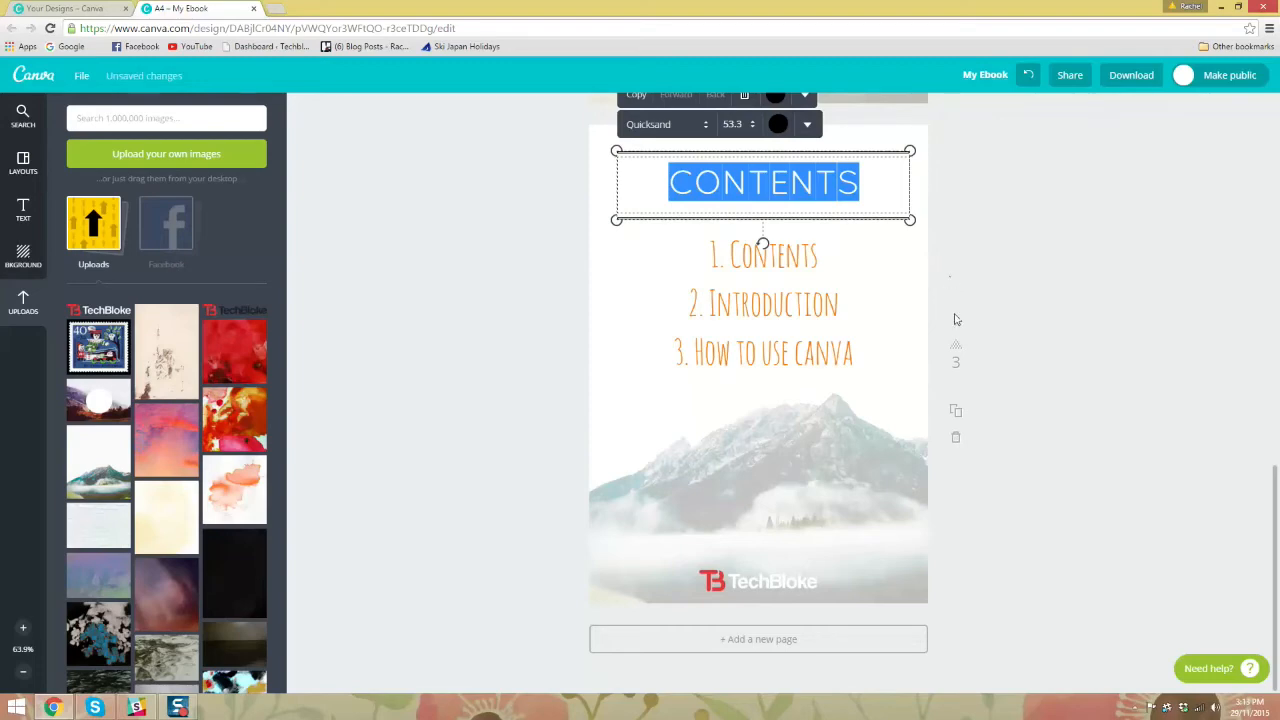
scroll(891, 314, up, 1)
text(INTRO)
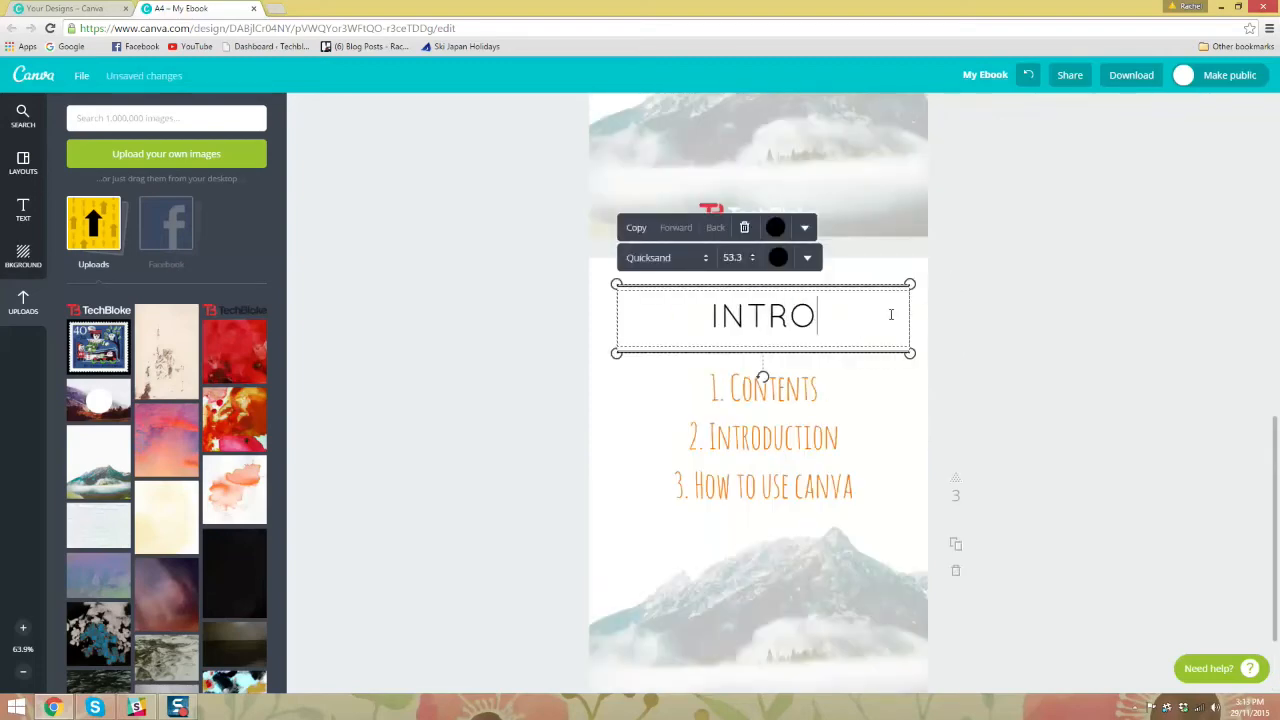
text(DUCTION)
click(1037, 406)
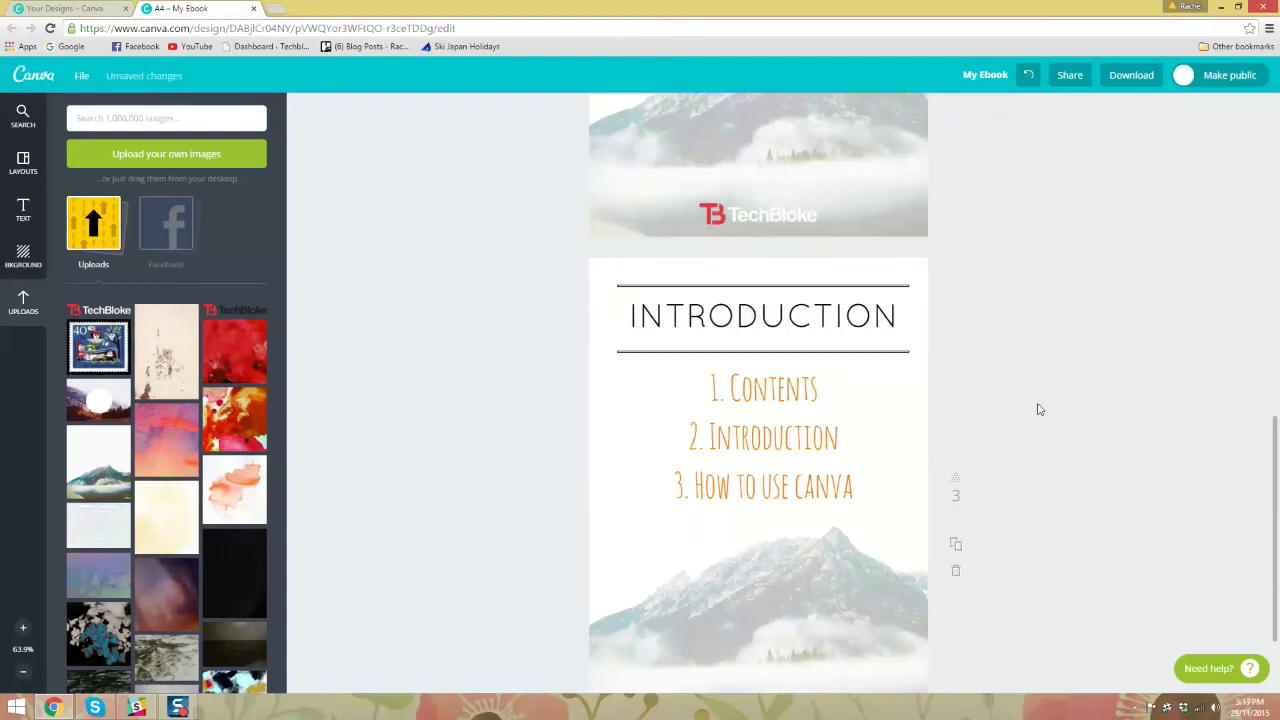
Step: Replace the contents list on the introduction page with a greeting reading "HI MY NAME IS" followed by the author's first name
scroll(1000, 430, down, 1)
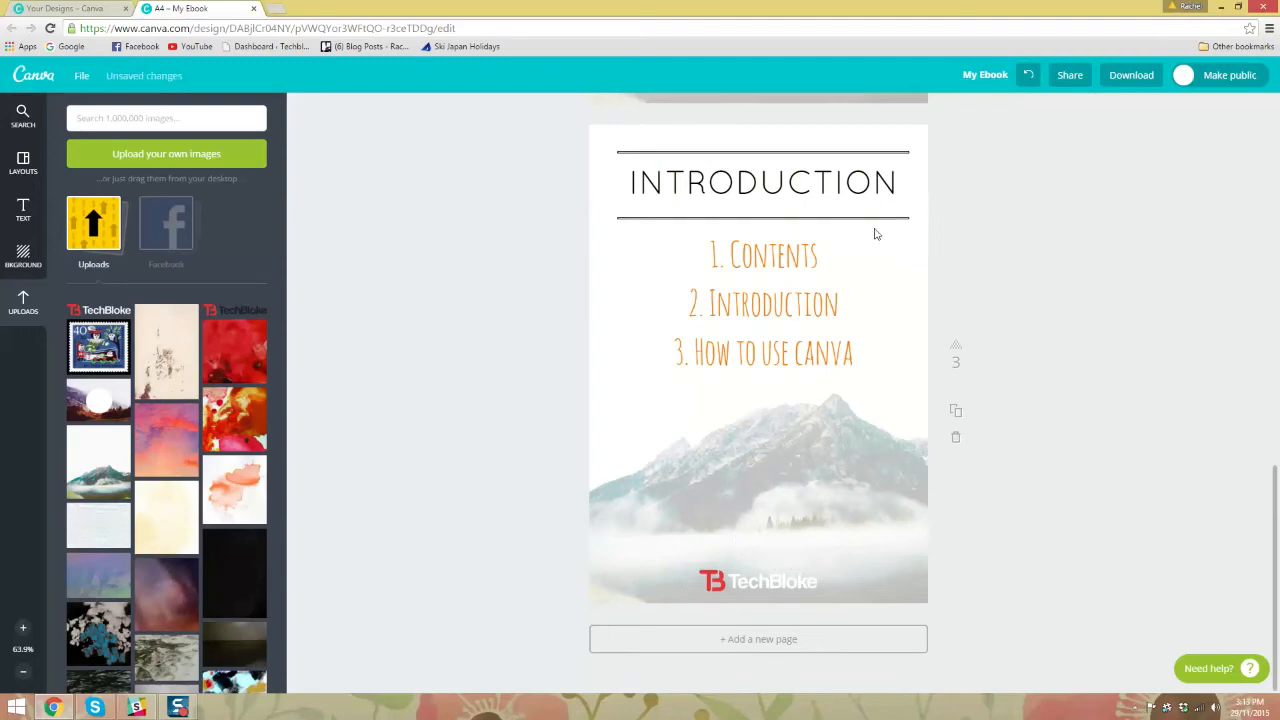
click(805, 274)
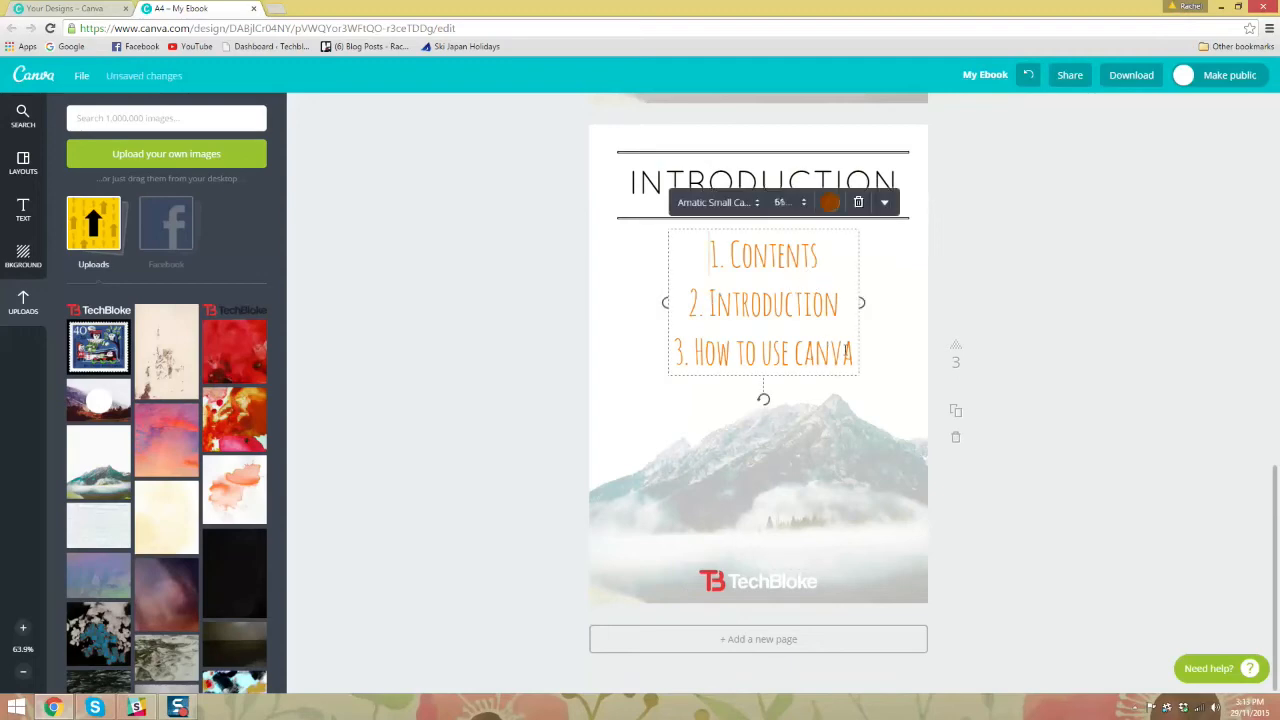
drag(855, 358, 707, 250)
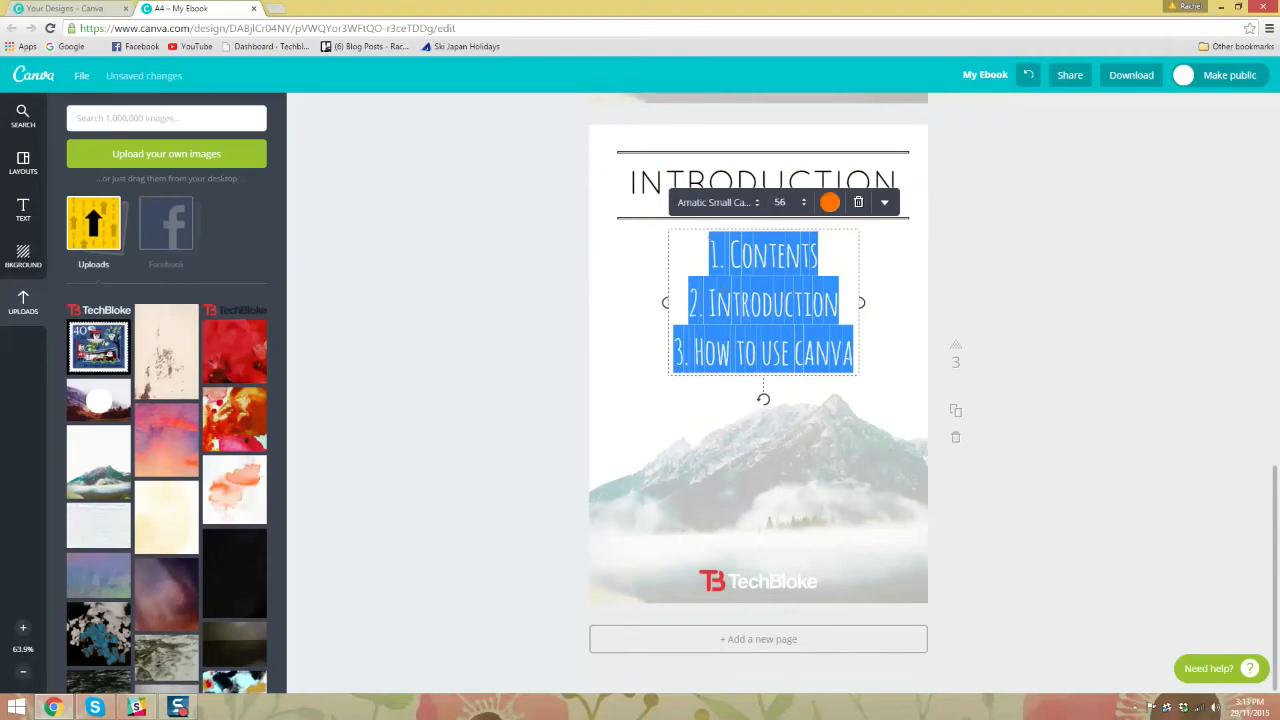
text(HI)
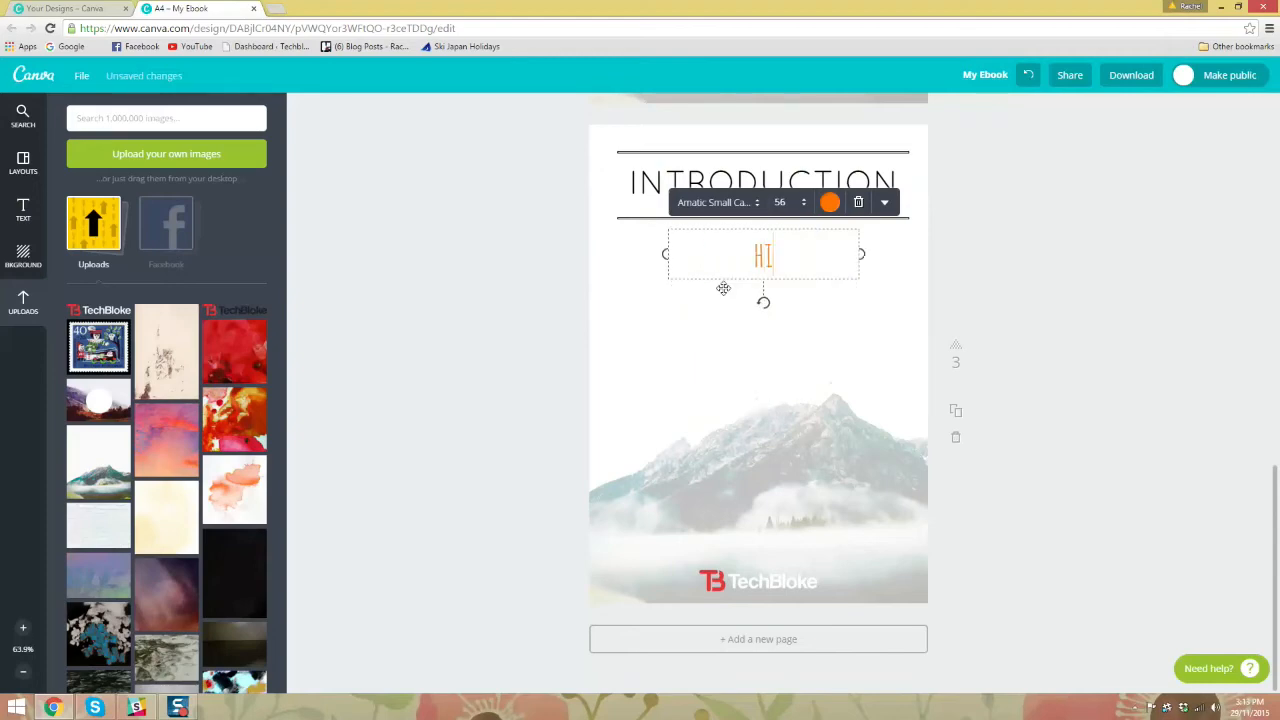
text( MY NAME IS IS RACHEL)
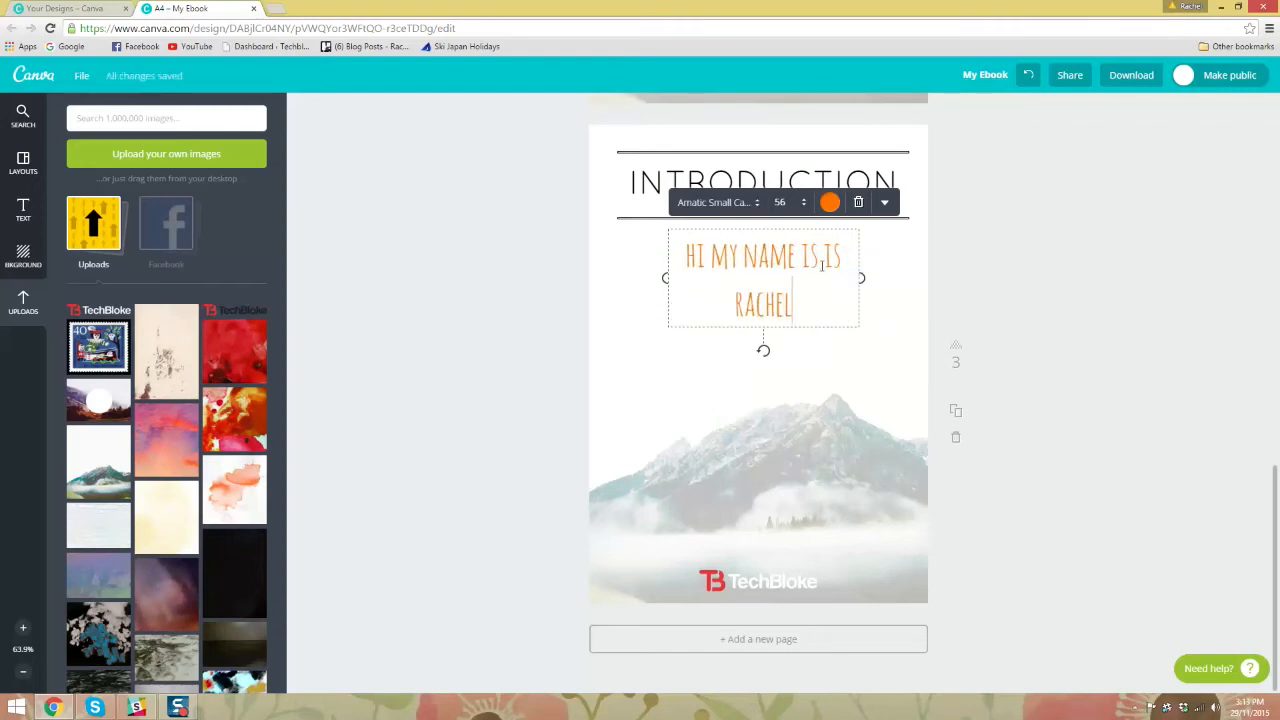
key(BackSpace)
key(BackSpace)
key(BackSpace)
key(BackSpace)
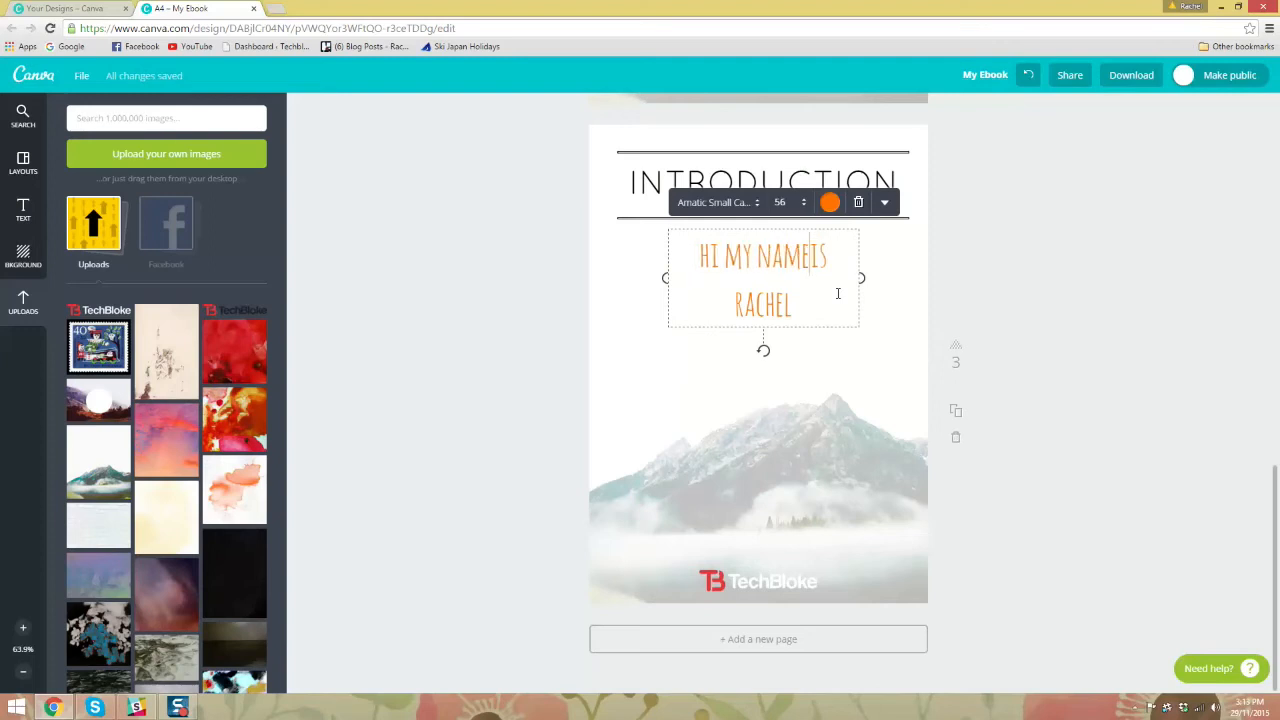
Step: Widen the greeting's text box to fit on one line and center it below the INTRODUCTION title
drag(862, 277, 814, 286)
click(868, 313)
click(847, 251)
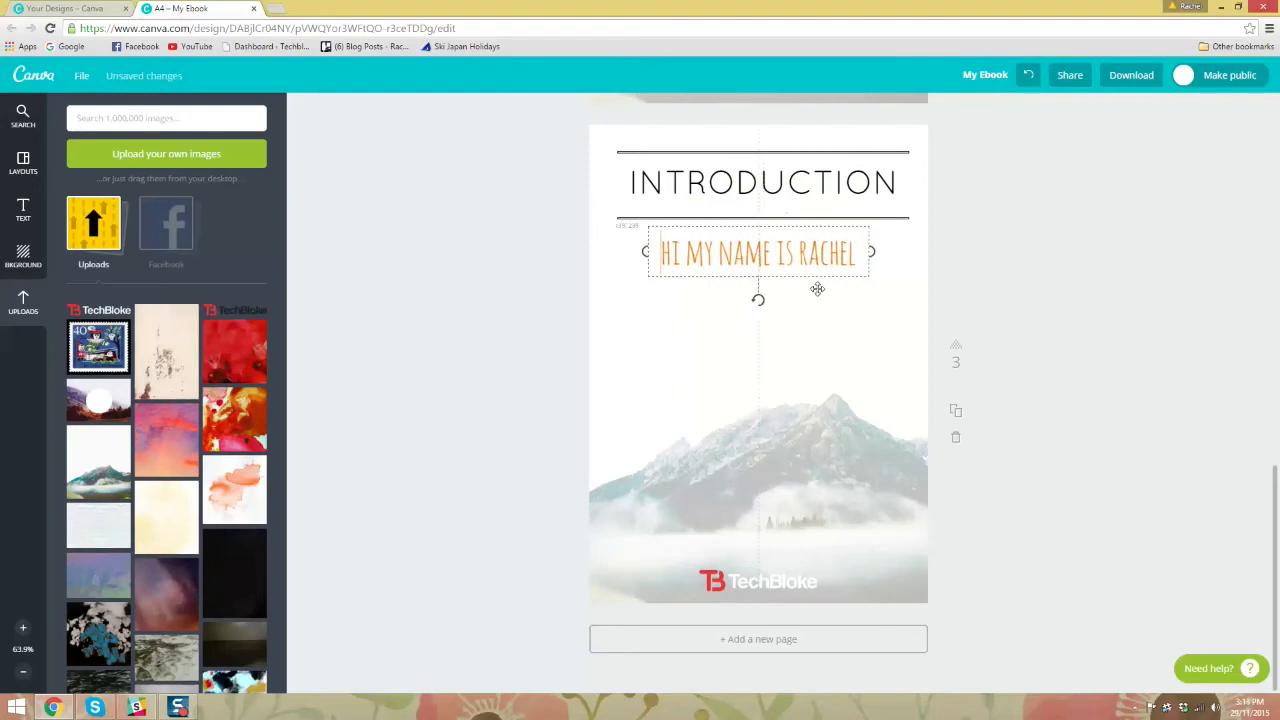
click(1049, 249)
Step: Add an orange dotted line from the line elements to the introduction page, discarding the purple double line tried first
click(760, 447)
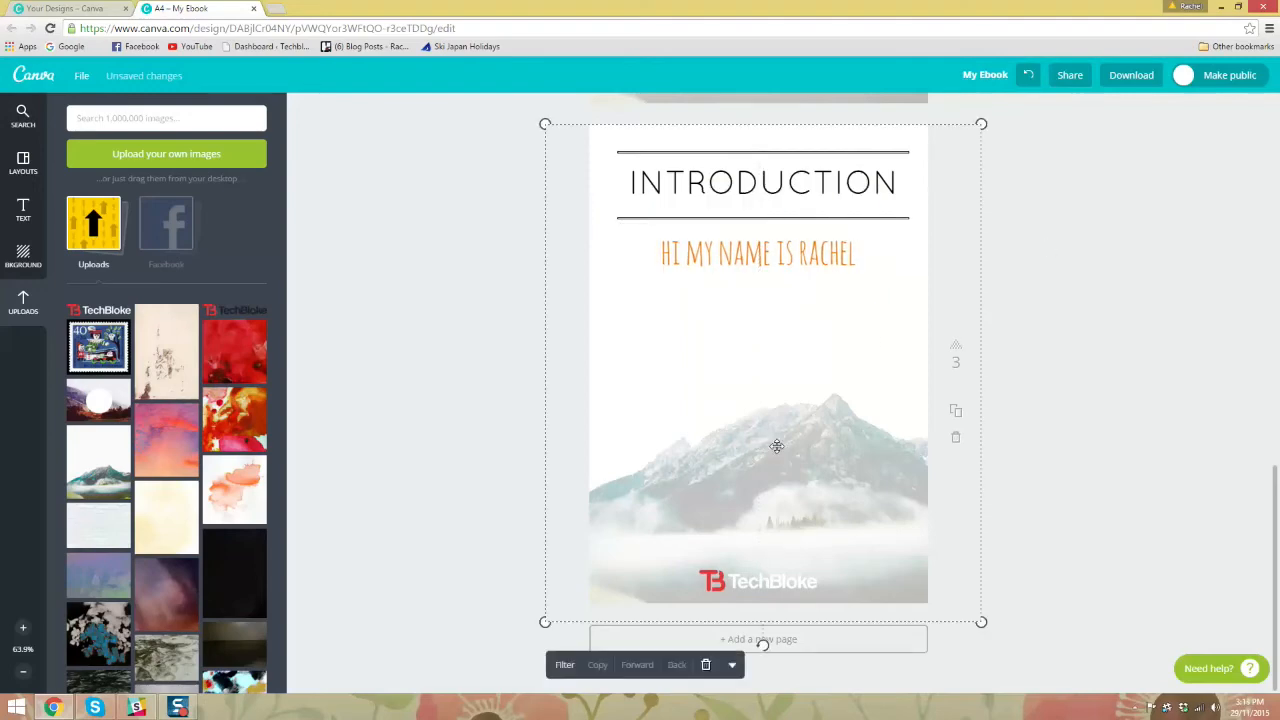
click(24, 163)
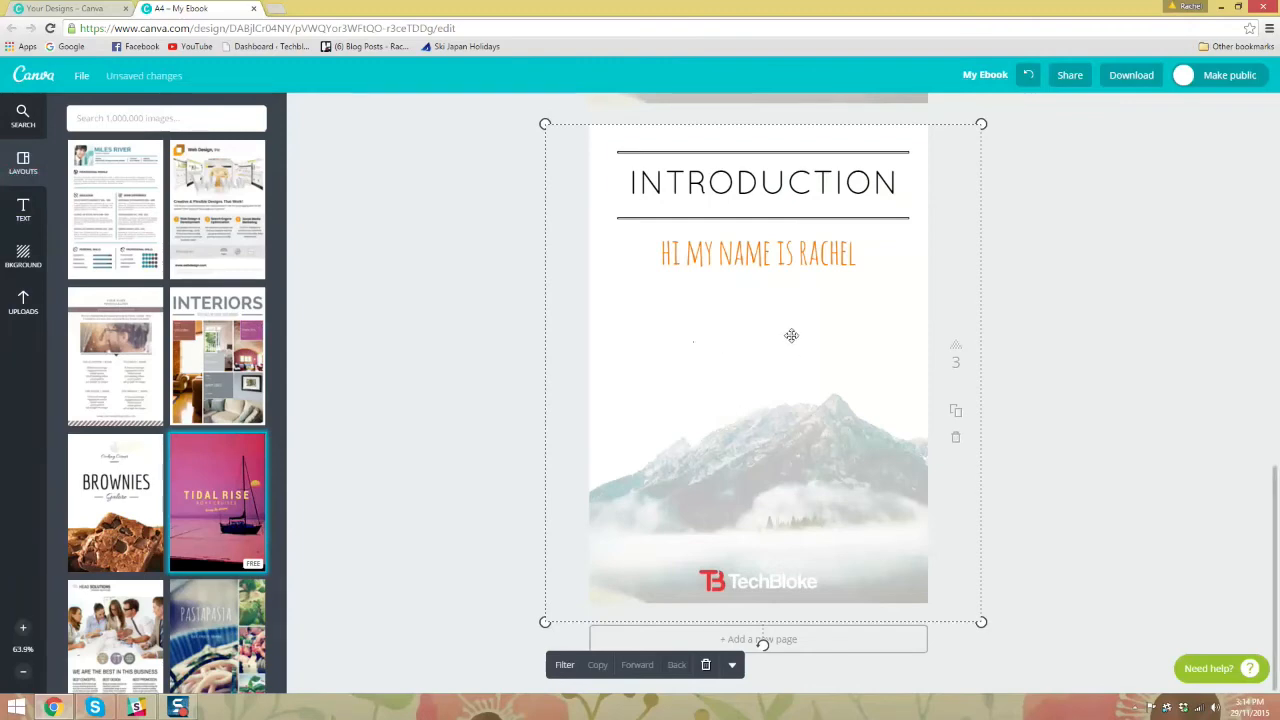
click(21, 124)
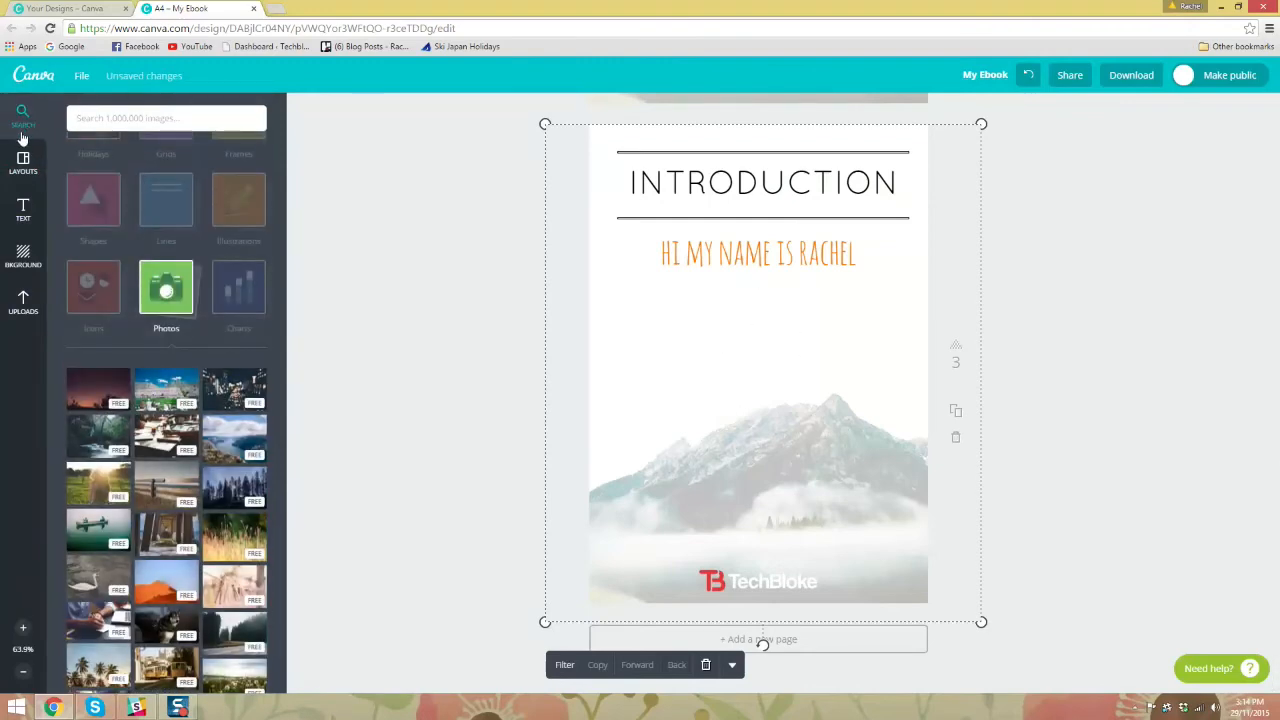
click(172, 300)
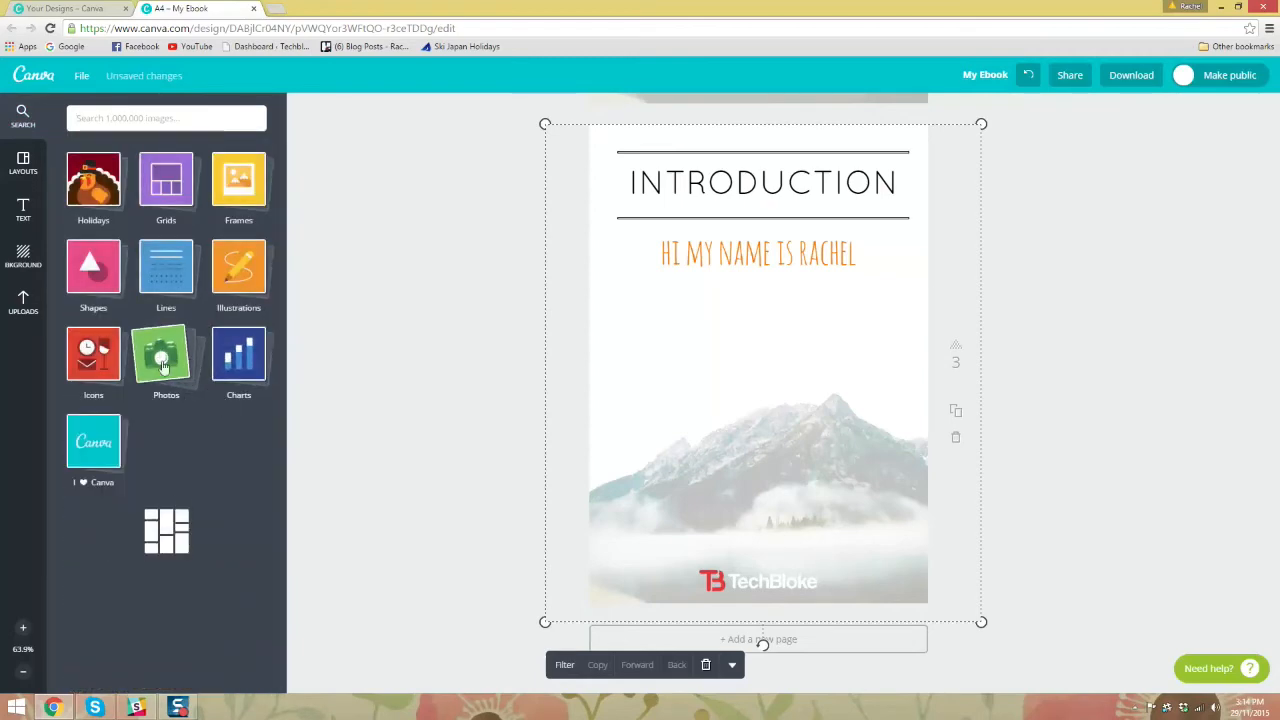
click(147, 275)
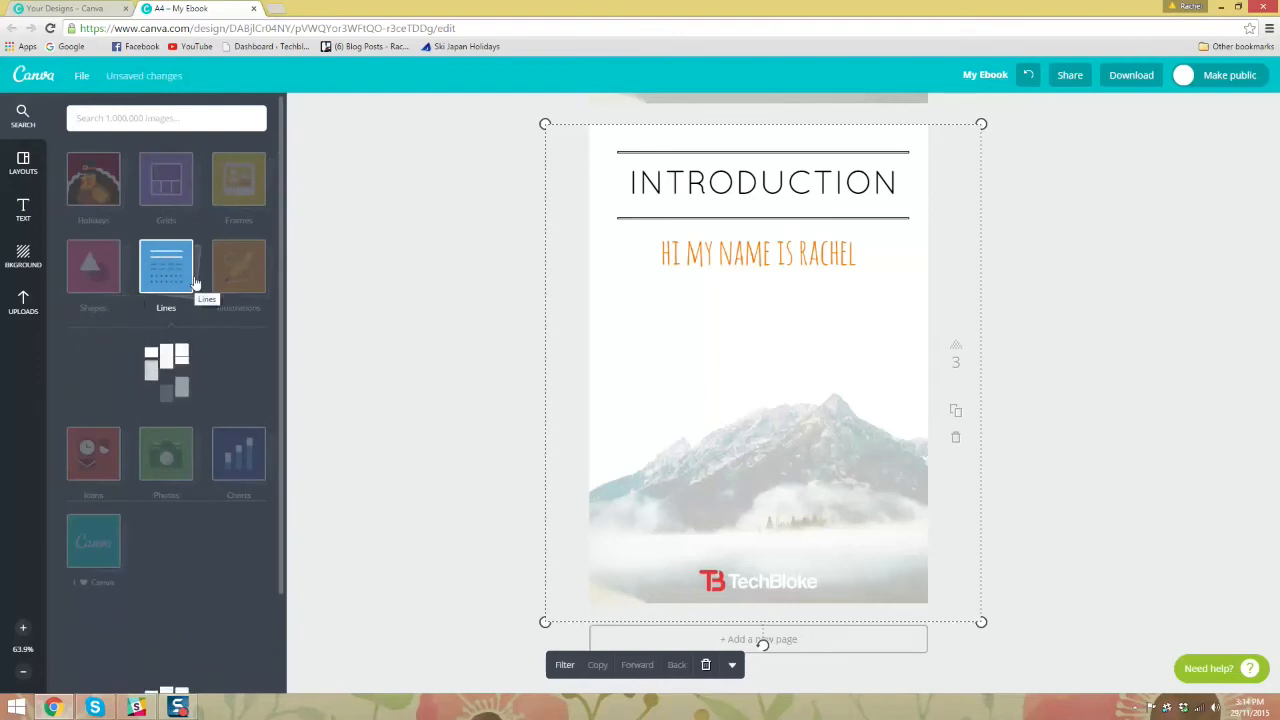
click(168, 363)
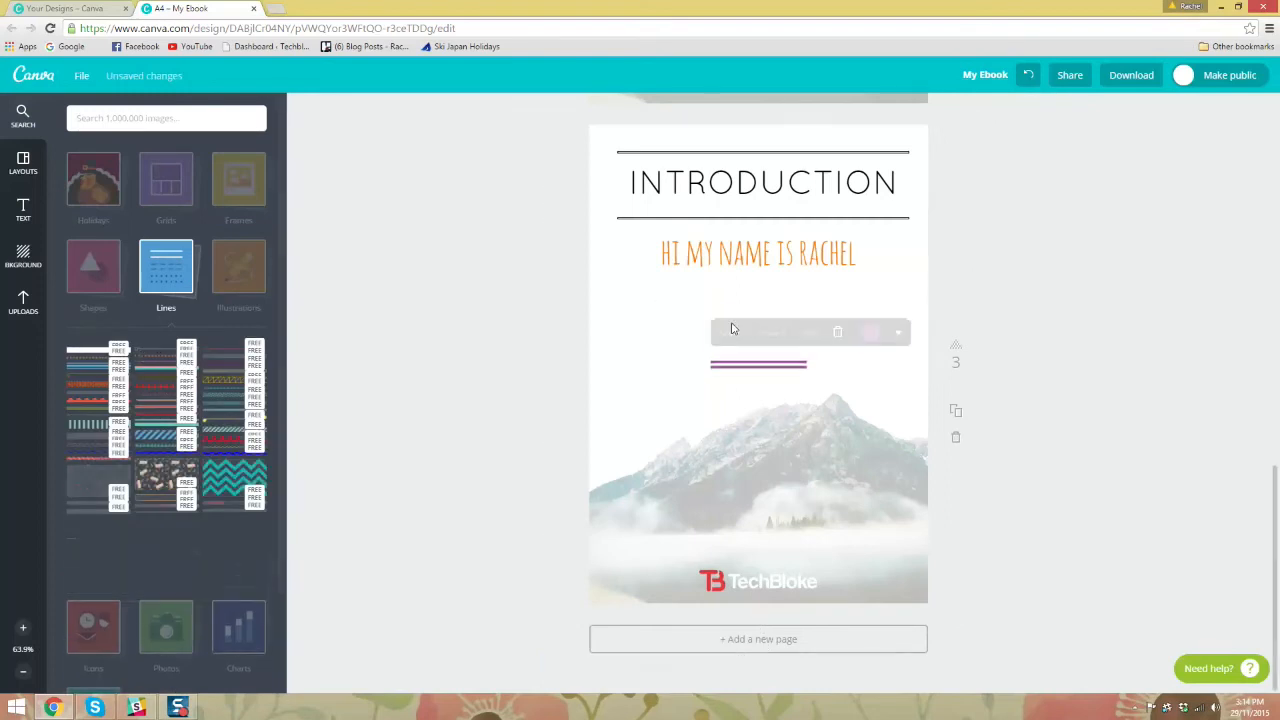
click(838, 332)
click(167, 362)
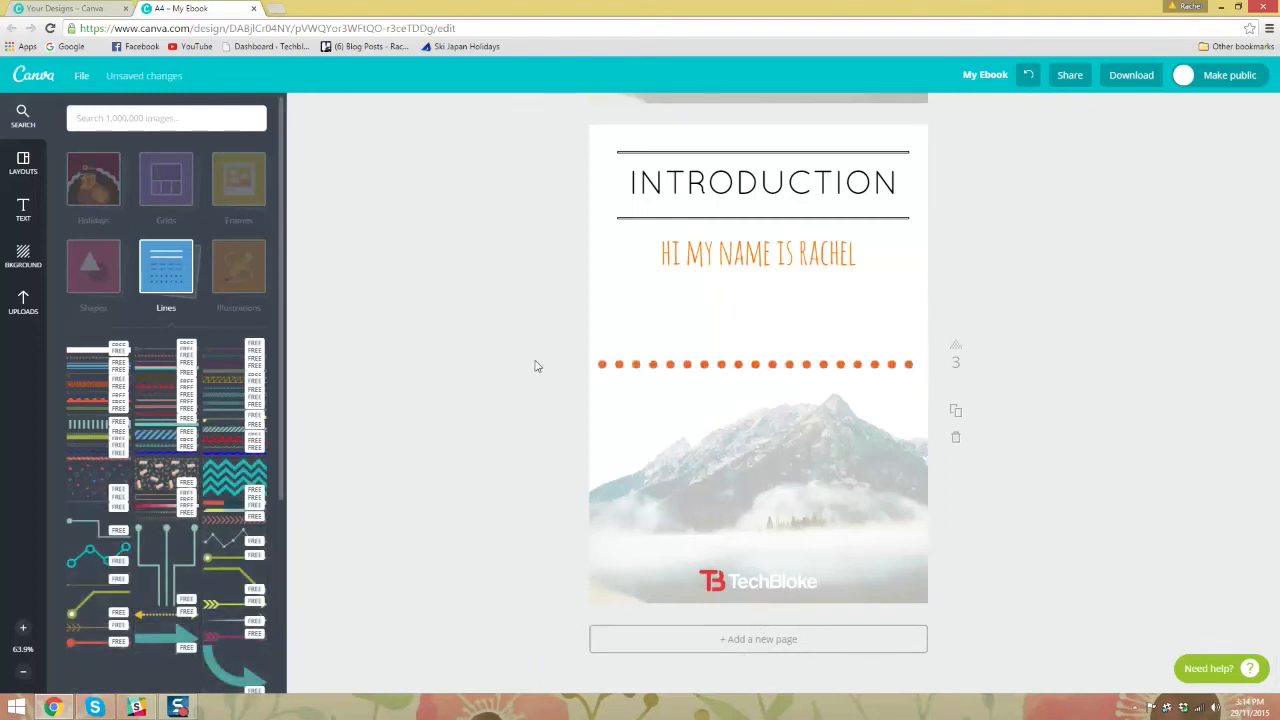
click(825, 323)
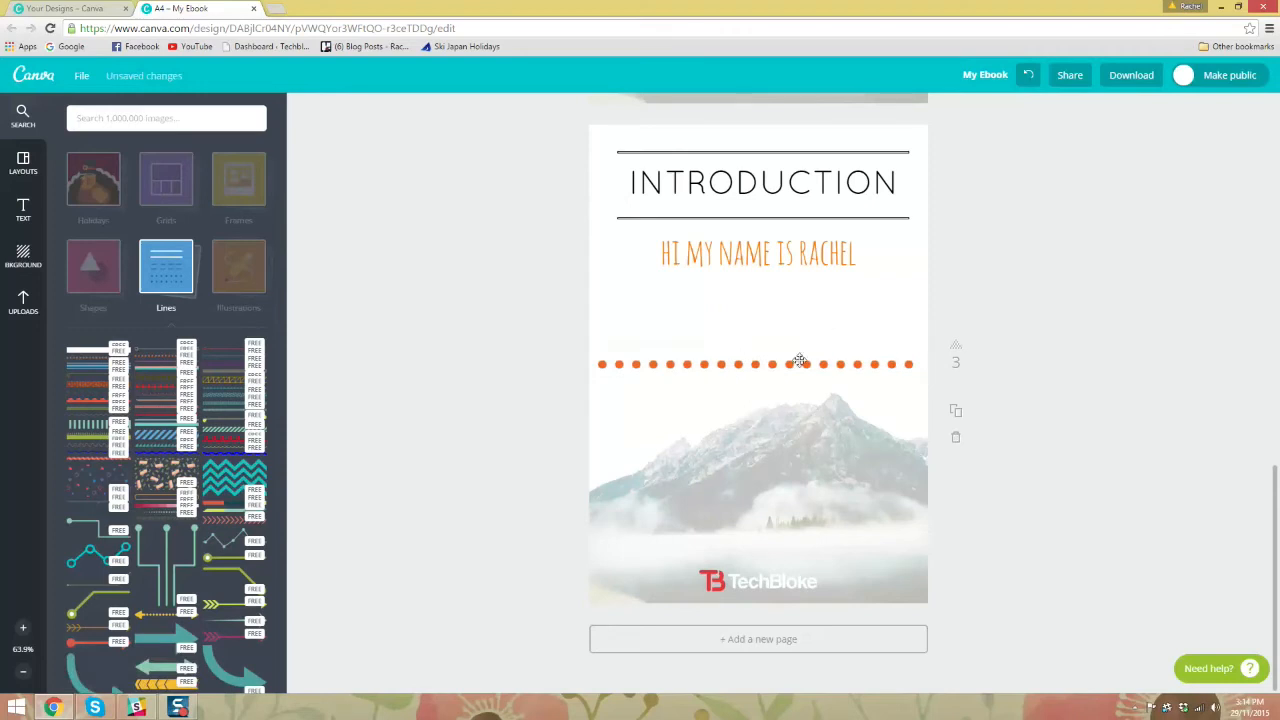
Step: Move the dotted line directly beneath the greeting and shorten it to the greeting's width
click(805, 364)
drag(805, 364, 806, 275)
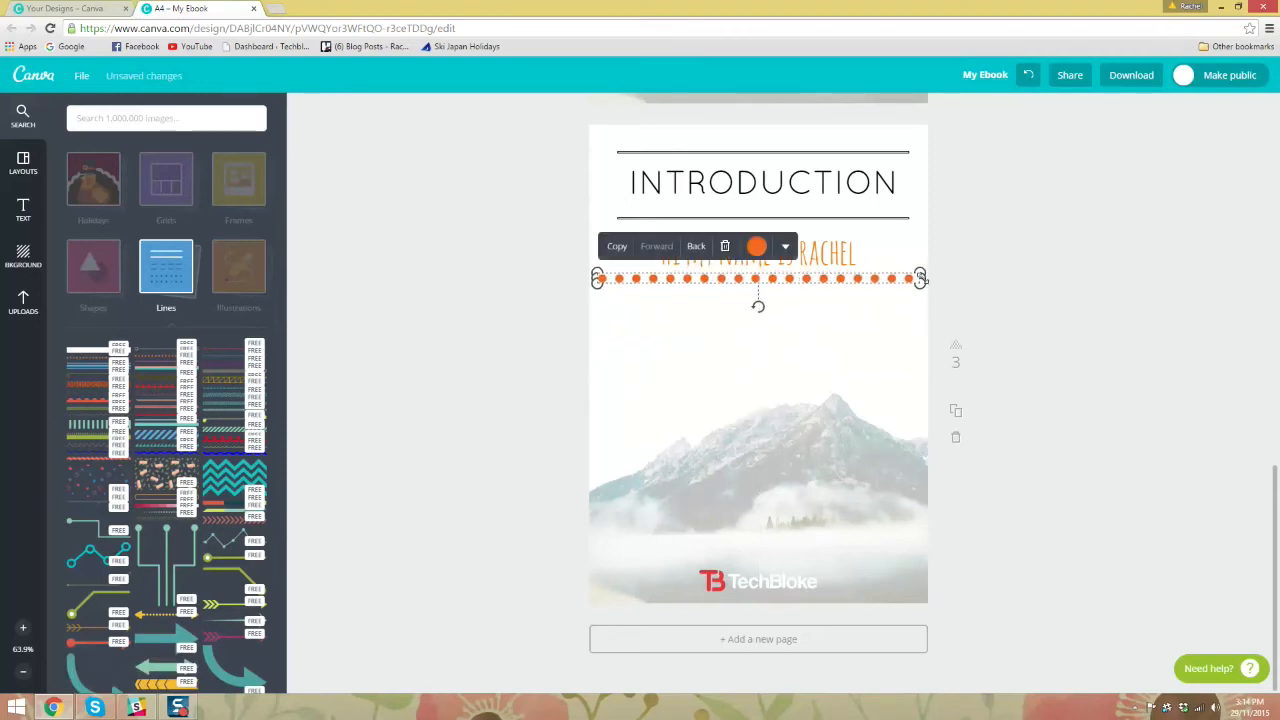
drag(921, 280, 822, 284)
Step: Recolor the dotted line to the brighter orange used for the greeting text
click(816, 250)
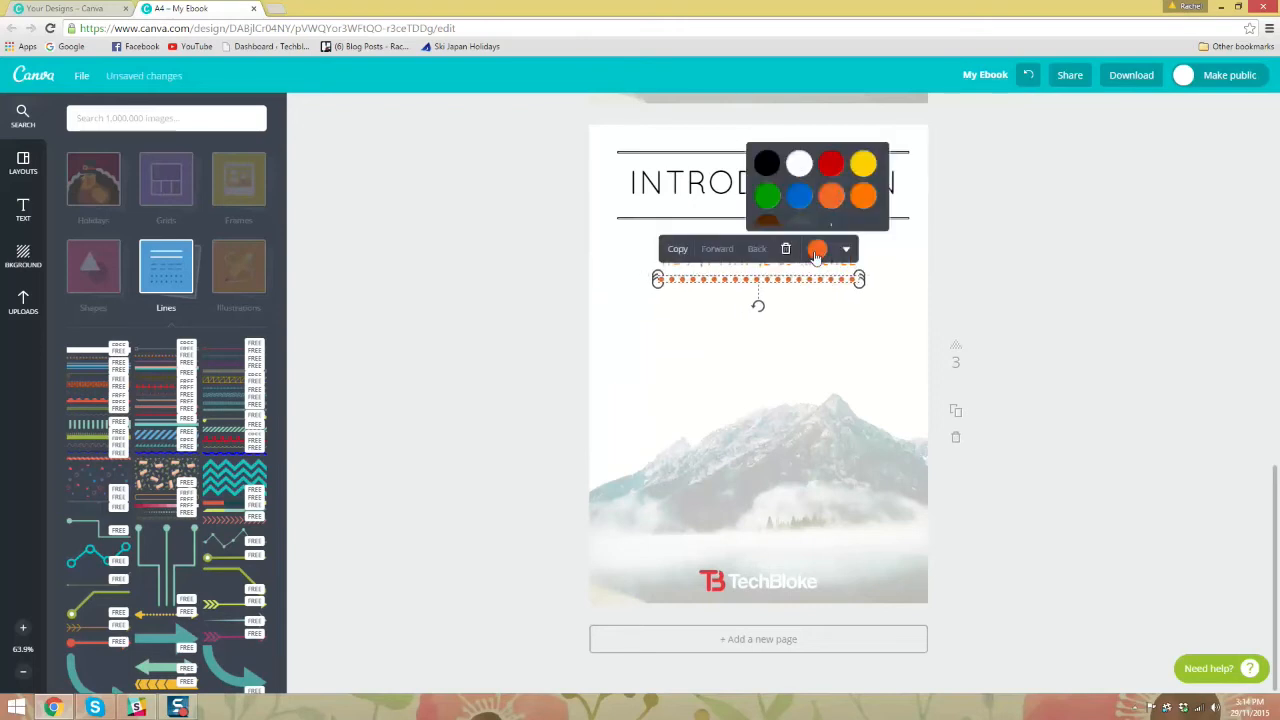
click(832, 200)
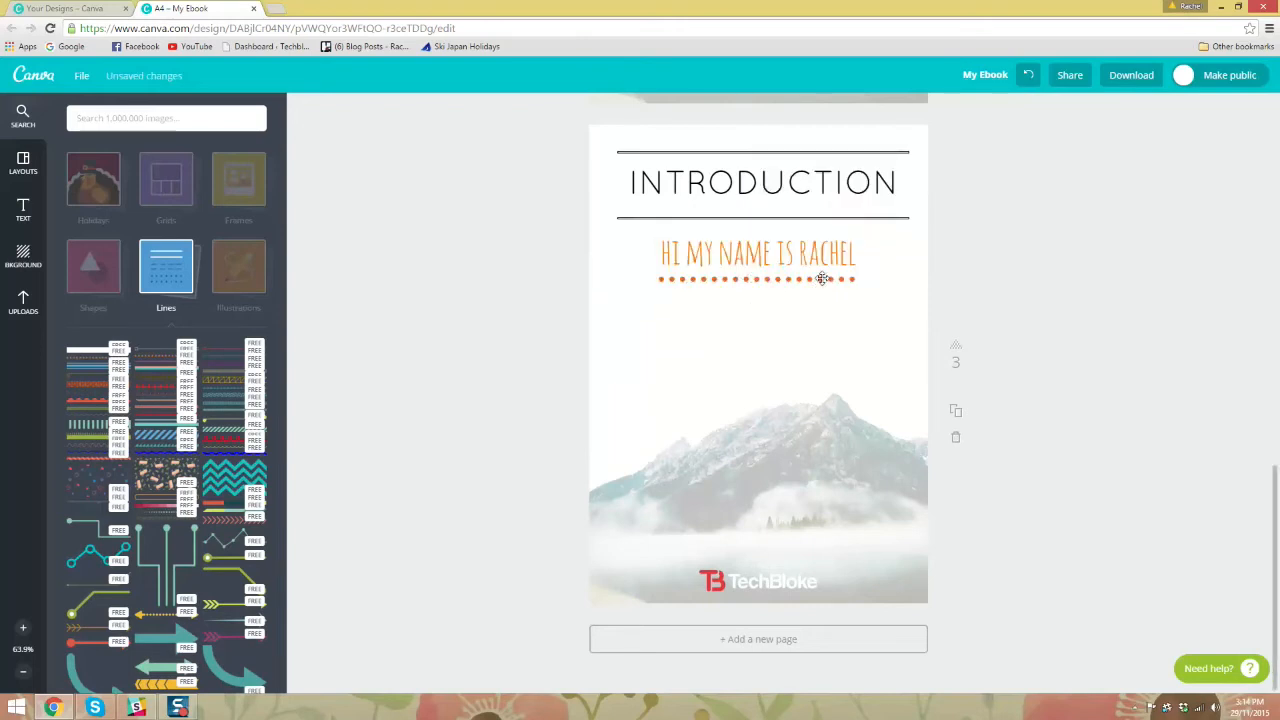
click(821, 279)
click(818, 250)
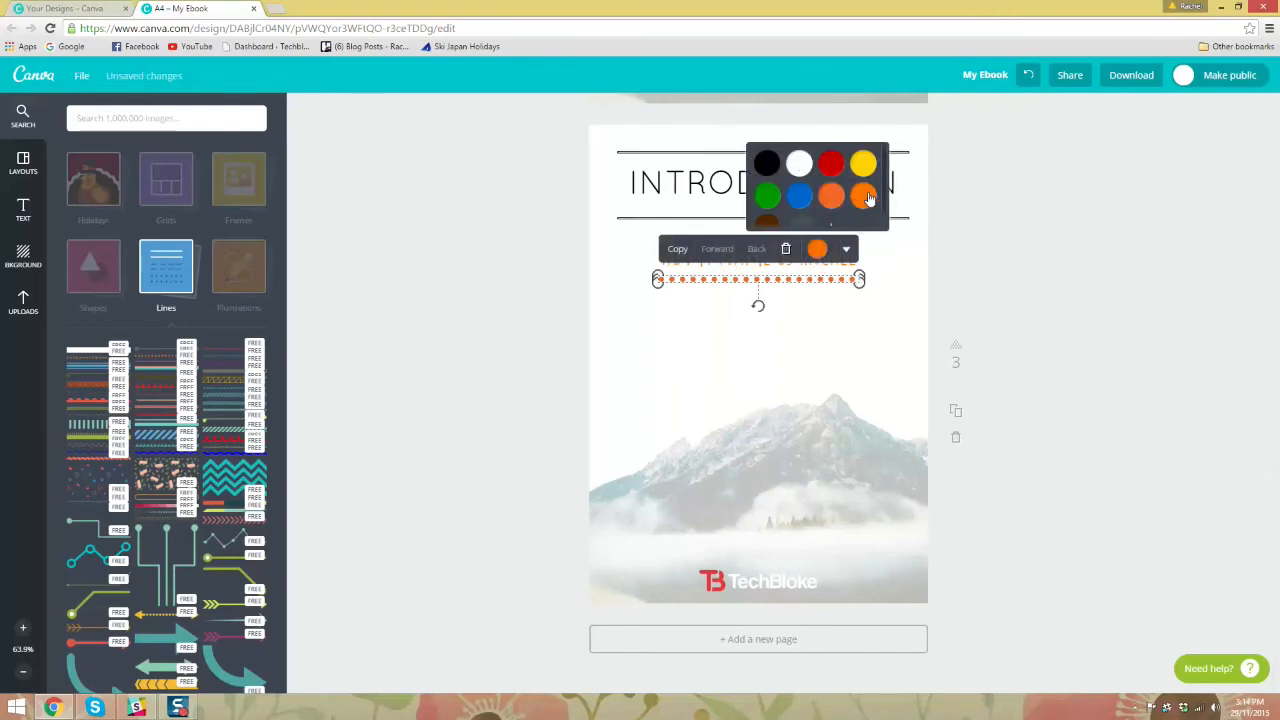
click(1013, 255)
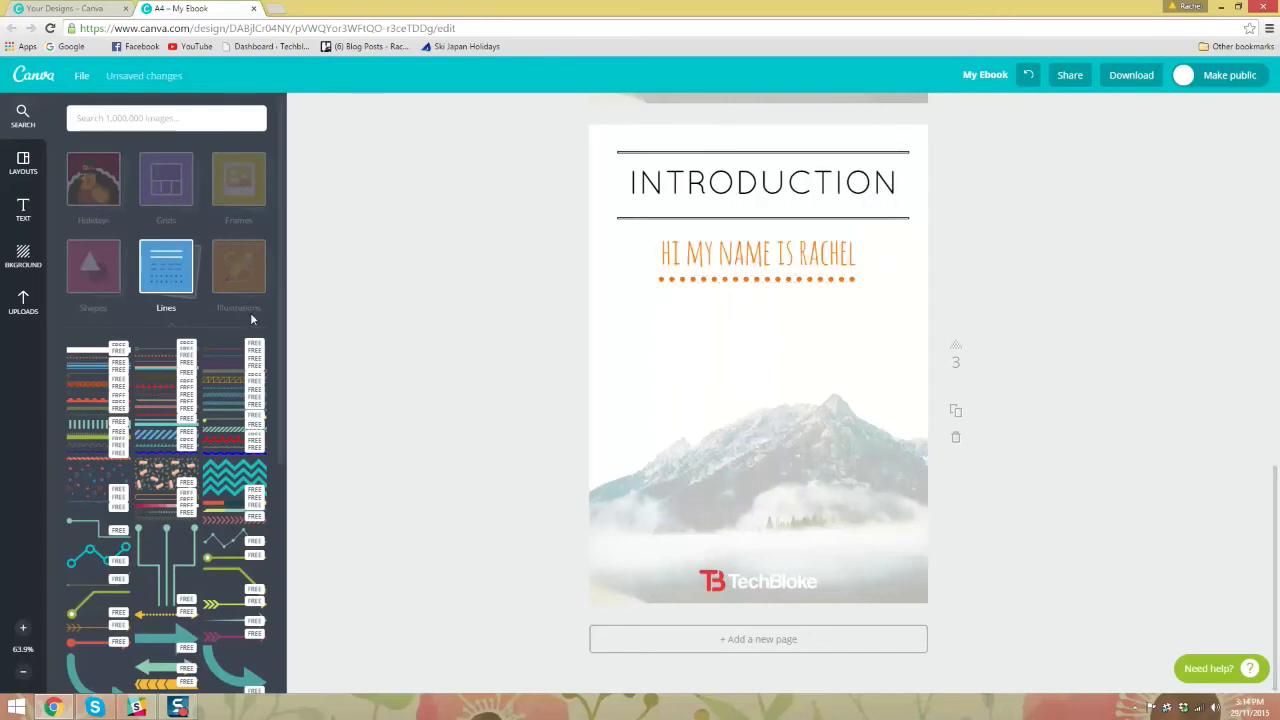
Step: Search the elements for "sun" and add the free sun icon to the introduction page
click(104, 268)
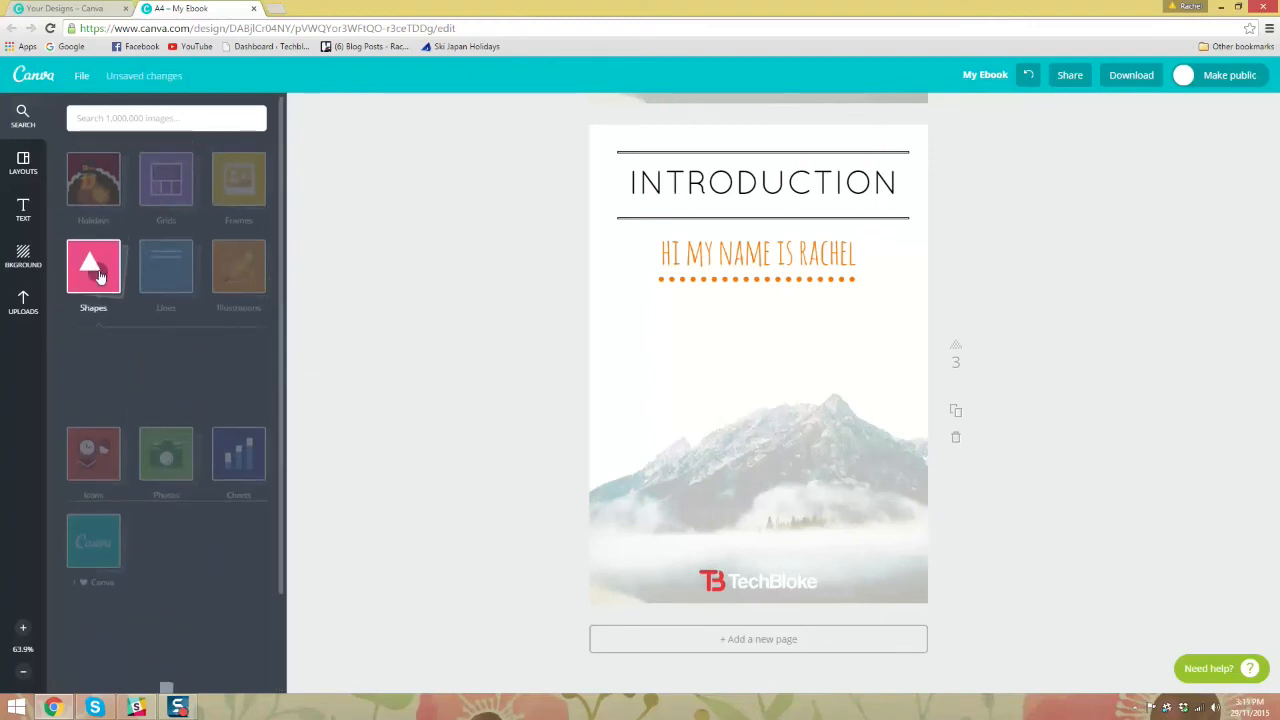
click(152, 119)
text(sun)
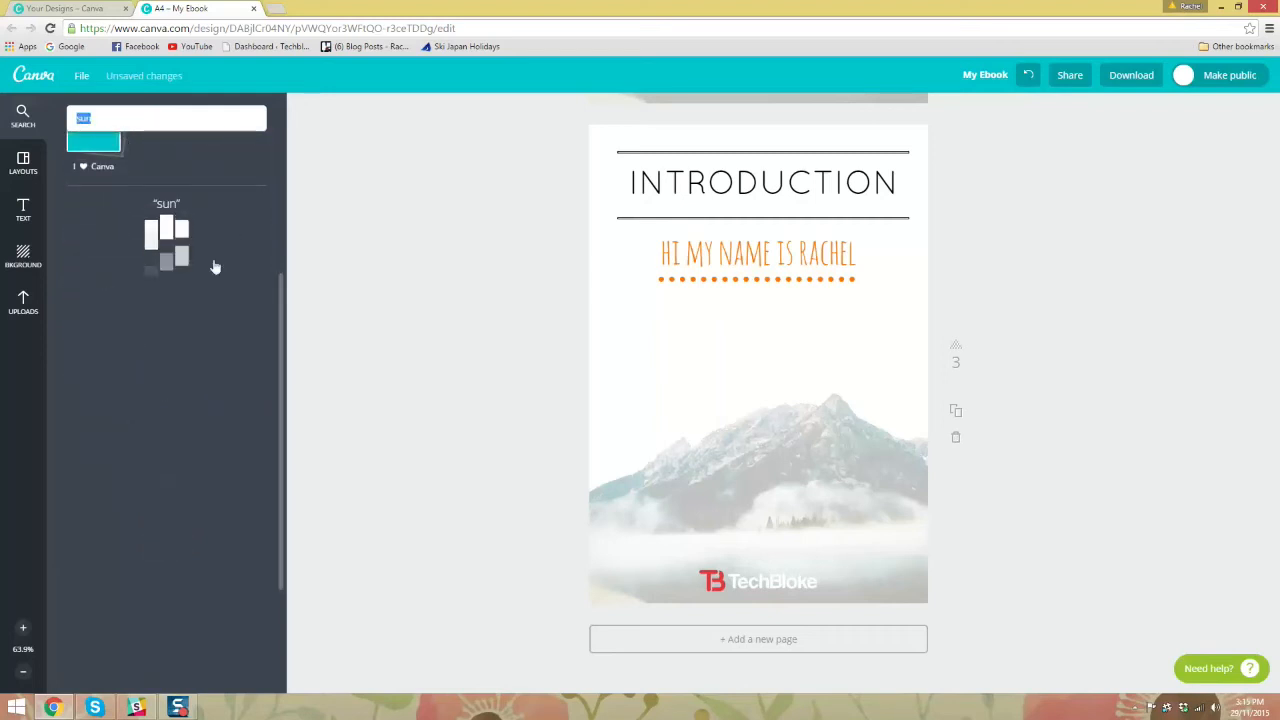
click(99, 256)
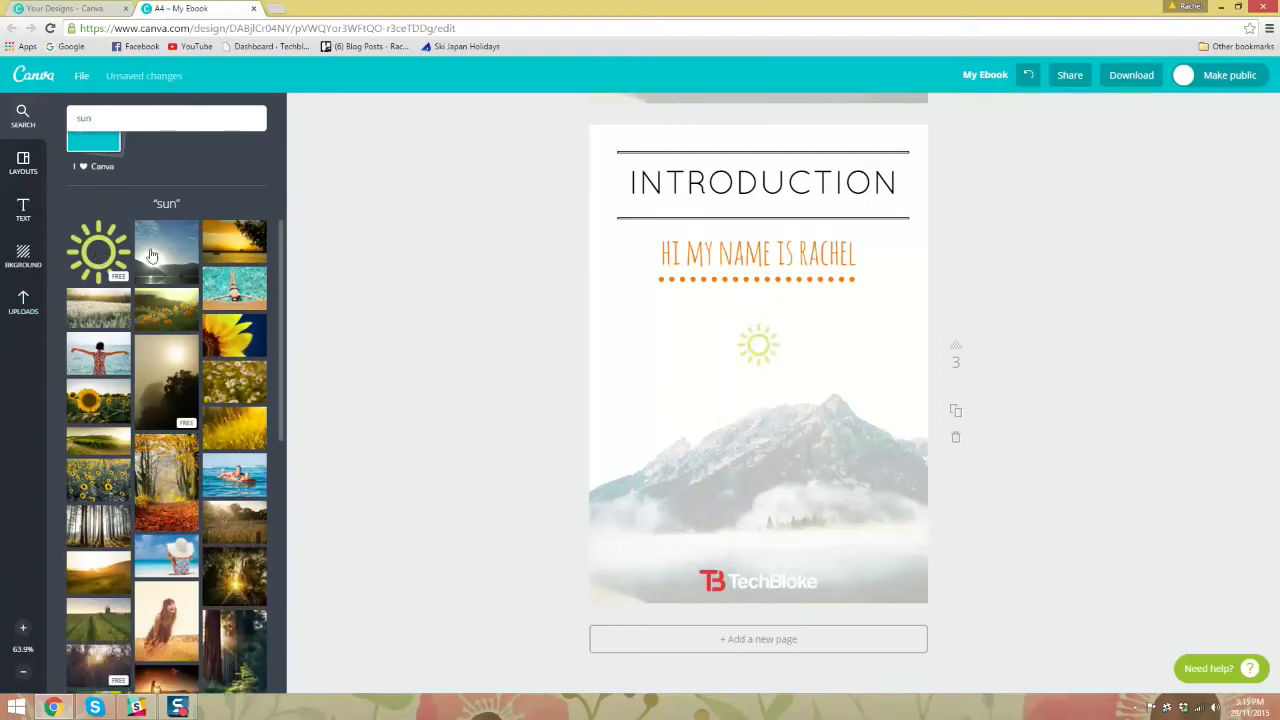
Step: Enlarge the sun icon below the dotted line to about a quarter of the page width and recolor it yellow
drag(786, 342, 804, 293)
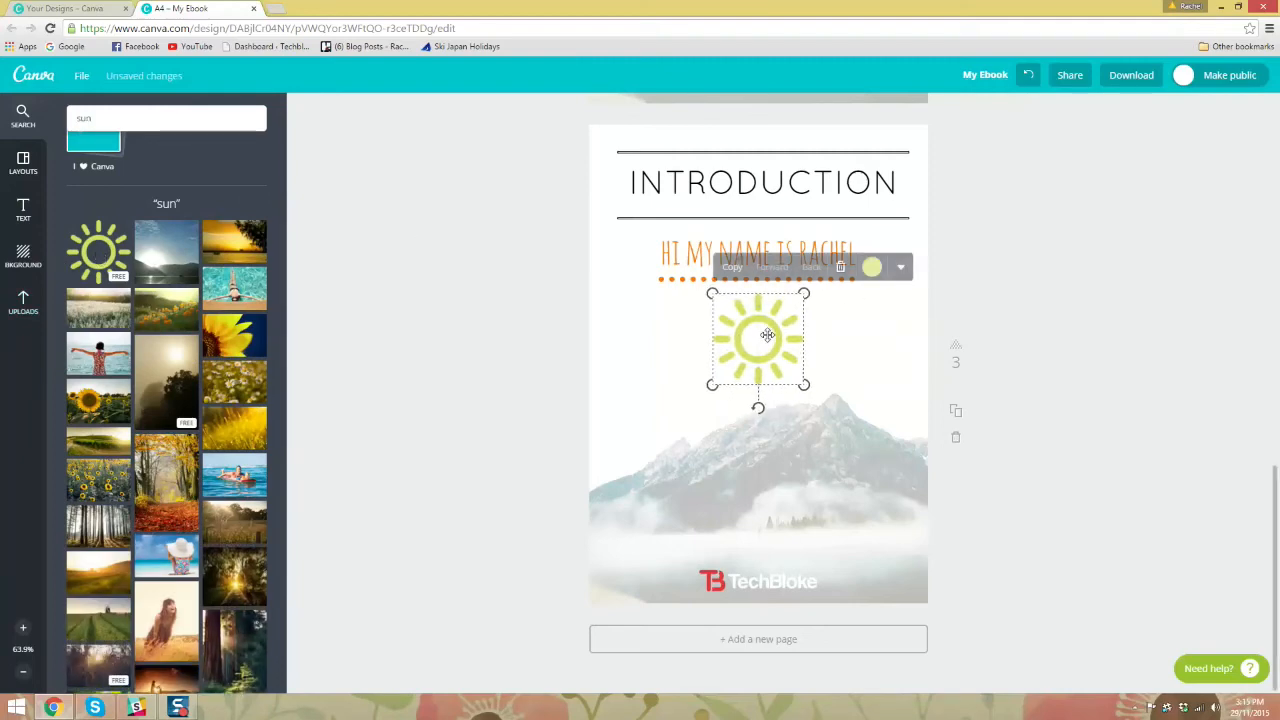
click(874, 267)
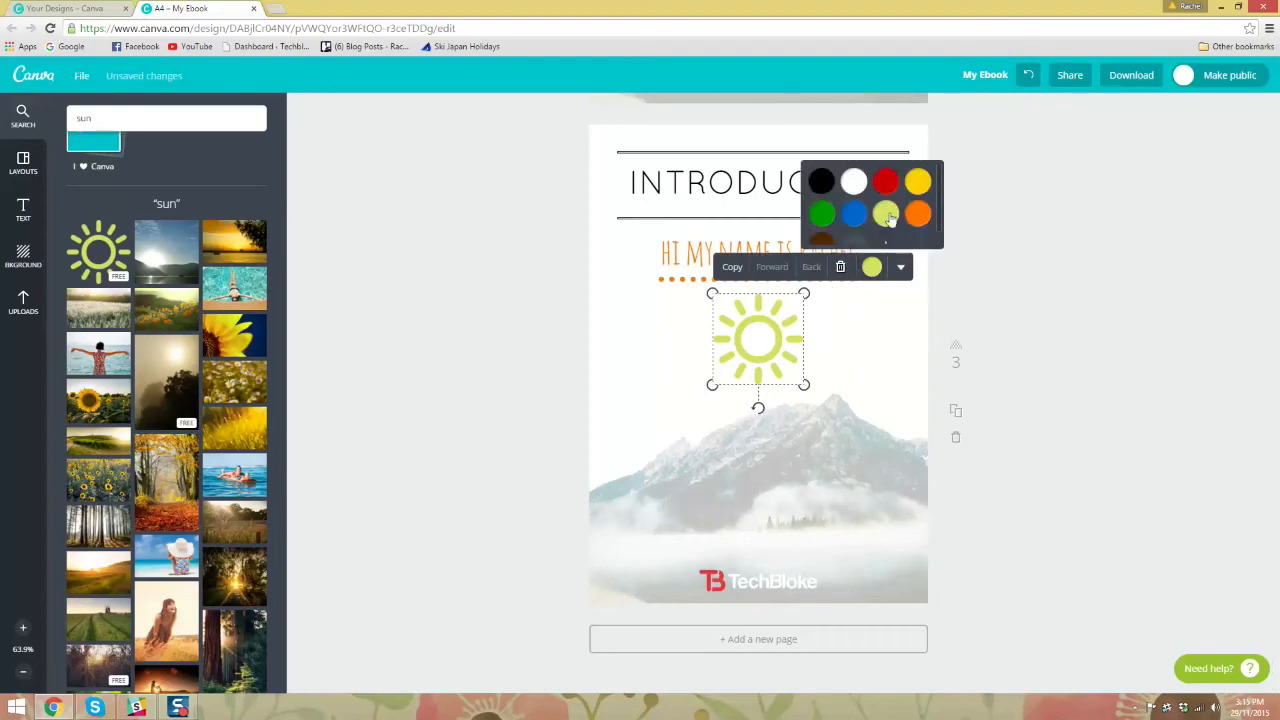
click(920, 184)
click(1242, 326)
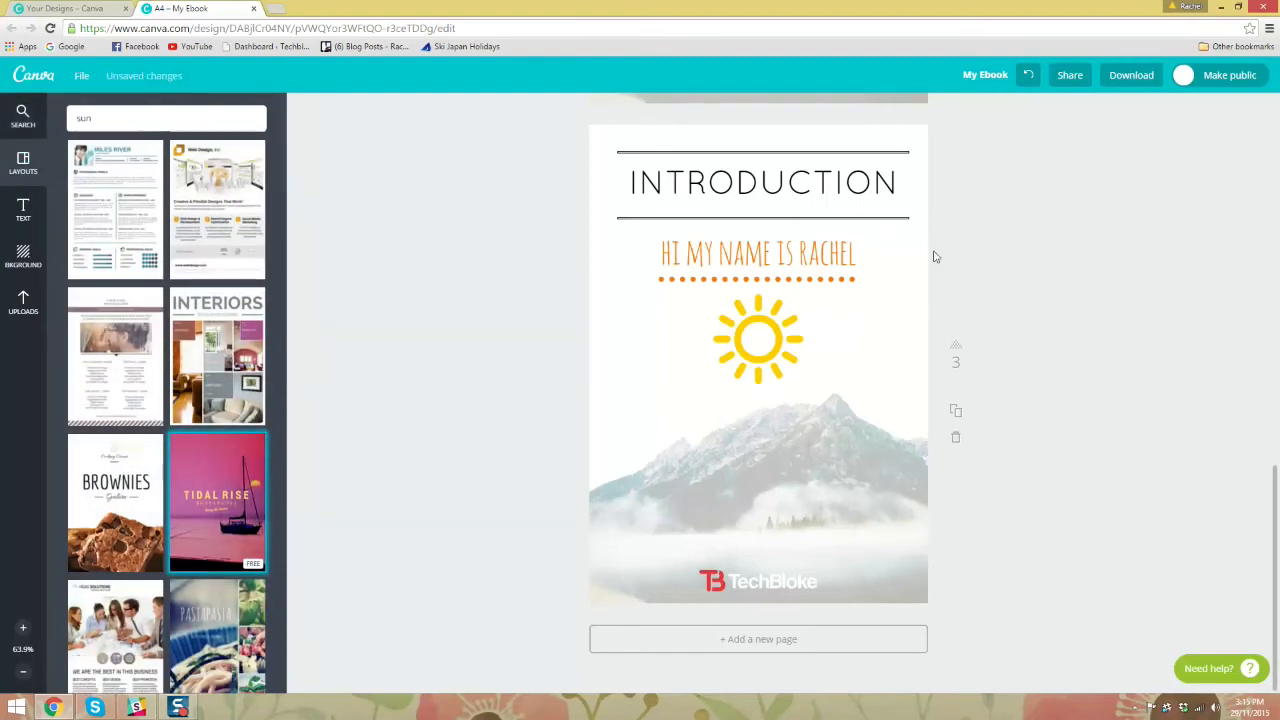
Step: Add a fourth page with the "Web Design, Inc" layout and delete its "Creative & Flexible Designs That Work!" heading
click(818, 639)
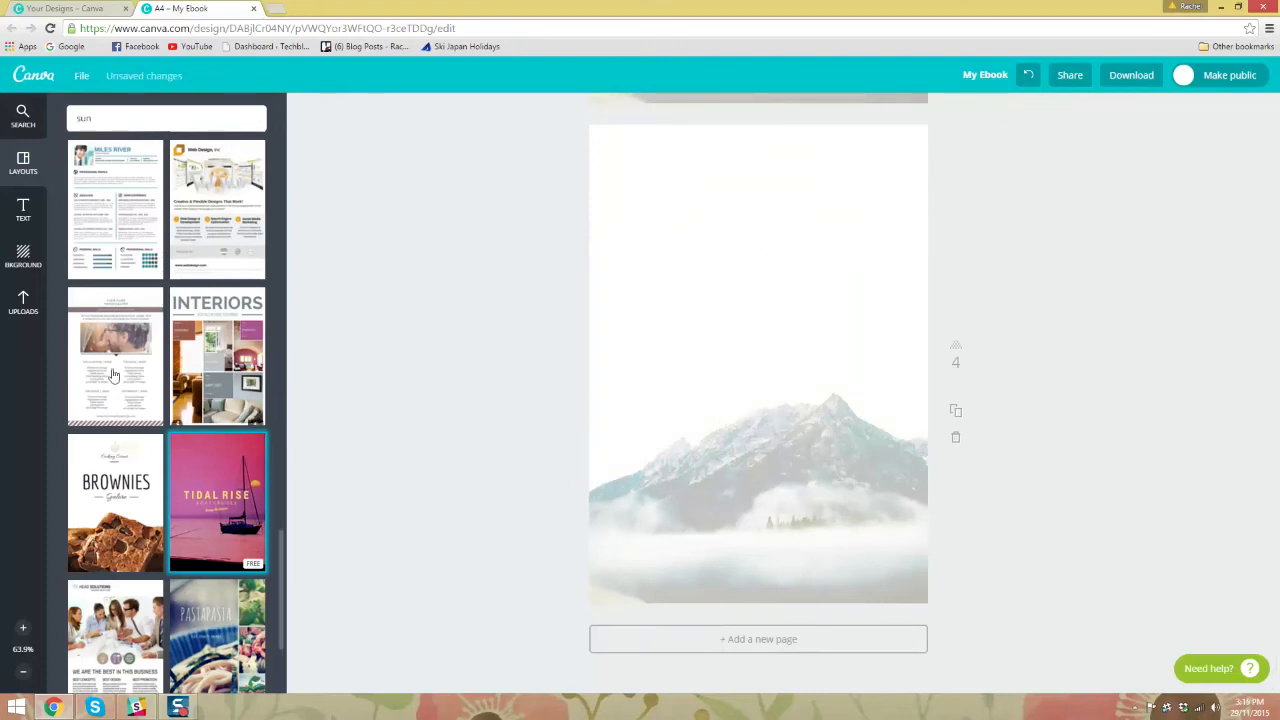
click(200, 215)
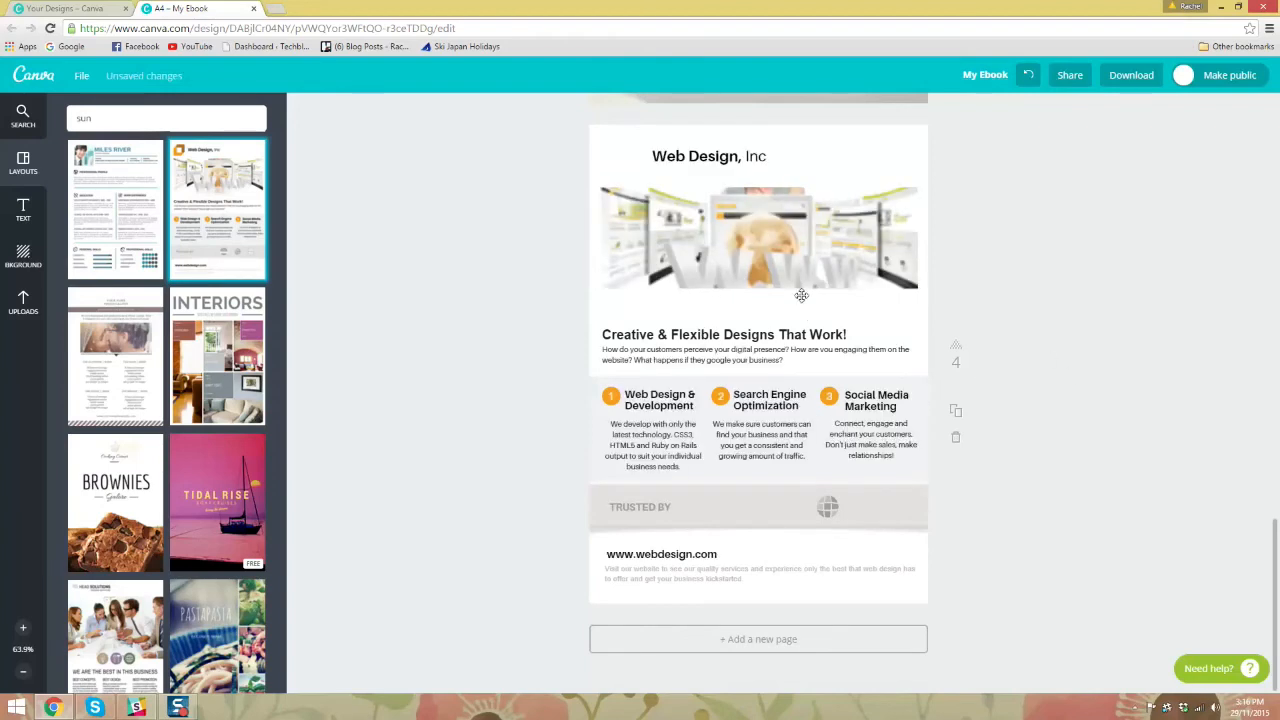
click(744, 338)
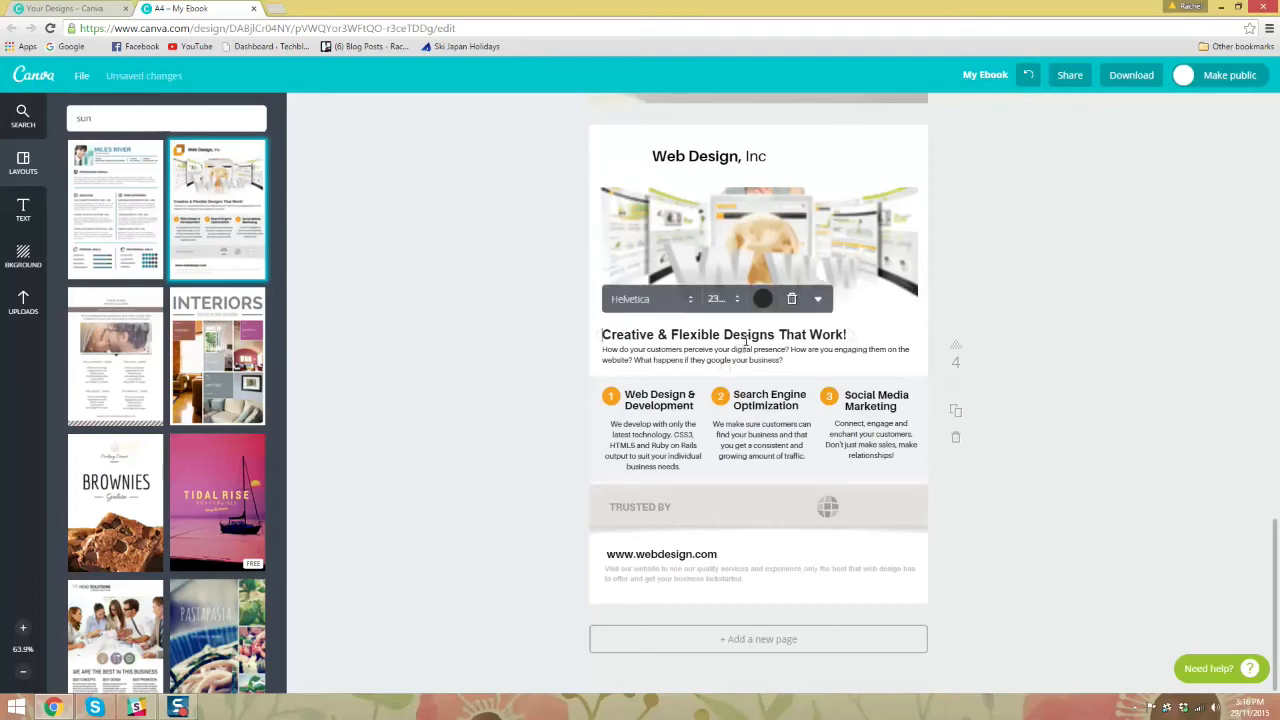
key(Delete)
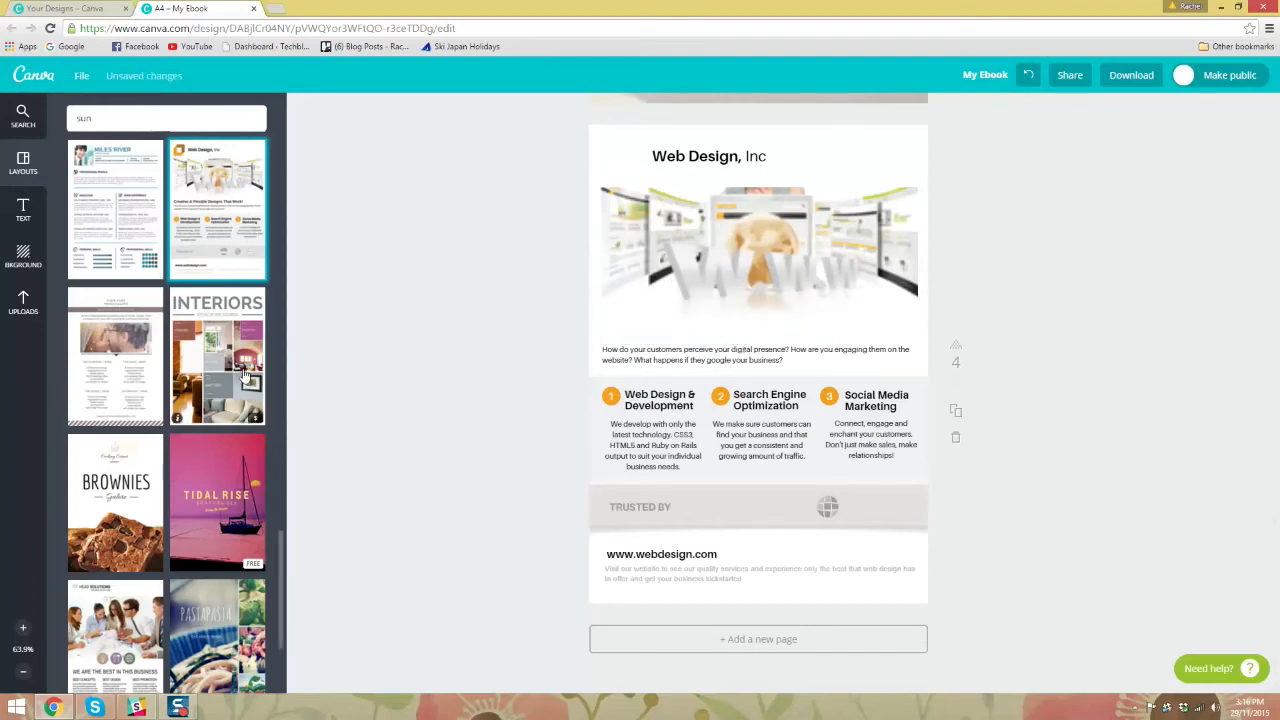
Step: Replace the fourth page's layout with the "HEAD SOLUTIONS" business layout
scroll(135, 395, down, 3)
click(135, 395)
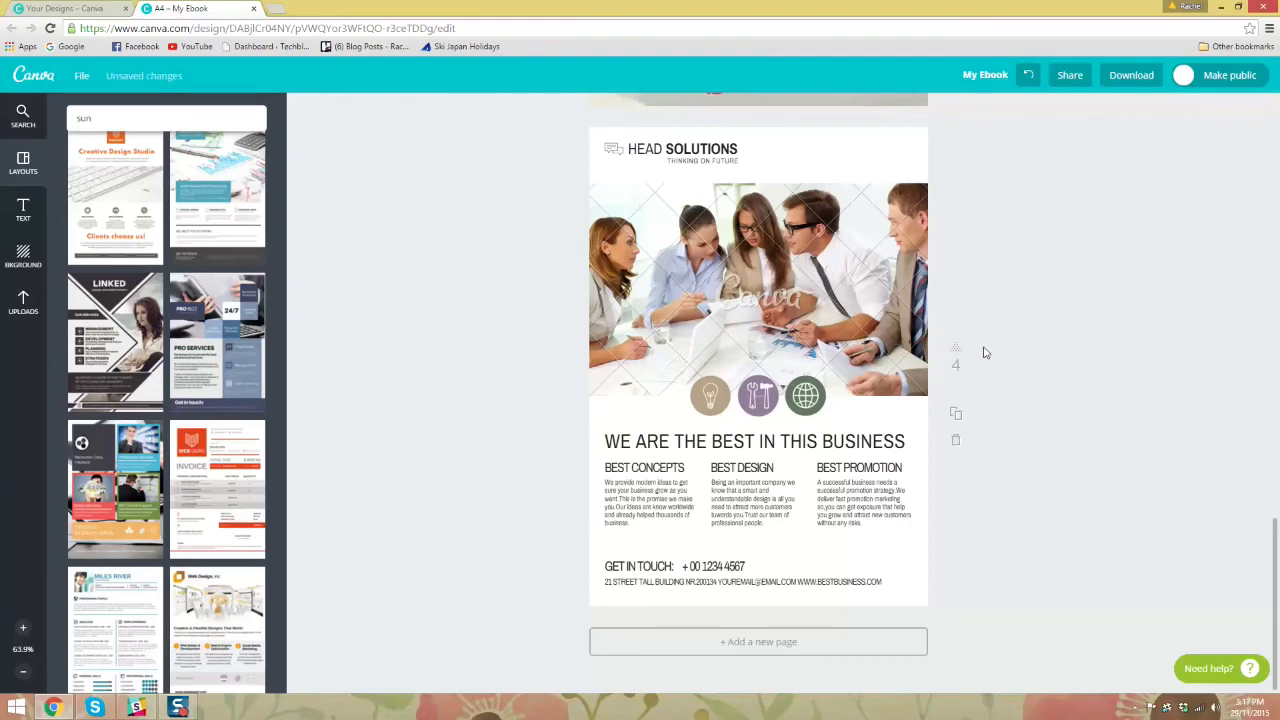
Step: Try to link the sun icon on the introduction page to techbloke.com
scroll(1051, 343, up, 6)
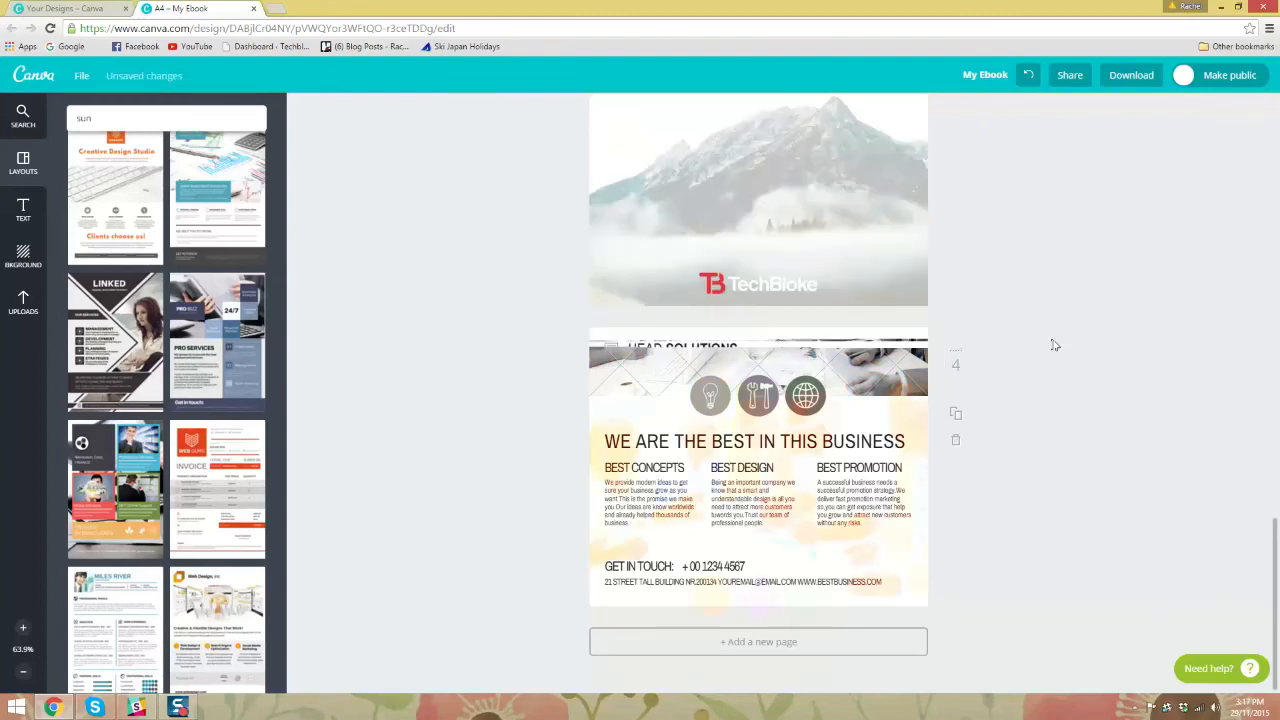
click(774, 430)
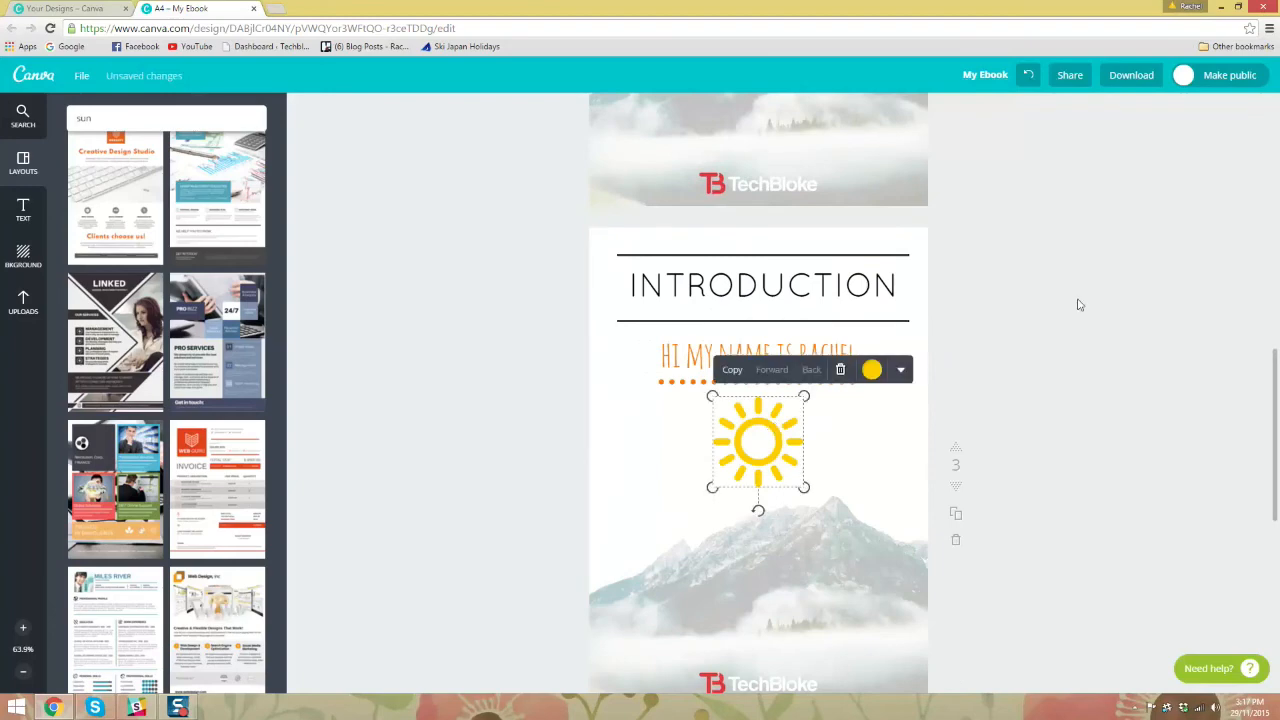
scroll(1077, 300, down, 2)
click(900, 236)
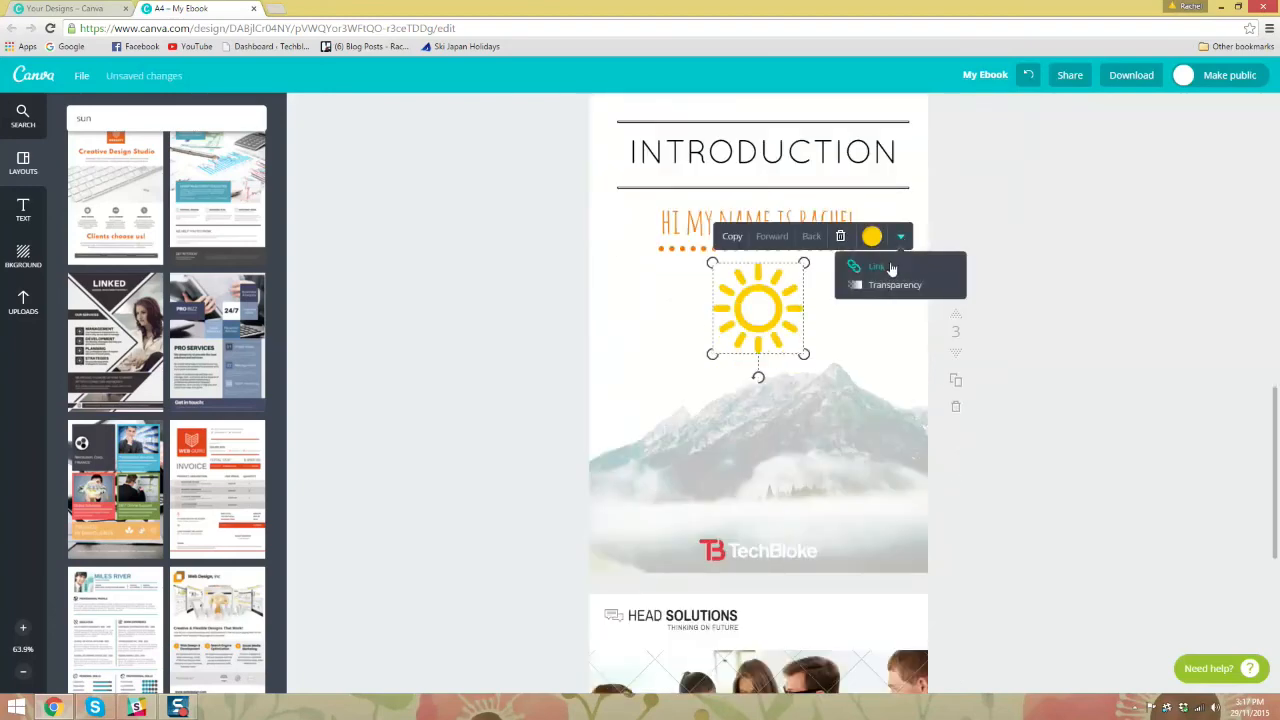
click(889, 266)
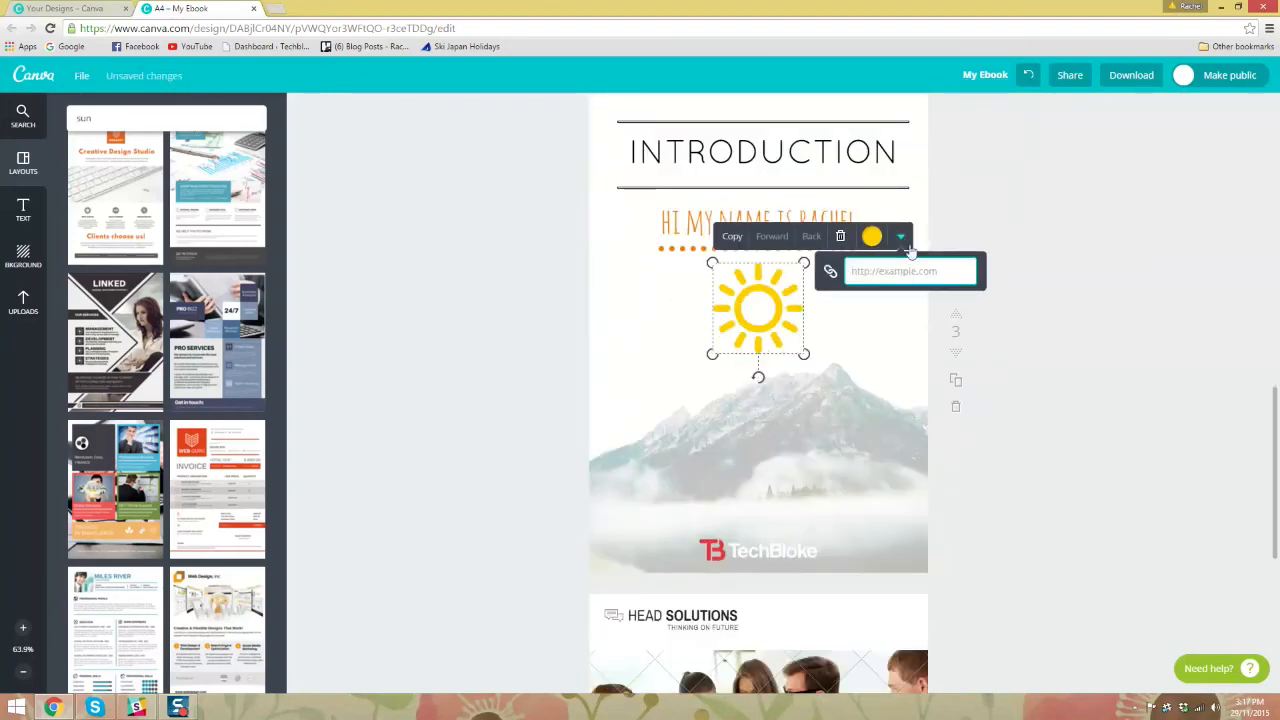
click(923, 246)
click(766, 300)
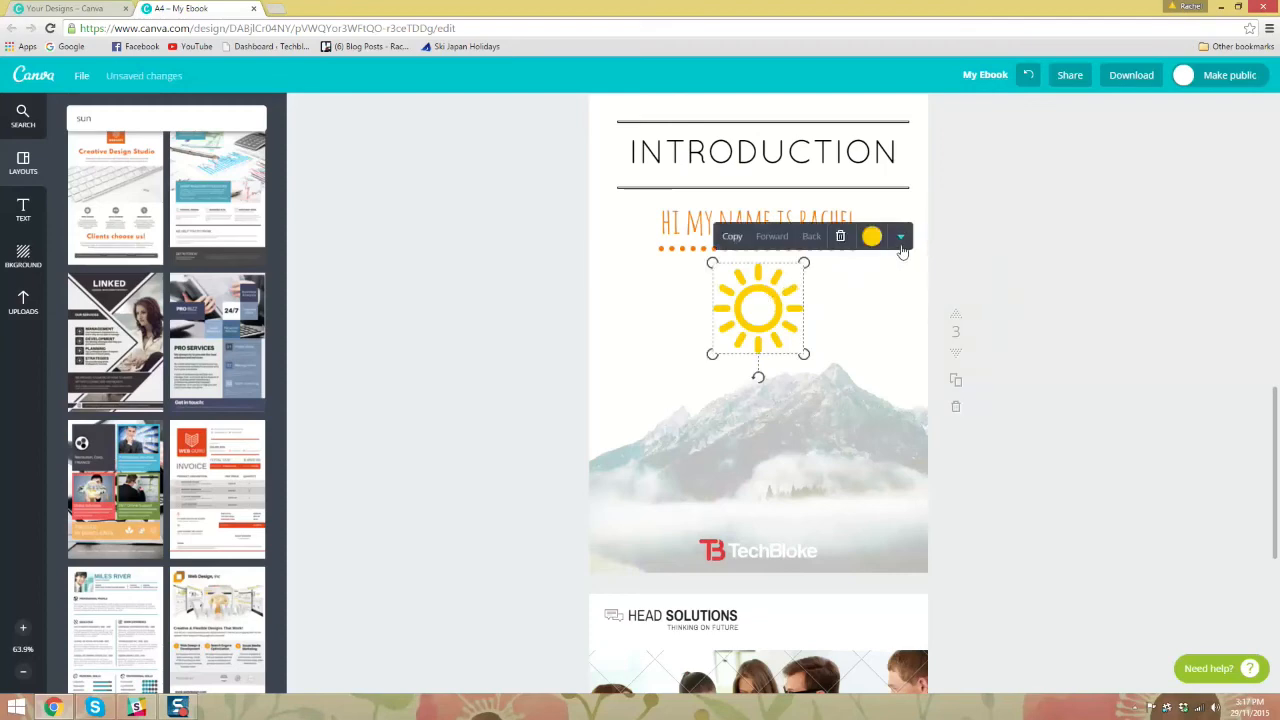
click(901, 238)
click(896, 266)
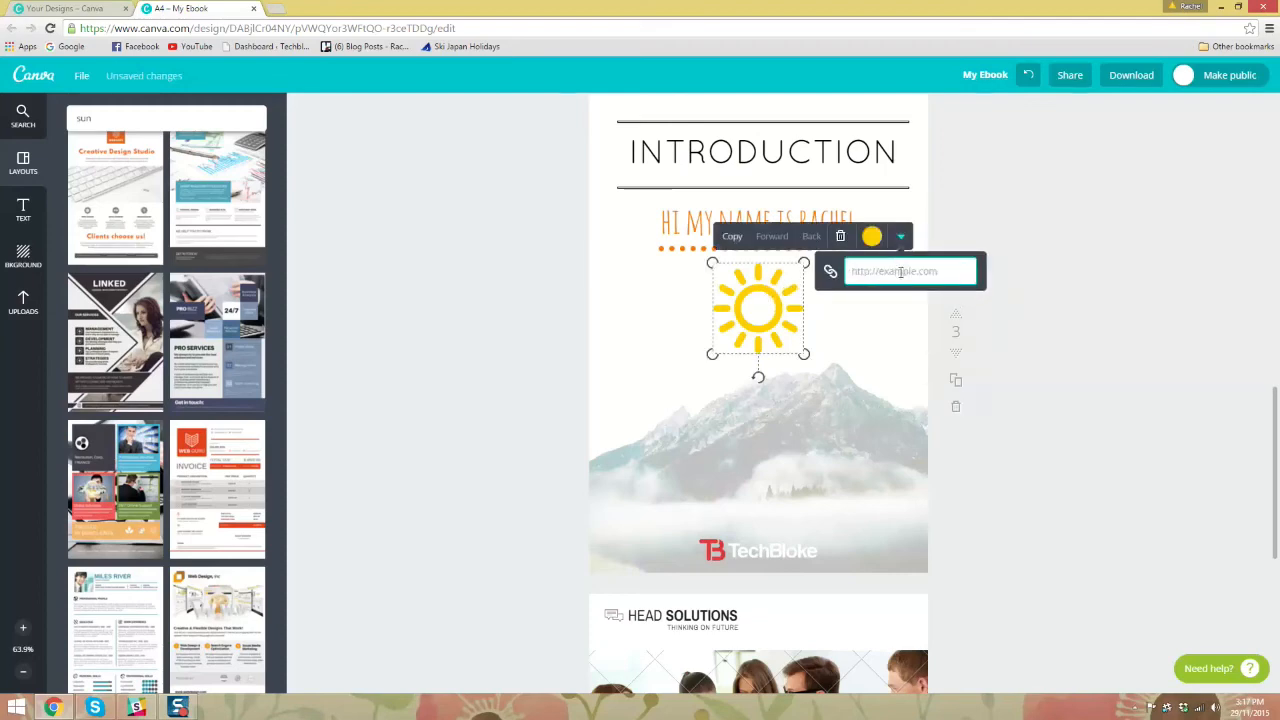
text(techbloke.com)
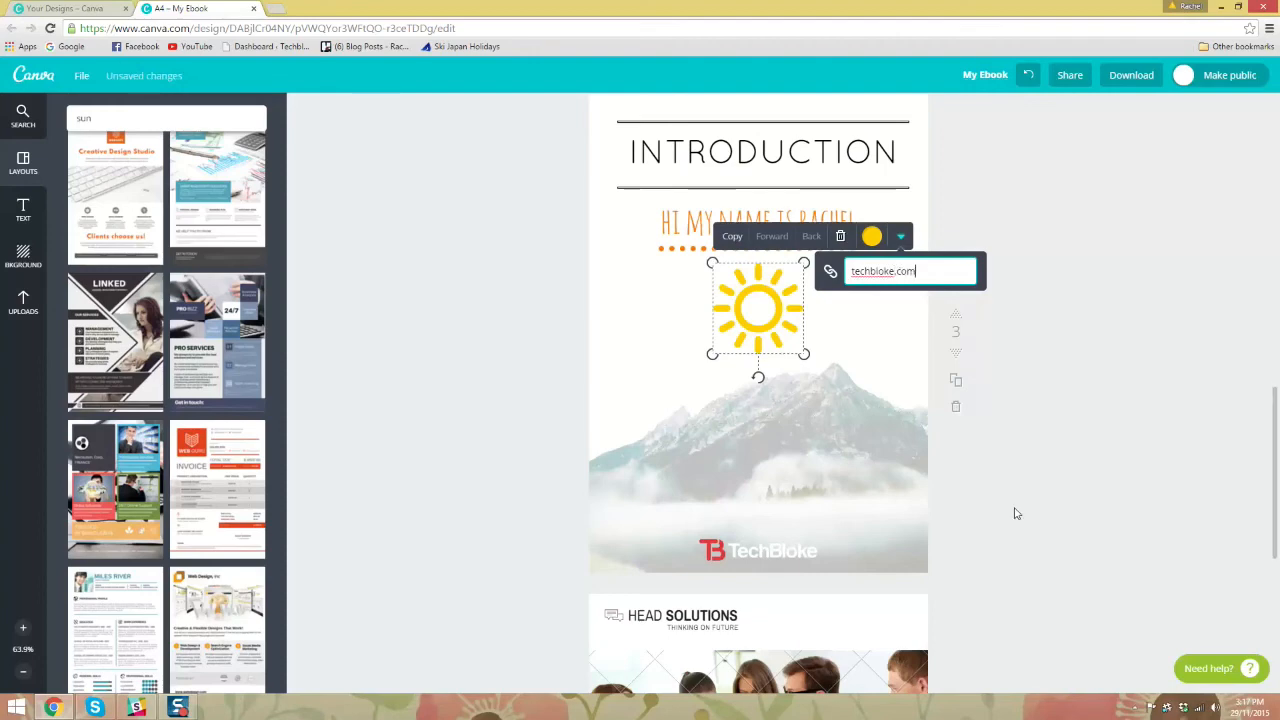
click(1003, 369)
Step: Set the sun icon's link to techbloke.com and deselect the icon
click(772, 291)
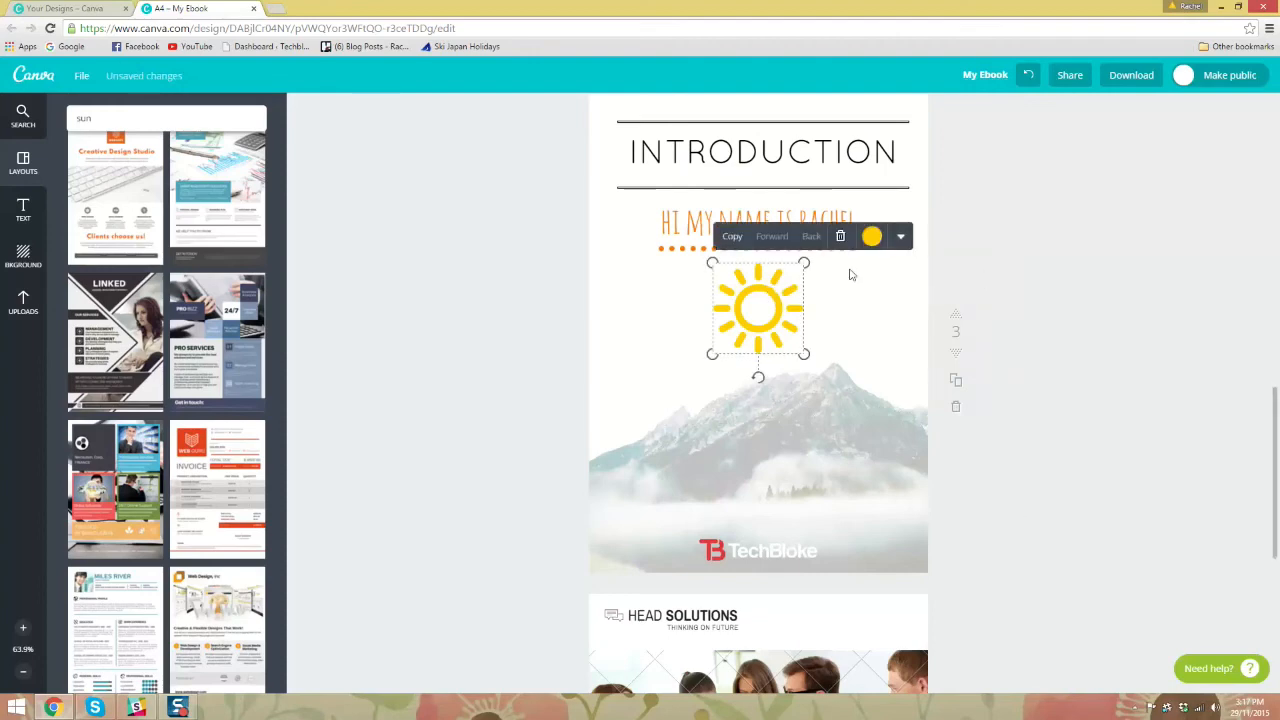
click(901, 236)
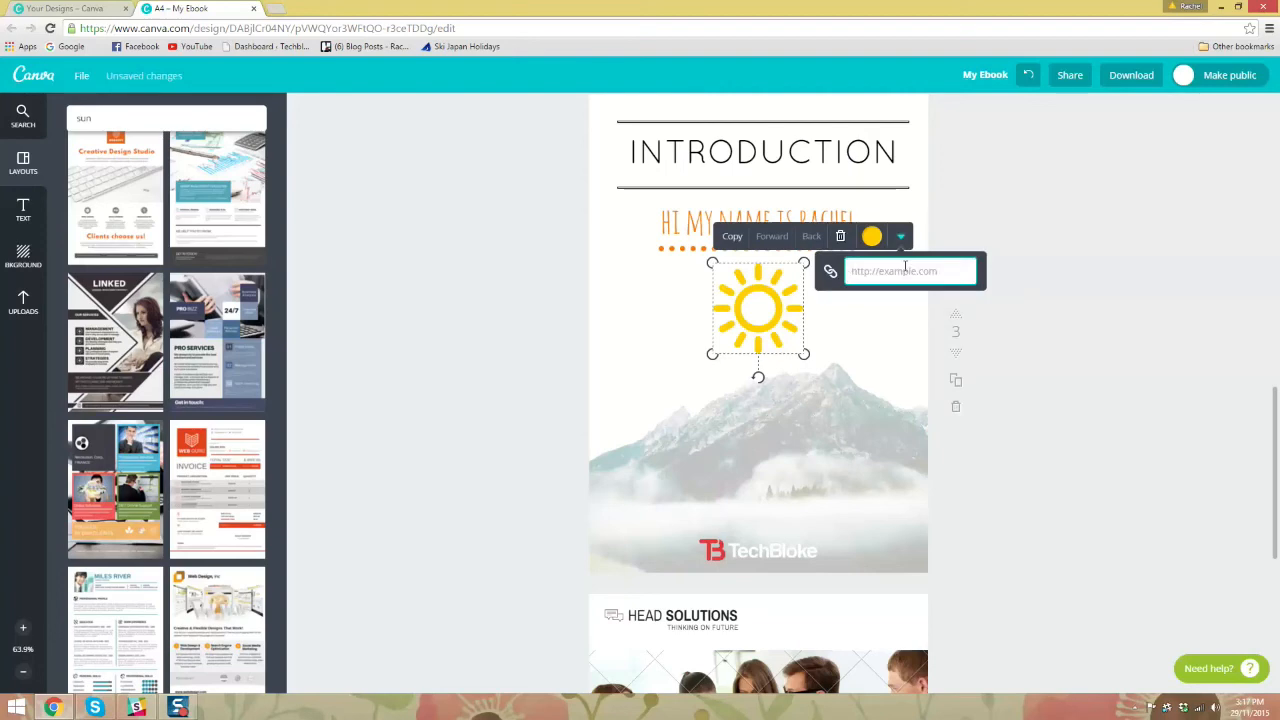
text(techbloke.com)
key(Return)
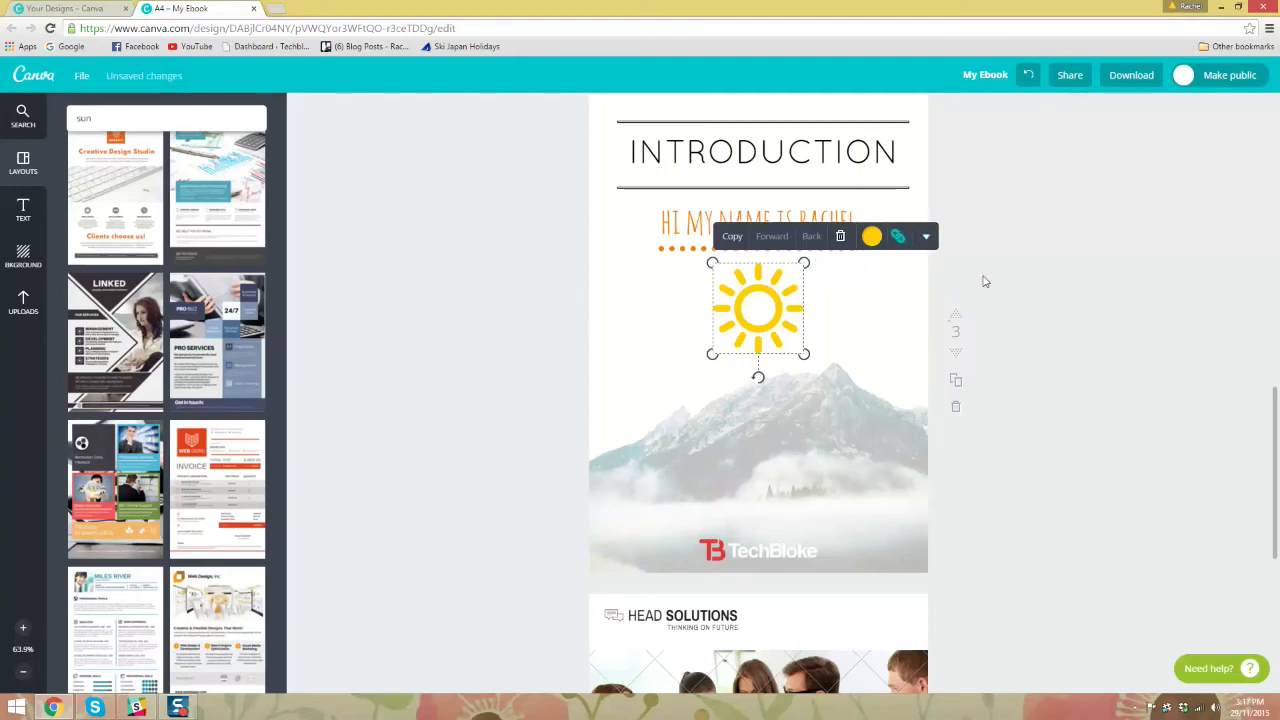
click(985, 281)
Step: Move the introduction page up one place so that it comes before the contents page
scroll(1000, 275, down, 3)
scroll(1014, 263, up, 5)
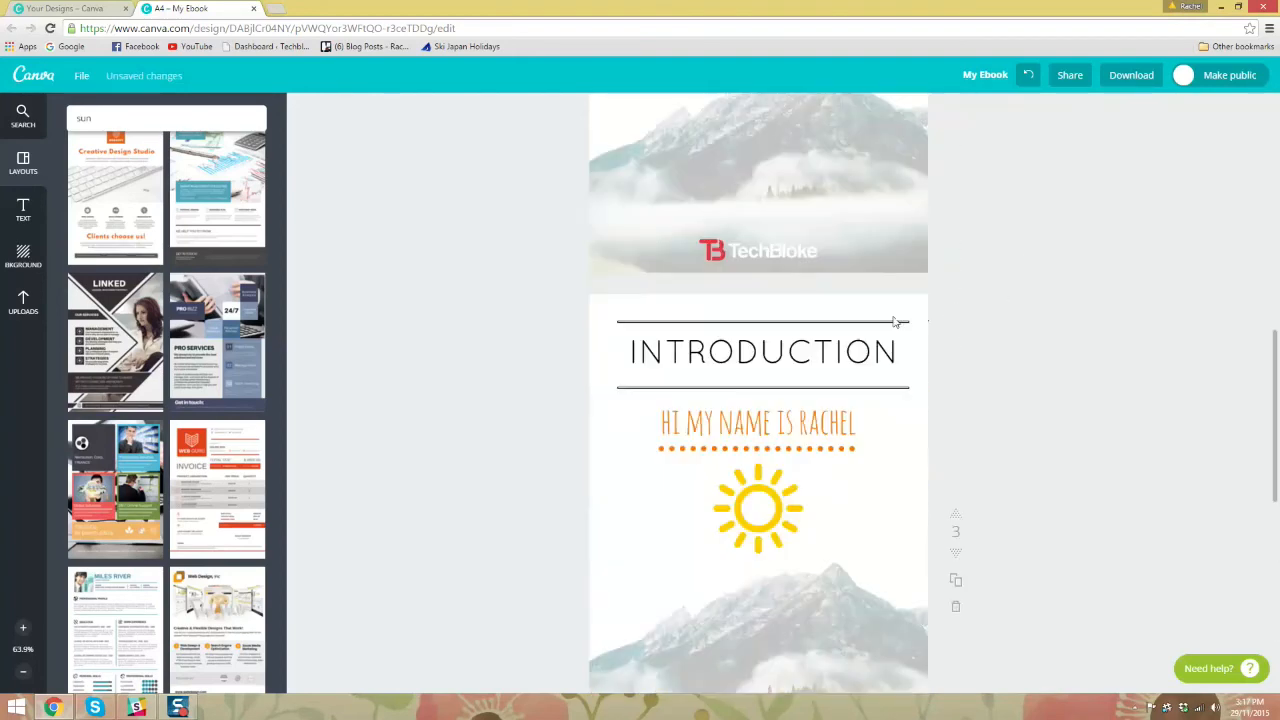
scroll(880, 322, up, 4)
scroll(980, 395, down, 5)
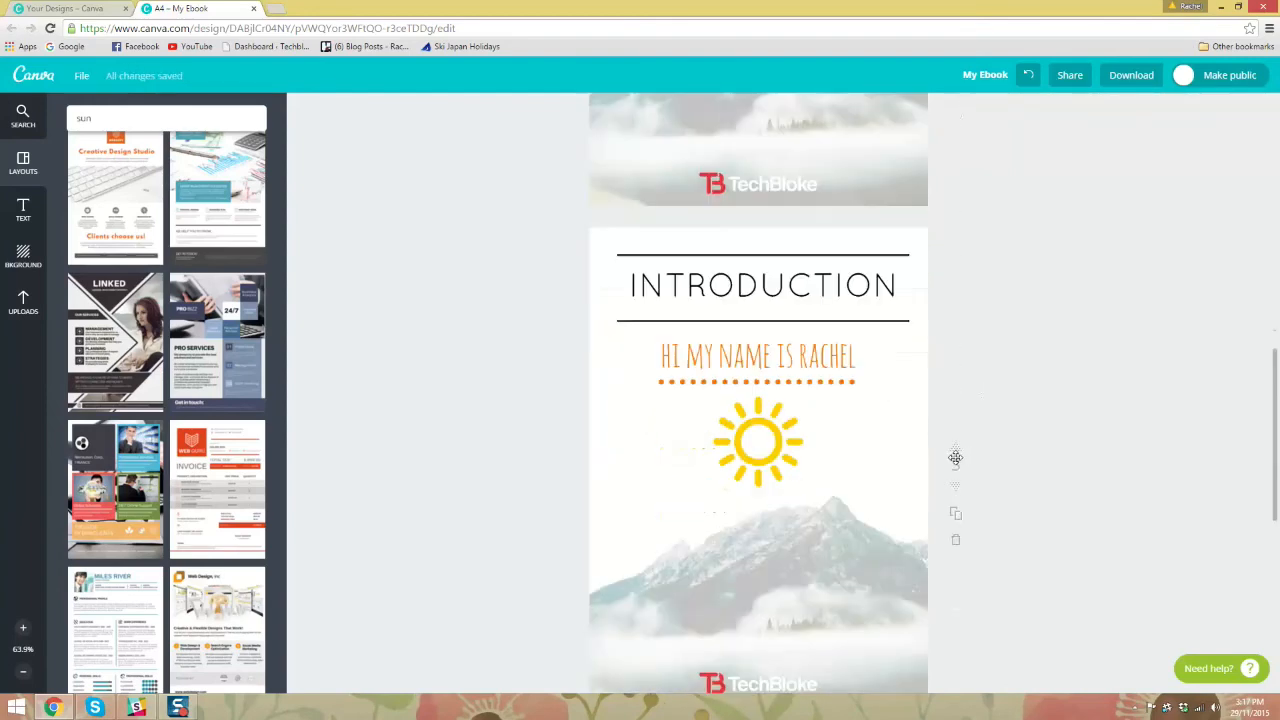
scroll(820, 277, up, 4)
scroll(880, 360, down, 5)
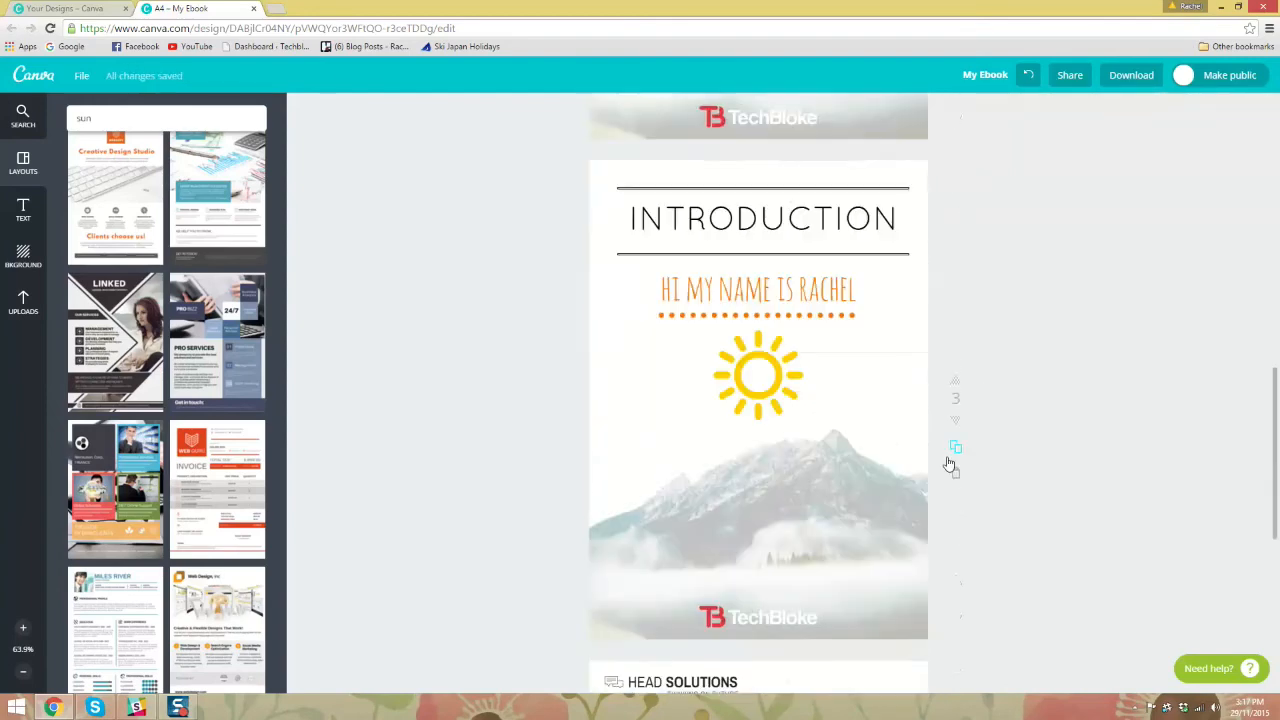
click(956, 383)
scroll(960, 322, up, 10)
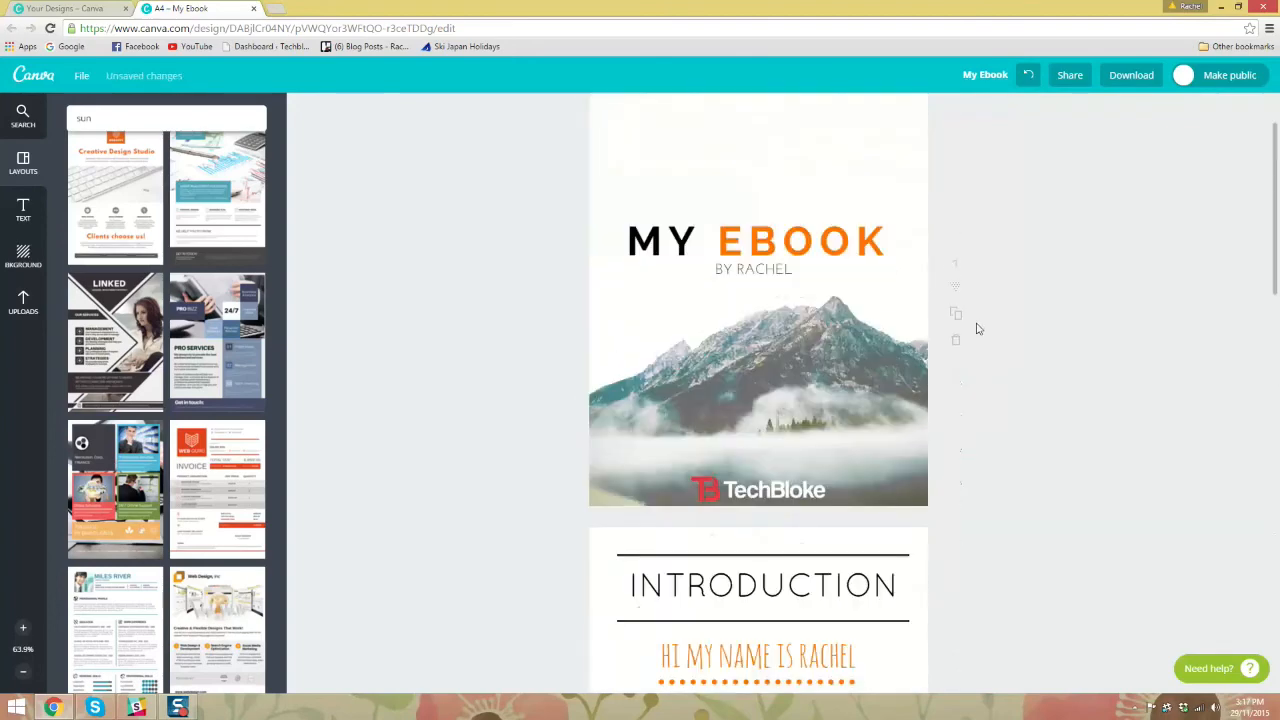
Step: Move the contents page down one place so that it follows the "HEAD SOLUTIONS" page
scroll(996, 360, down, 5)
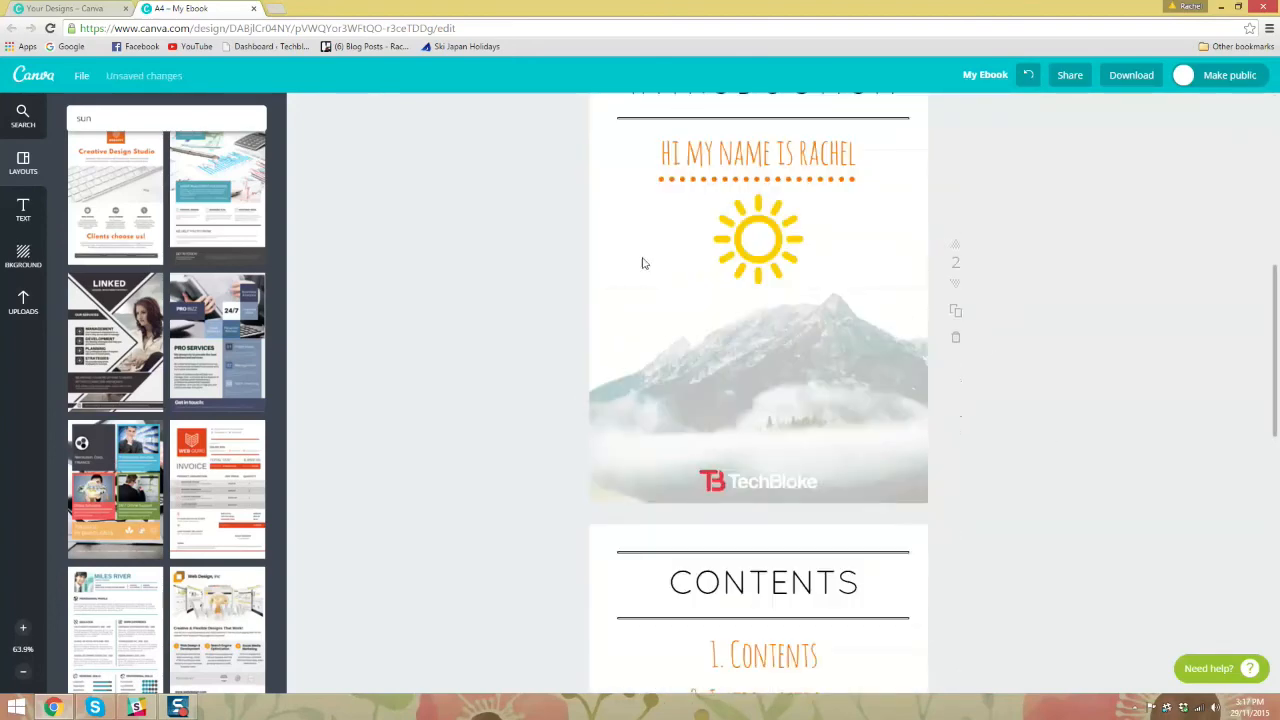
scroll(1030, 385, down, 3)
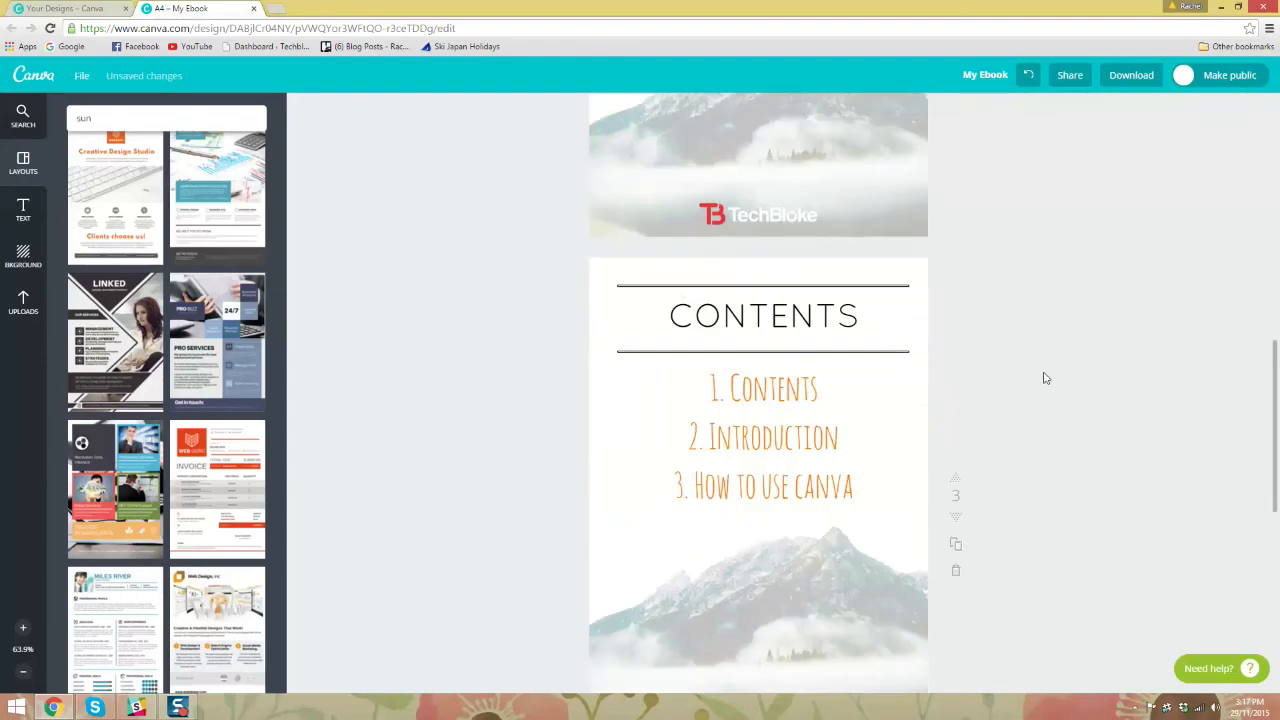
scroll(1046, 370, down, 4)
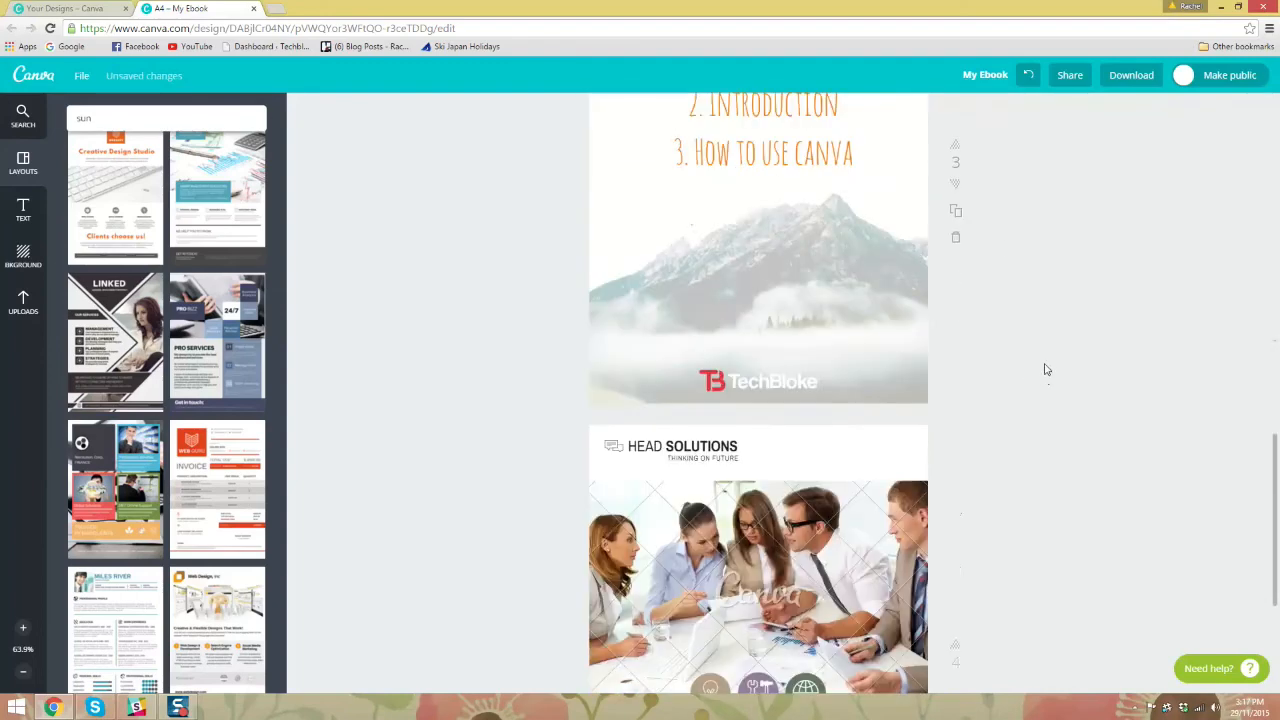
click(955, 185)
scroll(1064, 404, up, 7)
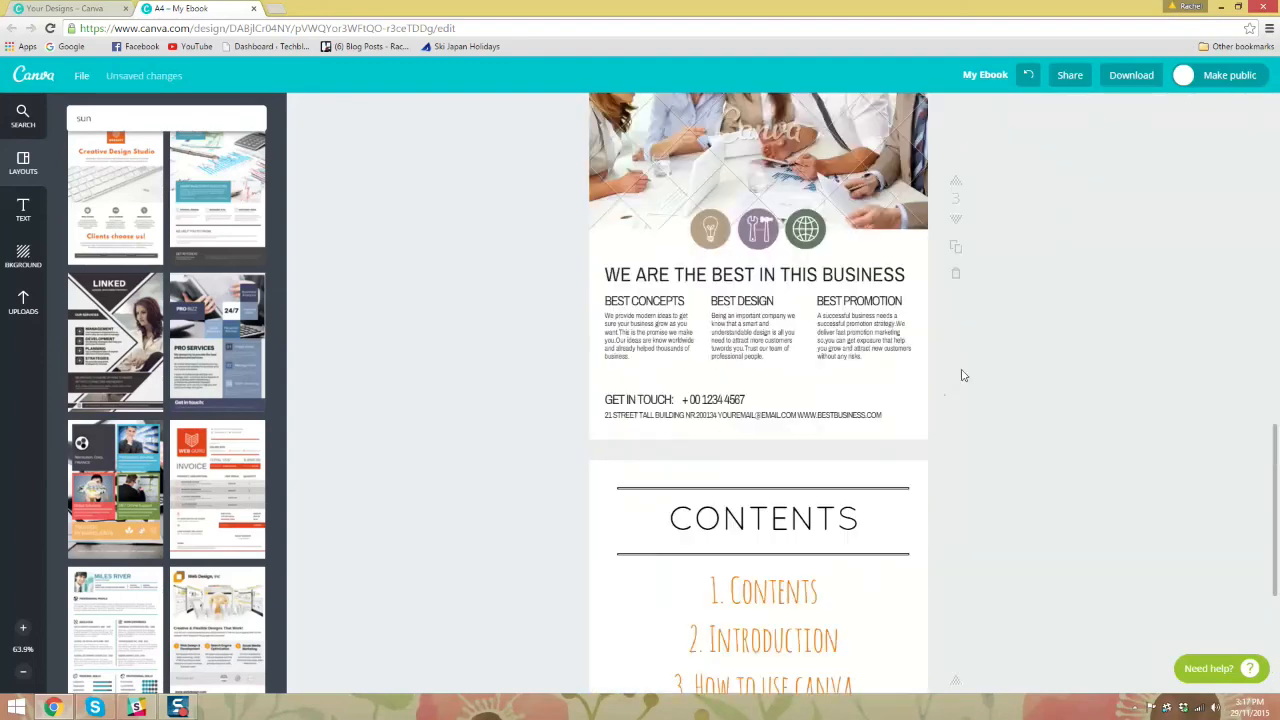
Step: Delete the business meeting photo from the image frame on the "HEAD SOLUTIONS" page
click(792, 330)
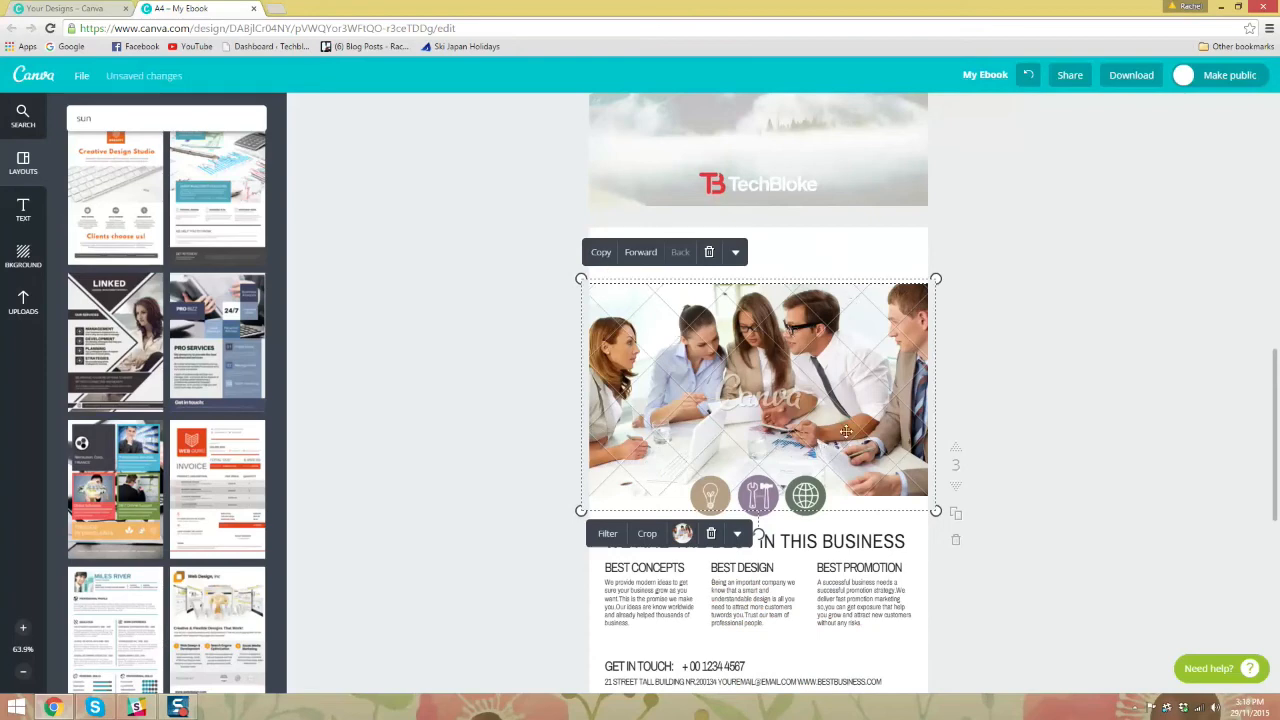
scroll(1054, 285, down, 2)
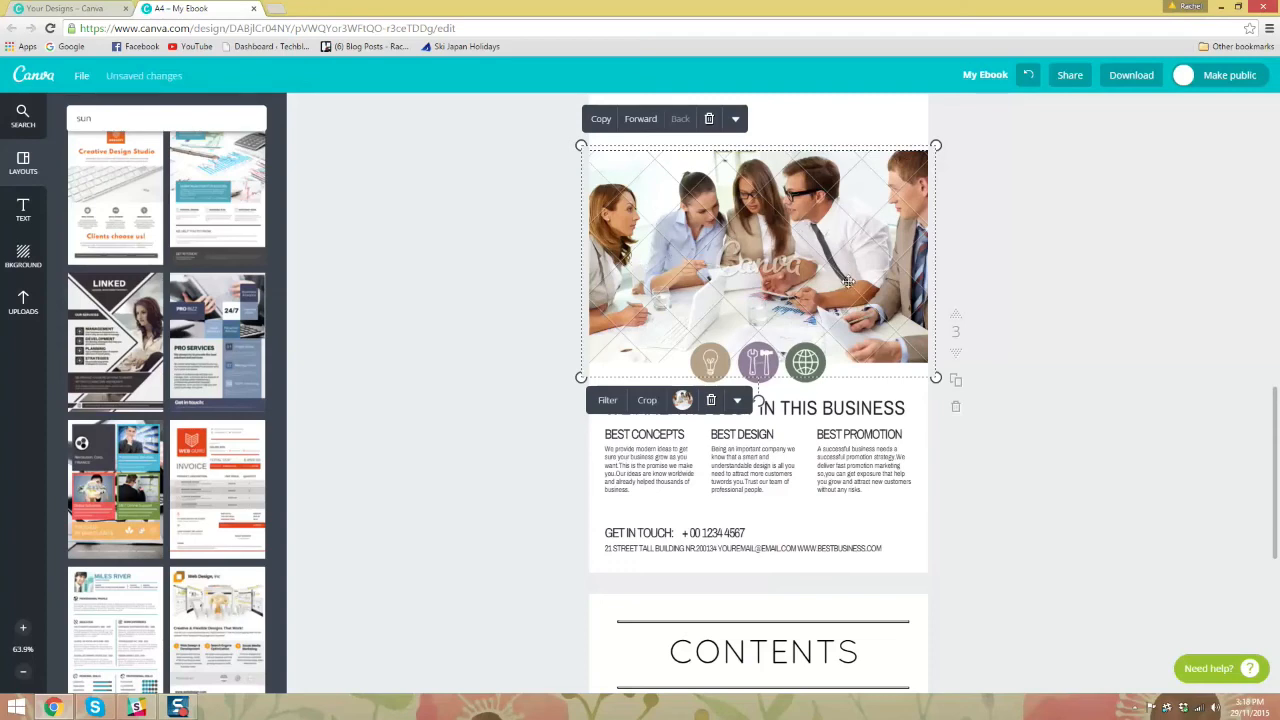
click(1100, 260)
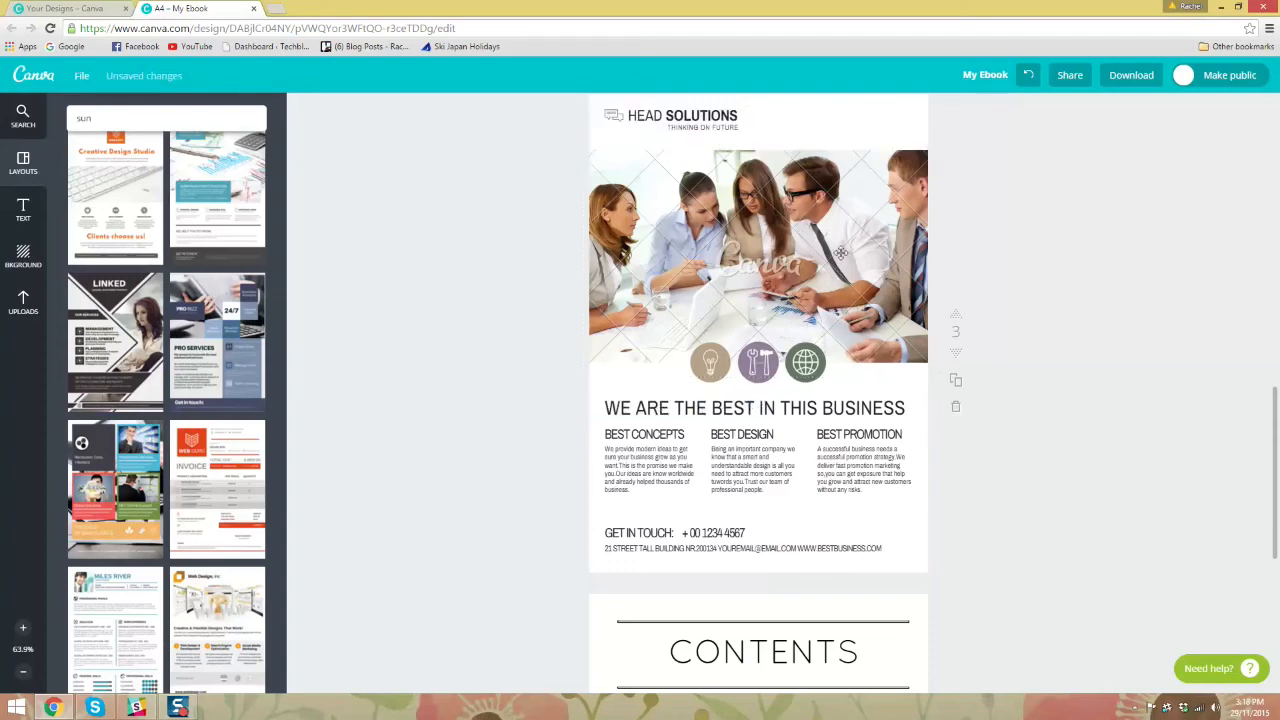
click(840, 252)
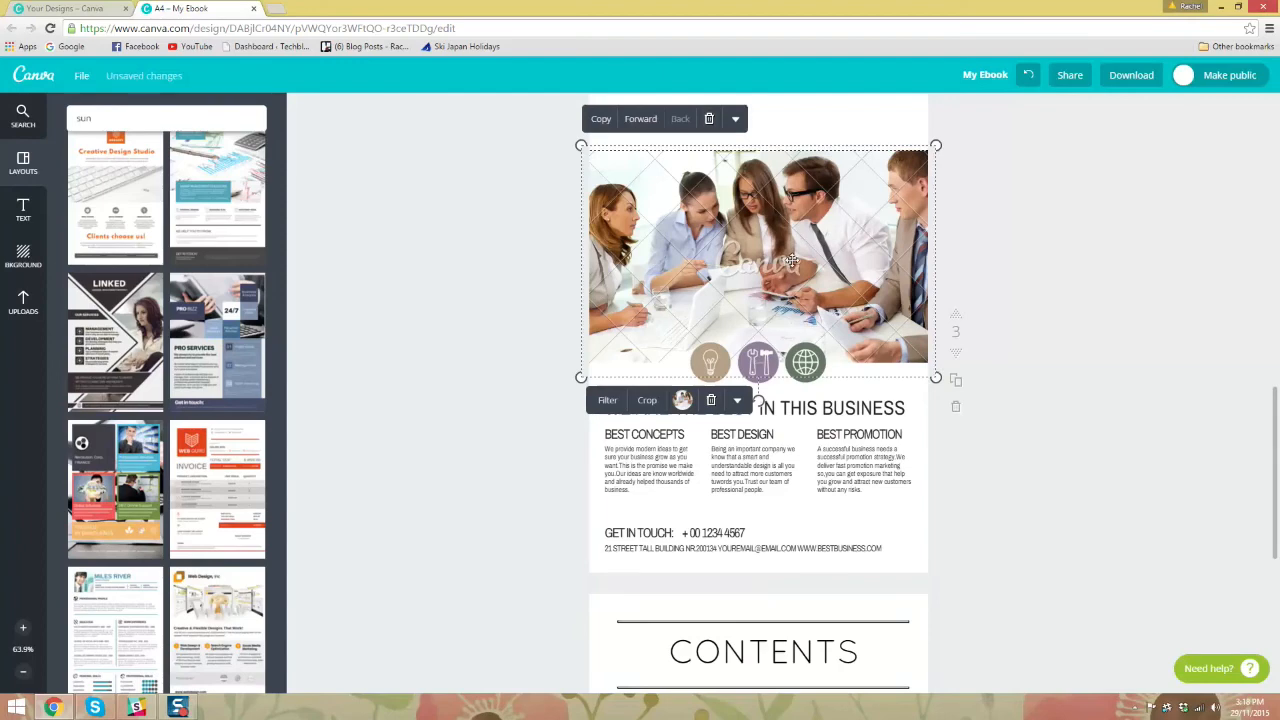
click(711, 400)
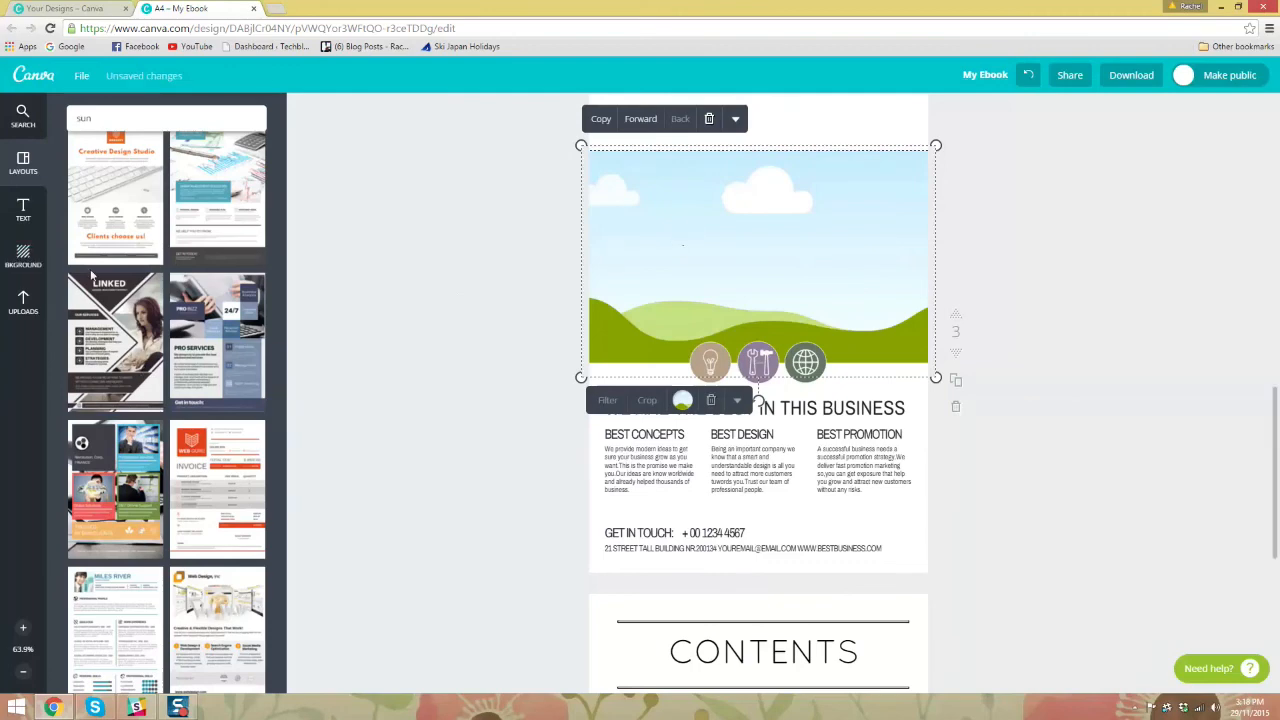
Step: Fill the empty frame on the "HEAD SOLUTIONS" page with the uploaded multicolored abstract paint image
click(23, 302)
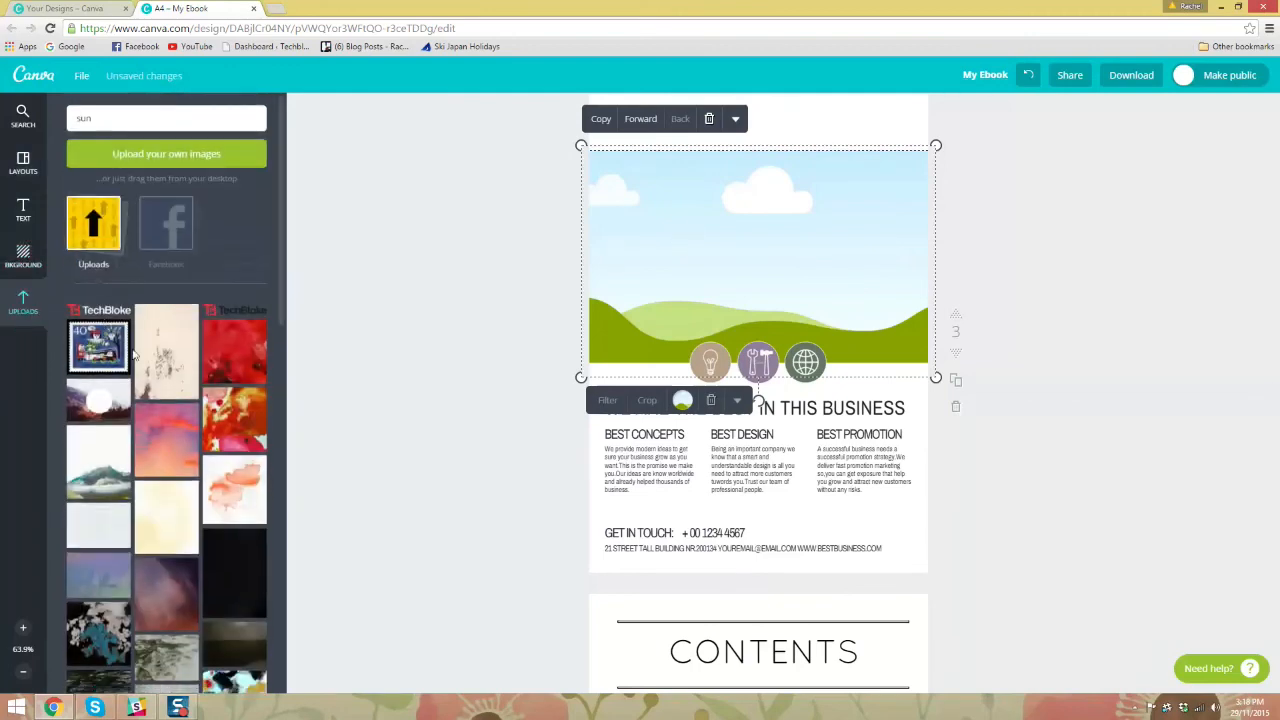
scroll(133, 355, down, 1)
scroll(247, 338, down, 3)
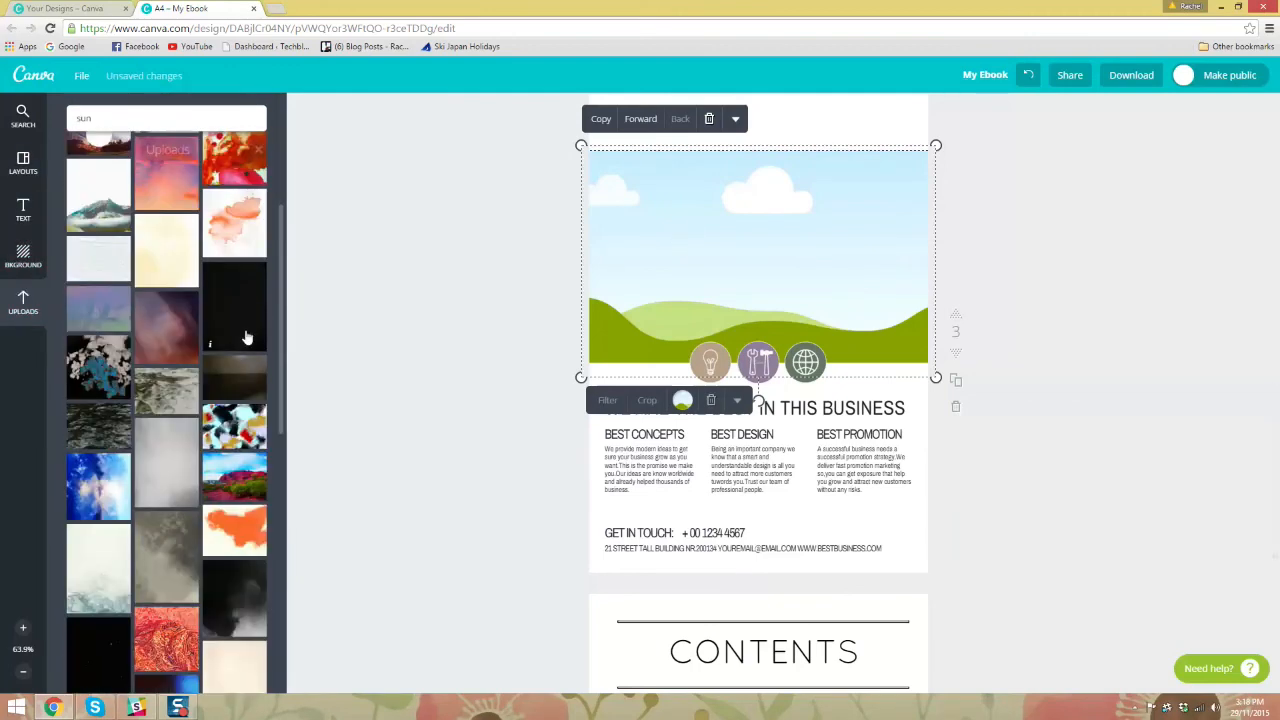
scroll(240, 351, down, 1)
click(240, 355)
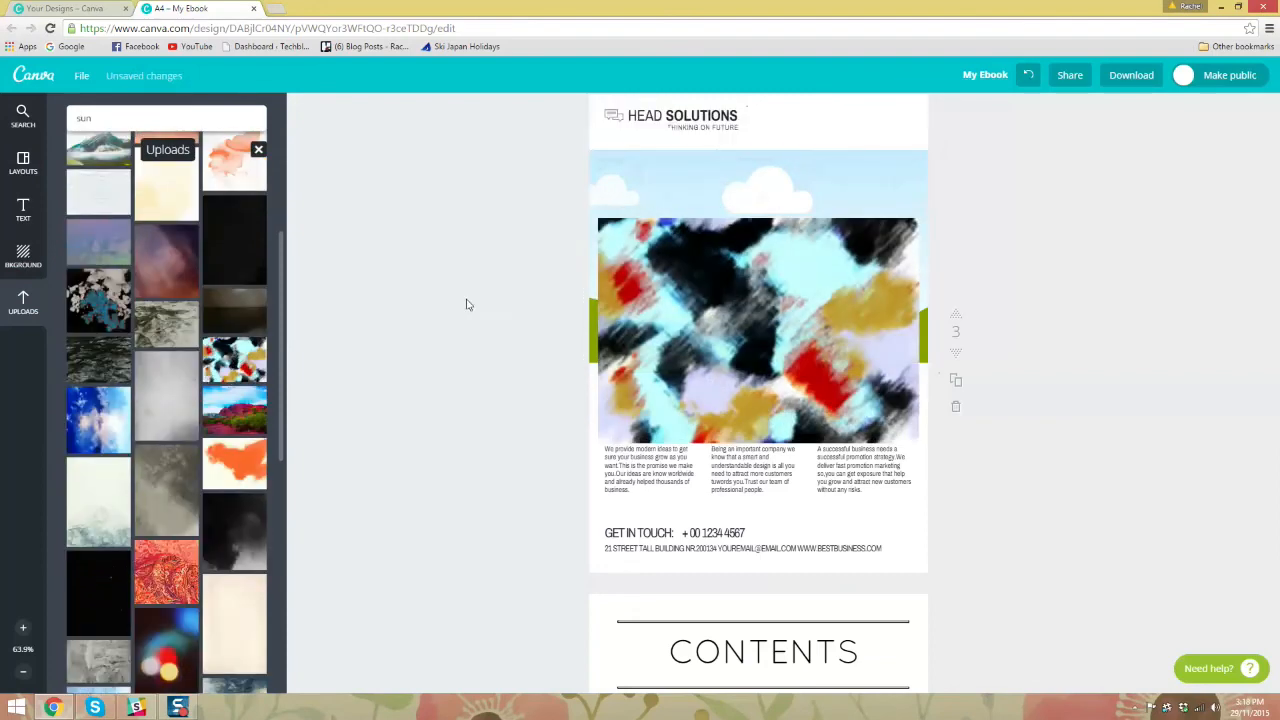
drag(720, 324, 726, 237)
click(1086, 288)
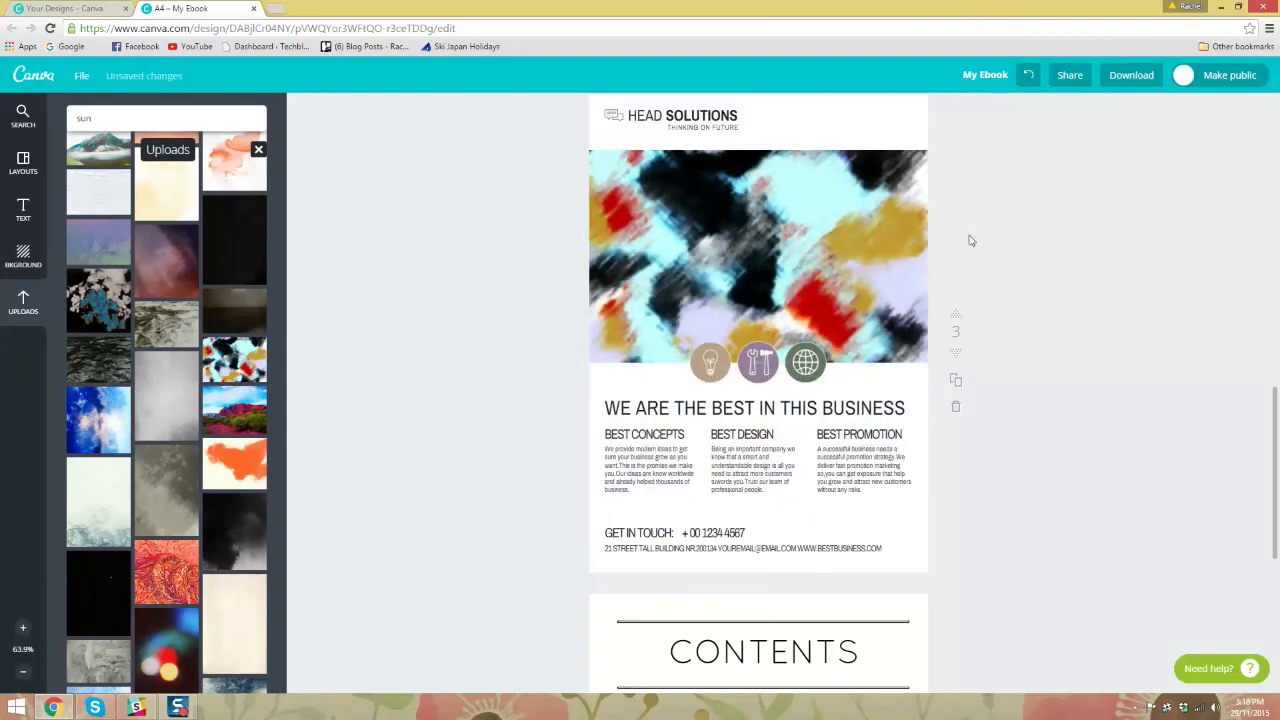
Step: Add the free frame with two stacked photo areas to the fifth page
scroll(1013, 258, up, 2)
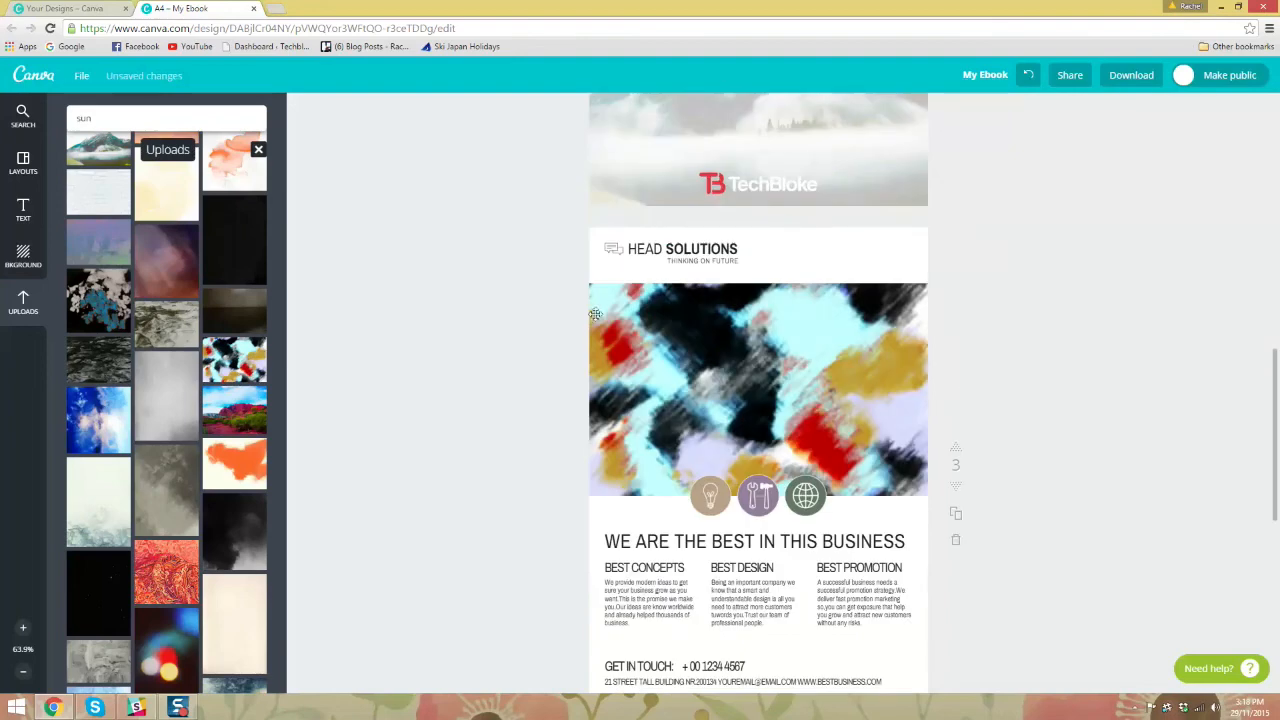
scroll(941, 349, down, 3)
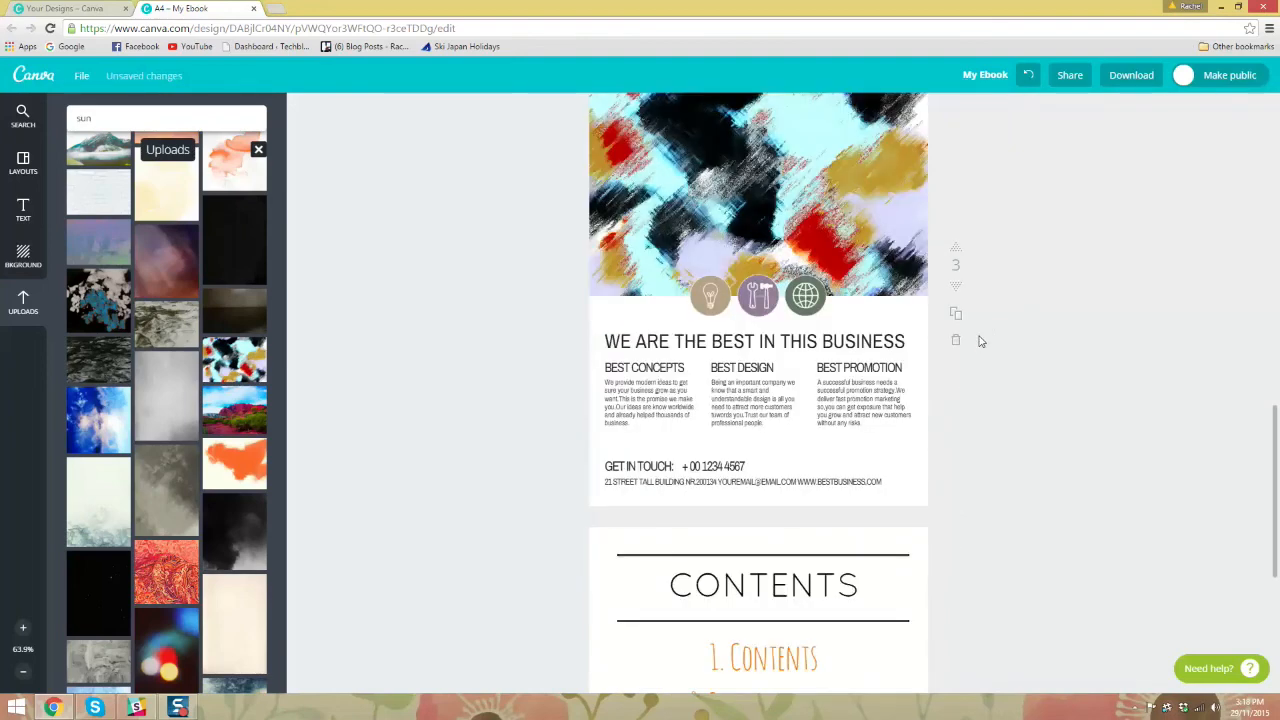
scroll(977, 340, down, 10)
click(21, 131)
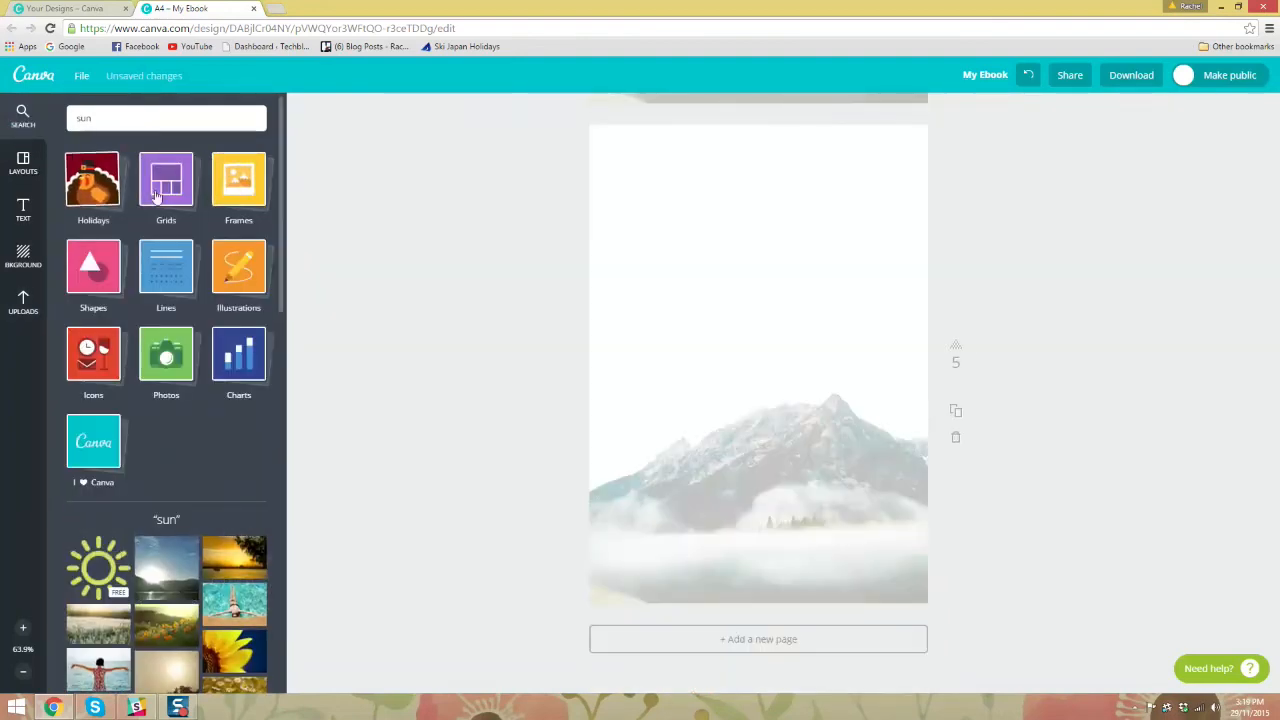
click(238, 178)
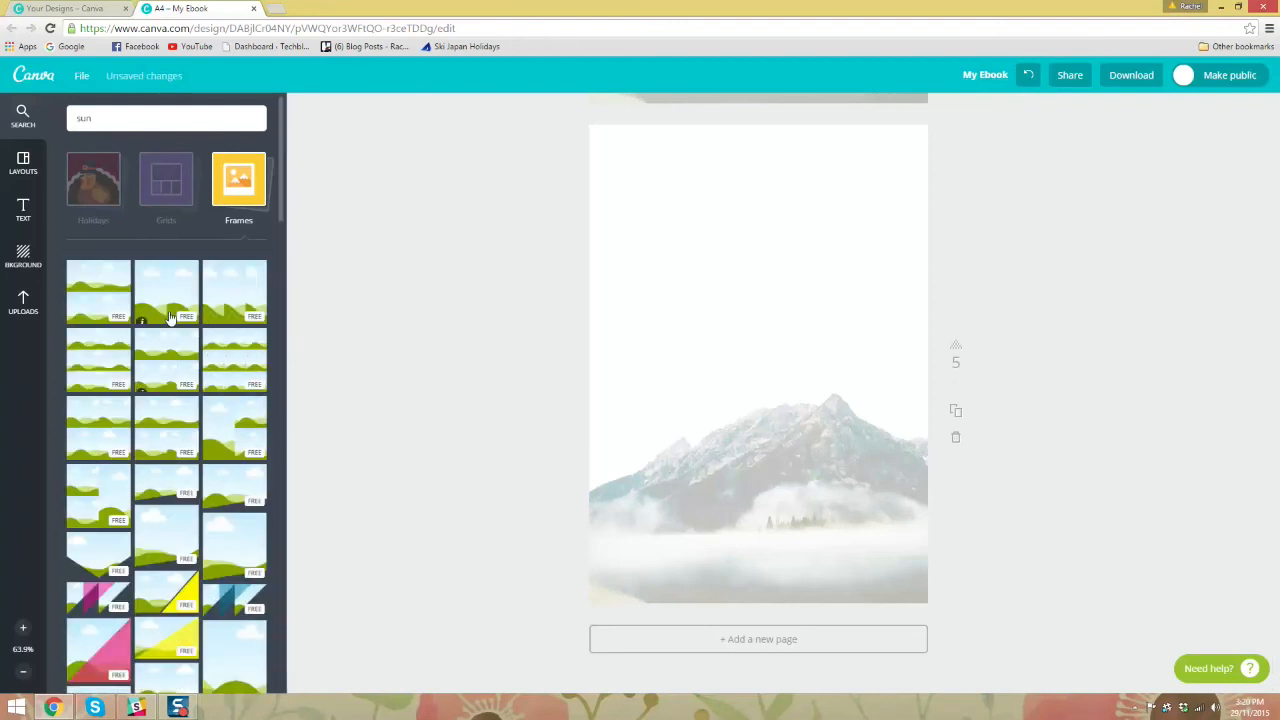
click(106, 286)
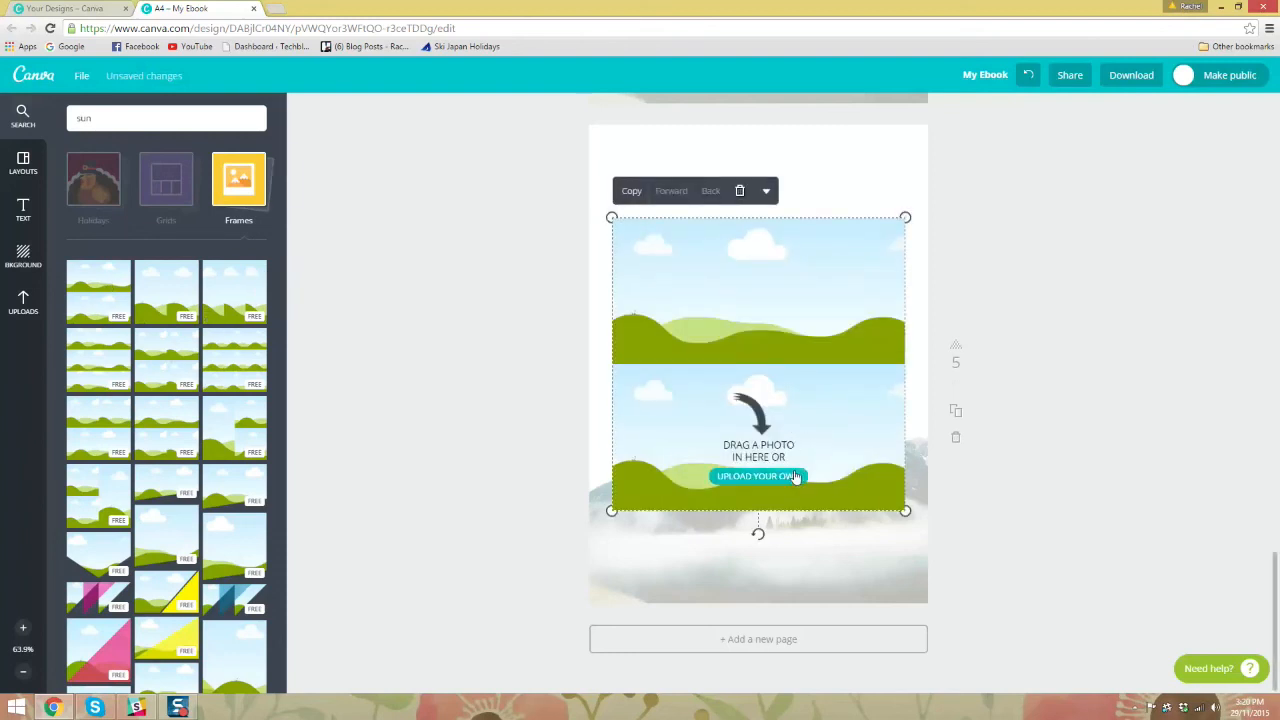
Step: Fill the lower area of the fifth page's frame with the uploaded colorful geometric triangle pattern
click(23, 303)
scroll(140, 300, down, 5)
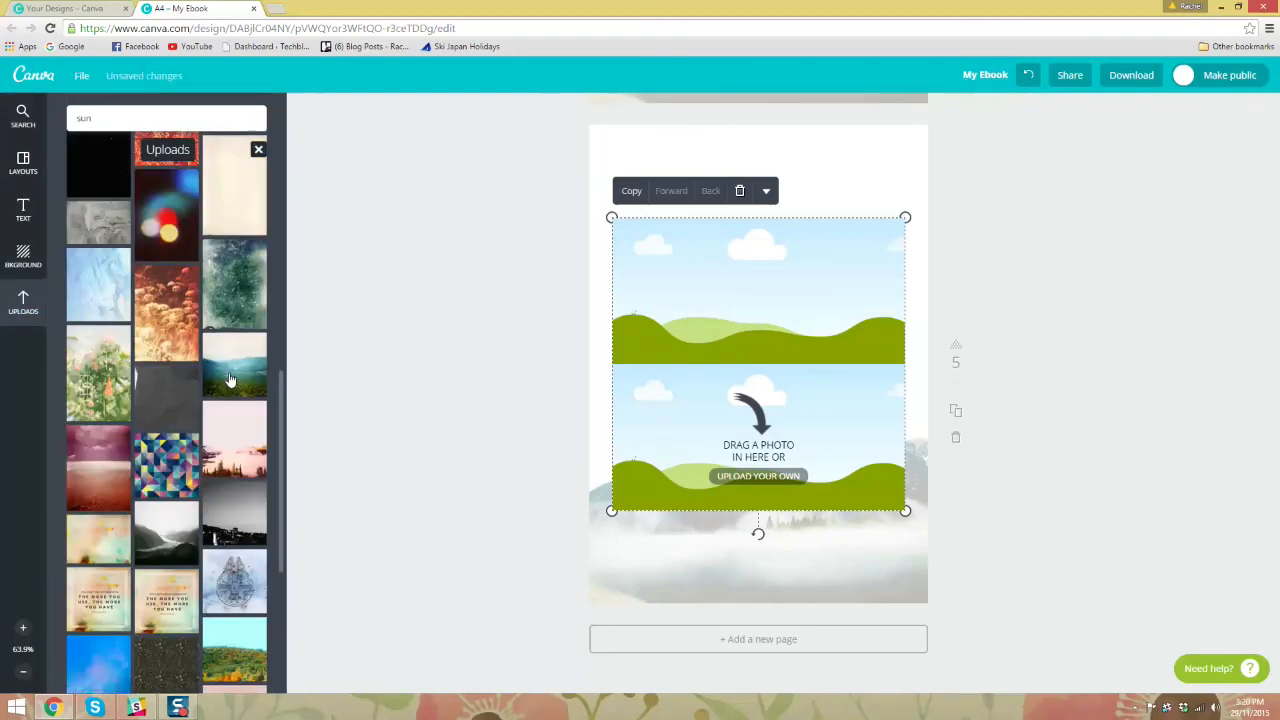
drag(190, 380, 758, 440)
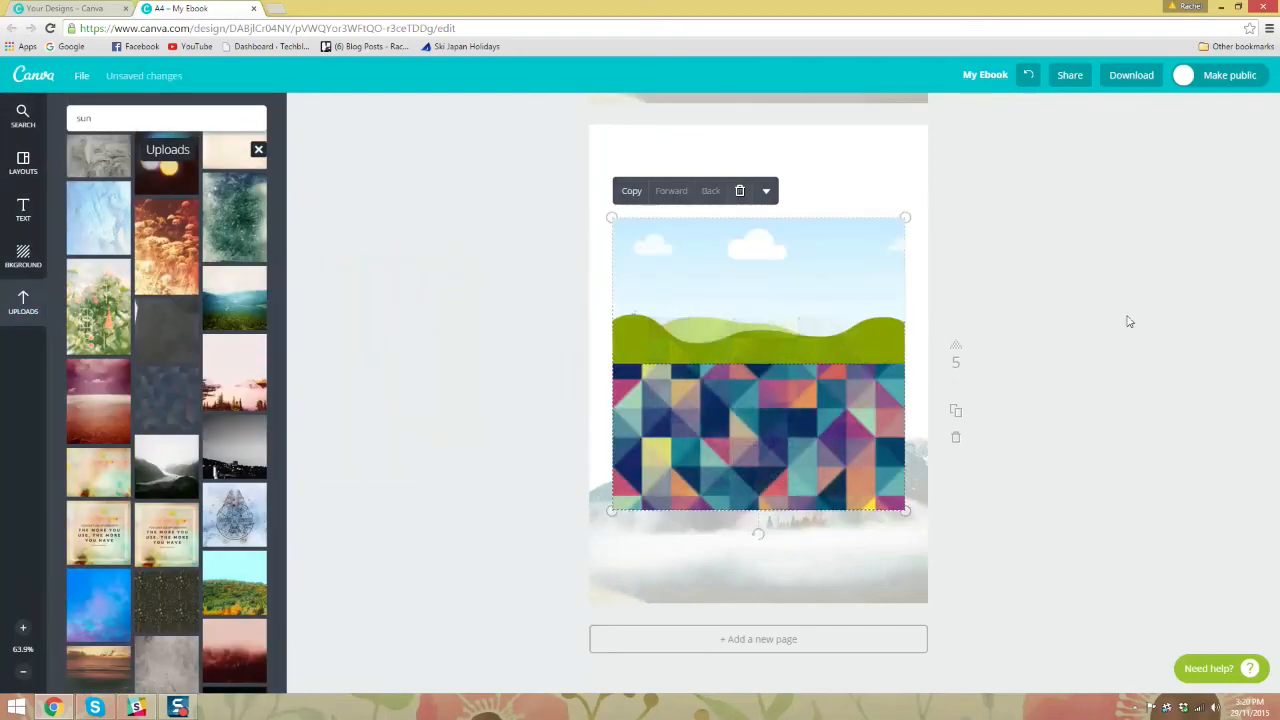
scroll(210, 520, down, 1)
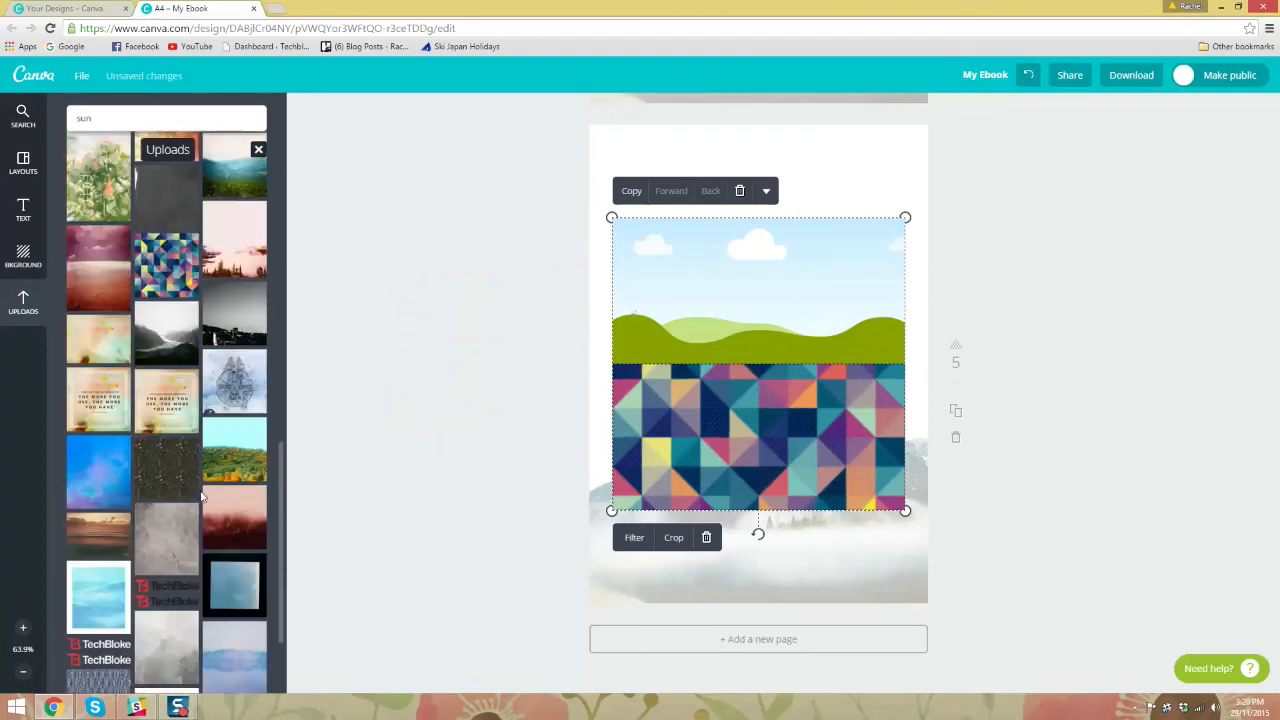
Step: Fill the upper area of the fifth page's frame with the uploaded autumn forest photo and enlarge the frame across the page width
drag(215, 450, 789, 260)
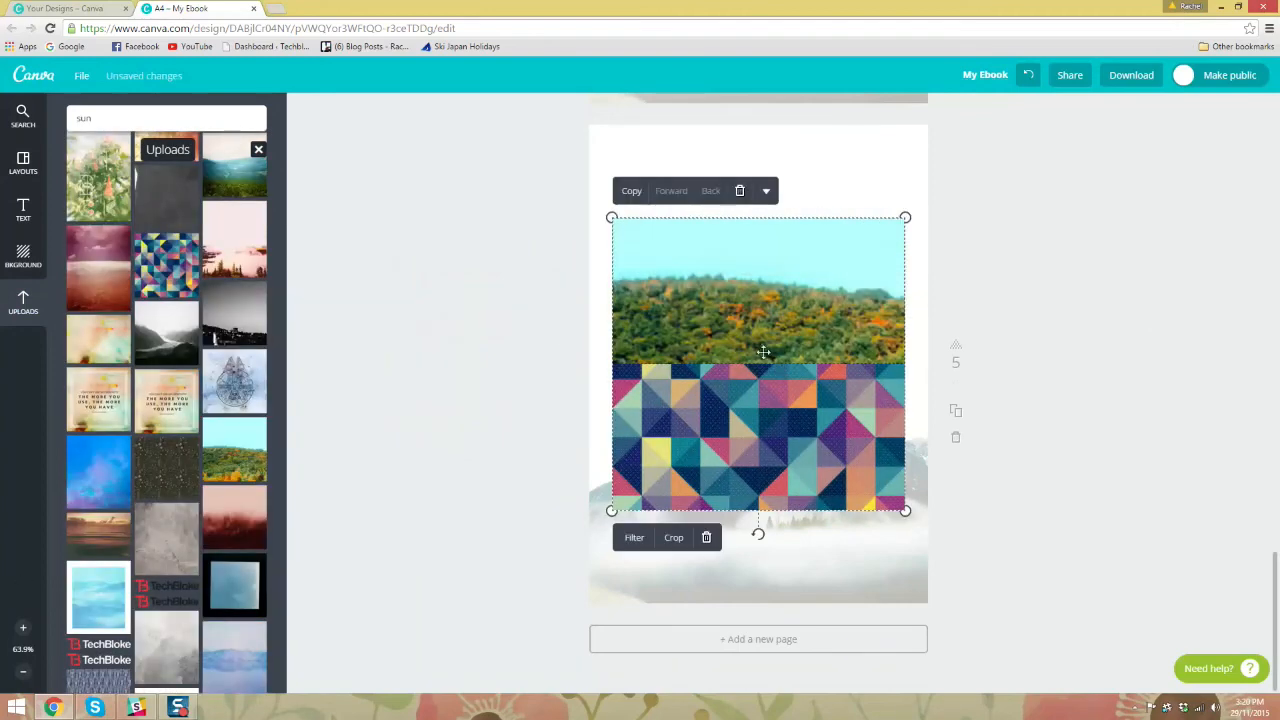
drag(761, 347, 731, 247)
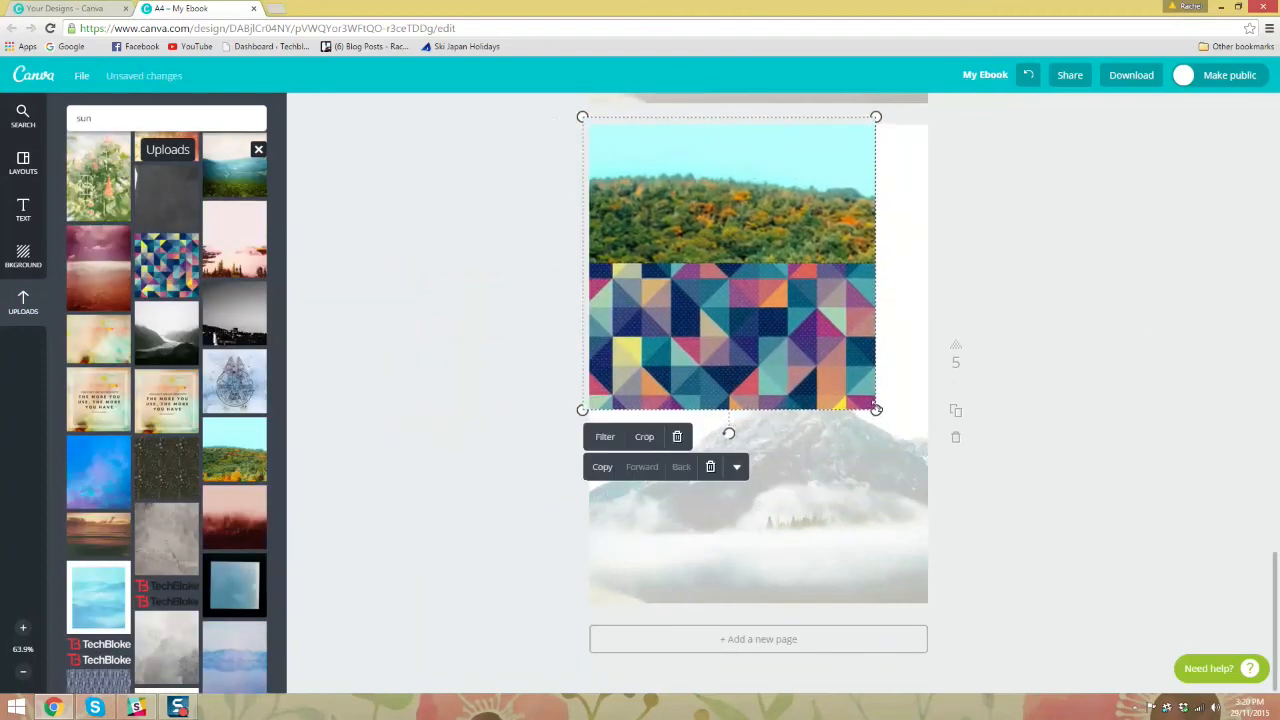
drag(879, 416, 1000, 531)
drag(838, 355, 797, 391)
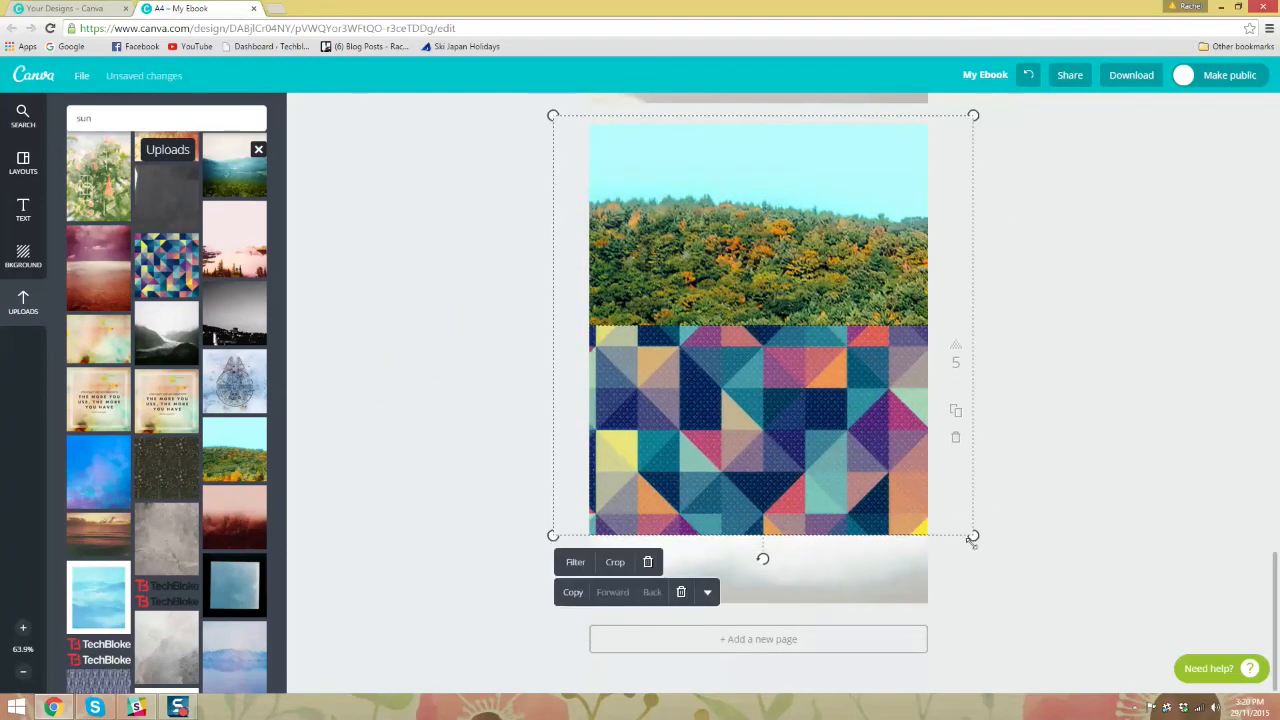
drag(971, 534, 968, 615)
Step: Reposition the geometric triangle pattern downward within the lower area of the fifth page's frame
double_click(966, 611)
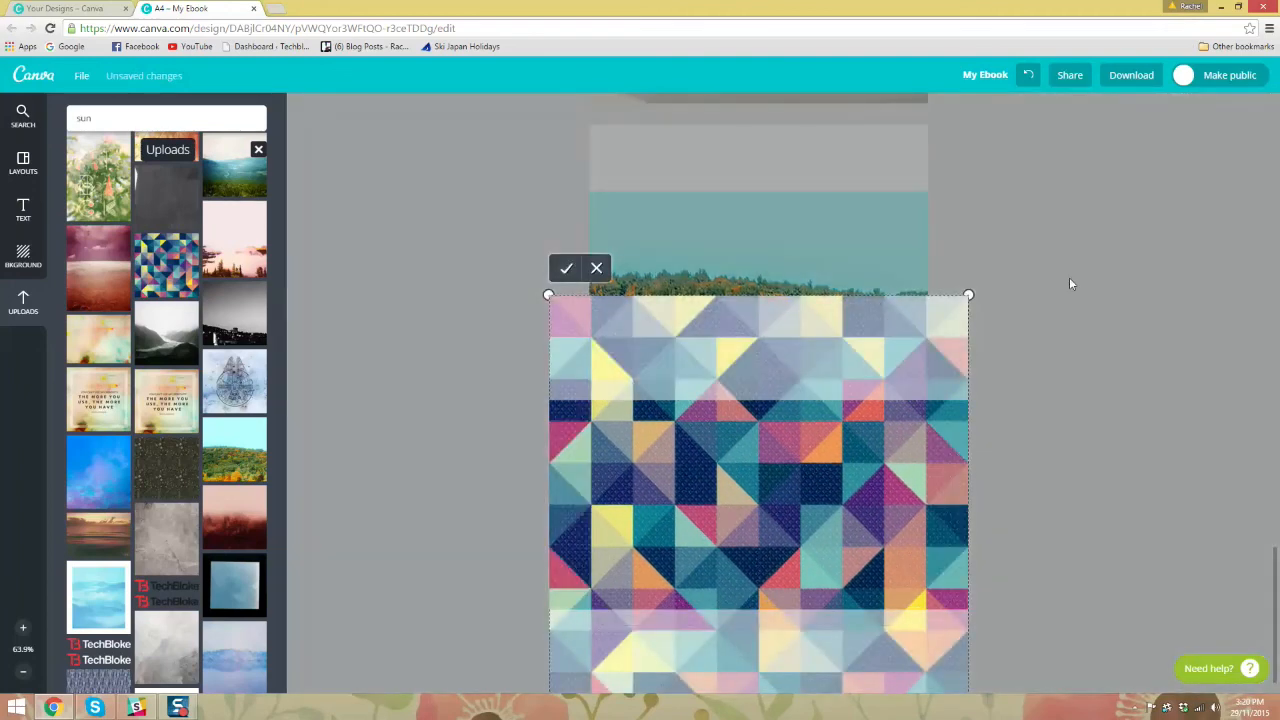
scroll(776, 416, down, 1)
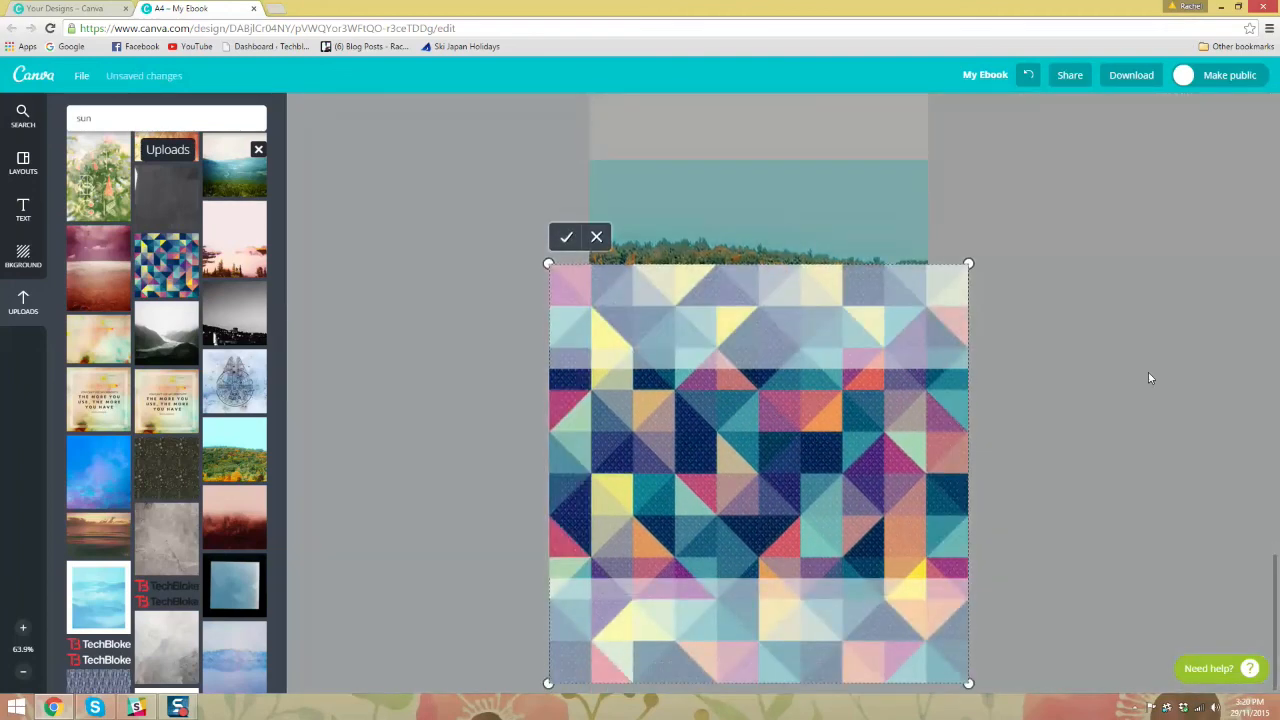
drag(760, 512, 816, 634)
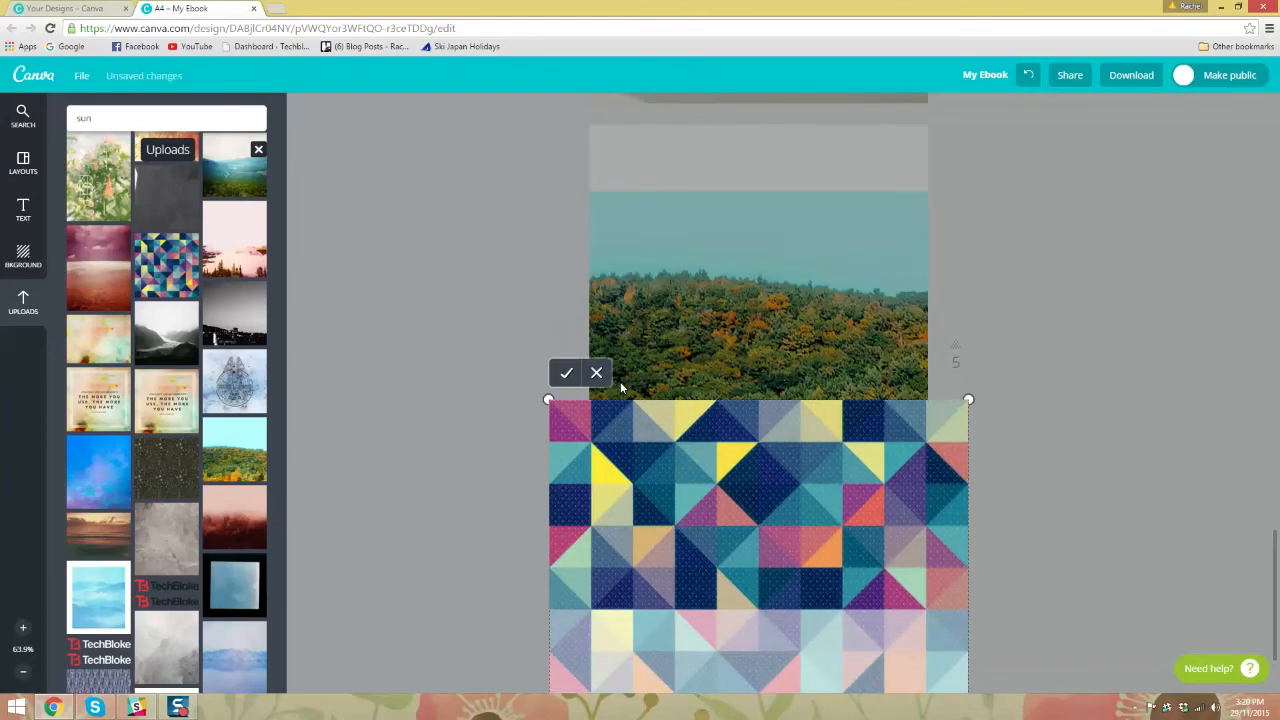
click(566, 375)
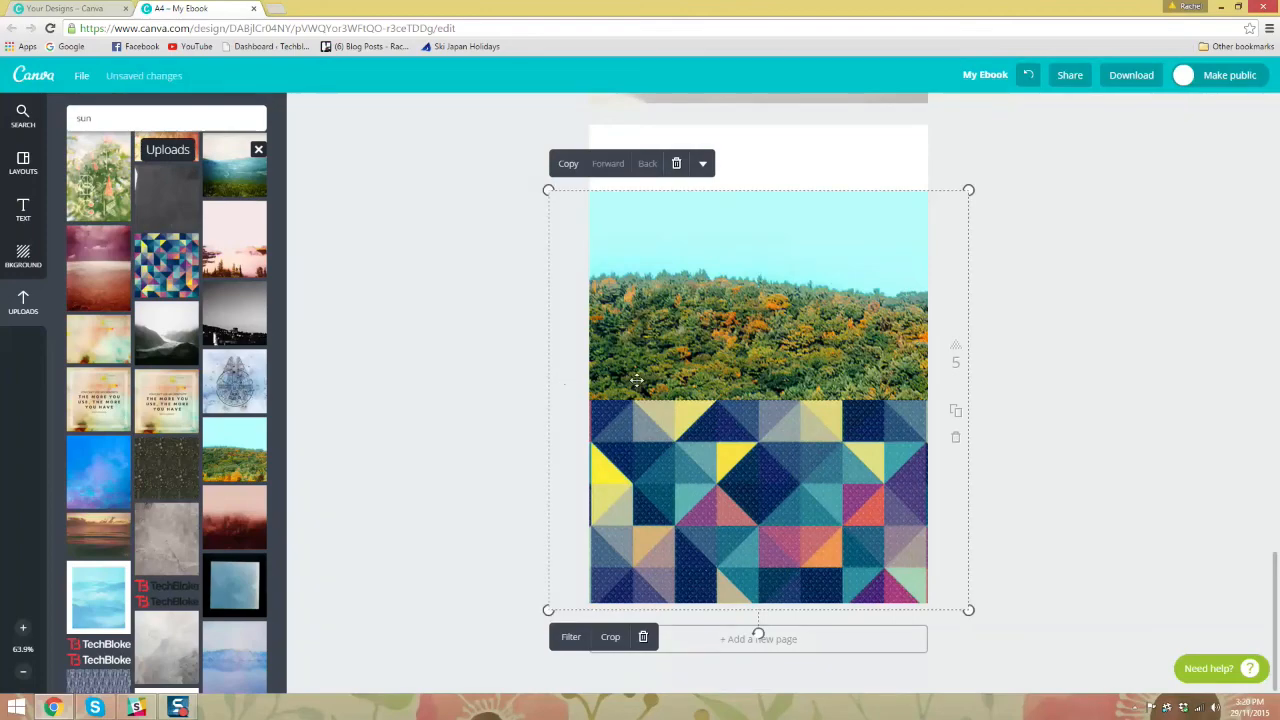
Step: Shift the forest photo downward within the frame's upper area so that mostly sky fills it
double_click(818, 280)
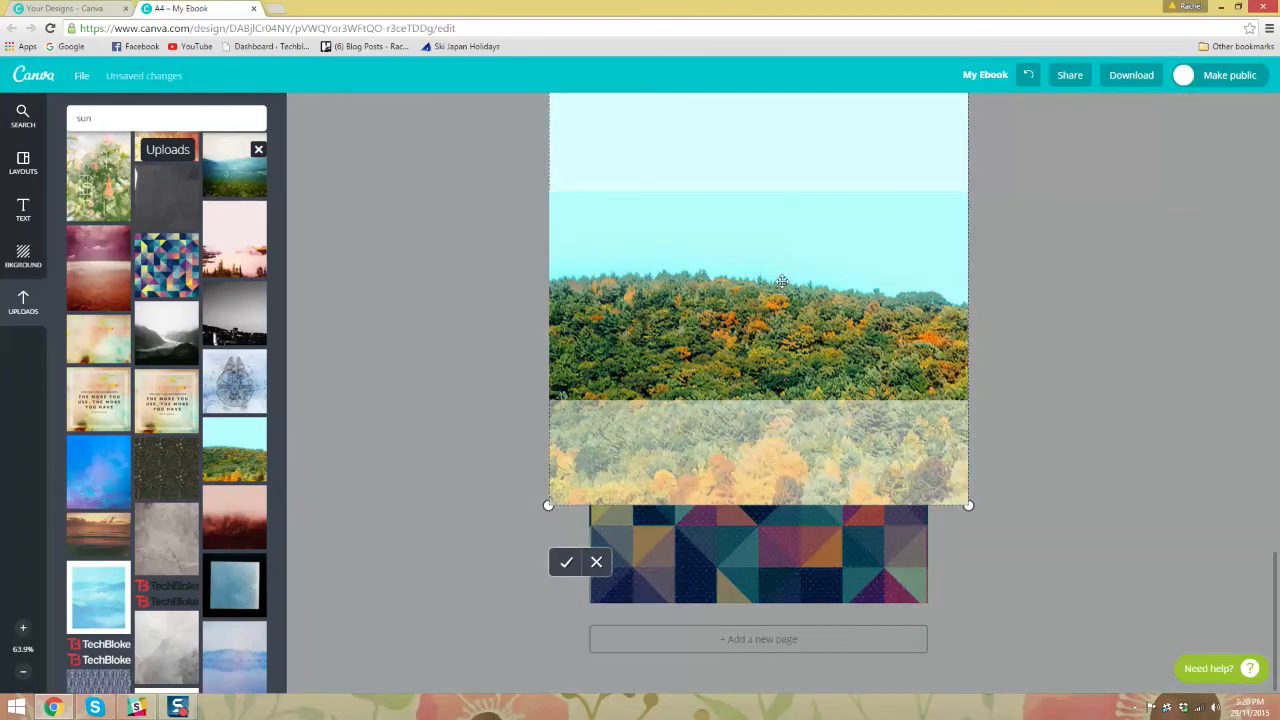
drag(790, 292, 838, 485)
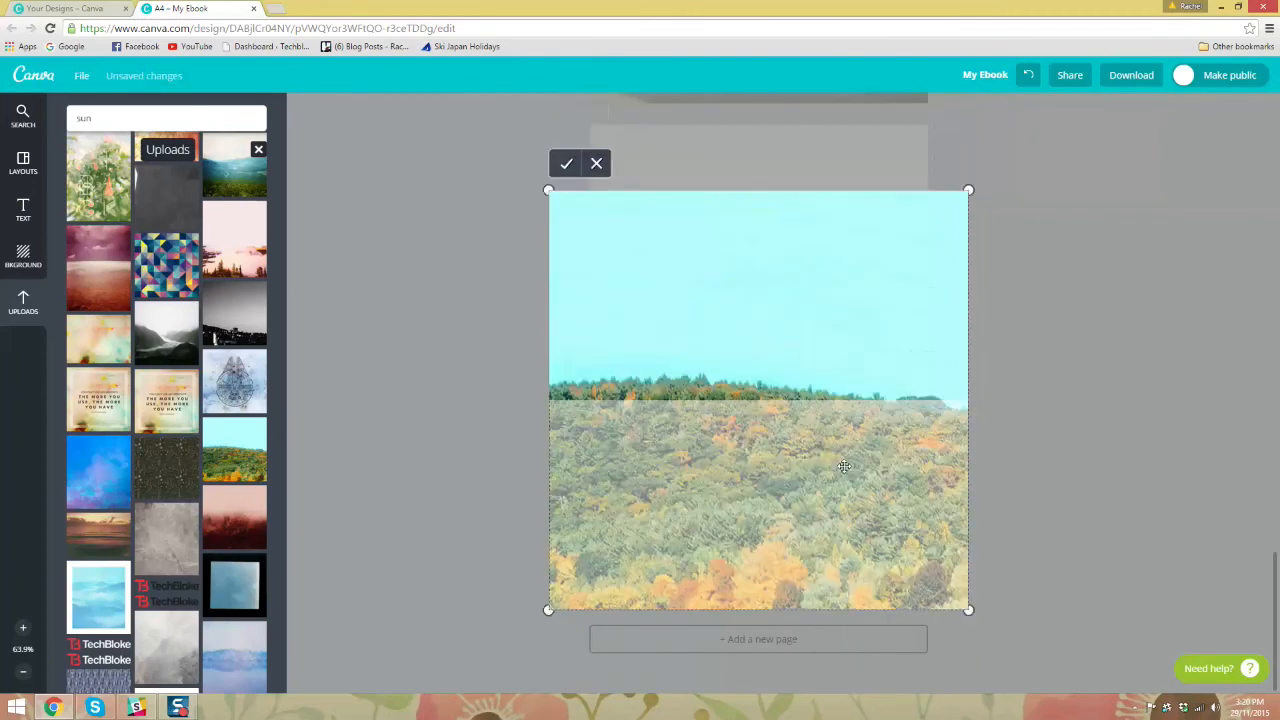
click(566, 163)
click(1093, 299)
Step: Enlarge the two-photo frame to cover the fifth page's full height and center it over the page
click(866, 300)
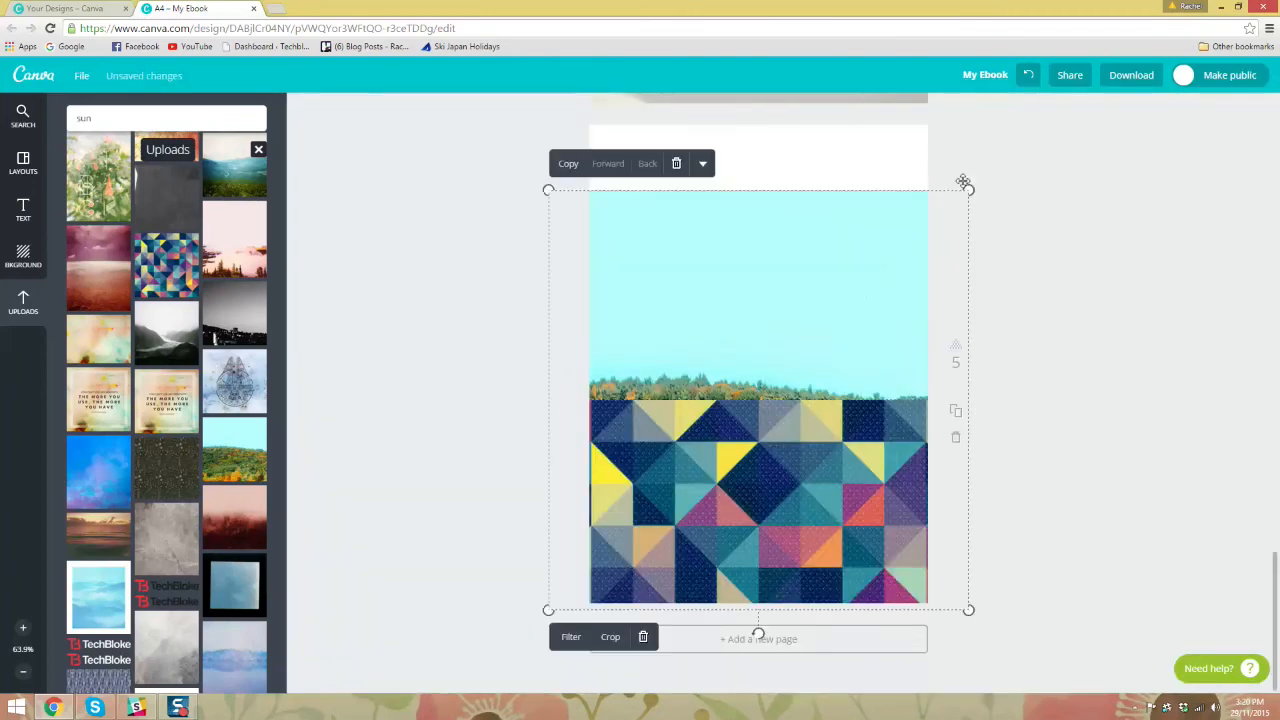
drag(966, 188, 1020, 103)
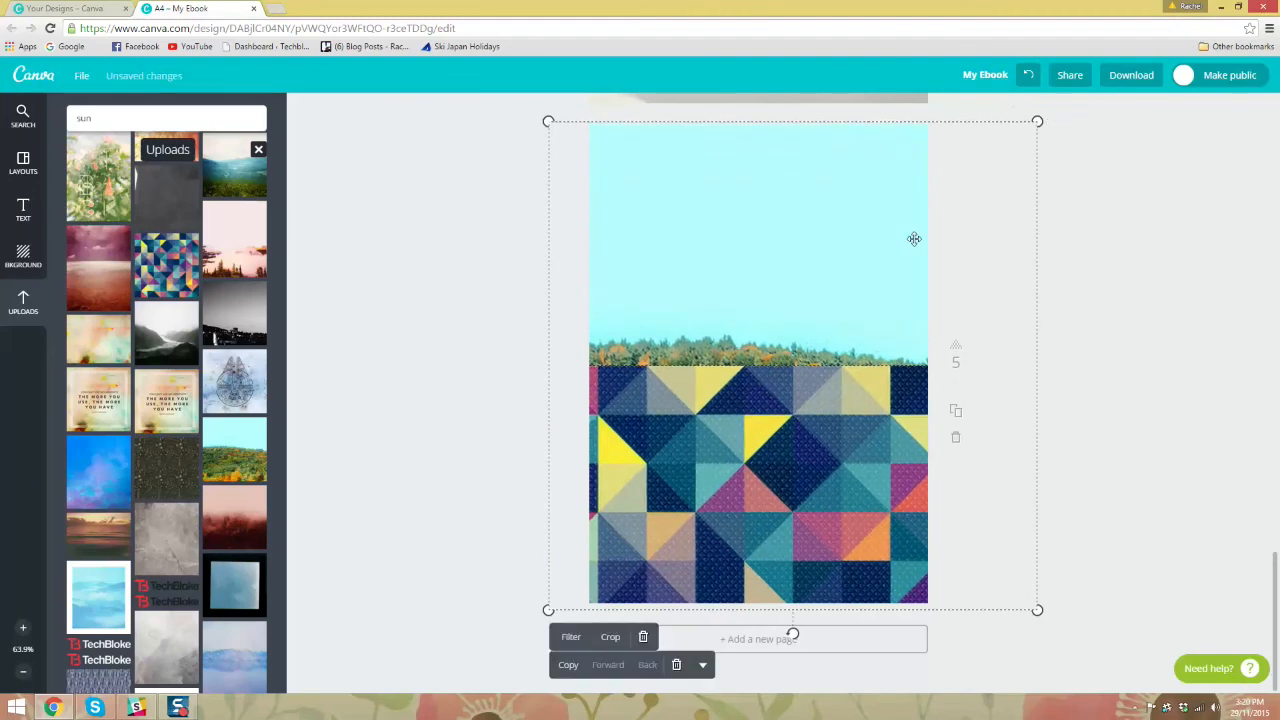
drag(872, 258, 840, 248)
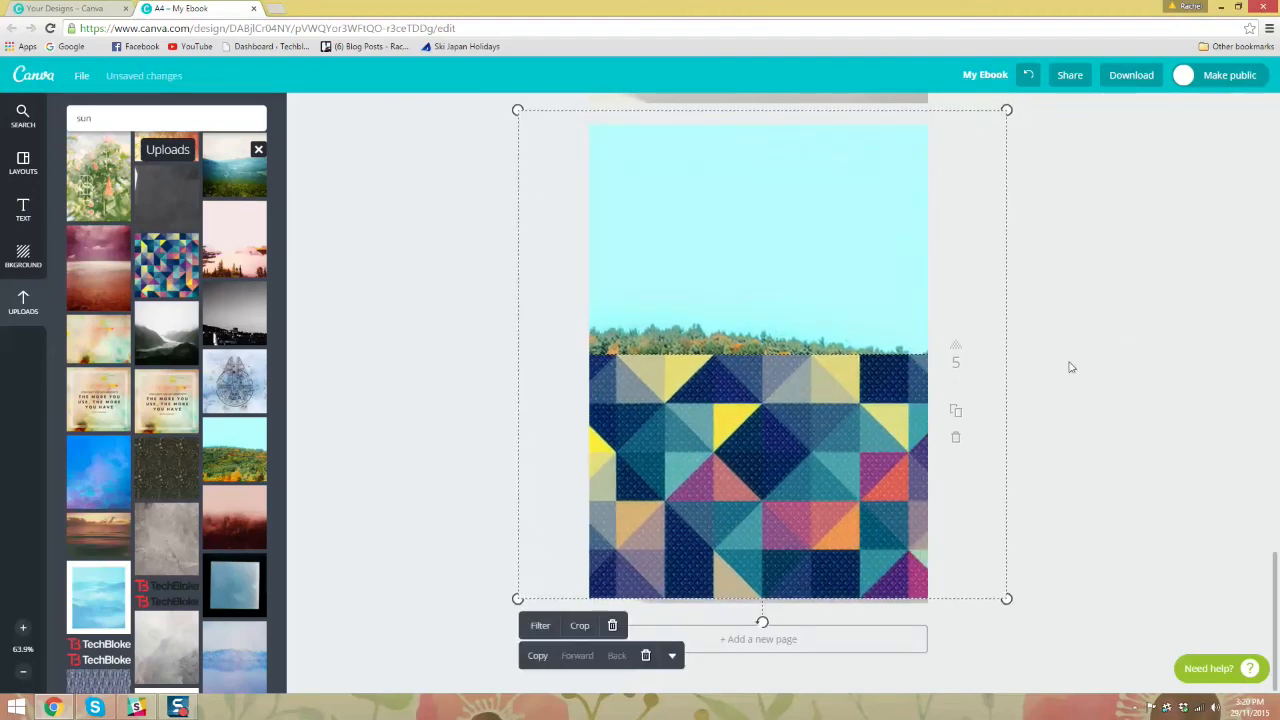
scroll(1025, 424, up, 2)
scroll(918, 627, down, 1)
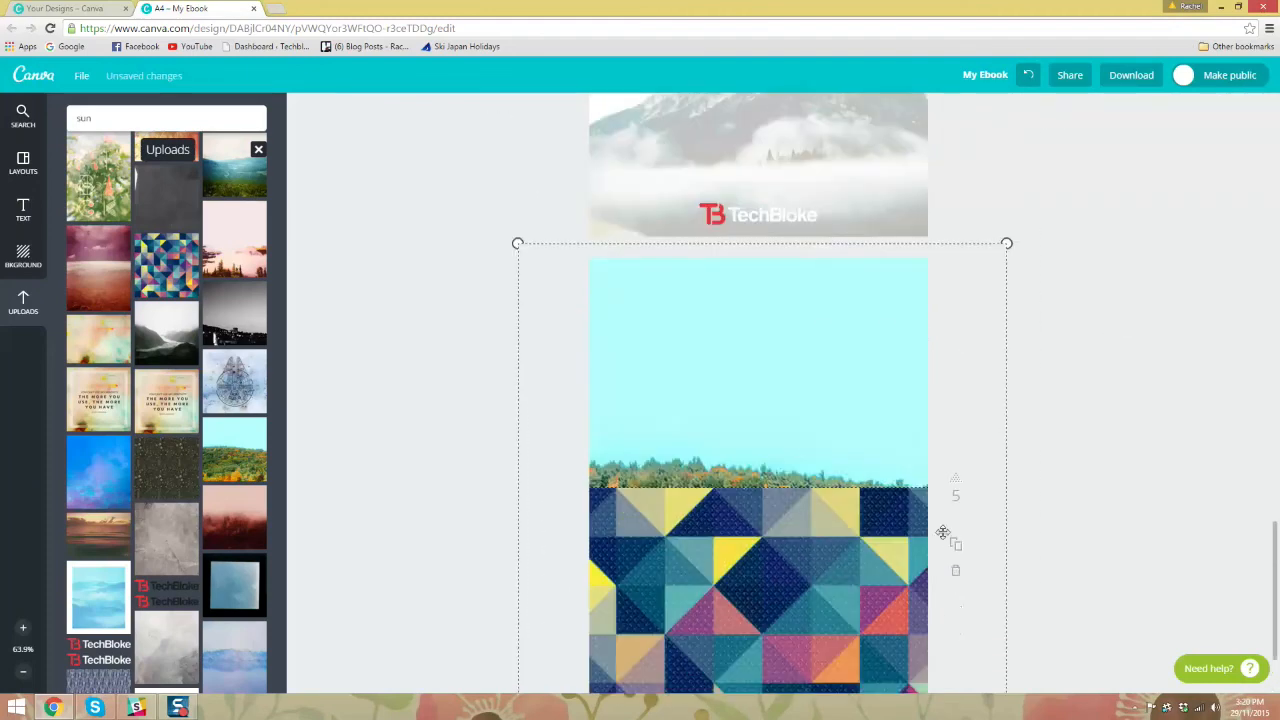
scroll(949, 363, down, 2)
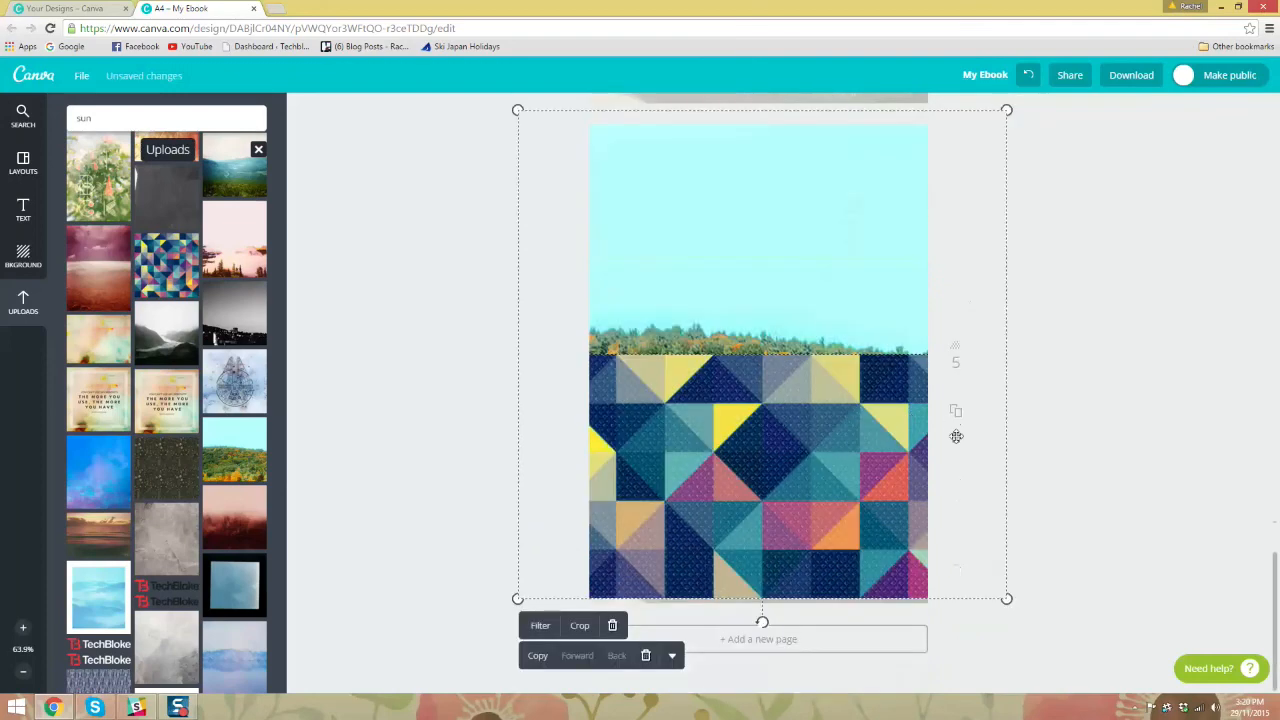
click(1017, 437)
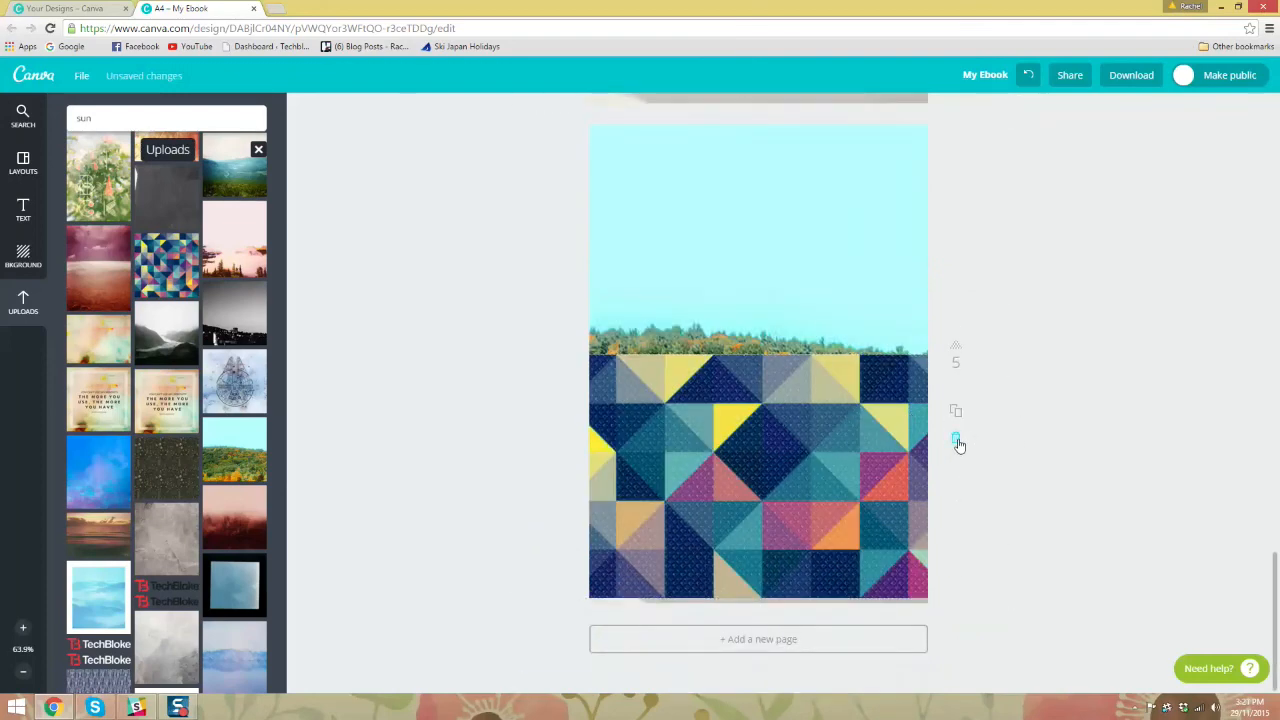
Step: Delete the fifth page from the ebook and return to the cover page
click(958, 443)
scroll(1100, 420, down, 2)
scroll(1080, 495, up, 3)
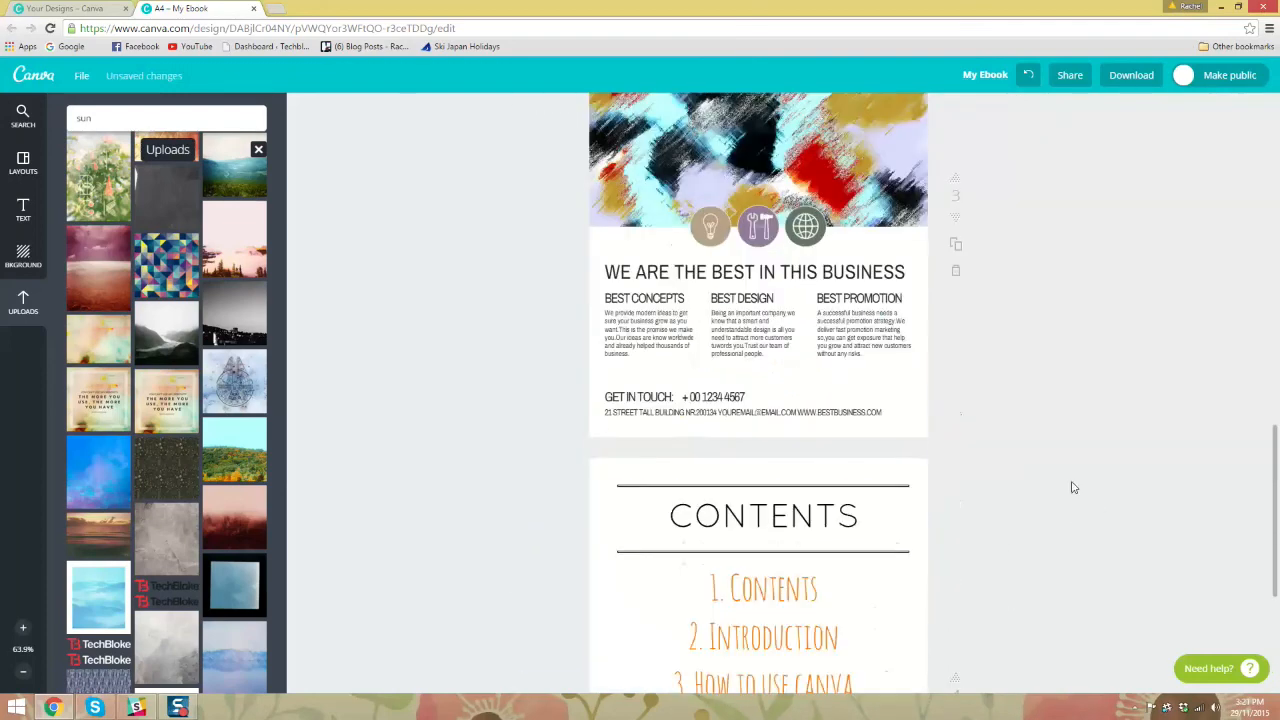
scroll(1074, 487, up, 10)
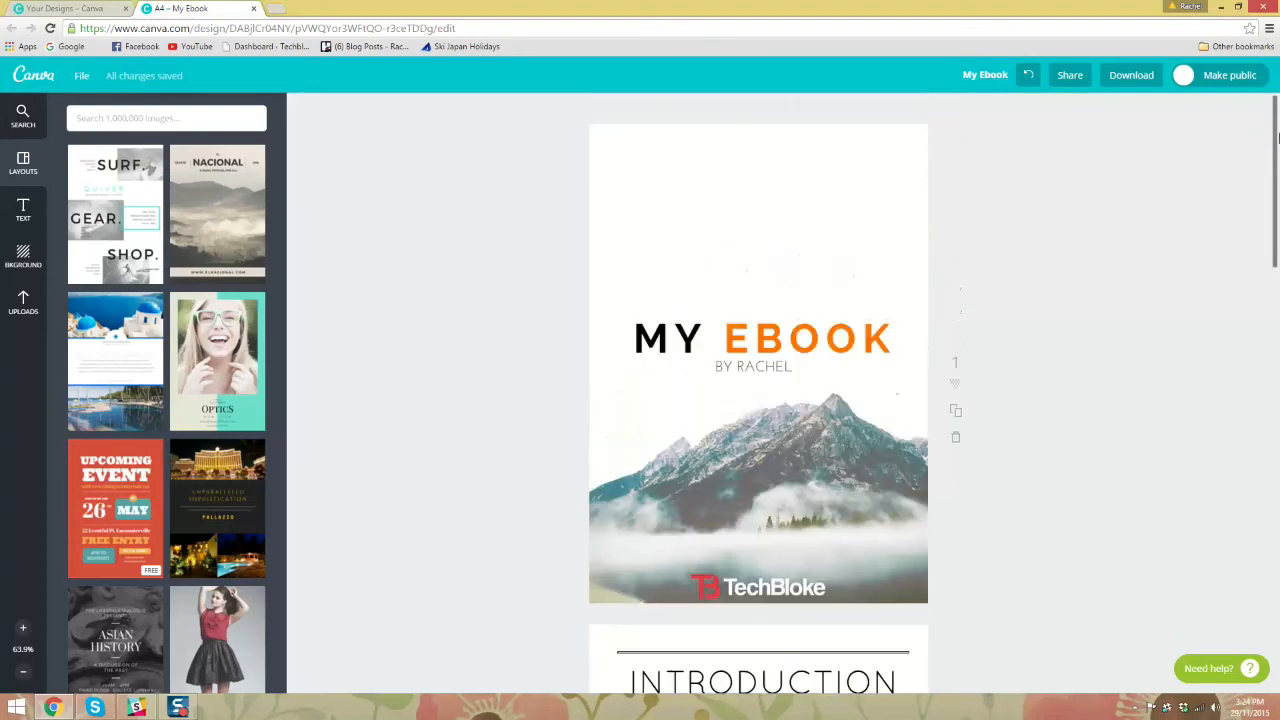
Step: Widen the text box of the "MY EBOOK" title on the cover slightly
click(876, 333)
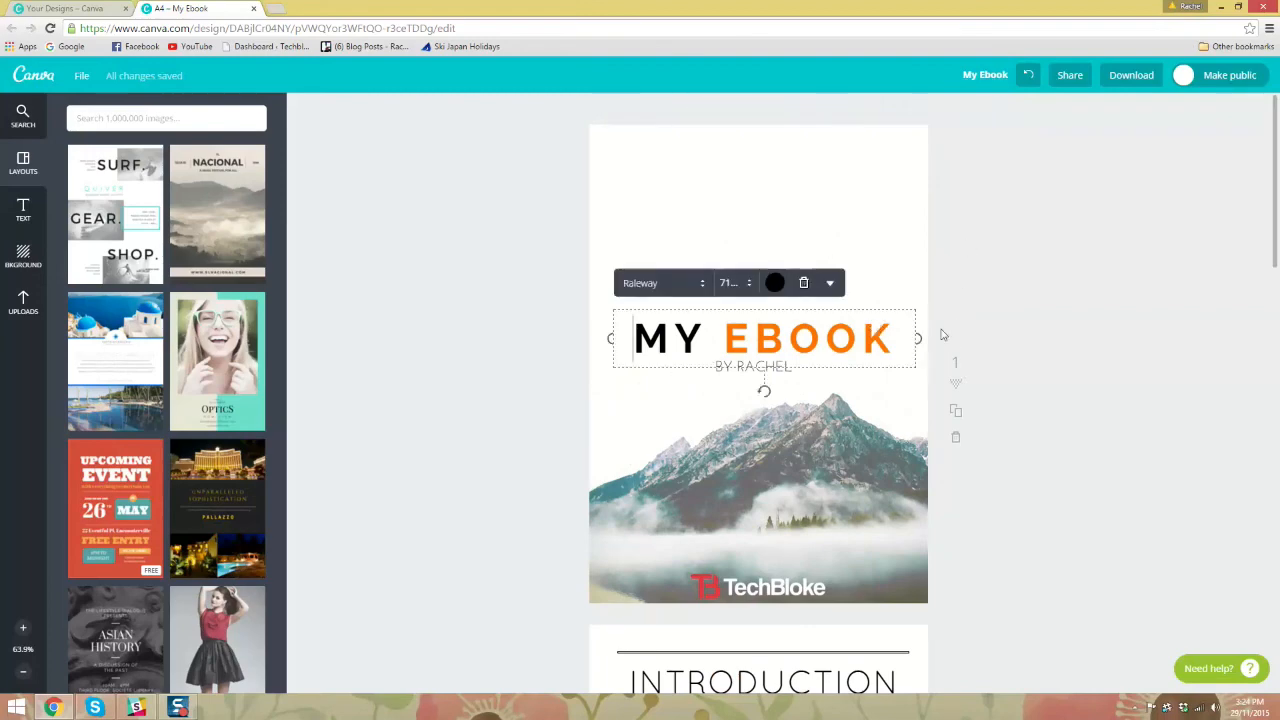
drag(922, 337, 927, 338)
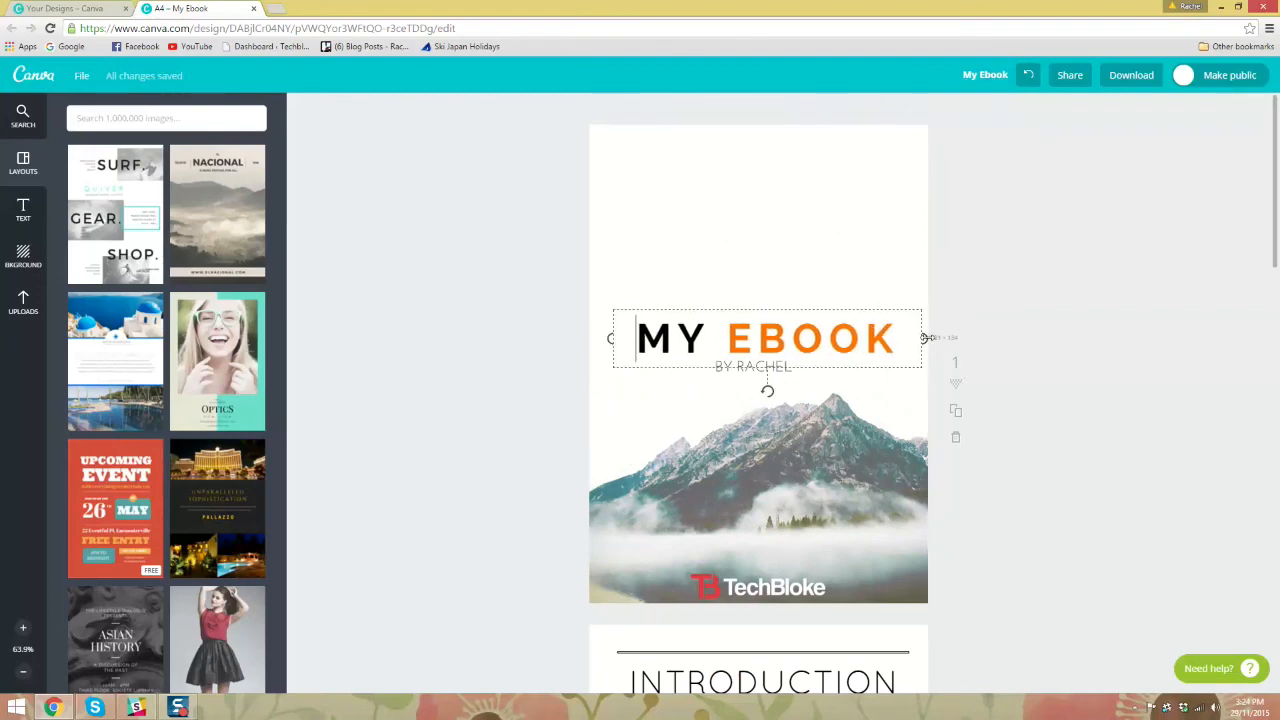
click(990, 272)
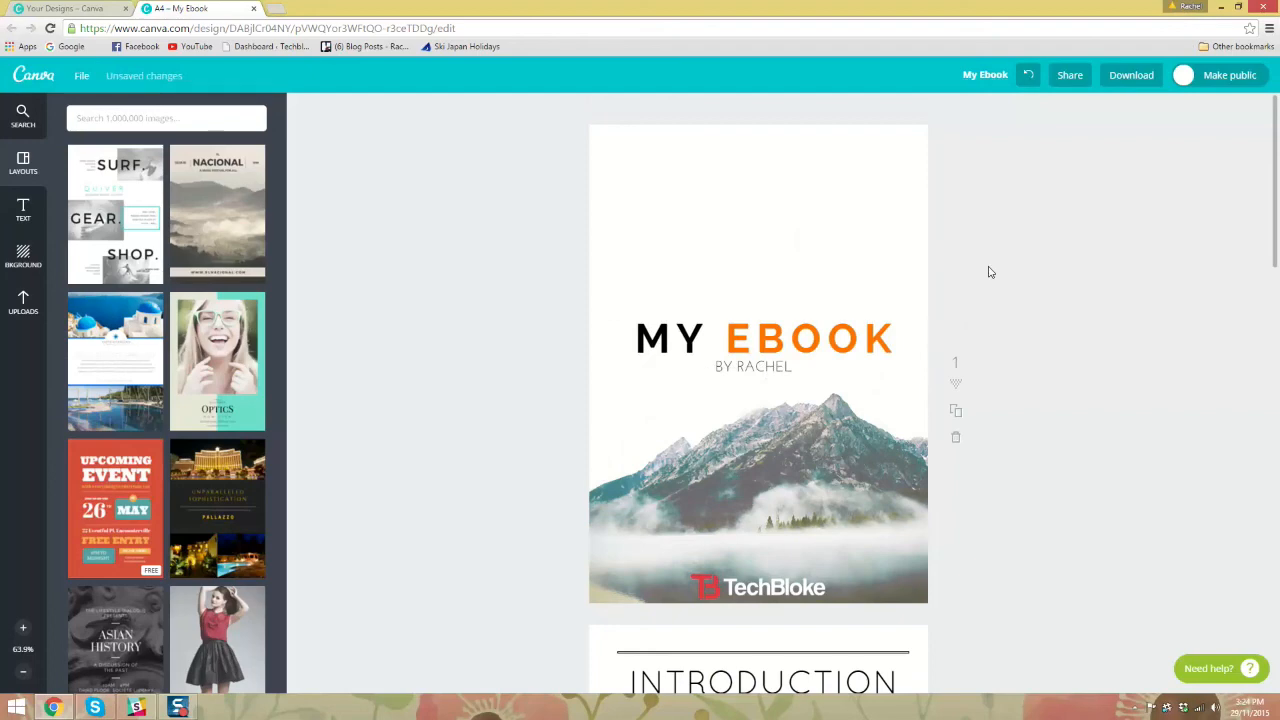
click(784, 335)
drag(710, 338, 632, 350)
click(1057, 281)
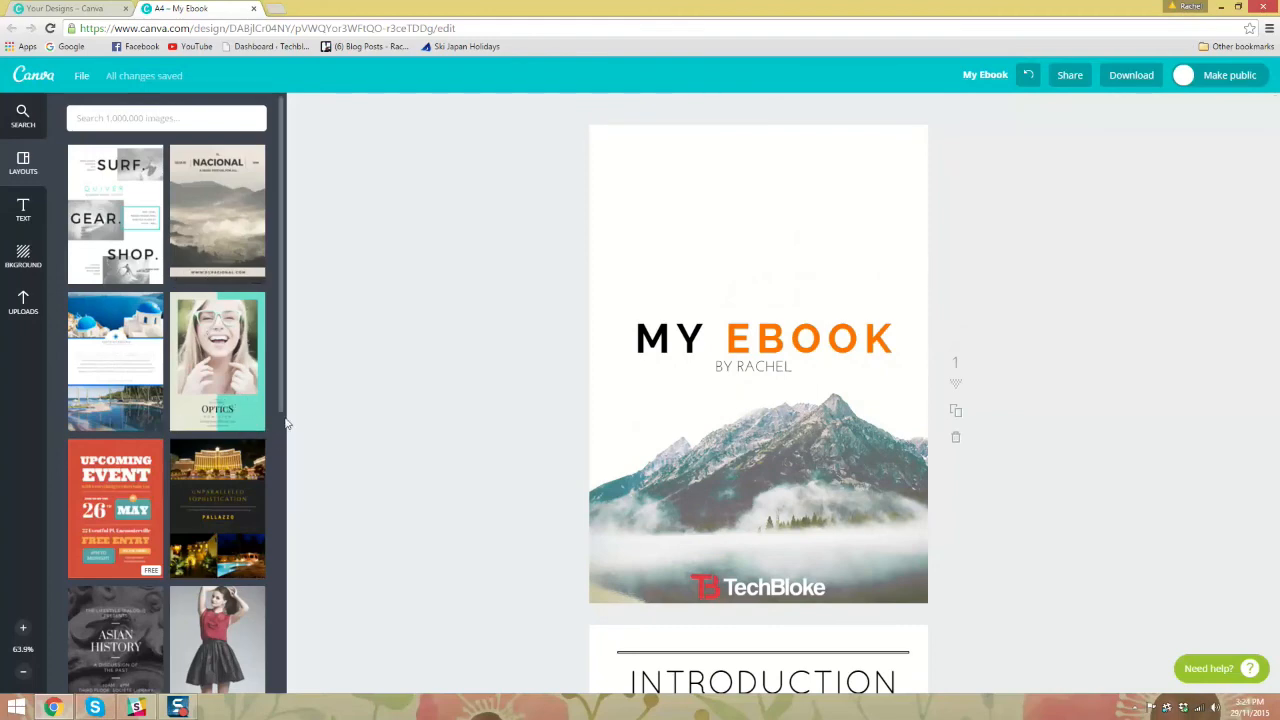
mouse_move(1276, 166)
mouse_down()
mouse_move(1275, 228)
mouse_move(1277, 166)
mouse_up()
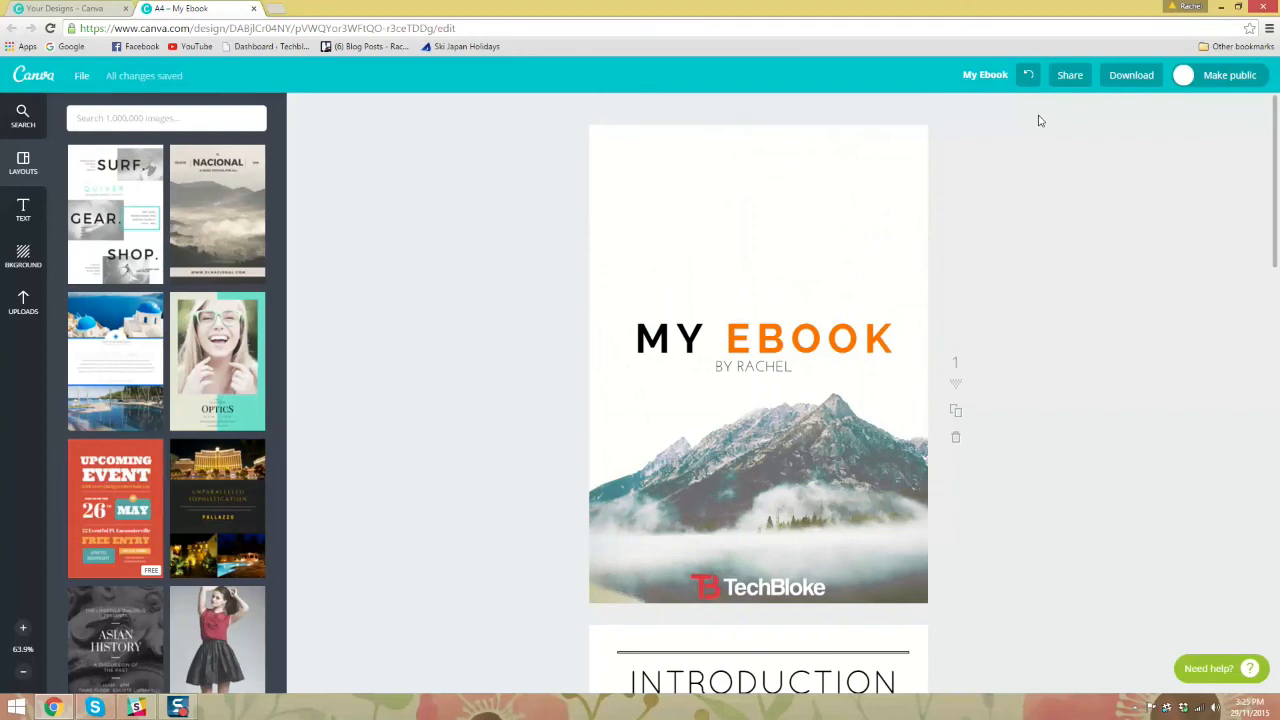
click(843, 332)
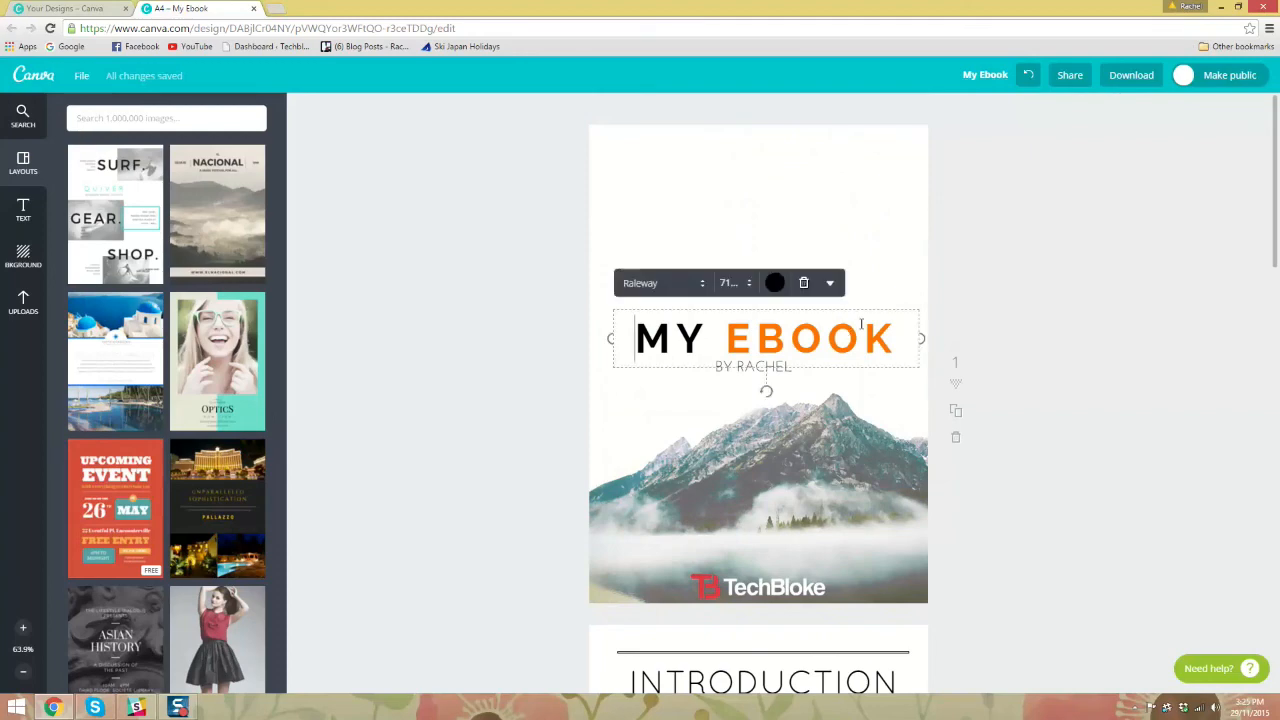
drag(907, 330, 620, 334)
click(1021, 240)
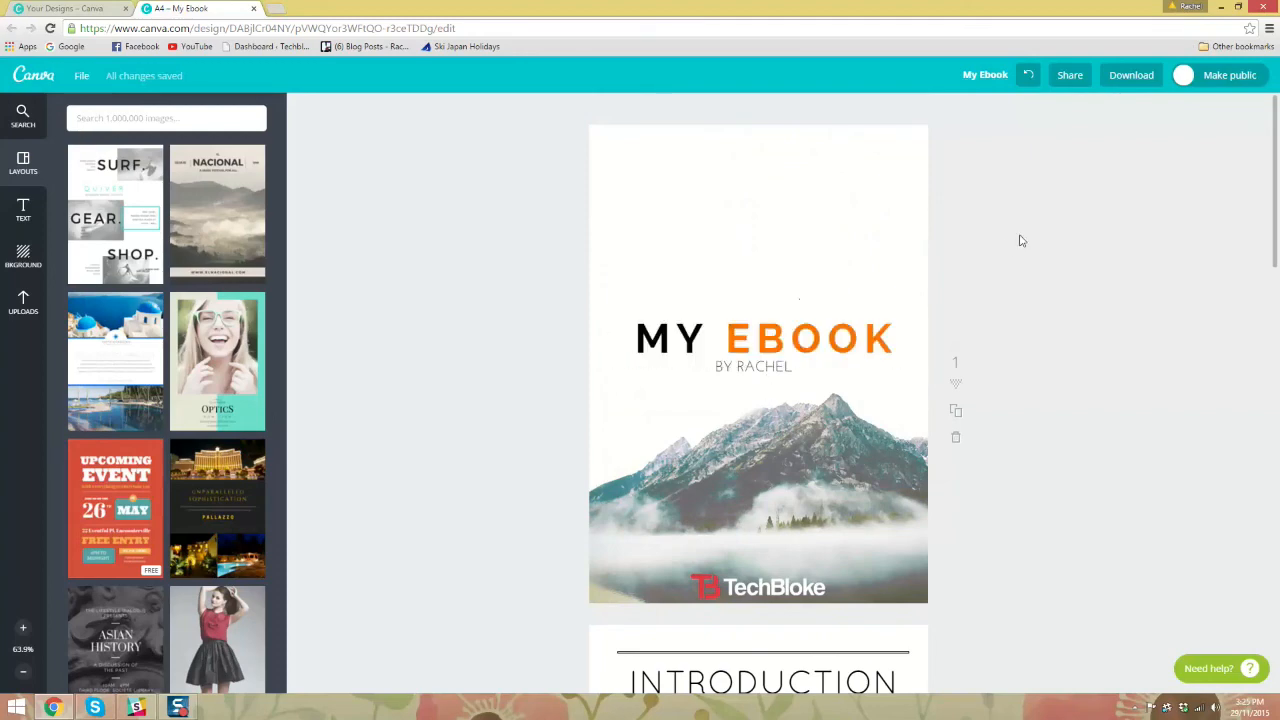